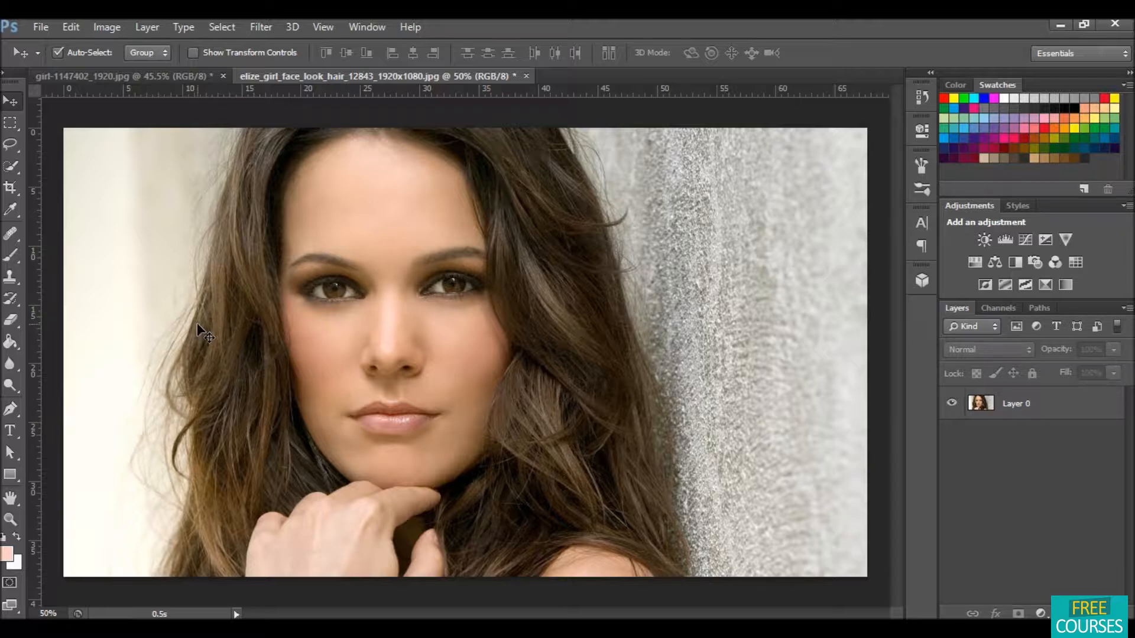
Step: Pick the Quick Selection tool in add-to-selection mode and try painting on the photo
{"action": "left_click", "coordinate": [10, 166]}
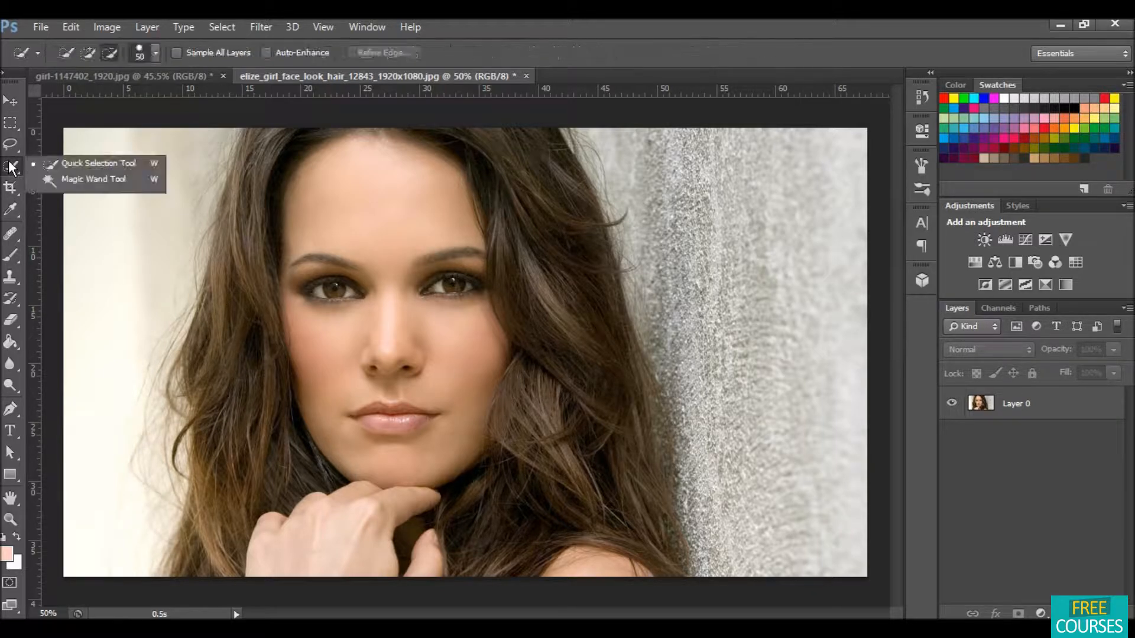
{"action": "left_click", "coordinate": [100, 163]}
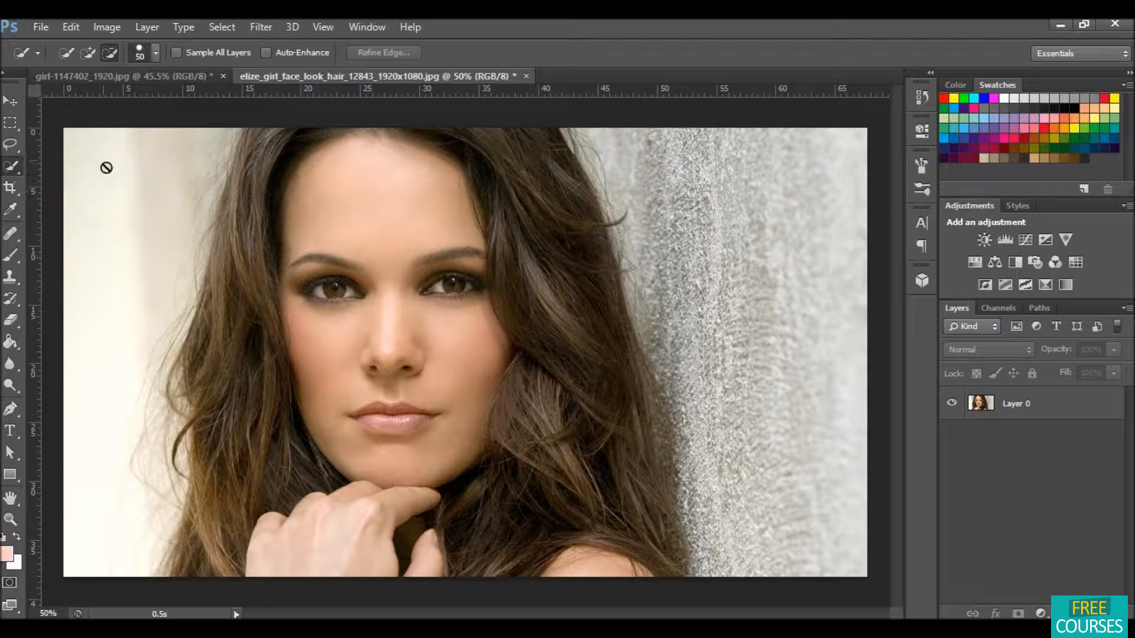
{"action": "left_click", "coordinate": [90, 55]}
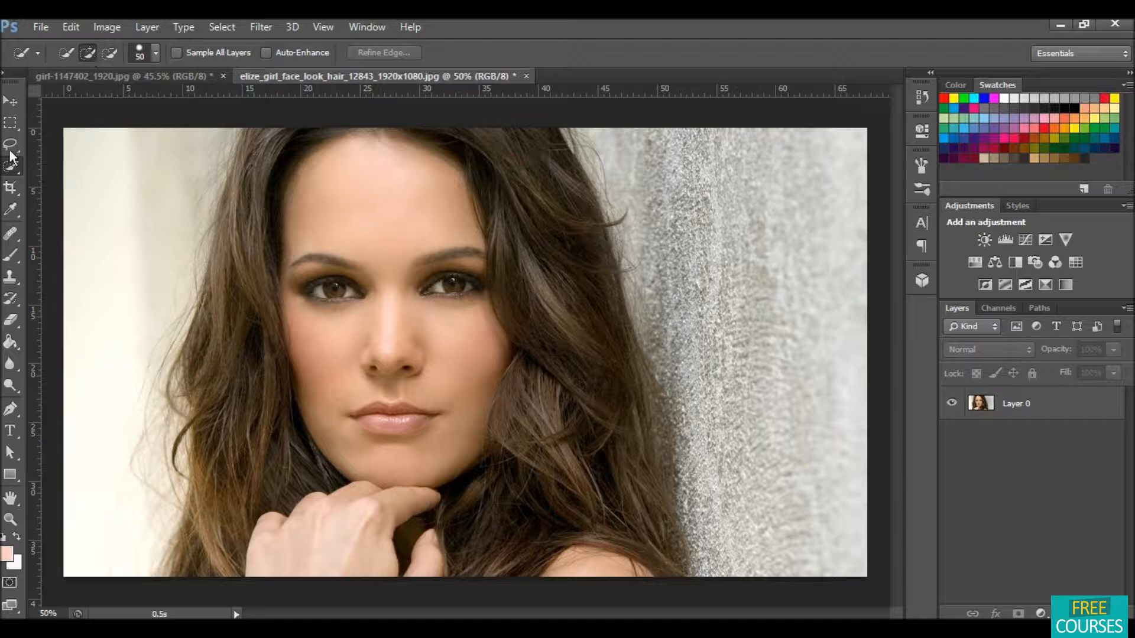
{"action": "left_click", "coordinate": [235, 328]}
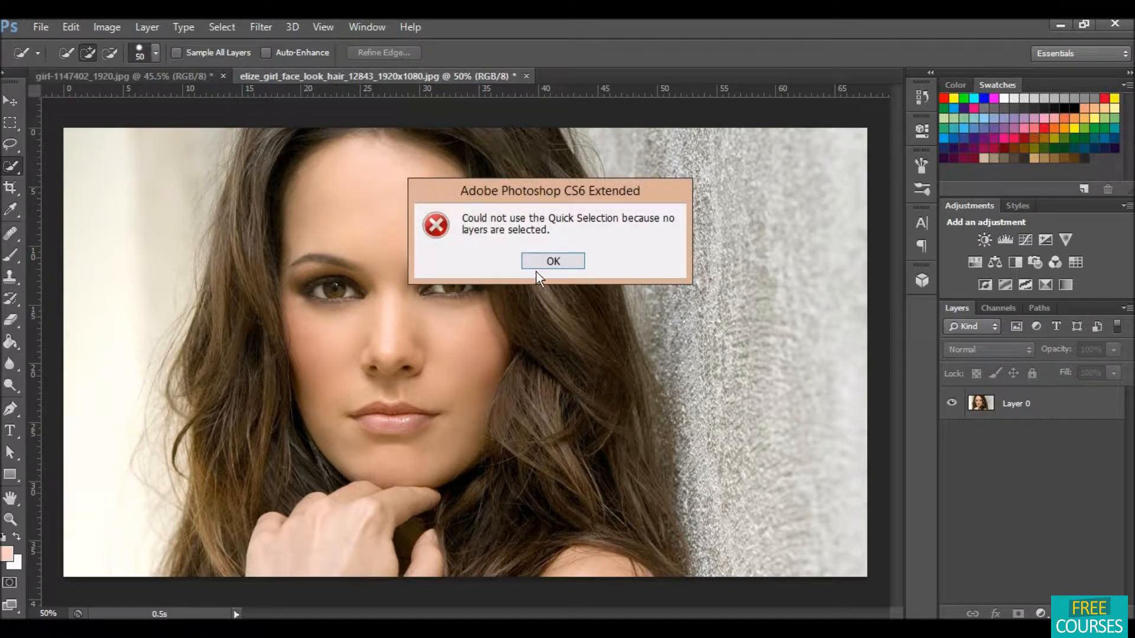
{"action": "left_click", "coordinate": [553, 262]}
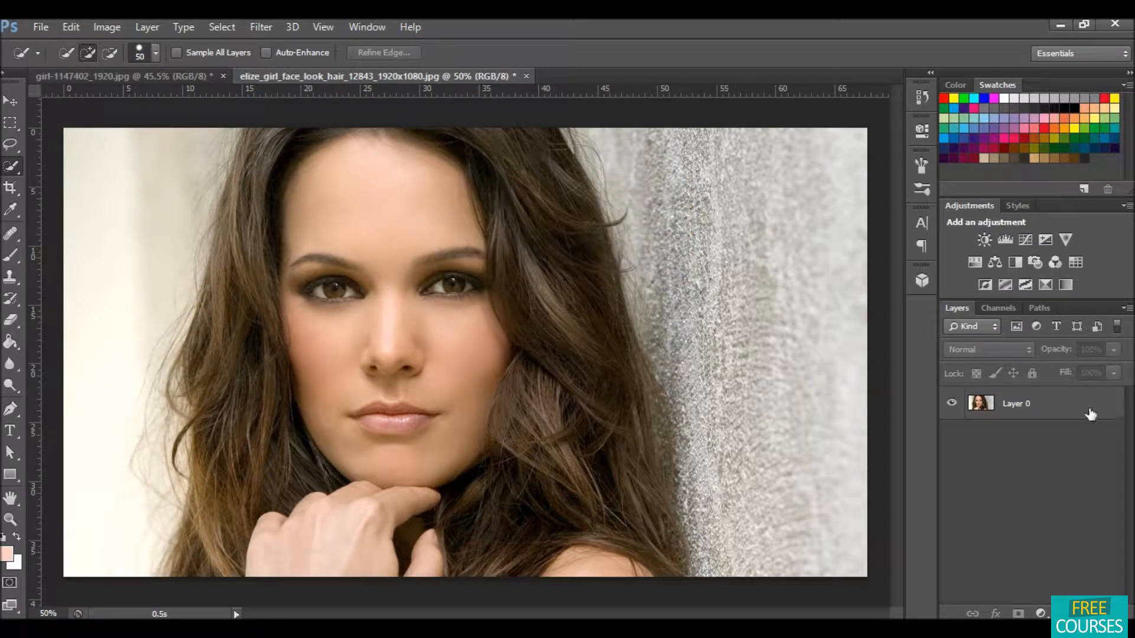
Step: Select Layer 0 and paint a Quick Selection over the woman's hair on both sides of her face
{"action": "left_click", "coordinate": [1052, 403]}
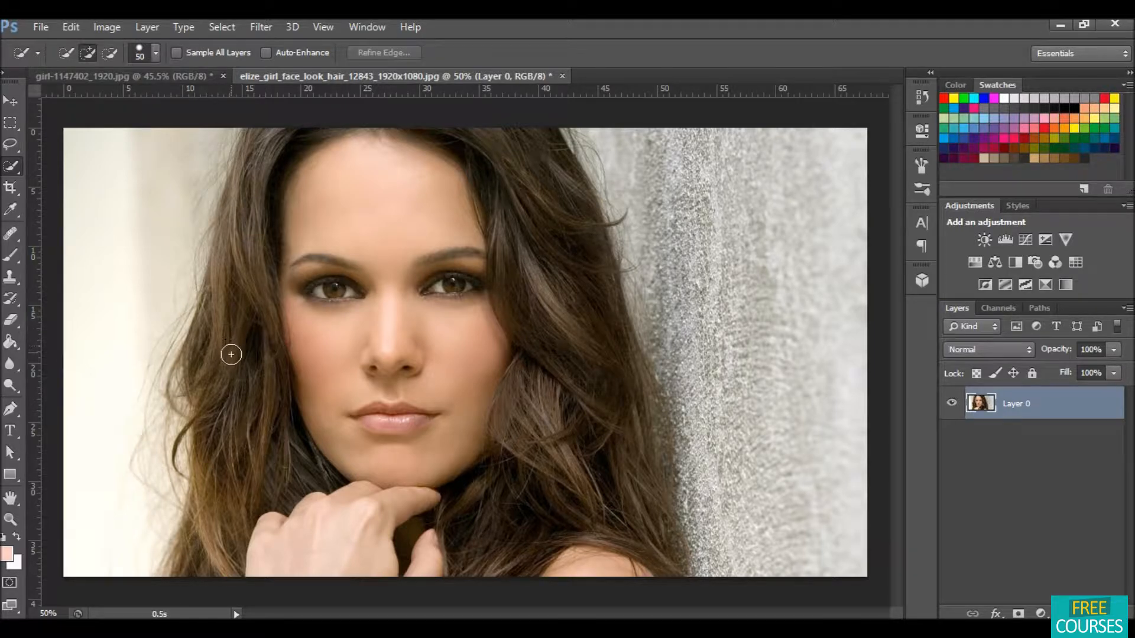
{"action": "left_click", "coordinate": [228, 379]}
{"action": "mouse_move", "coordinate": [233, 404]}
{"action": "left_mouse_down"}
{"action": "mouse_move", "coordinate": [223, 500]}
{"action": "mouse_move", "coordinate": [197, 539]}
{"action": "mouse_move", "coordinate": [260, 446]}
{"action": "mouse_move", "coordinate": [289, 463]}
{"action": "mouse_move", "coordinate": [293, 435]}
{"action": "mouse_move", "coordinate": [258, 367]}
{"action": "mouse_move", "coordinate": [245, 264]}
{"action": "mouse_move", "coordinate": [260, 167]}
{"action": "mouse_move", "coordinate": [322, 134]}
{"action": "left_mouse_up"}
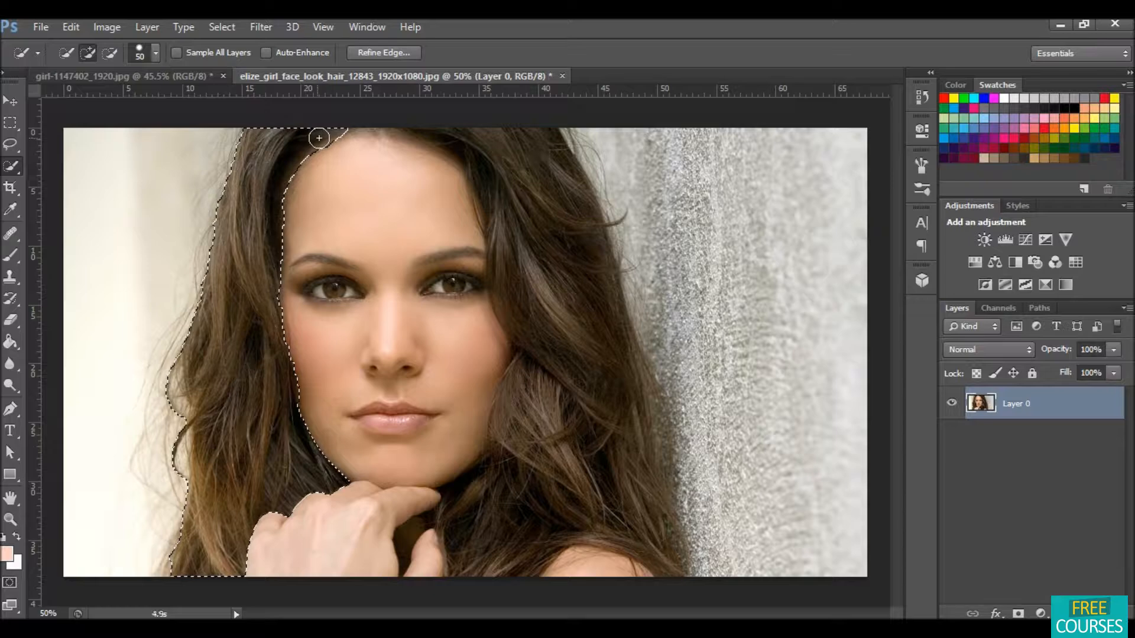
{"action": "mouse_move", "coordinate": [423, 483]}
{"action": "left_mouse_down"}
{"action": "mouse_move", "coordinate": [481, 532]}
{"action": "mouse_move", "coordinate": [512, 538]}
{"action": "mouse_move", "coordinate": [573, 515]}
{"action": "mouse_move", "coordinate": [648, 537]}
{"action": "mouse_move", "coordinate": [656, 526]}
{"action": "left_mouse_up"}
{"action": "left_click_drag", "start_coordinate": [618, 427], "coordinate": [511, 221]}
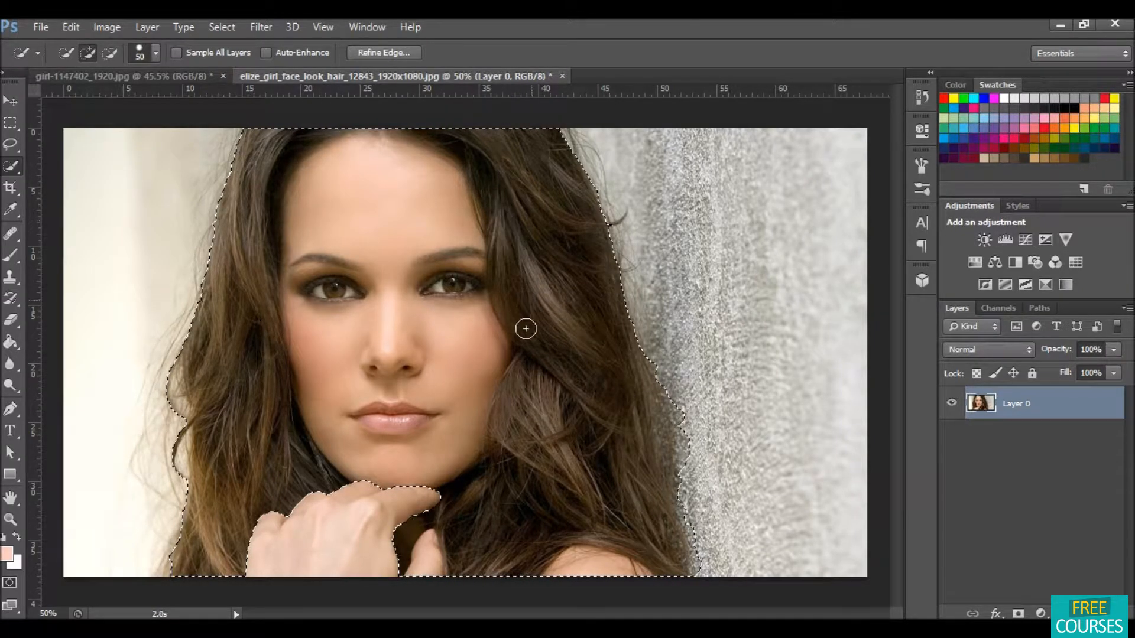
Step: Subtract the face, chin and hand from the selection so only the hair remains
{"action": "left_click", "coordinate": [111, 54]}
{"action": "mouse_move", "coordinate": [342, 198]}
{"action": "left_mouse_down"}
{"action": "mouse_move", "coordinate": [362, 392]}
{"action": "mouse_move", "coordinate": [394, 456]}
{"action": "mouse_move", "coordinate": [376, 564]}
{"action": "mouse_move", "coordinate": [395, 586]}
{"action": "mouse_move", "coordinate": [423, 569]}
{"action": "left_mouse_up"}
{"action": "left_click_drag", "start_coordinate": [586, 575], "coordinate": [633, 580]}
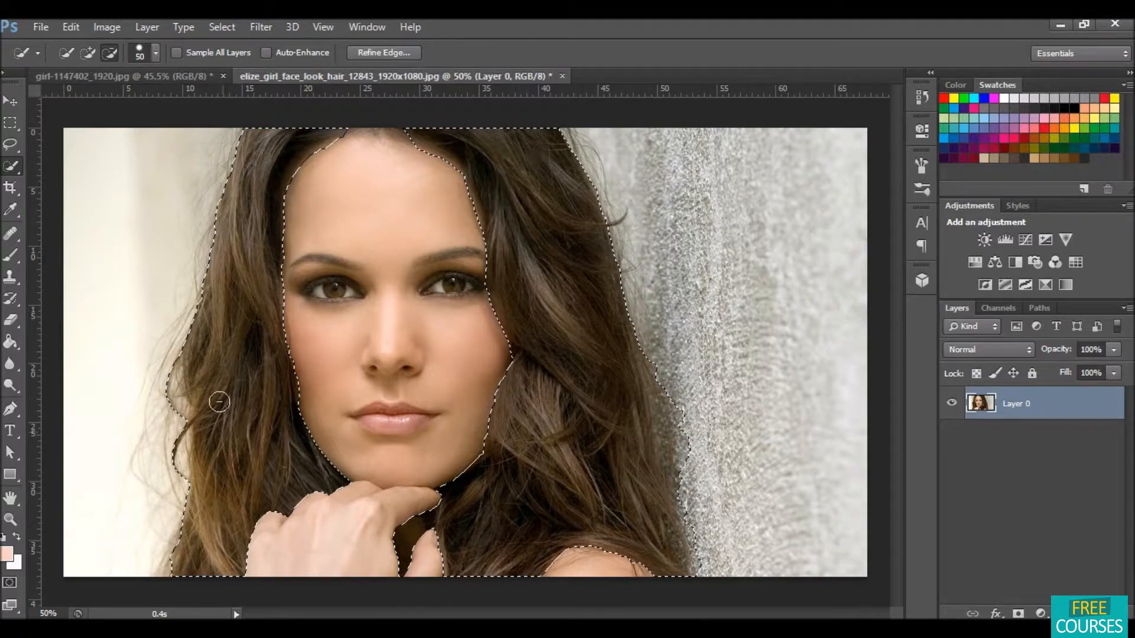
Step: Open Refine Edge and brush along the hair's outer edges and near the hand to refine the selection
{"action": "left_click", "coordinate": [374, 53]}
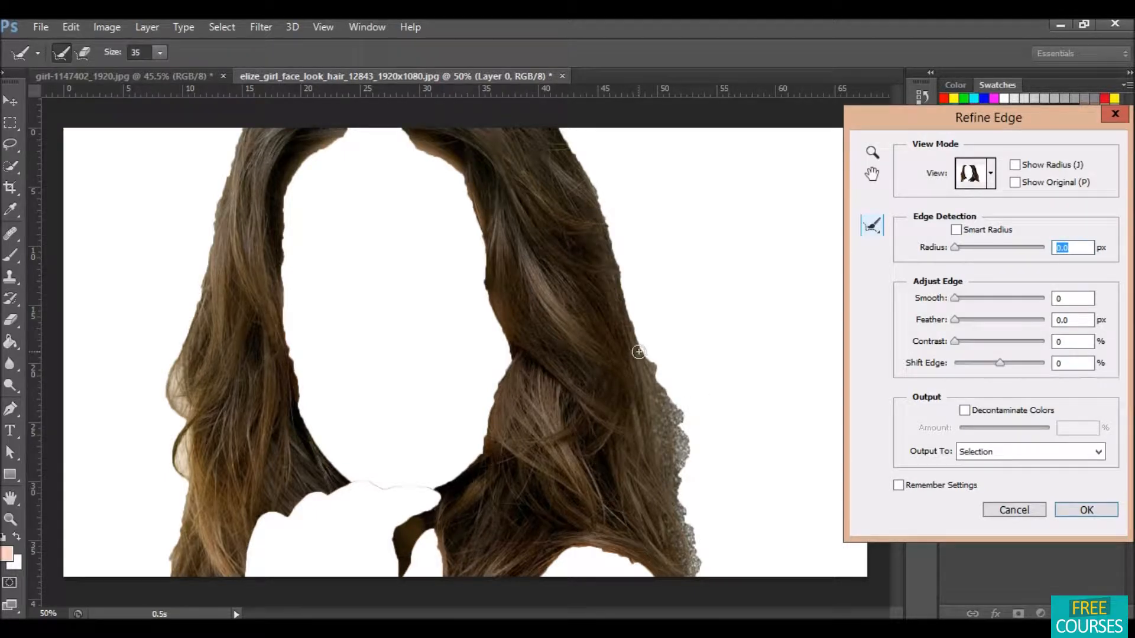
{"action": "mouse_move", "coordinate": [643, 356]}
{"action": "left_mouse_down"}
{"action": "mouse_move", "coordinate": [698, 441]}
{"action": "mouse_move", "coordinate": [679, 425]}
{"action": "mouse_move", "coordinate": [667, 443]}
{"action": "mouse_move", "coordinate": [699, 580]}
{"action": "left_mouse_up"}
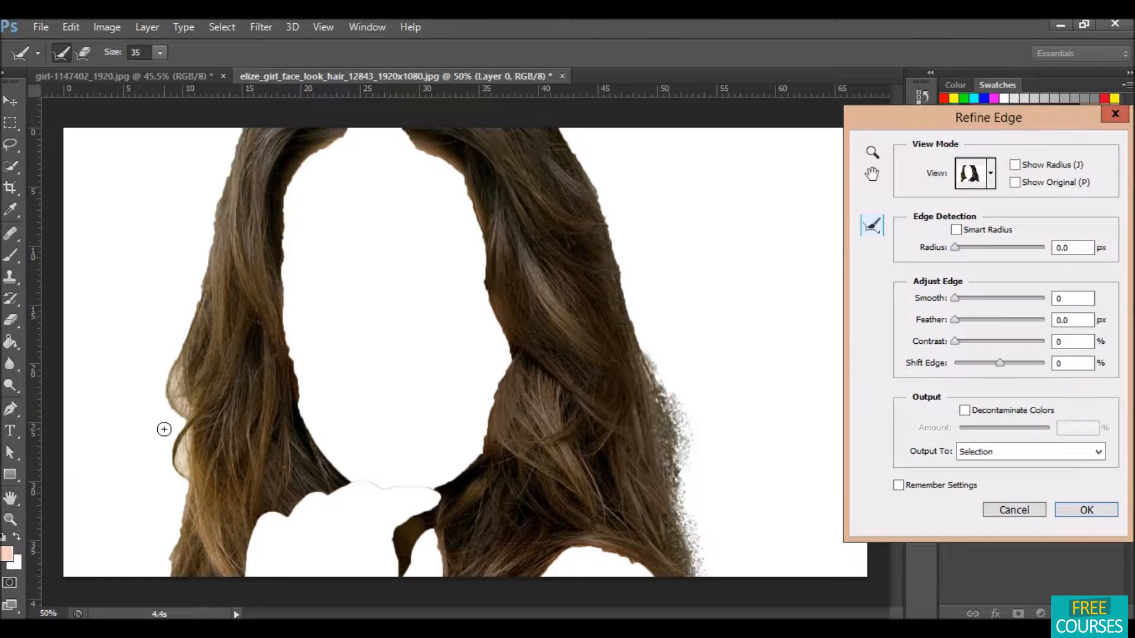
{"action": "mouse_move", "coordinate": [242, 562]}
{"action": "left_mouse_down"}
{"action": "mouse_move", "coordinate": [268, 515]}
{"action": "mouse_move", "coordinate": [347, 481]}
{"action": "left_mouse_up"}
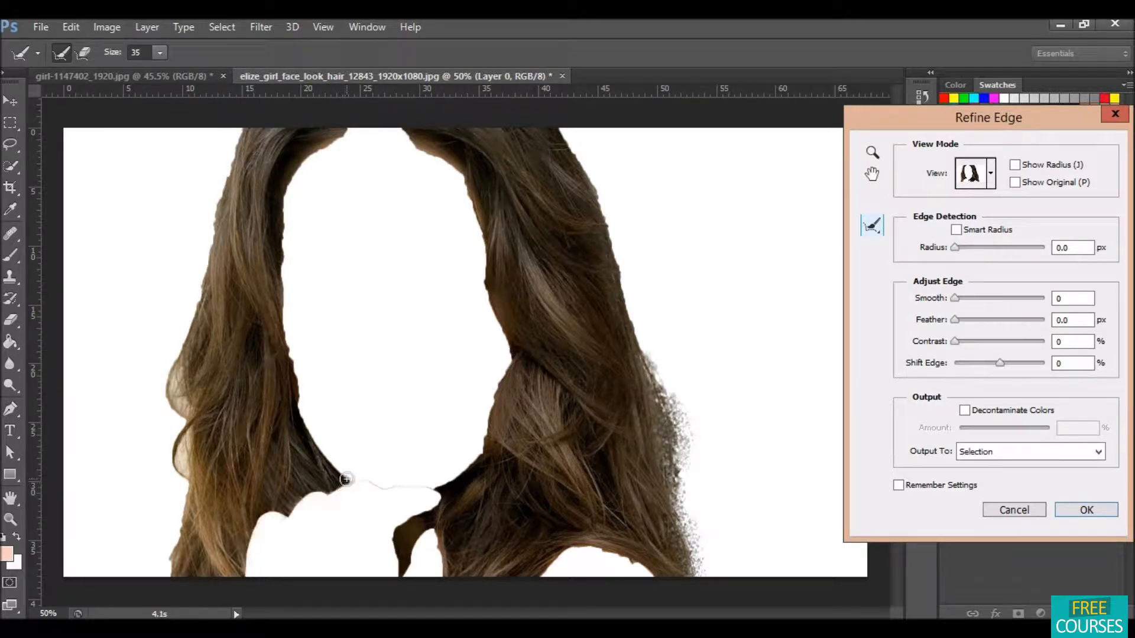
{"action": "left_click_drag", "start_coordinate": [432, 505], "coordinate": [393, 529]}
{"action": "mouse_move", "coordinate": [449, 484]}
{"action": "left_mouse_down"}
{"action": "mouse_move", "coordinate": [475, 475]}
{"action": "mouse_move", "coordinate": [486, 429]}
{"action": "left_mouse_up"}
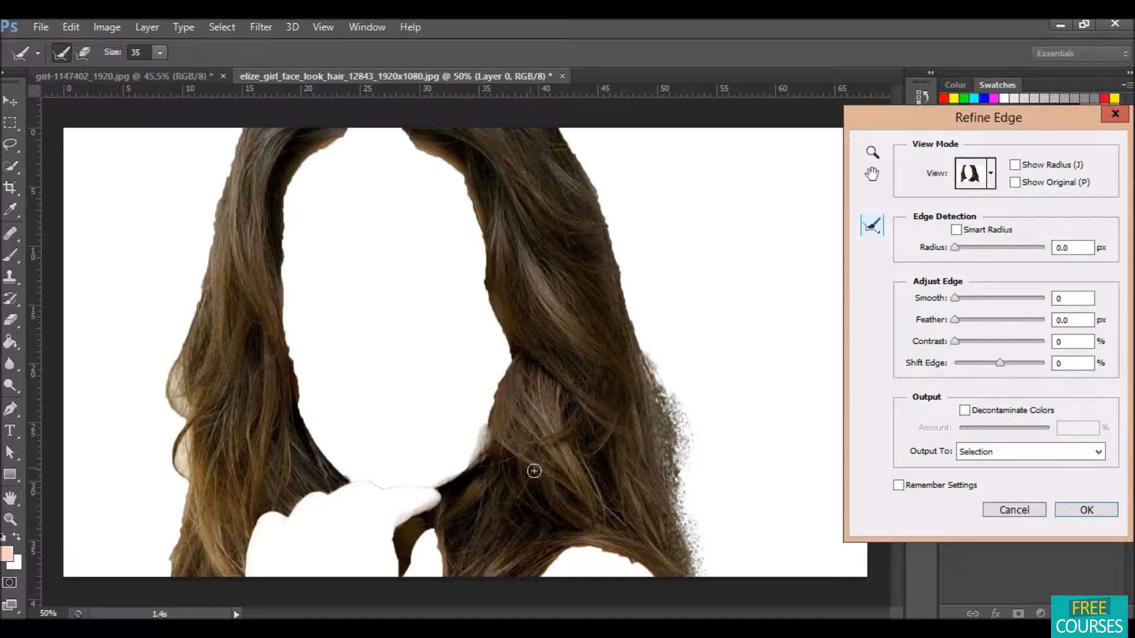
Step: Enable Smart Radius, increase the edge detection radius, and apply the refined selection
{"action": "left_click", "coordinate": [956, 230]}
{"action": "mouse_move", "coordinate": [995, 248]}
{"action": "left_mouse_down"}
{"action": "mouse_move", "coordinate": [1010, 249]}
{"action": "mouse_move", "coordinate": [997, 247]}
{"action": "left_mouse_up"}
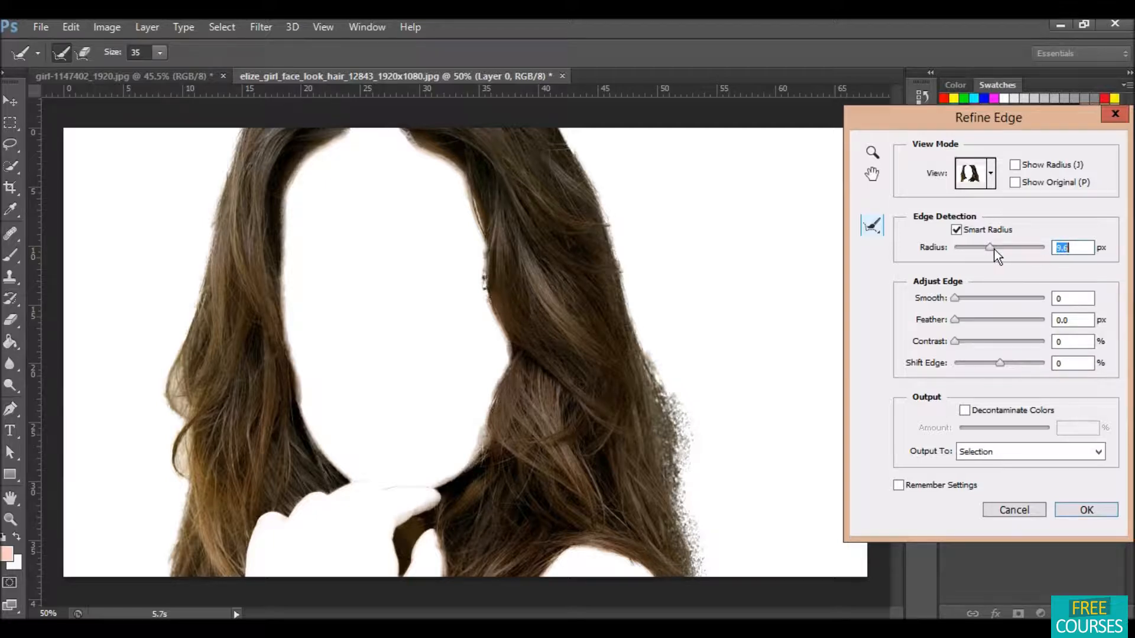
{"action": "left_click_drag", "start_coordinate": [994, 250], "coordinate": [999, 249]}
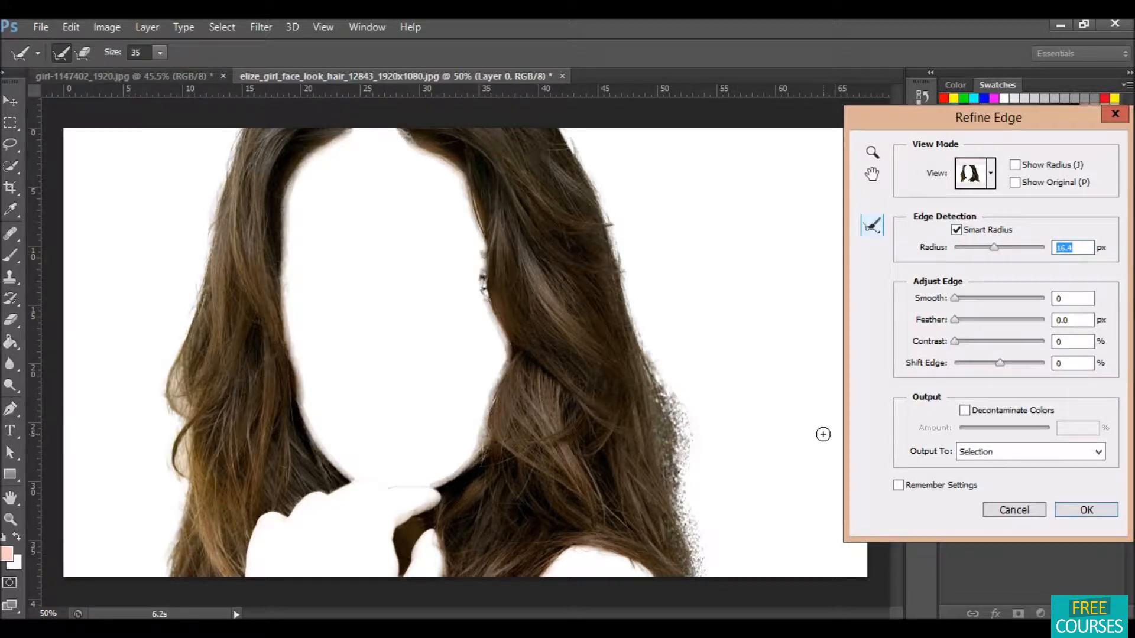
{"action": "left_click_drag", "start_coordinate": [994, 248], "coordinate": [990, 248]}
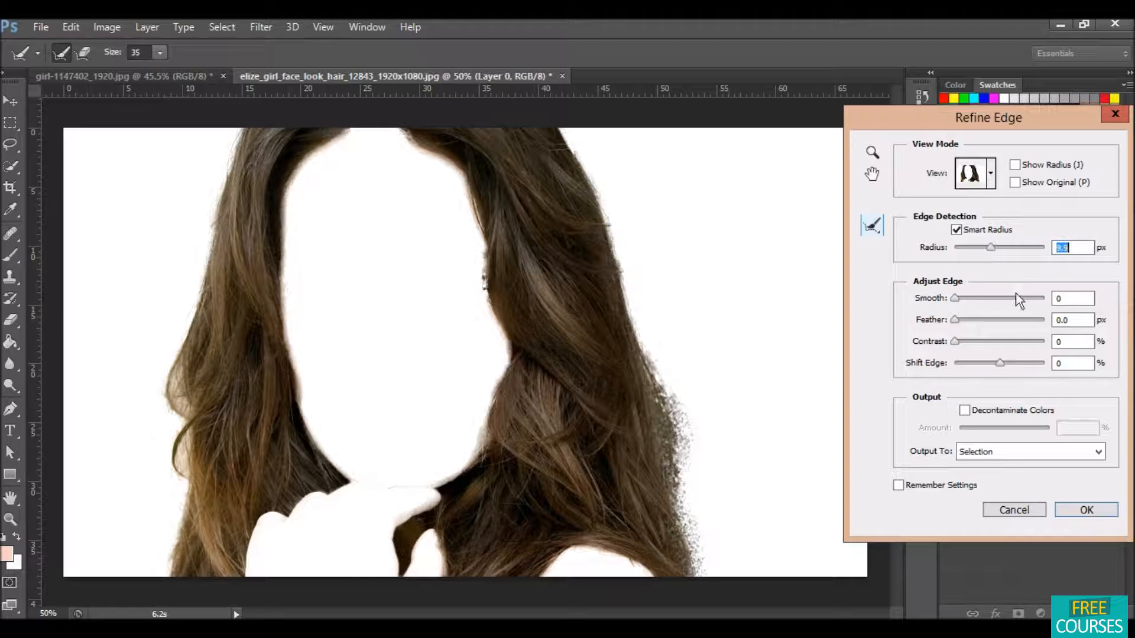
{"action": "left_click", "coordinate": [1091, 510]}
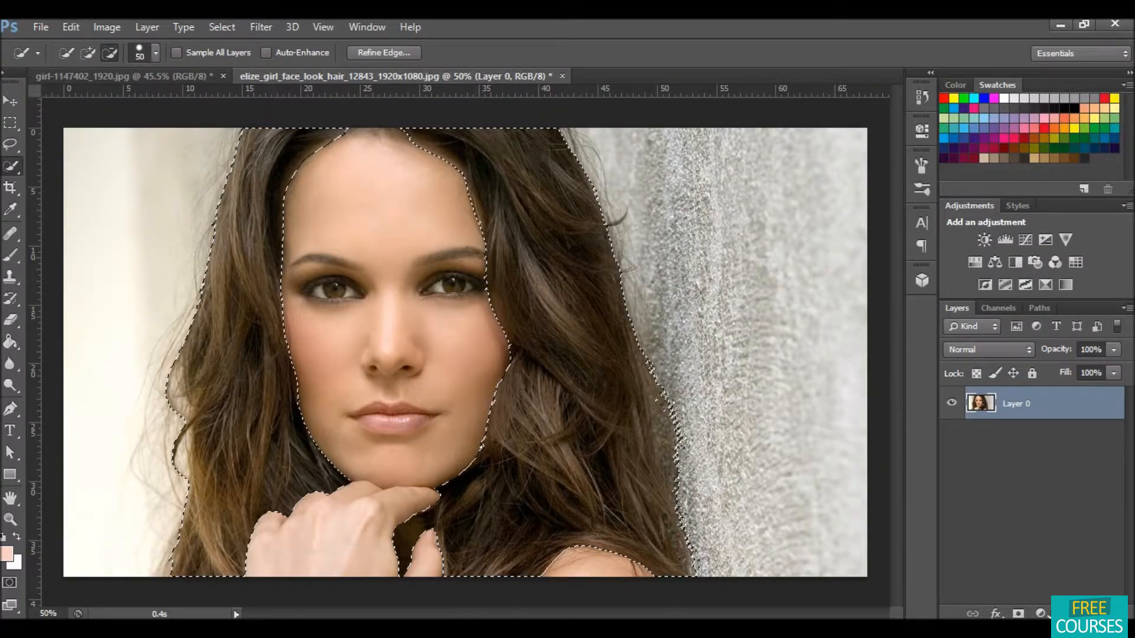
Step: Add a Selective Color adjustment layer for the hair selection and switch its colors to Neutrals
{"action": "left_click", "coordinate": [1041, 614]}
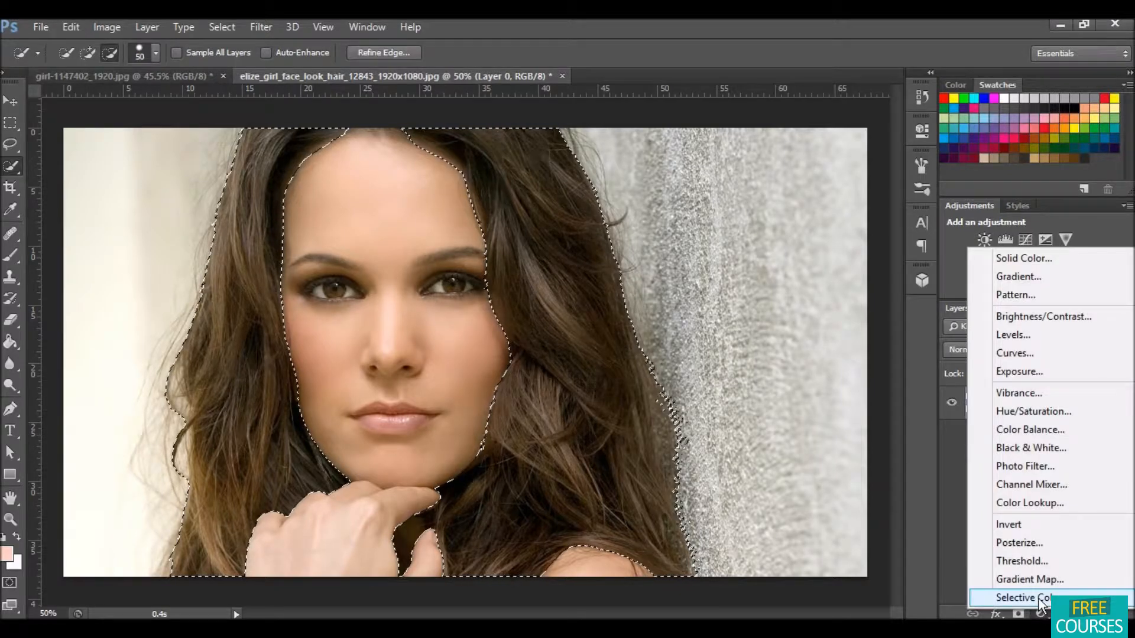
{"action": "left_click", "coordinate": [1031, 598]}
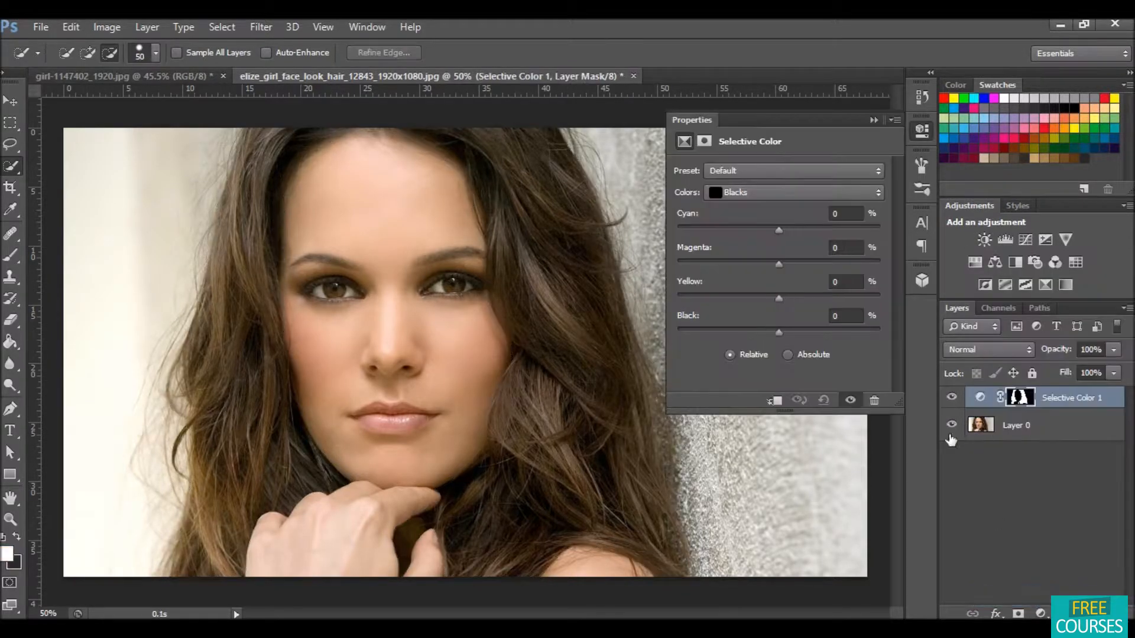
{"action": "left_click", "coordinate": [773, 191]}
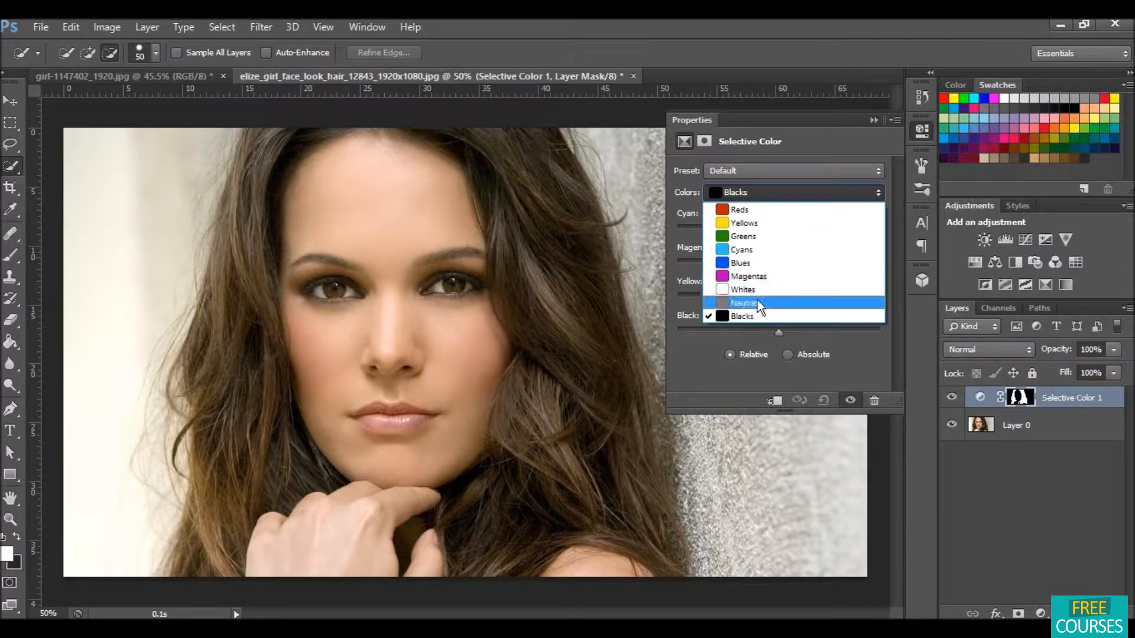
{"action": "left_click", "coordinate": [757, 303]}
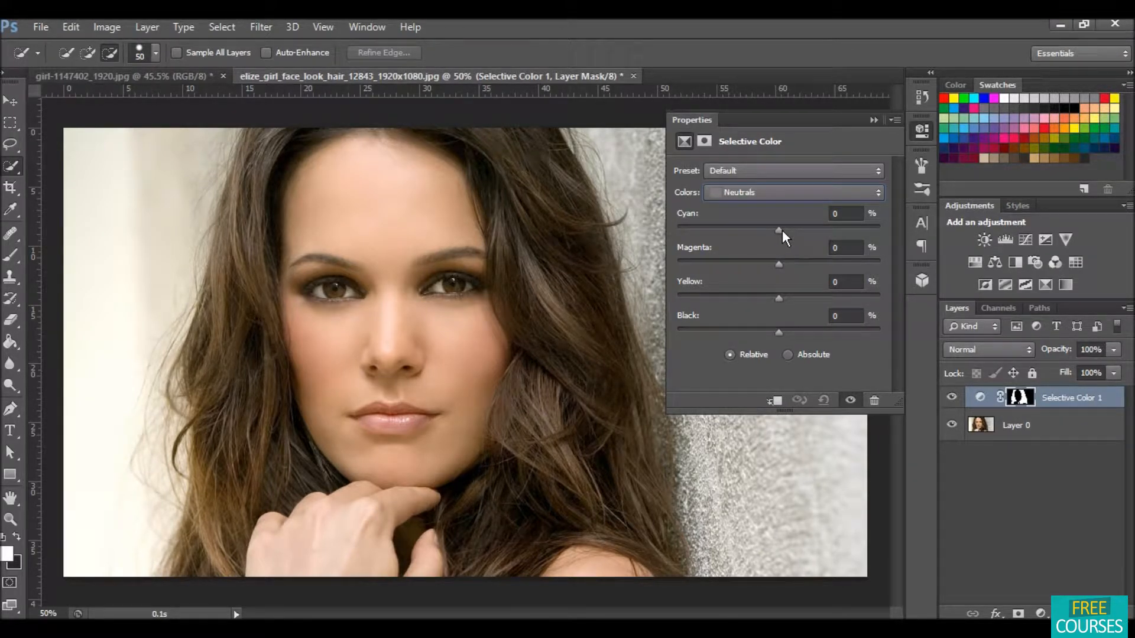
Step: Set Neutrals to Cyan -45%, Magenta +12%, Yellow +35% and Black -30%
{"action": "left_click_drag", "start_coordinate": [782, 230], "coordinate": [733, 230]}
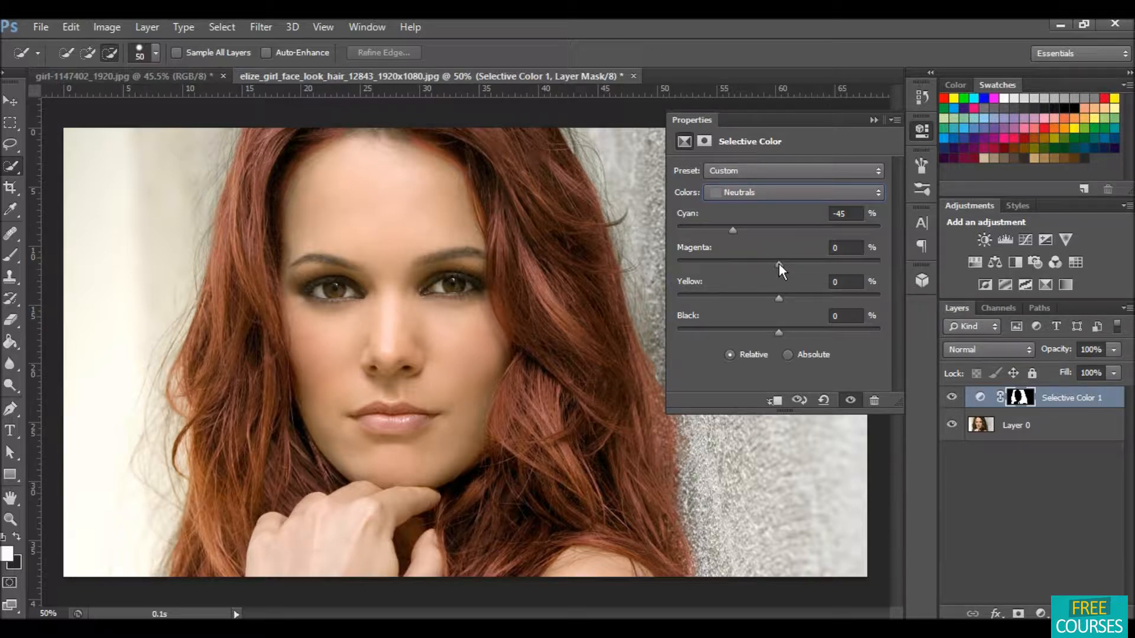
{"action": "left_click_drag", "start_coordinate": [779, 263], "coordinate": [790, 264]}
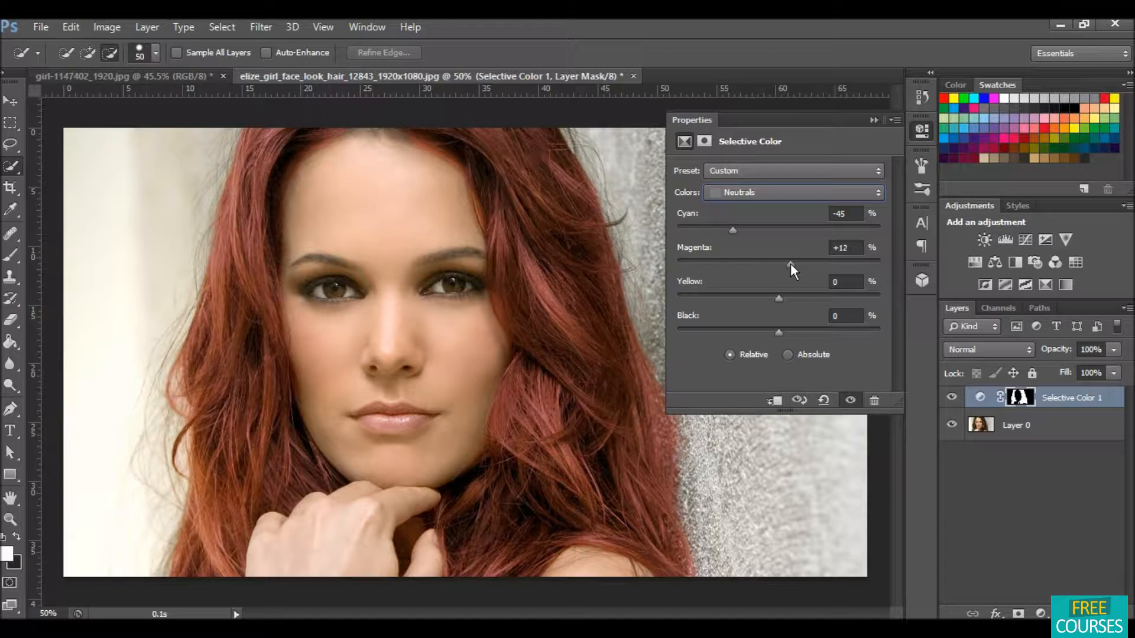
{"action": "left_click", "coordinate": [777, 297]}
{"action": "left_click_drag", "start_coordinate": [778, 296], "coordinate": [795, 297]}
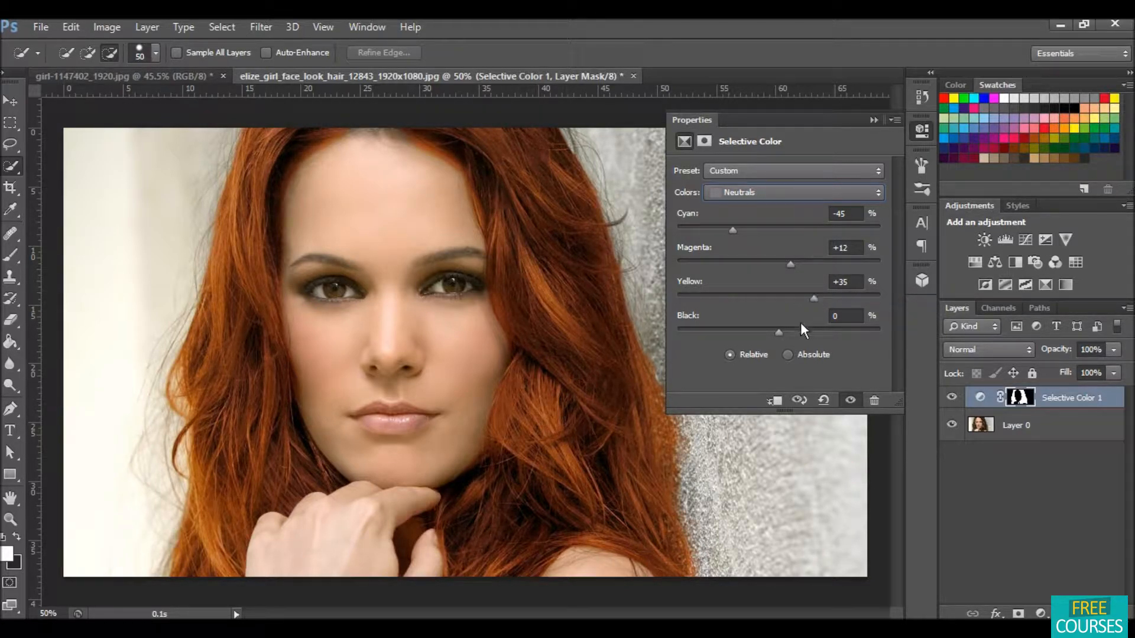
{"action": "left_click_drag", "start_coordinate": [778, 330], "coordinate": [750, 331]}
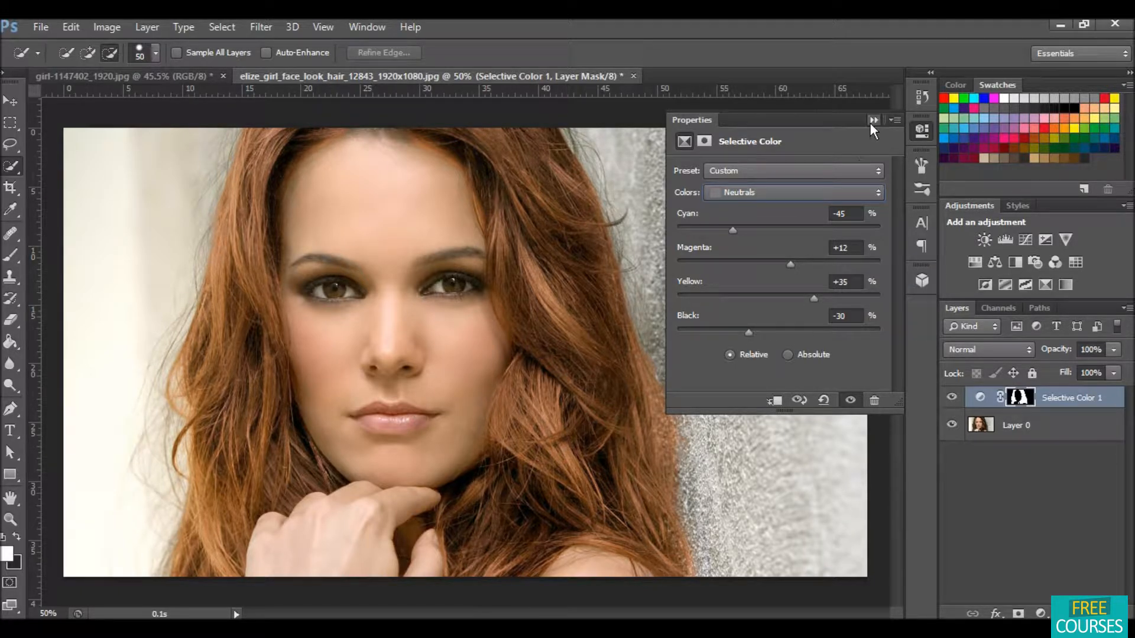
Step: Switch to Blacks and set Cyan +10%, Magenta +6%, Yellow +7% and Black -6%, then collapse the properties
{"action": "left_click", "coordinate": [849, 190]}
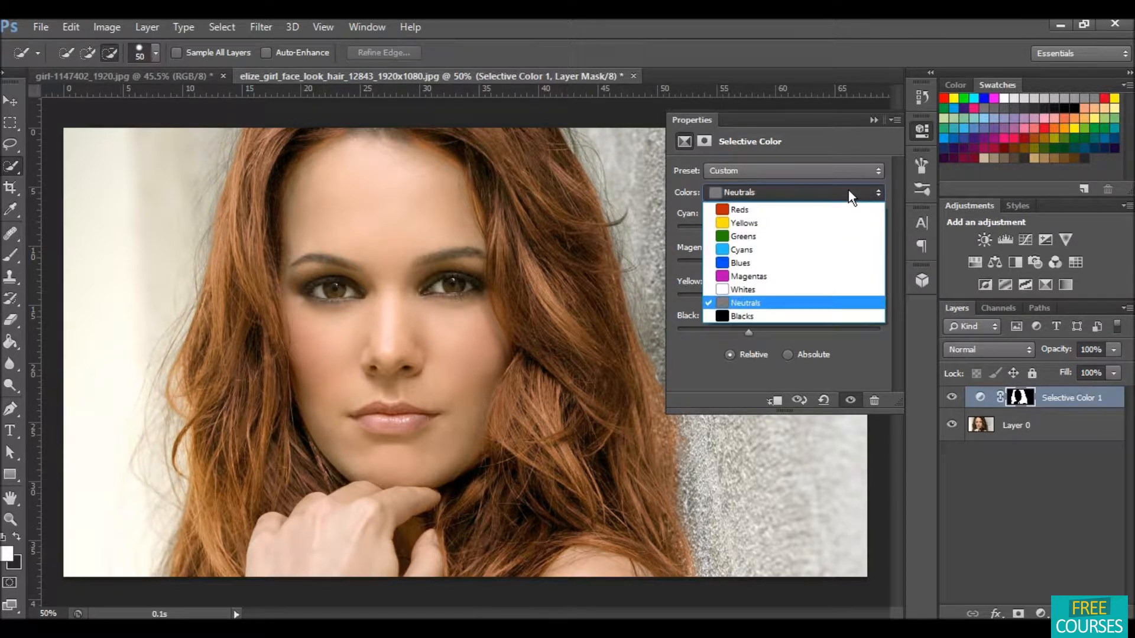
{"action": "left_click", "coordinate": [746, 319]}
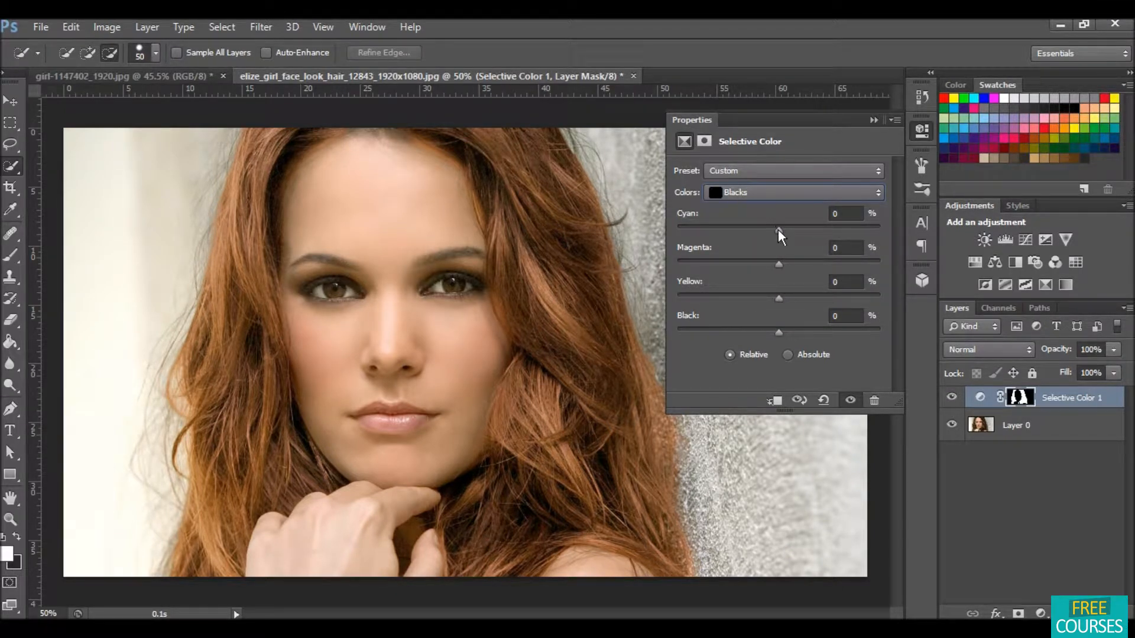
{"action": "left_click_drag", "start_coordinate": [778, 229], "coordinate": [789, 229]}
{"action": "left_click", "coordinate": [782, 264]}
{"action": "left_click_drag", "start_coordinate": [785, 264], "coordinate": [785, 299]}
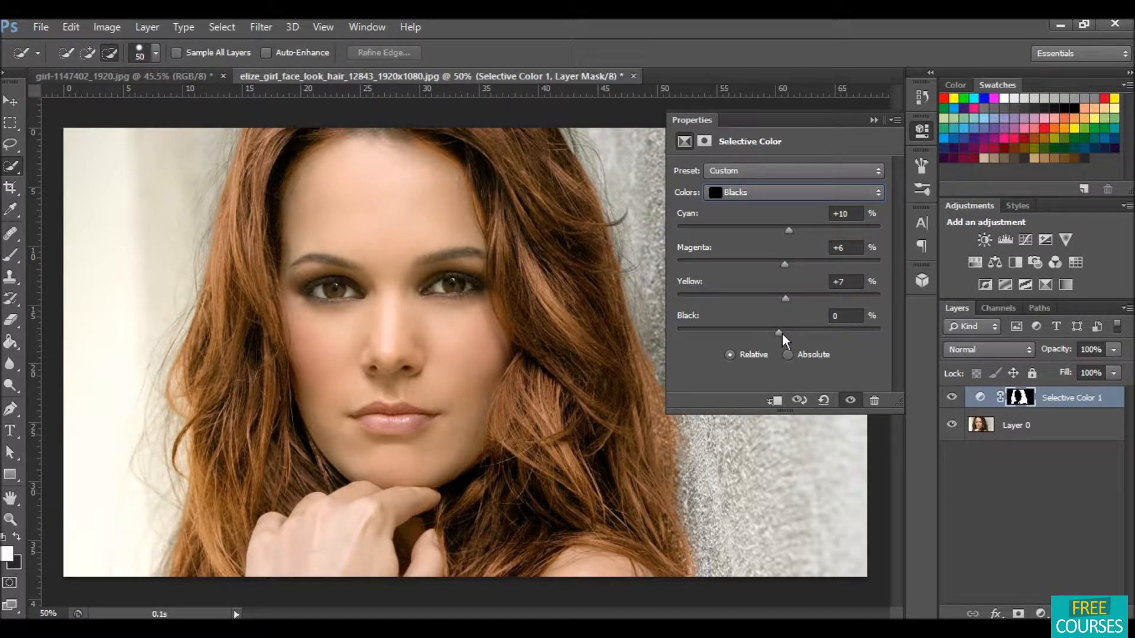
{"action": "left_click_drag", "start_coordinate": [782, 333], "coordinate": [765, 331]}
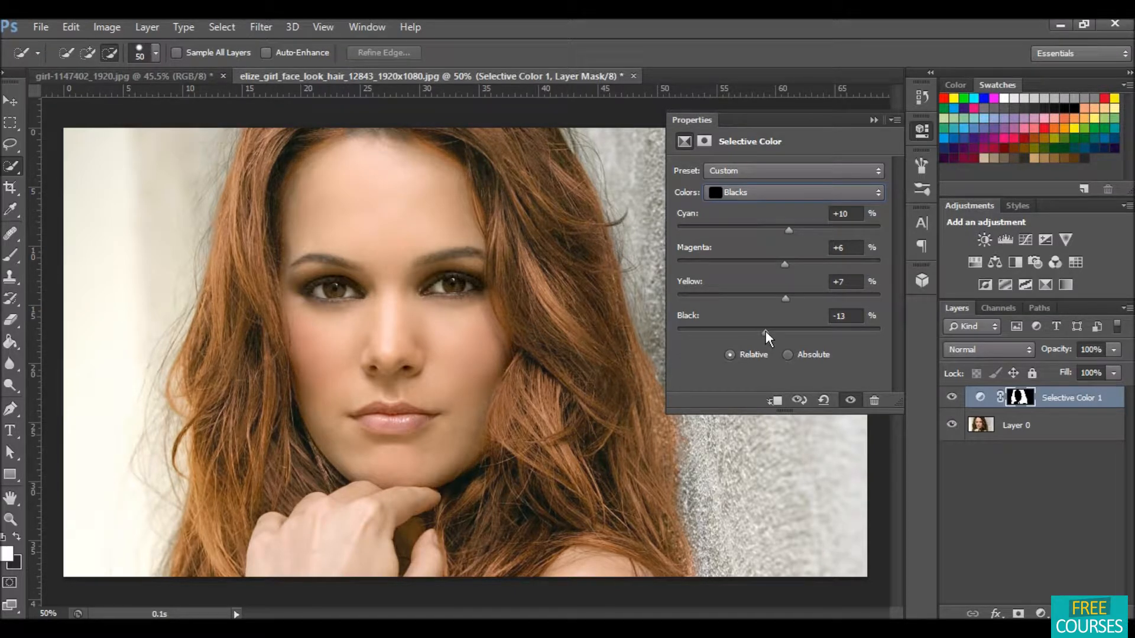
{"action": "left_click_drag", "start_coordinate": [767, 331], "coordinate": [772, 331]}
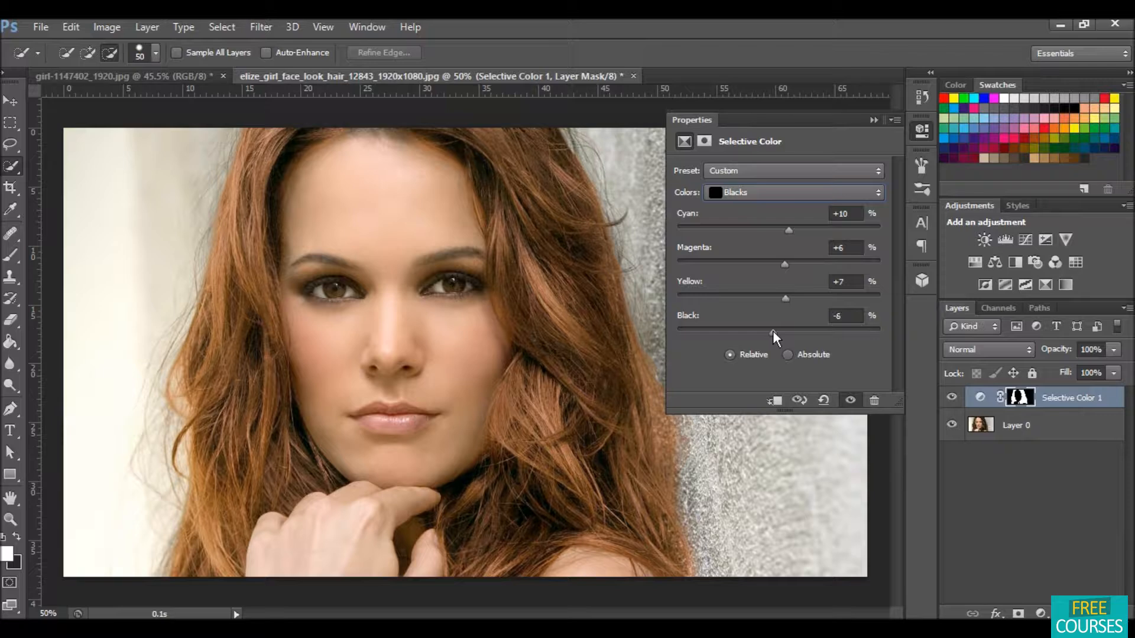
{"action": "left_click", "coordinate": [874, 120]}
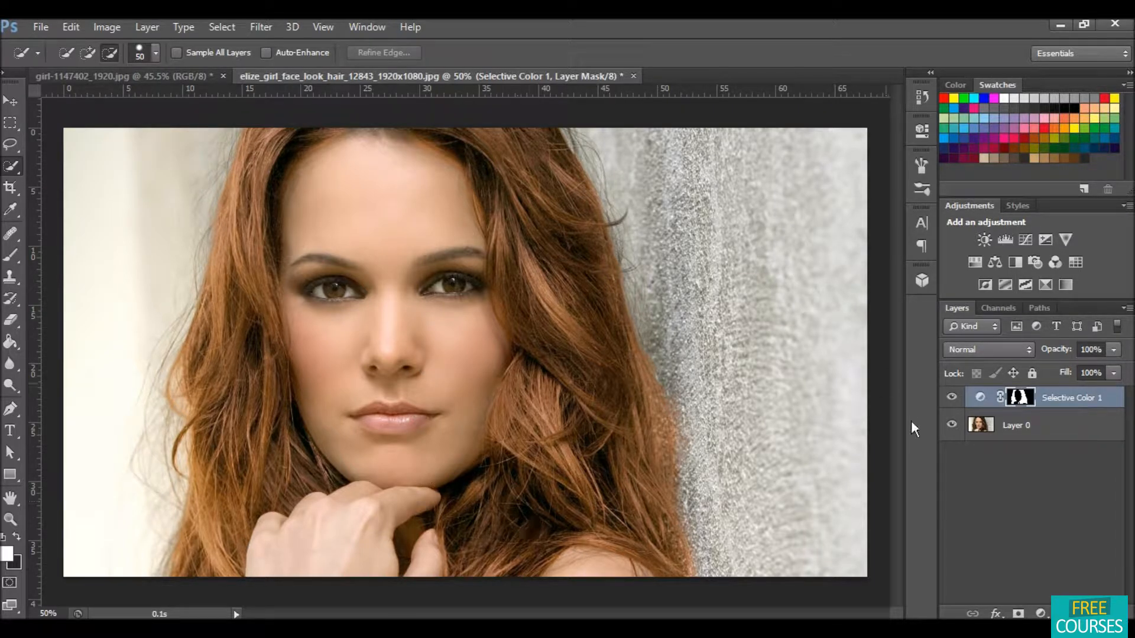
Step: Toggle the Selective Color layer's visibility to compare the hair before and after
{"action": "left_click", "coordinate": [952, 397]}
{"action": "left_click", "coordinate": [952, 398]}
{"action": "left_click", "coordinate": [951, 399]}
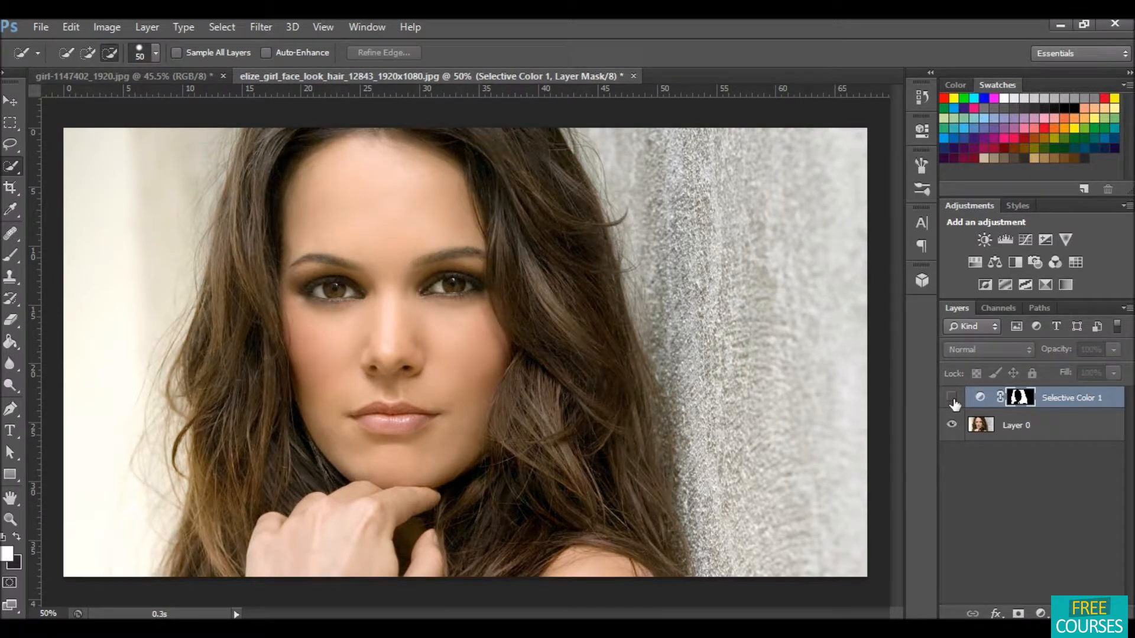
{"action": "left_click", "coordinate": [951, 399]}
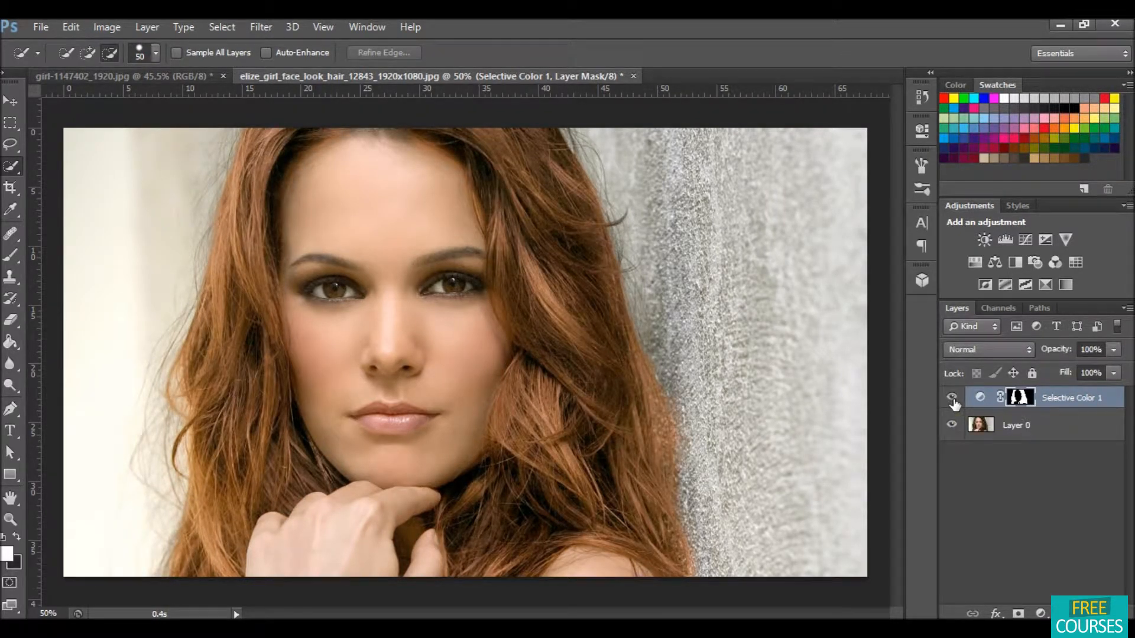
{"action": "left_click", "coordinate": [952, 399]}
{"action": "left_click", "coordinate": [953, 399]}
{"action": "left_click", "coordinate": [952, 399]}
{"action": "left_click", "coordinate": [952, 399]}
{"action": "left_click", "coordinate": [952, 398]}
{"action": "left_click", "coordinate": [952, 398]}
{"action": "left_click", "coordinate": [952, 398]}
{"action": "left_click", "coordinate": [952, 398]}
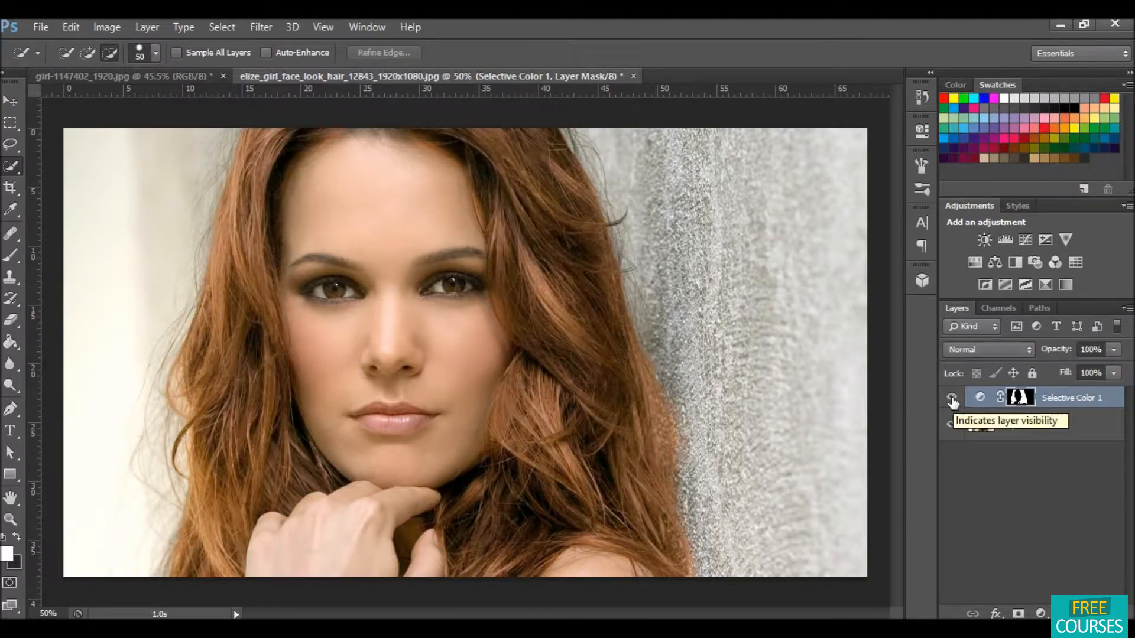
{"action": "left_click", "coordinate": [952, 398]}
{"action": "left_click", "coordinate": [952, 398]}
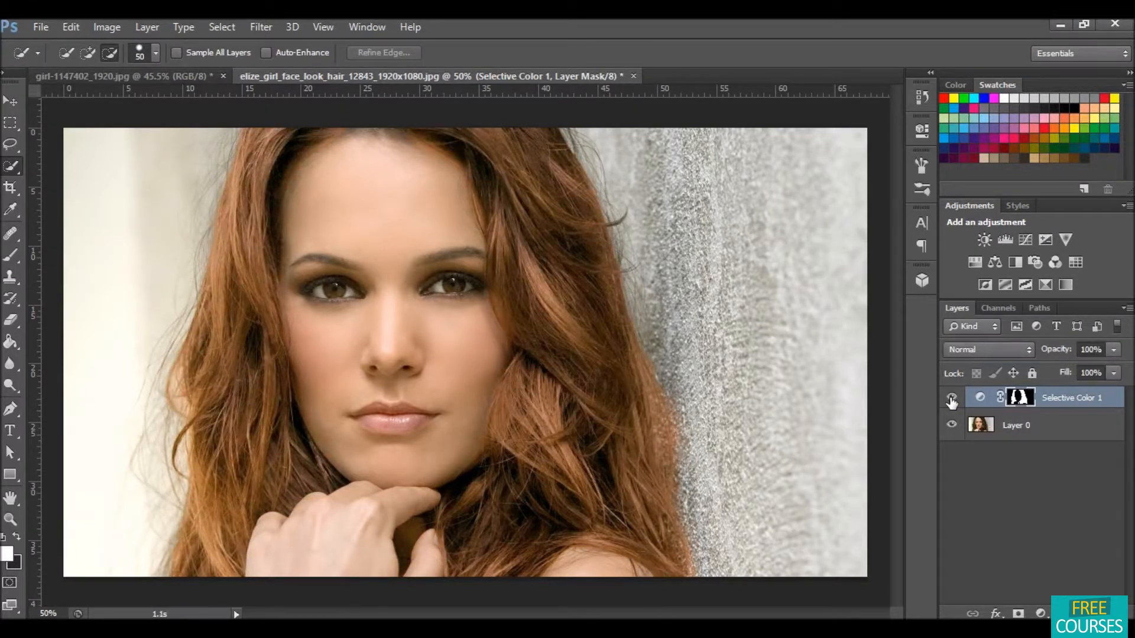
{"action": "left_click", "coordinate": [952, 398]}
{"action": "left_click", "coordinate": [951, 398]}
{"action": "left_click", "coordinate": [952, 398]}
{"action": "left_click", "coordinate": [951, 398]}
{"action": "left_click", "coordinate": [951, 398]}
{"action": "left_click", "coordinate": [952, 399]}
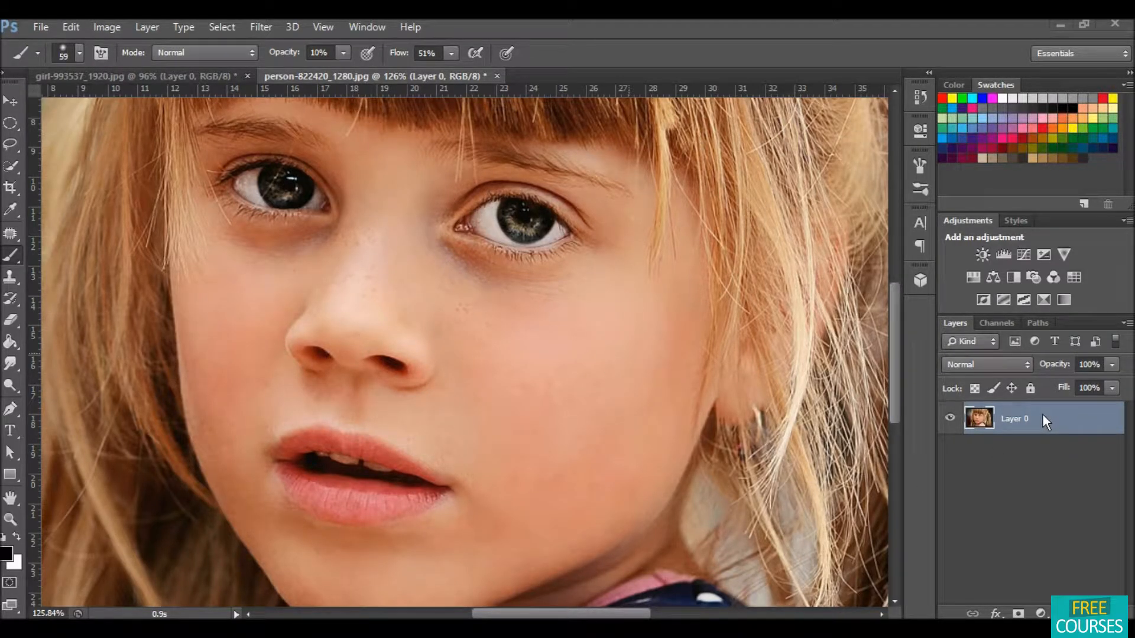
Step: Duplicate the photo layer and apply Surface Blur to the copy with Radius 20 pixels and Threshold 100 levels
{"action": "left_click_drag", "start_coordinate": [1049, 420], "coordinate": [1088, 613]}
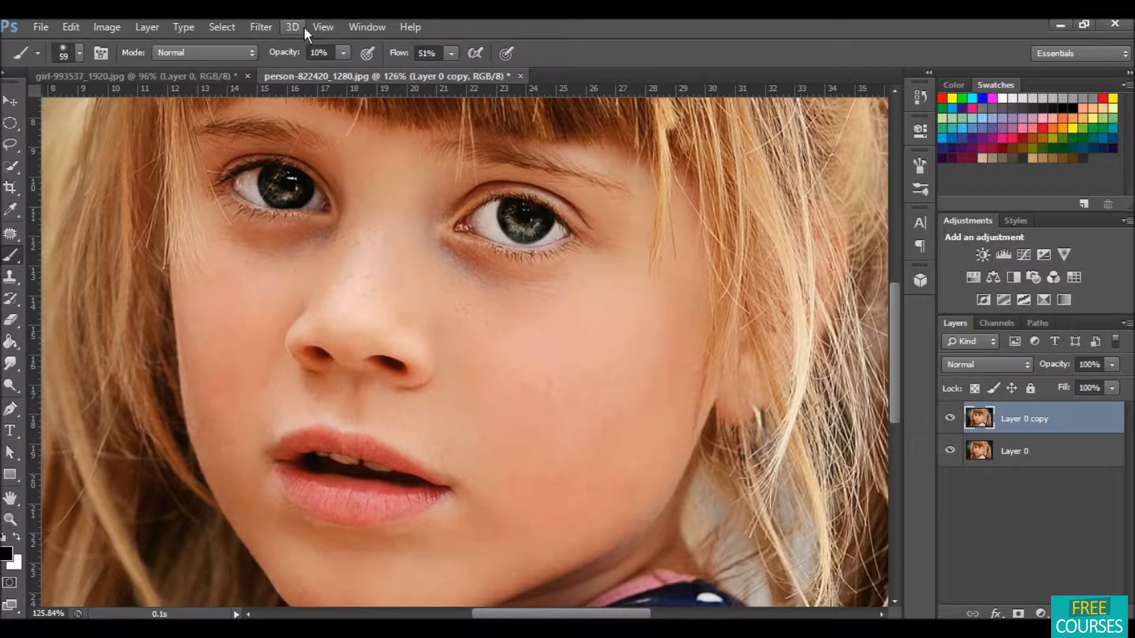
{"action": "left_click", "coordinate": [261, 27]}
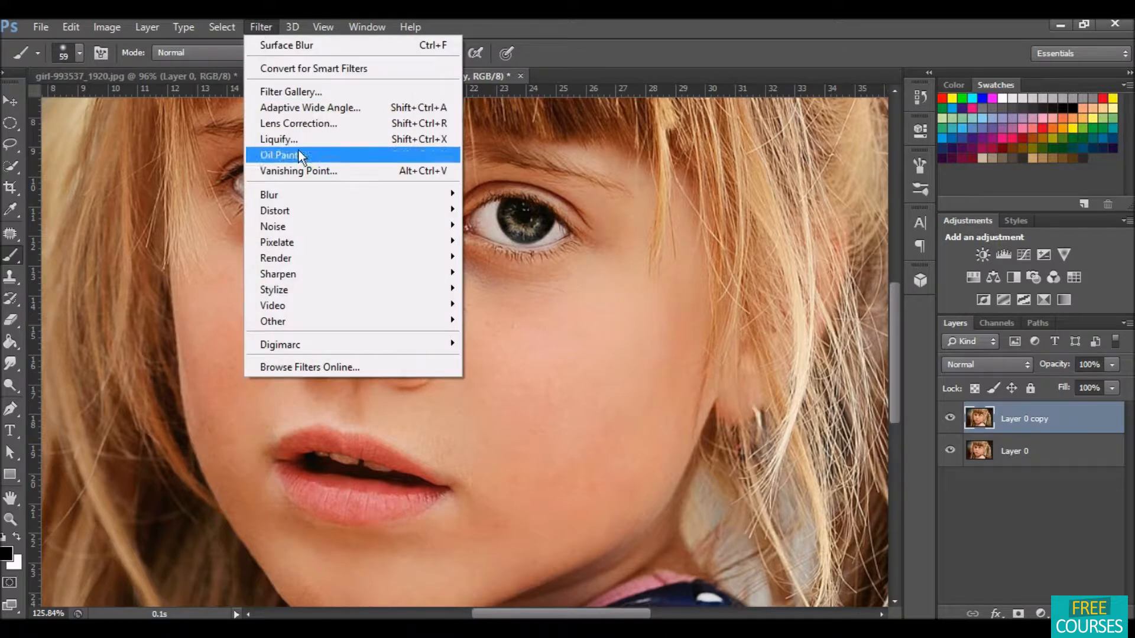
{"action": "mouse_move", "coordinate": [318, 190]}
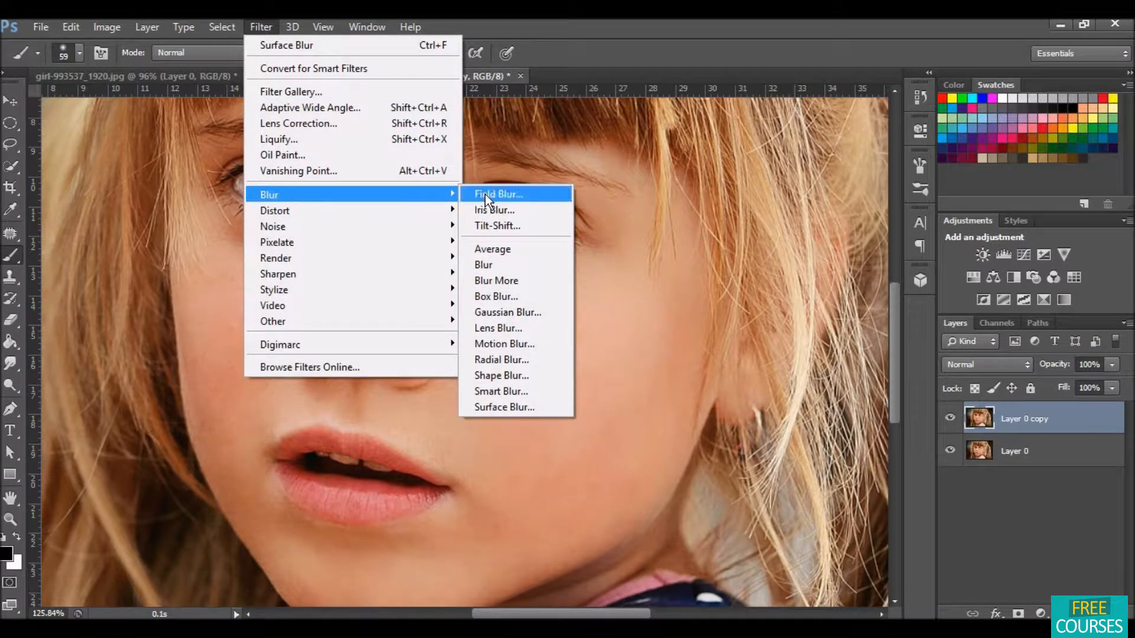
{"action": "left_click", "coordinate": [523, 405]}
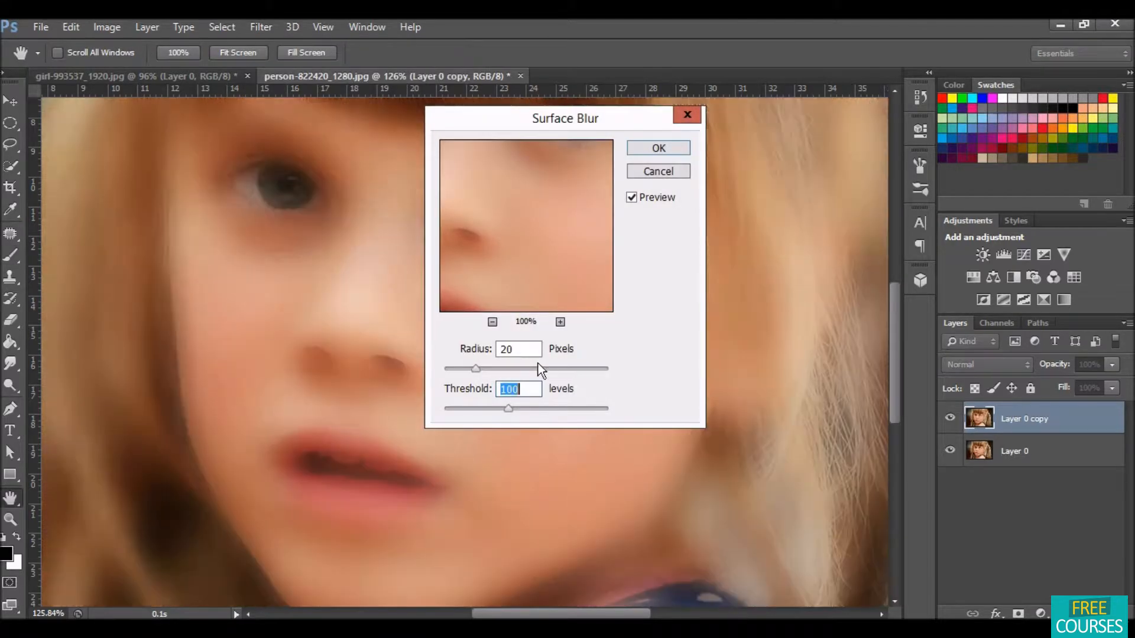
{"action": "left_click", "coordinate": [523, 349]}
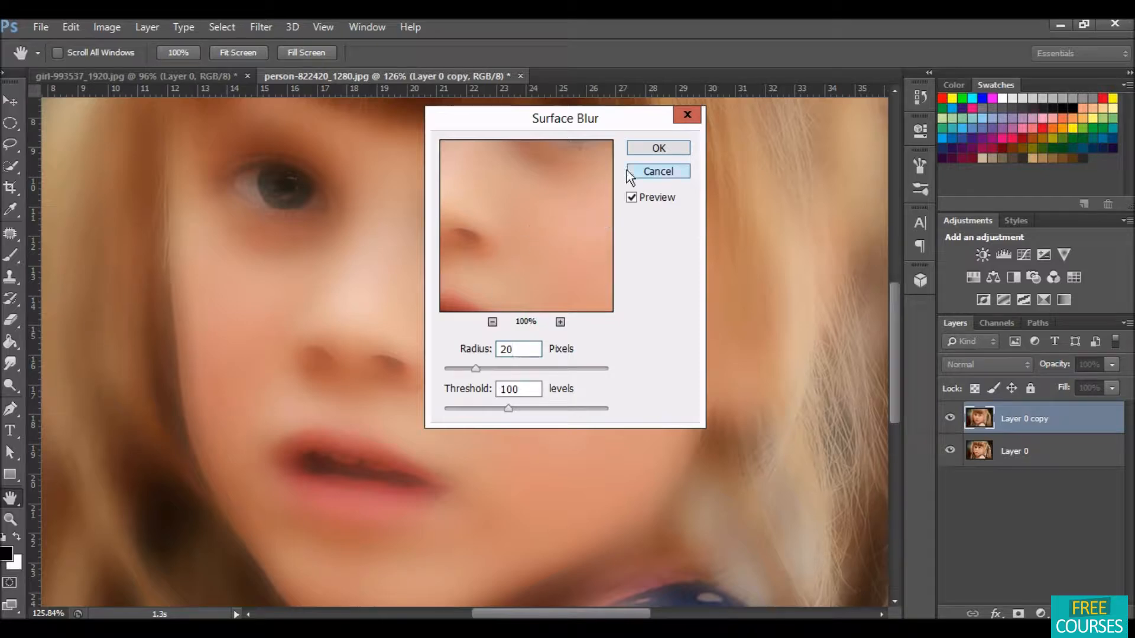
{"action": "left_click", "coordinate": [657, 148]}
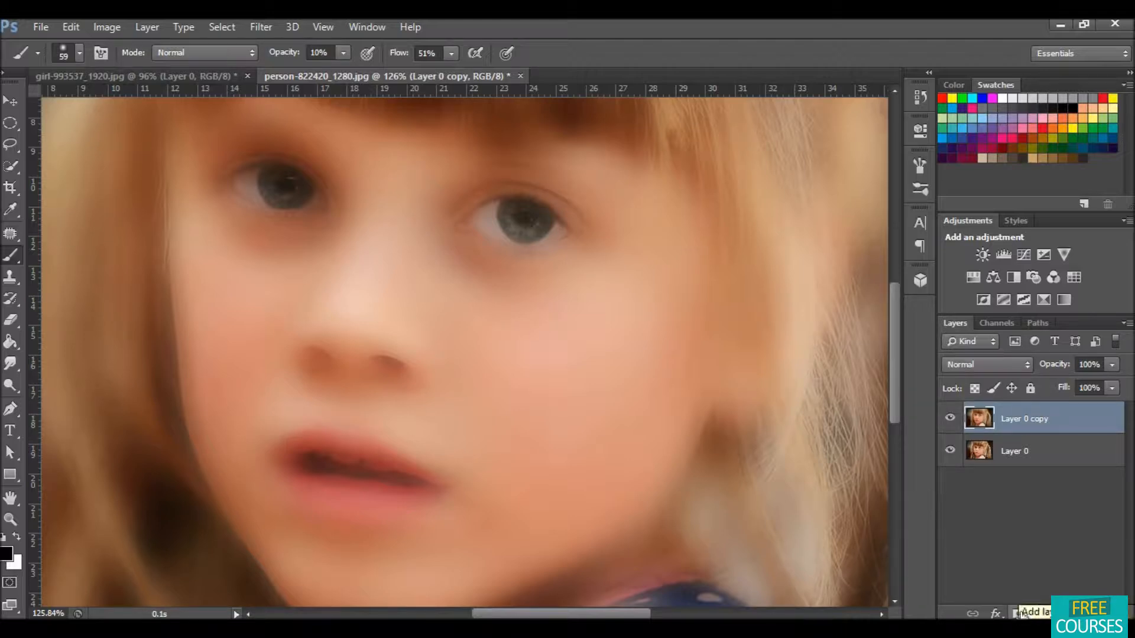
Step: Add a layer mask to the blurred copy and invert it to black to hide the blur
{"action": "left_click", "coordinate": [1019, 611]}
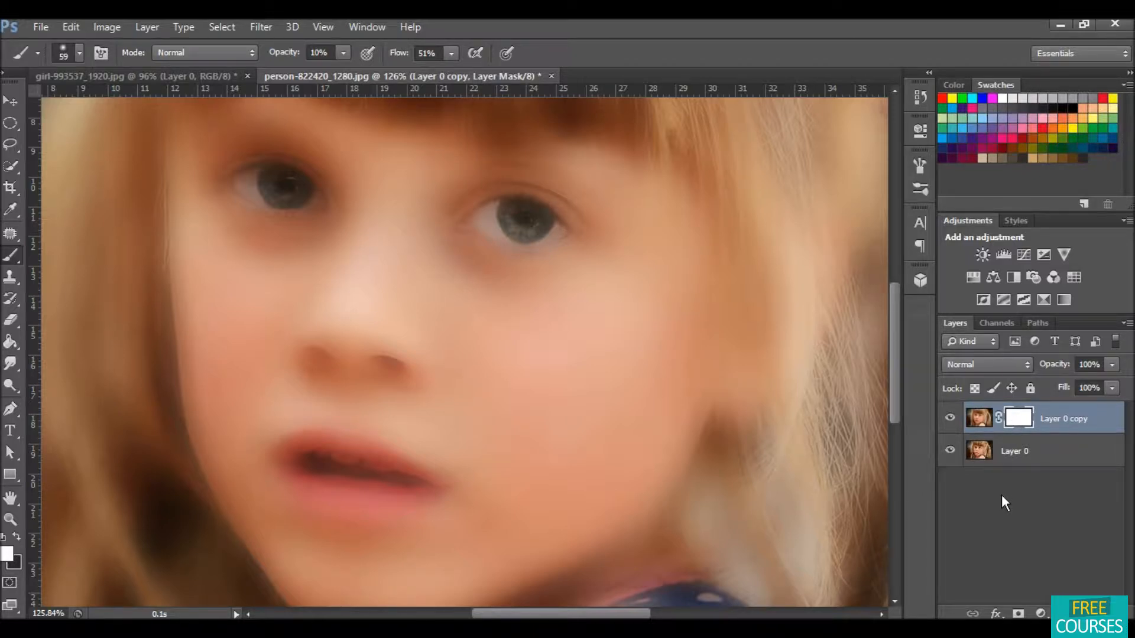
{"action": "key", "text": "ctrl+i"}
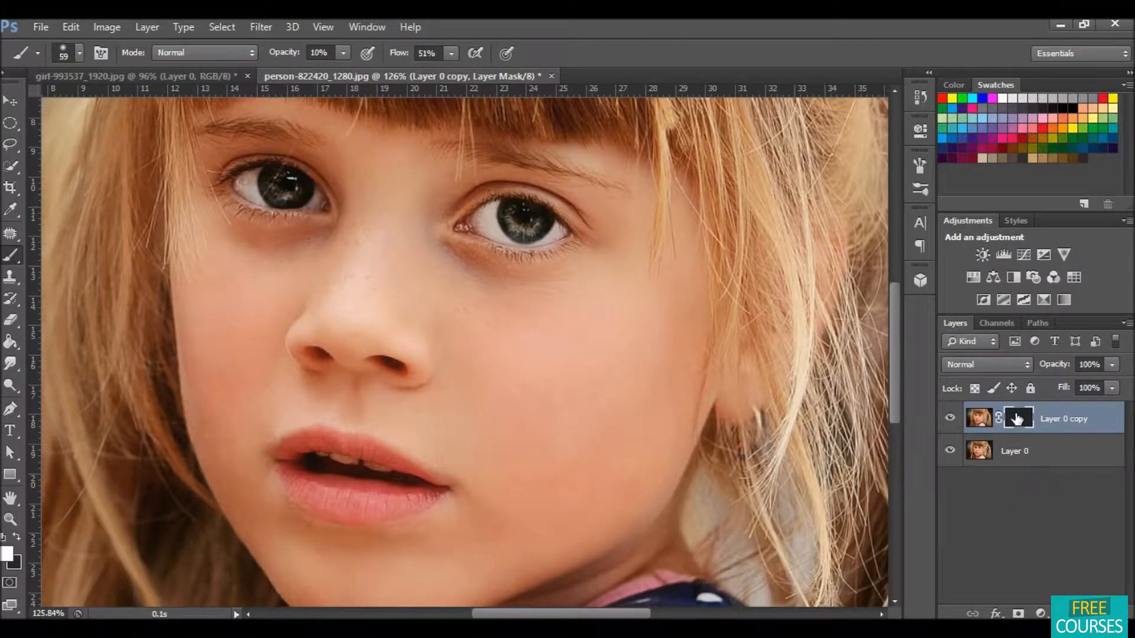
Step: Paint white on the mask over the cheeks, nose and chin with the soft 59 px brush to reveal the smoothing
{"action": "left_click", "coordinate": [80, 55]}
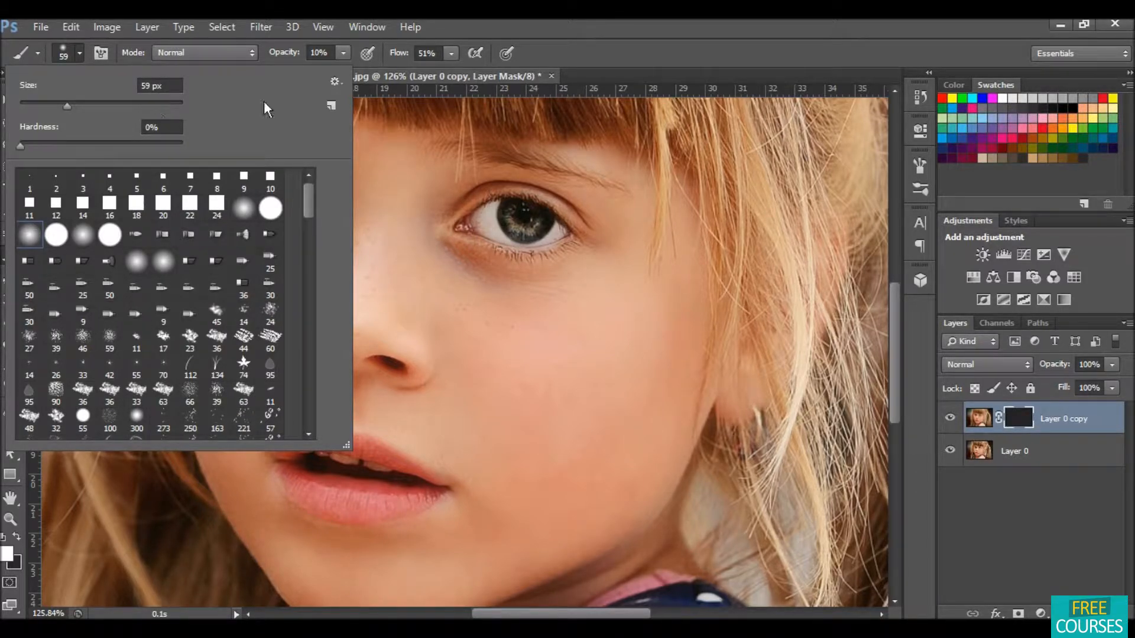
{"action": "left_click", "coordinate": [625, 51]}
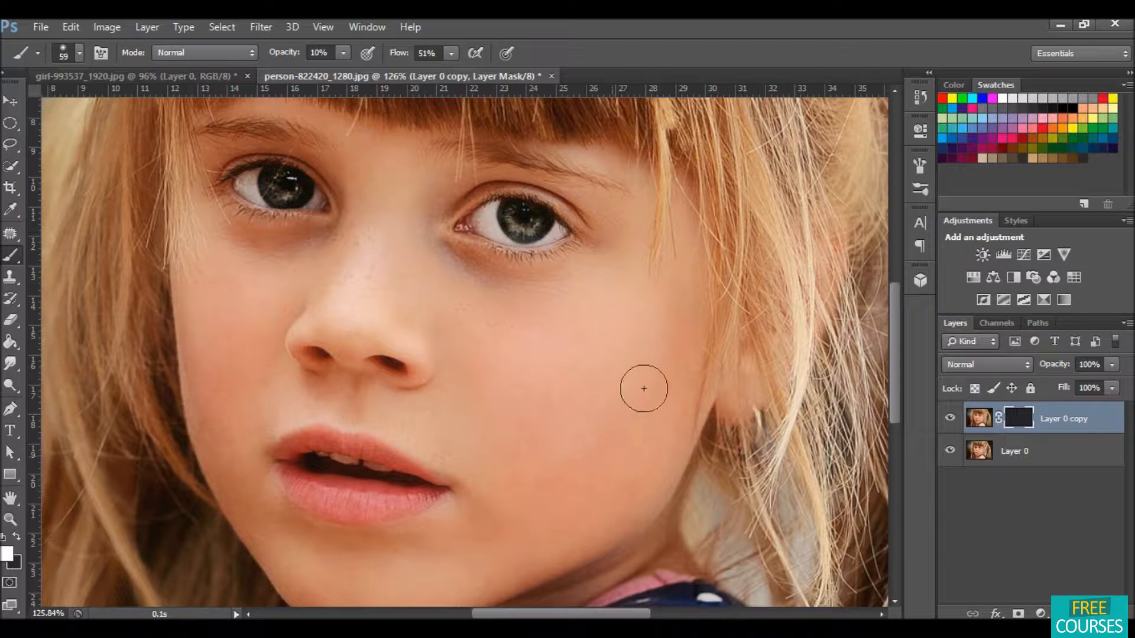
{"action": "mouse_move", "coordinate": [584, 488]}
{"action": "left_mouse_down"}
{"action": "mouse_move", "coordinate": [476, 436]}
{"action": "mouse_move", "coordinate": [446, 338]}
{"action": "mouse_move", "coordinate": [426, 316]}
{"action": "left_mouse_up"}
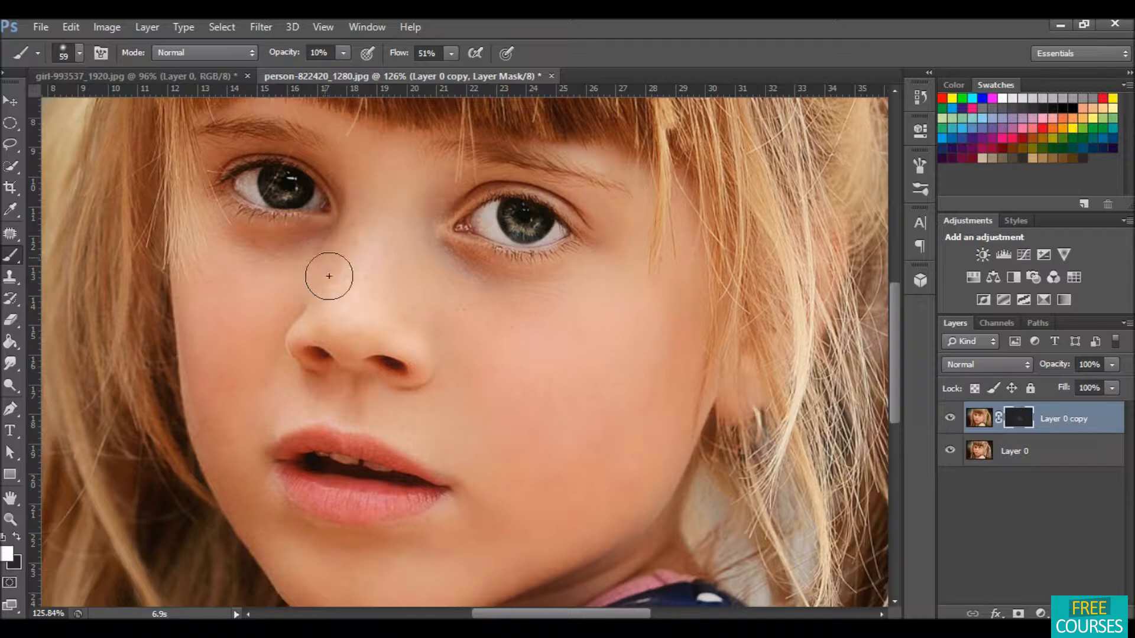
{"action": "left_click_drag", "start_coordinate": [403, 269], "coordinate": [463, 375]}
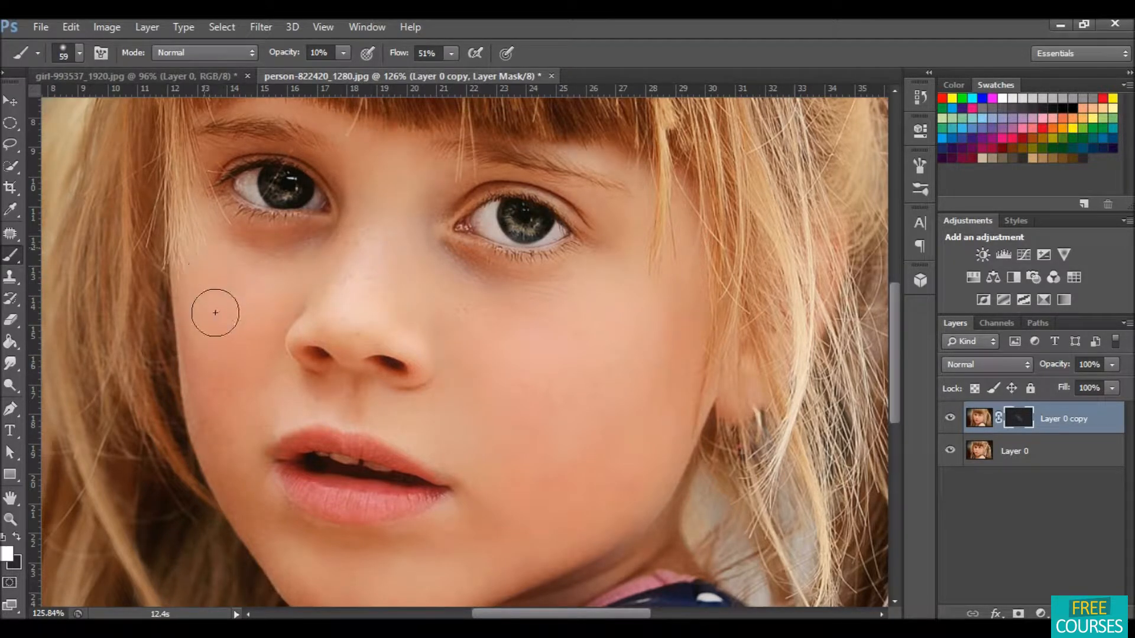
{"action": "mouse_move", "coordinate": [263, 316]}
{"action": "left_mouse_down"}
{"action": "mouse_move", "coordinate": [248, 410]}
{"action": "mouse_move", "coordinate": [235, 360]}
{"action": "mouse_move", "coordinate": [206, 368]}
{"action": "mouse_move", "coordinate": [211, 430]}
{"action": "mouse_move", "coordinate": [200, 443]}
{"action": "mouse_move", "coordinate": [229, 462]}
{"action": "mouse_move", "coordinate": [278, 469]}
{"action": "left_mouse_up"}
{"action": "mouse_move", "coordinate": [609, 436]}
{"action": "left_mouse_down"}
{"action": "mouse_move", "coordinate": [598, 412]}
{"action": "mouse_move", "coordinate": [547, 481]}
{"action": "mouse_move", "coordinate": [498, 512]}
{"action": "mouse_move", "coordinate": [532, 503]}
{"action": "mouse_move", "coordinate": [506, 534]}
{"action": "left_mouse_up"}
{"action": "mouse_move", "coordinate": [499, 355]}
{"action": "left_mouse_down"}
{"action": "mouse_move", "coordinate": [558, 344]}
{"action": "mouse_move", "coordinate": [586, 380]}
{"action": "left_mouse_up"}
{"action": "left_click_drag", "start_coordinate": [392, 563], "coordinate": [366, 573]}
{"action": "mouse_move", "coordinate": [250, 403]}
{"action": "left_mouse_down"}
{"action": "mouse_move", "coordinate": [253, 357]}
{"action": "mouse_move", "coordinate": [211, 343]}
{"action": "mouse_move", "coordinate": [226, 363]}
{"action": "mouse_move", "coordinate": [260, 342]}
{"action": "mouse_move", "coordinate": [279, 293]}
{"action": "mouse_move", "coordinate": [212, 286]}
{"action": "mouse_move", "coordinate": [240, 352]}
{"action": "left_mouse_up"}
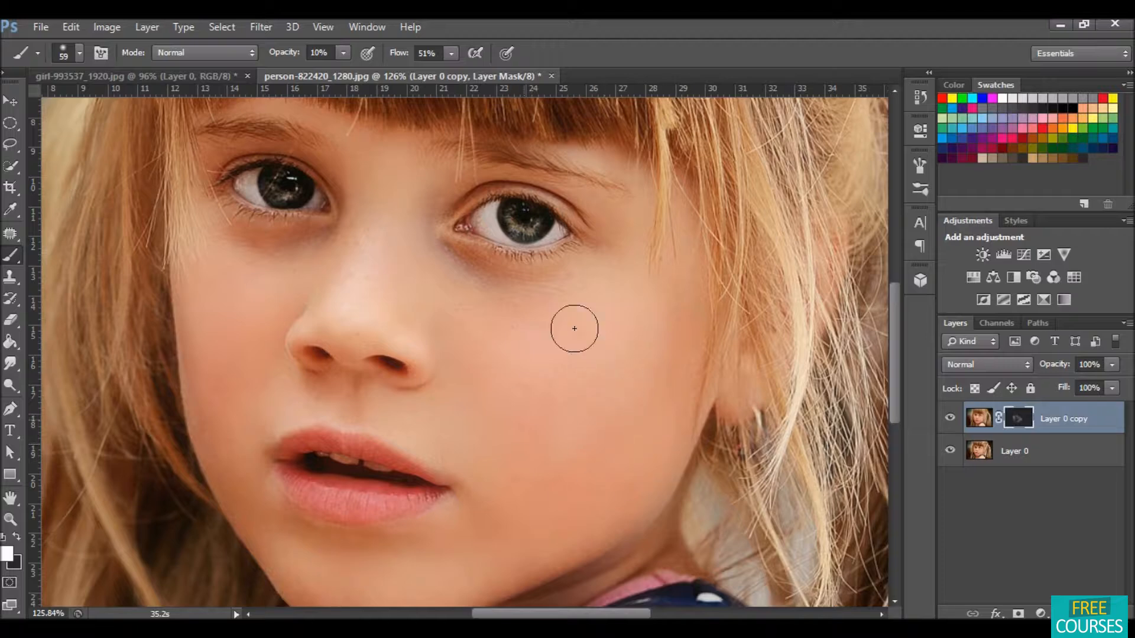
{"action": "mouse_move", "coordinate": [593, 293]}
{"action": "left_mouse_down"}
{"action": "mouse_move", "coordinate": [624, 266]}
{"action": "mouse_move", "coordinate": [591, 273]}
{"action": "left_mouse_up"}
Step: Toggle the blurred layer's visibility to compare the skin before and after
{"action": "left_click", "coordinate": [950, 419]}
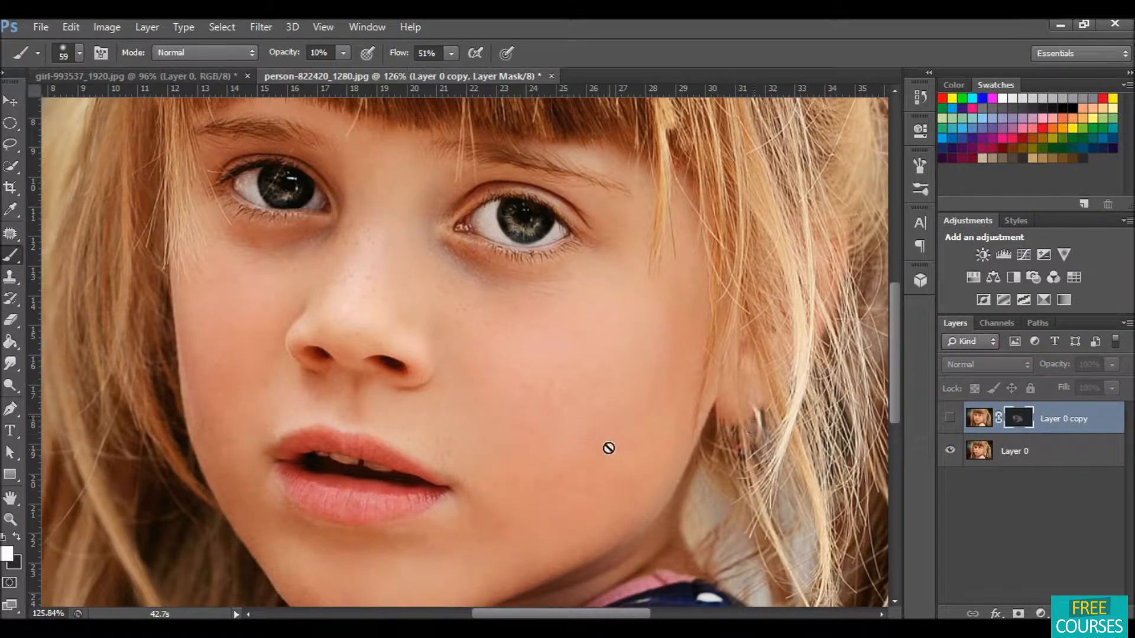
{"action": "left_click", "coordinate": [950, 419]}
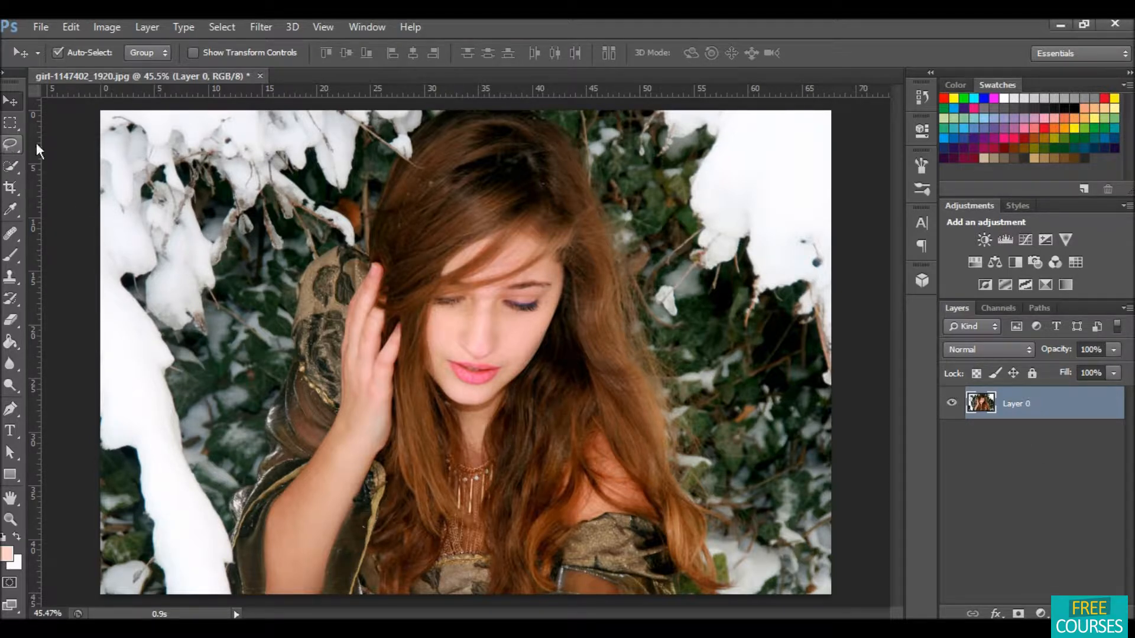
Step: Select the hair framing the face in the new photo with the Lasso Tool
{"action": "left_click", "coordinate": [11, 146]}
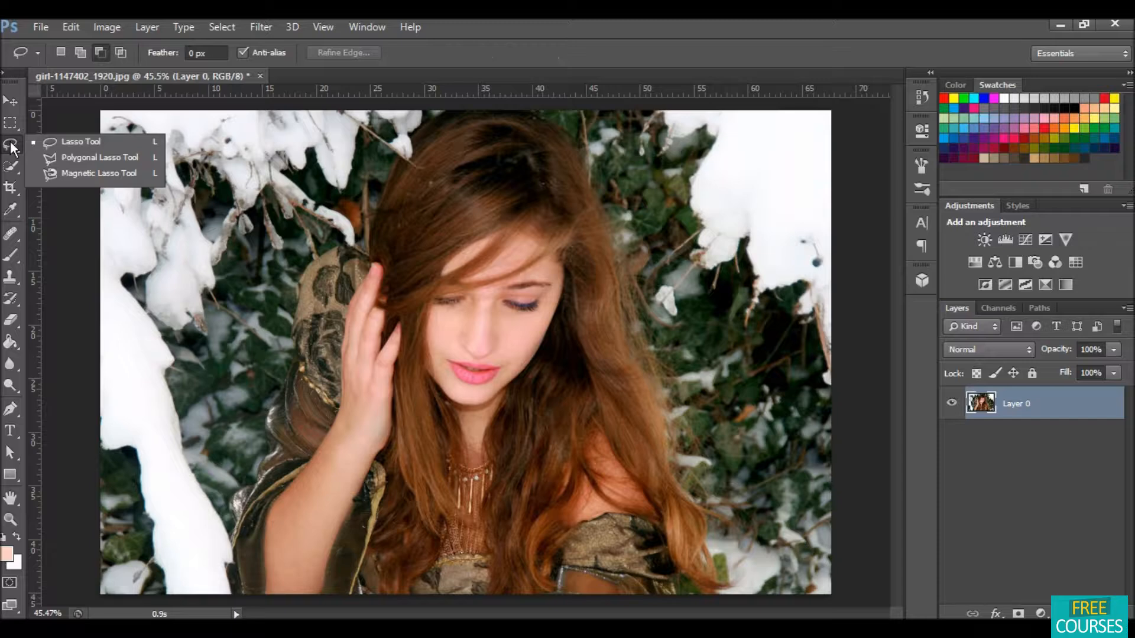
{"action": "left_click", "coordinate": [55, 142]}
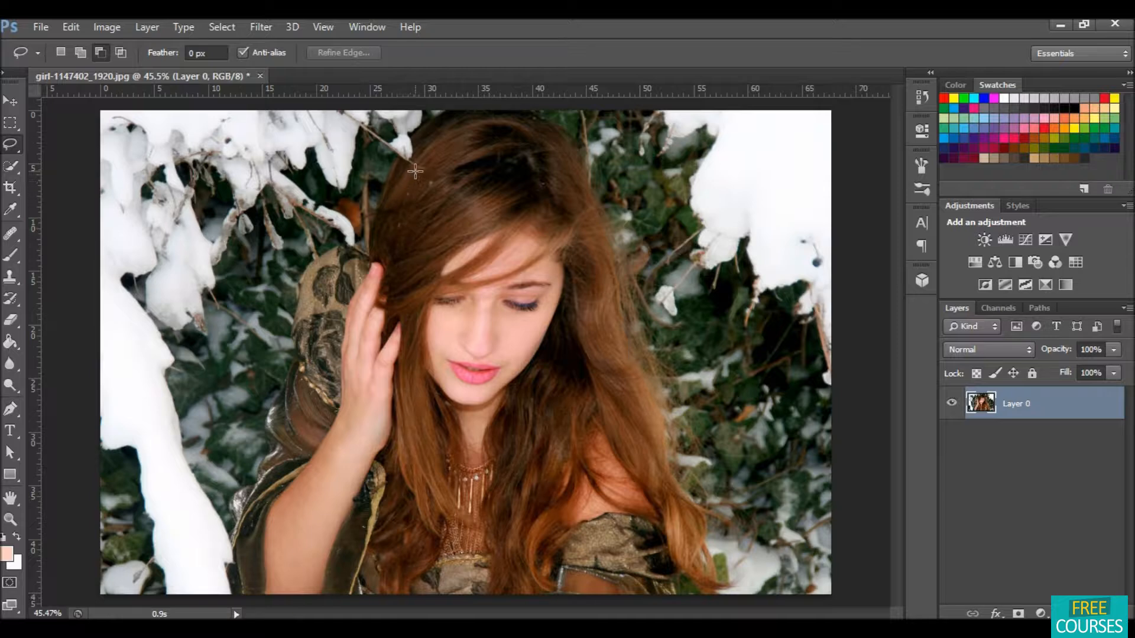
{"action": "mouse_move", "coordinate": [434, 151]}
{"action": "left_mouse_down"}
{"action": "mouse_move", "coordinate": [396, 197]}
{"action": "mouse_move", "coordinate": [384, 247]}
{"action": "mouse_move", "coordinate": [406, 385]}
{"action": "mouse_move", "coordinate": [389, 547]}
{"action": "mouse_move", "coordinate": [406, 550]}
{"action": "left_mouse_up"}
{"action": "mouse_move", "coordinate": [430, 498]}
{"action": "left_mouse_down"}
{"action": "mouse_move", "coordinate": [442, 458]}
{"action": "mouse_move", "coordinate": [417, 364]}
{"action": "mouse_move", "coordinate": [422, 259]}
{"action": "mouse_move", "coordinate": [496, 217]}
{"action": "mouse_move", "coordinate": [529, 217]}
{"action": "mouse_move", "coordinate": [577, 261]}
{"action": "mouse_move", "coordinate": [578, 304]}
{"action": "mouse_move", "coordinate": [514, 433]}
{"action": "mouse_move", "coordinate": [504, 494]}
{"action": "mouse_move", "coordinate": [518, 553]}
{"action": "mouse_move", "coordinate": [582, 405]}
{"action": "mouse_move", "coordinate": [639, 458]}
{"action": "mouse_move", "coordinate": [639, 420]}
{"action": "mouse_move", "coordinate": [579, 190]}
{"action": "mouse_move", "coordinate": [539, 136]}
{"action": "mouse_move", "coordinate": [465, 133]}
{"action": "mouse_move", "coordinate": [427, 156]}
{"action": "left_mouse_up"}
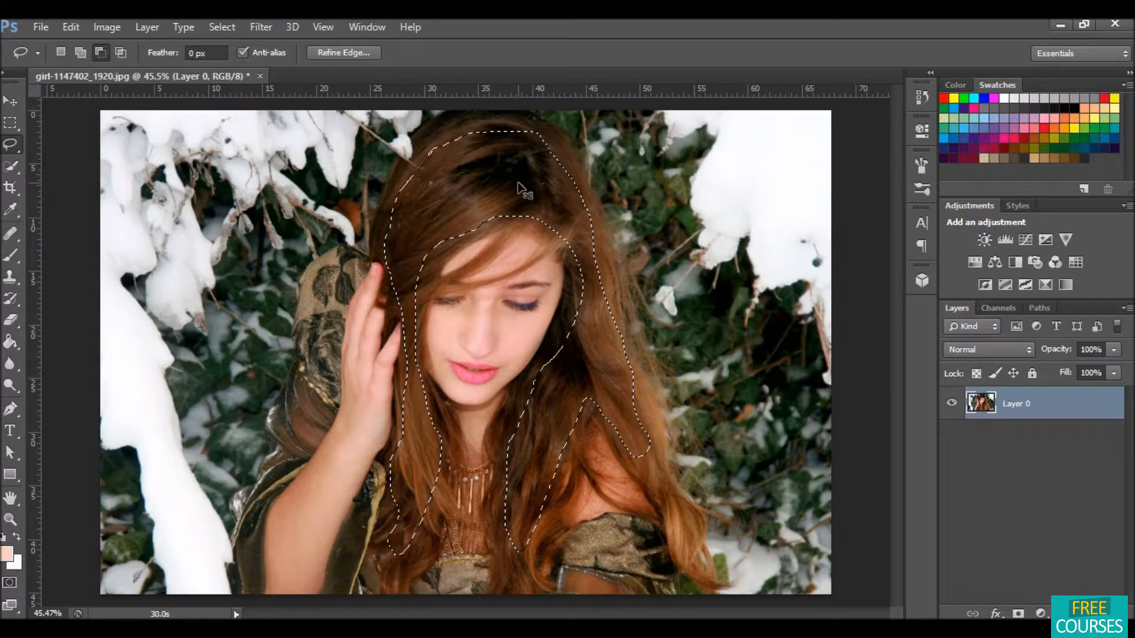
Step: Copy the hair selection to a new layer and apply Levels with the white input point at 168
{"action": "key", "text": "ctrl+j"}
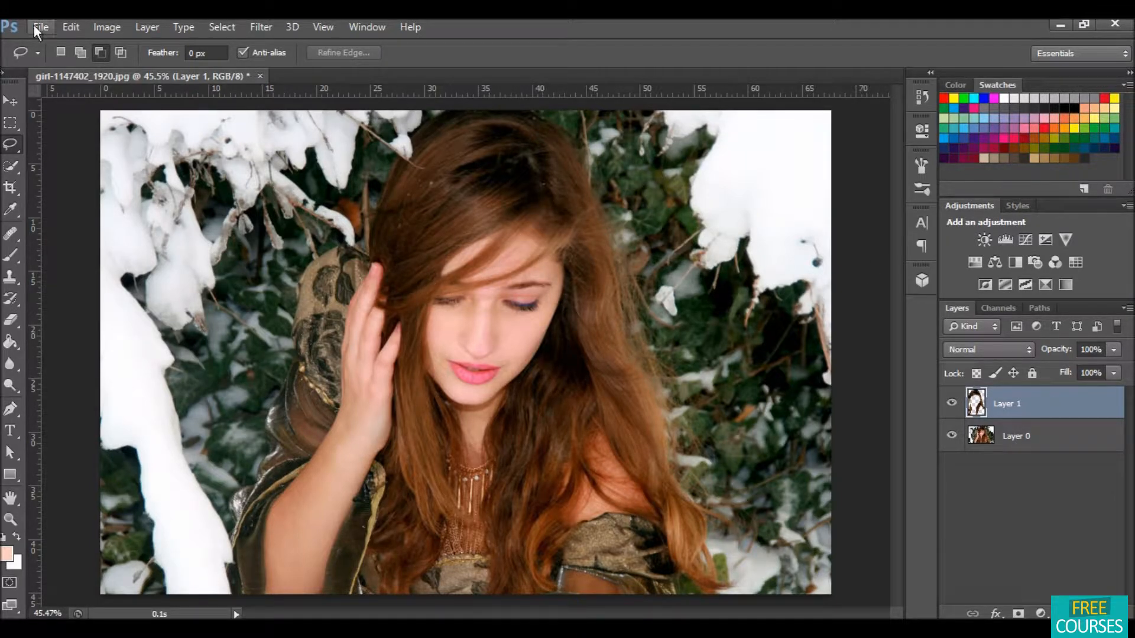
{"action": "left_click", "coordinate": [117, 25]}
{"action": "mouse_move", "coordinate": [145, 70]}
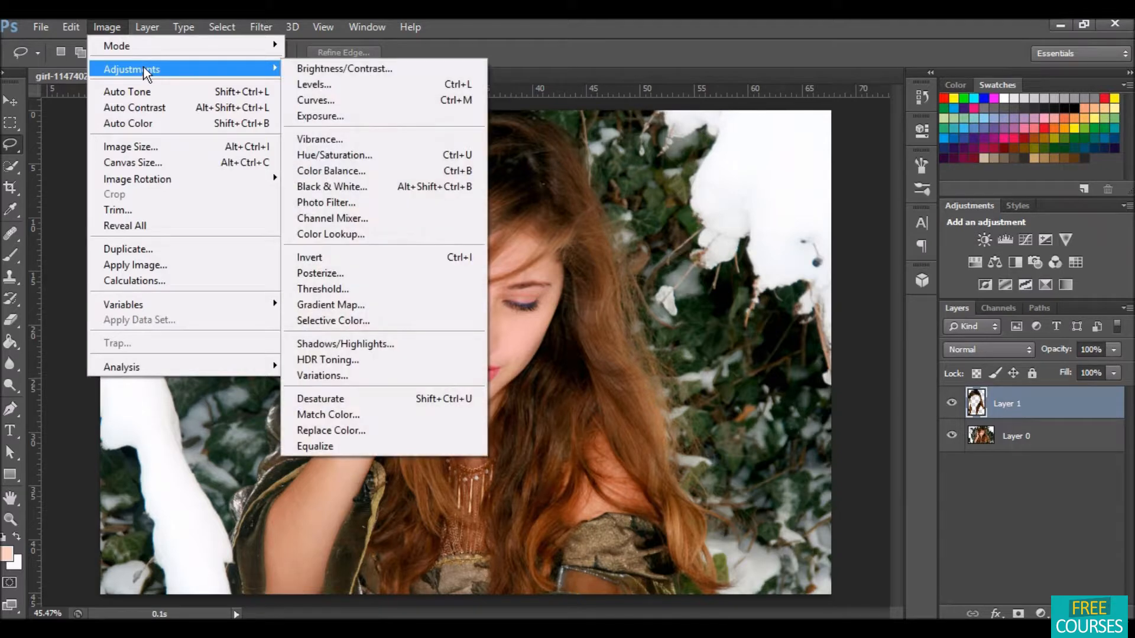
{"action": "left_click", "coordinate": [337, 83]}
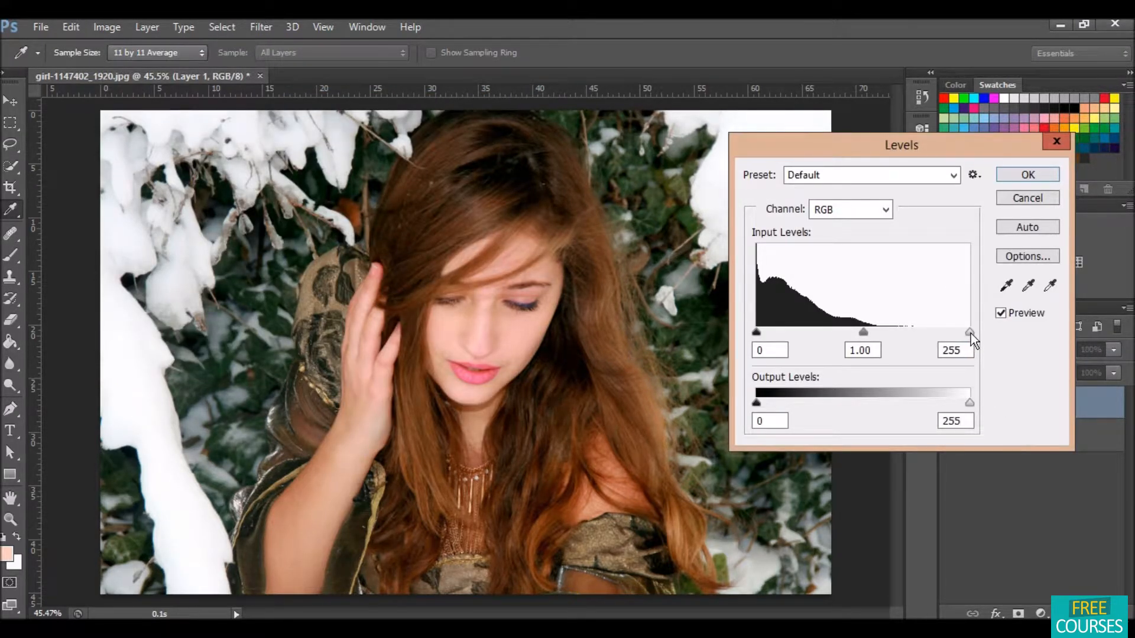
{"action": "left_click_drag", "start_coordinate": [970, 333], "coordinate": [897, 326]}
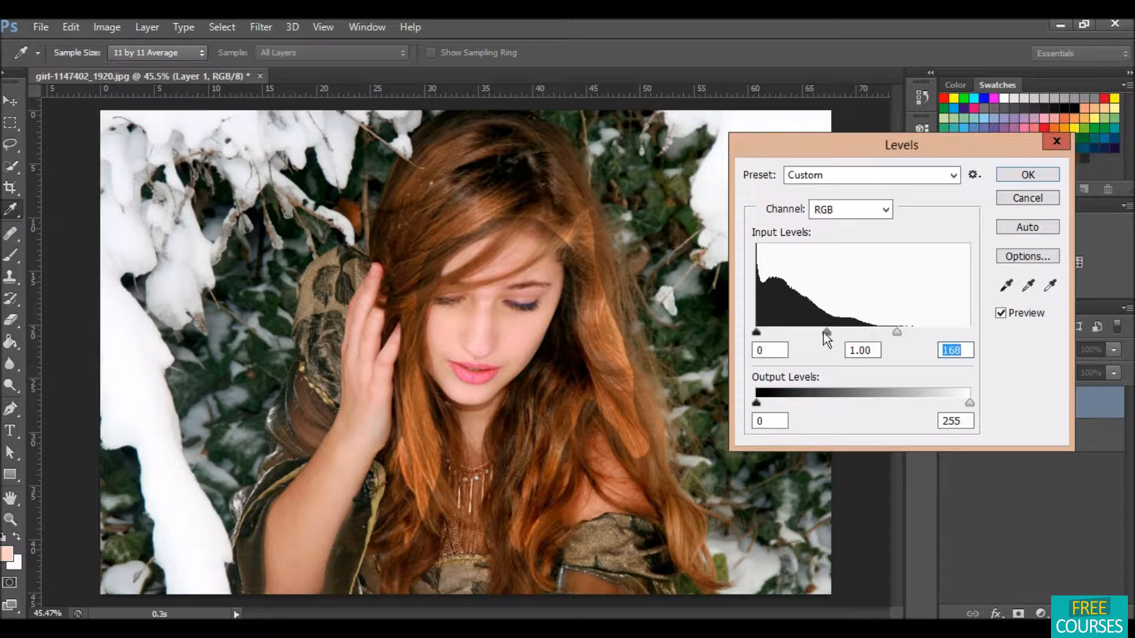
{"action": "left_click_drag", "start_coordinate": [827, 333], "coordinate": [832, 335]}
{"action": "left_click_drag", "start_coordinate": [760, 332], "coordinate": [764, 332]}
{"action": "left_click", "coordinate": [1007, 176]}
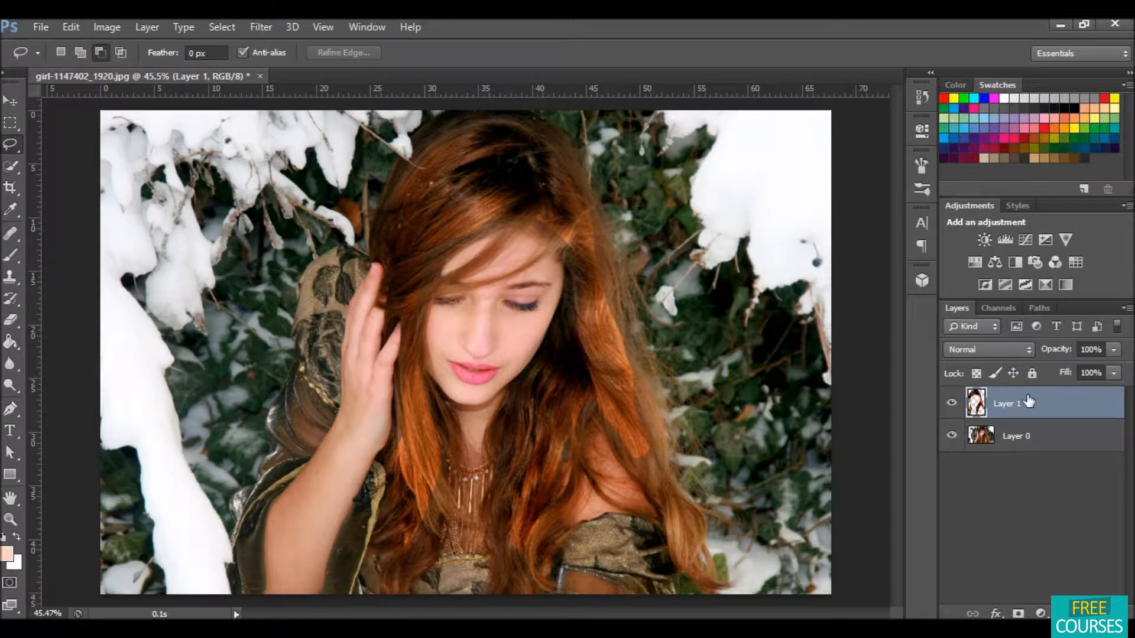
Step: Set the hair layer's blend mode to Exclusion
{"action": "left_click", "coordinate": [1022, 347]}
{"action": "left_click", "coordinate": [1022, 347]}
{"action": "left_click", "coordinate": [1022, 350]}
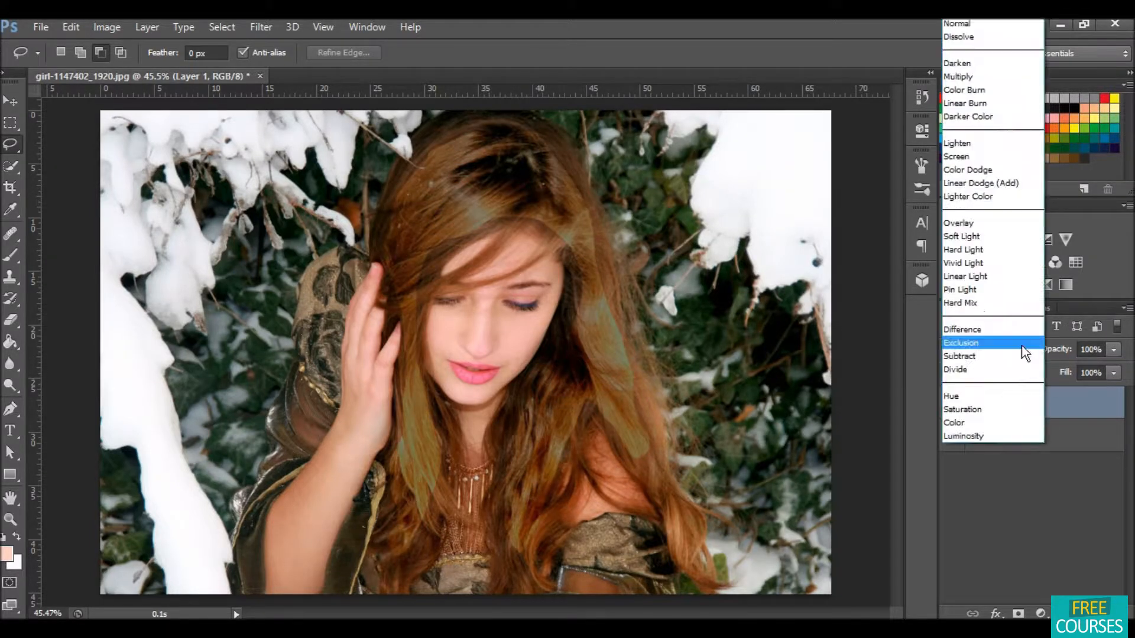
{"action": "left_click", "coordinate": [985, 342]}
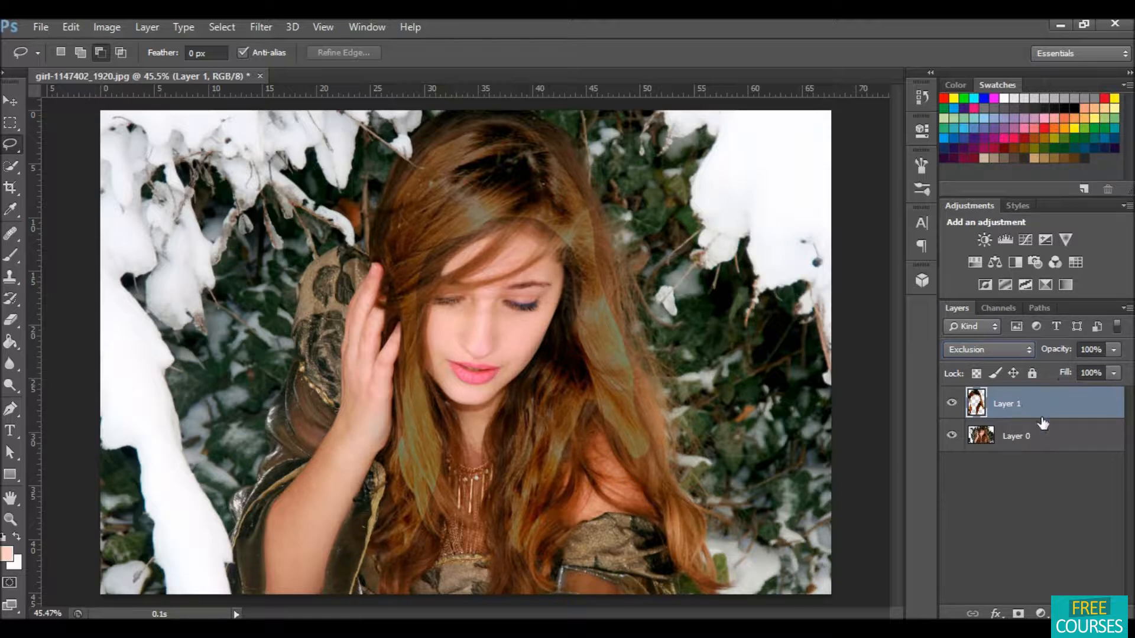
Step: Duplicate the Exclusion hair layer
{"action": "left_click", "coordinate": [1069, 504]}
{"action": "left_click", "coordinate": [1059, 394]}
{"action": "key", "text": "ctrl+j"}
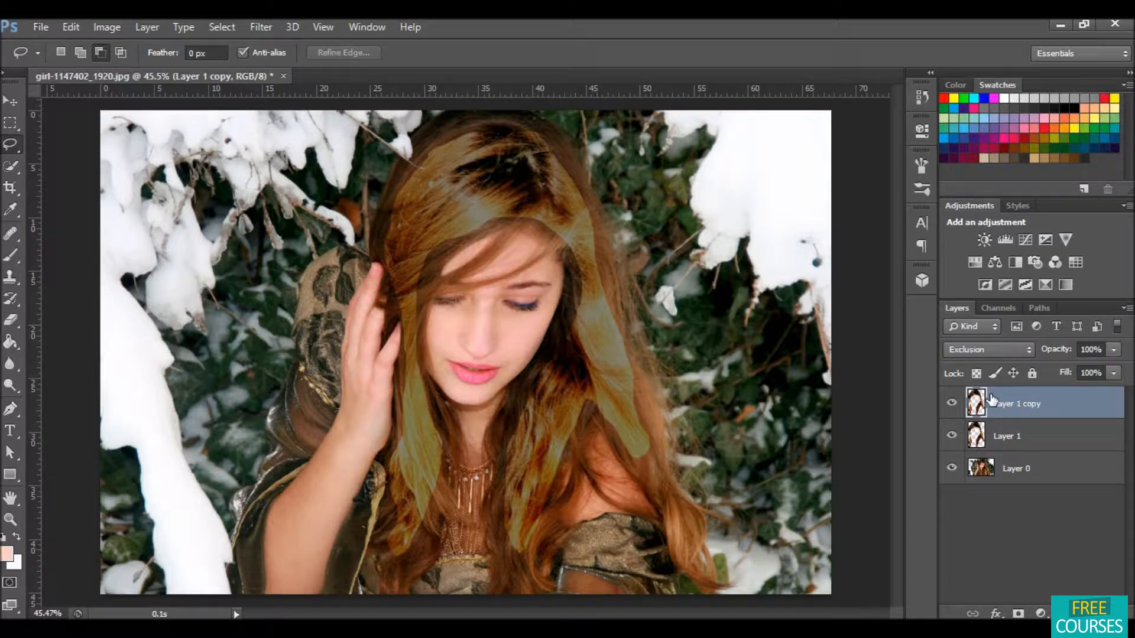
Step: Soften the copy's hair edges with the Blur tool and set its blend mode to Linear Dodge (Add)
{"action": "left_click", "coordinate": [11, 359]}
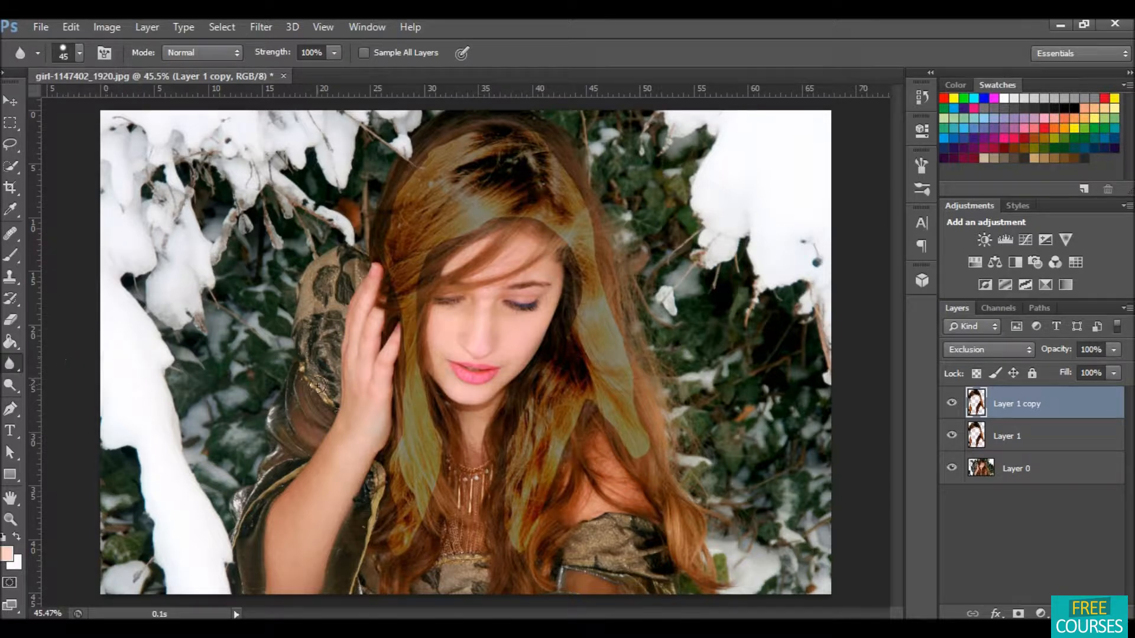
{"action": "mouse_move", "coordinate": [387, 492]}
{"action": "left_mouse_down"}
{"action": "mouse_move", "coordinate": [383, 564]}
{"action": "mouse_move", "coordinate": [426, 488]}
{"action": "left_mouse_up"}
{"action": "left_click_drag", "start_coordinate": [399, 328], "coordinate": [399, 325]}
{"action": "left_click", "coordinate": [1012, 347]}
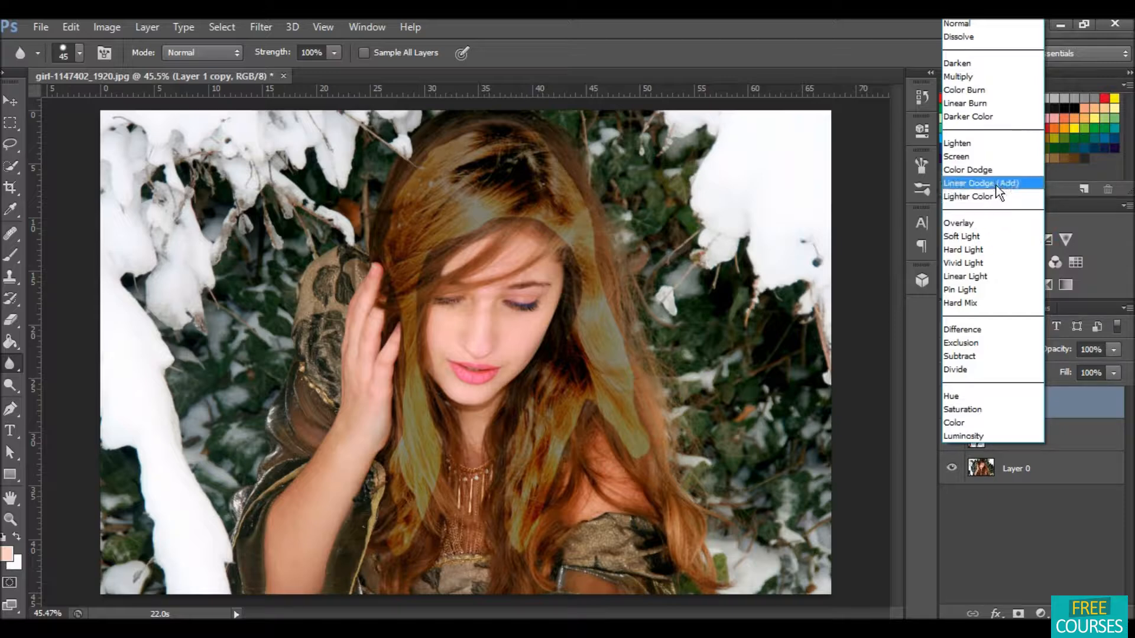
{"action": "left_click", "coordinate": [983, 182]}
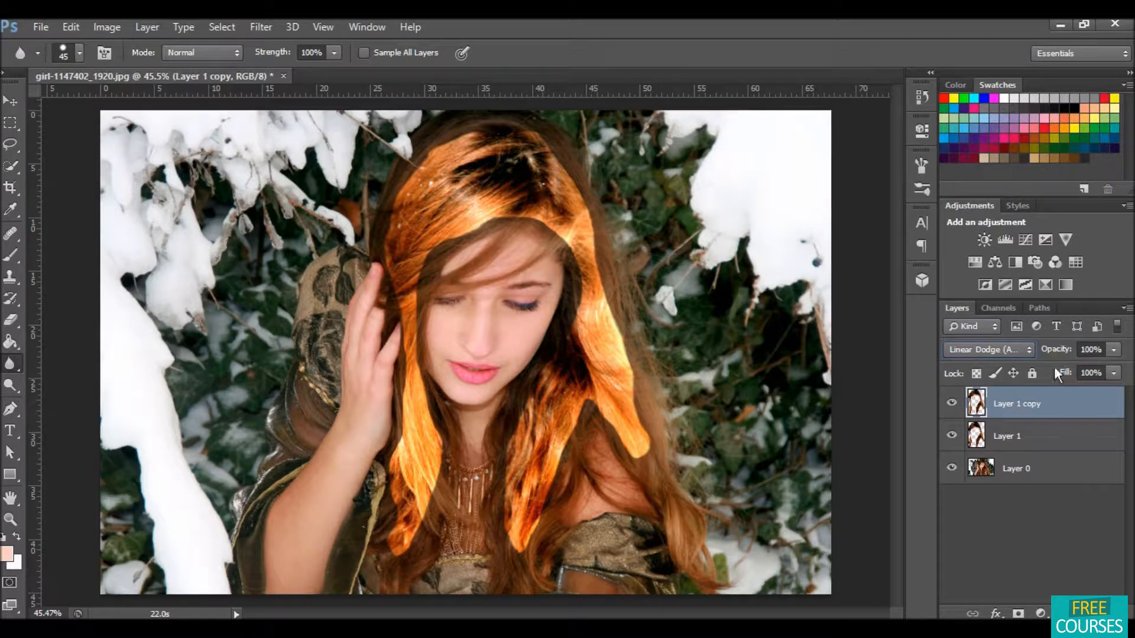
Step: Select both hair layers and merge them into one layer
{"action": "left_click", "coordinate": [1046, 436]}
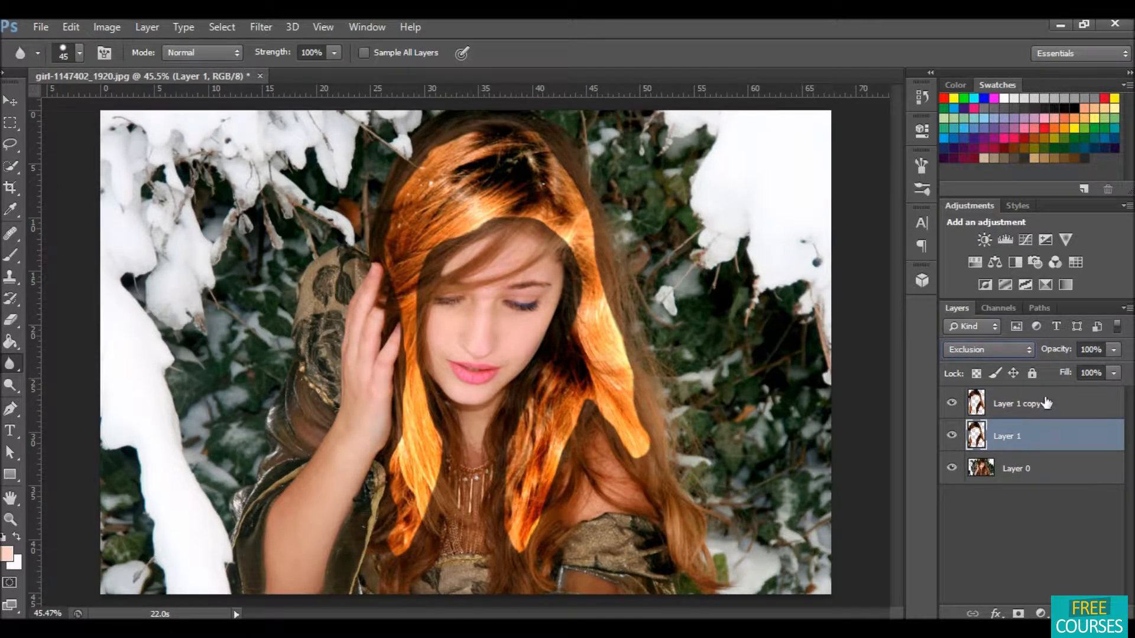
{"action": "left_click", "coordinate": [1046, 403]}
{"action": "left_click", "coordinate": [1045, 433], "text": "ctrl"}
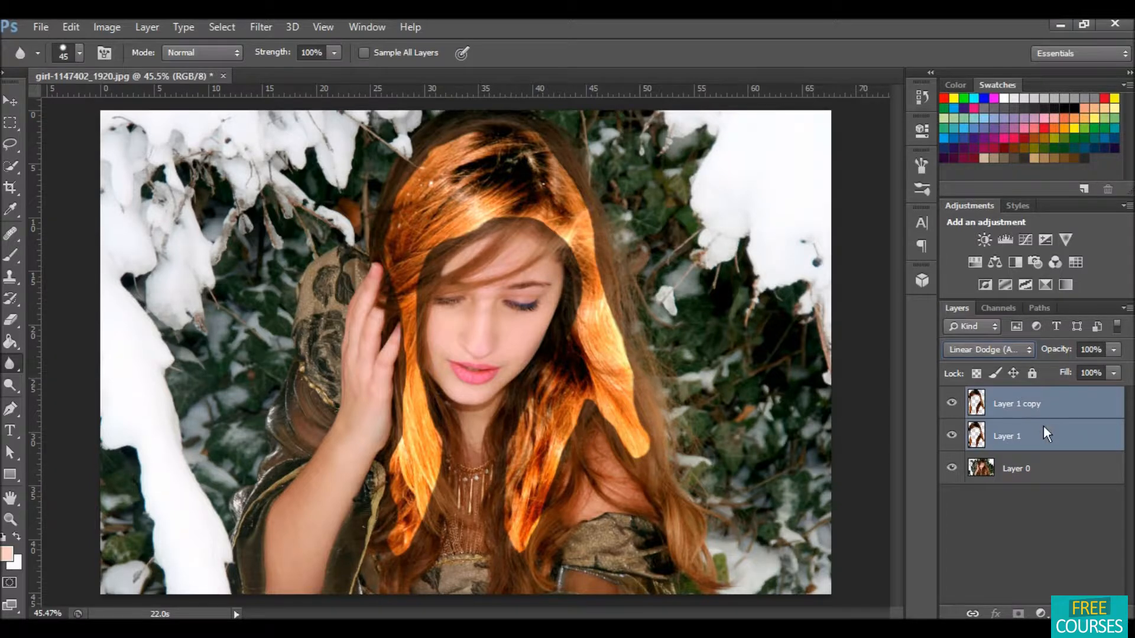
{"action": "right_click", "coordinate": [1044, 426]}
{"action": "left_click", "coordinate": [815, 462]}
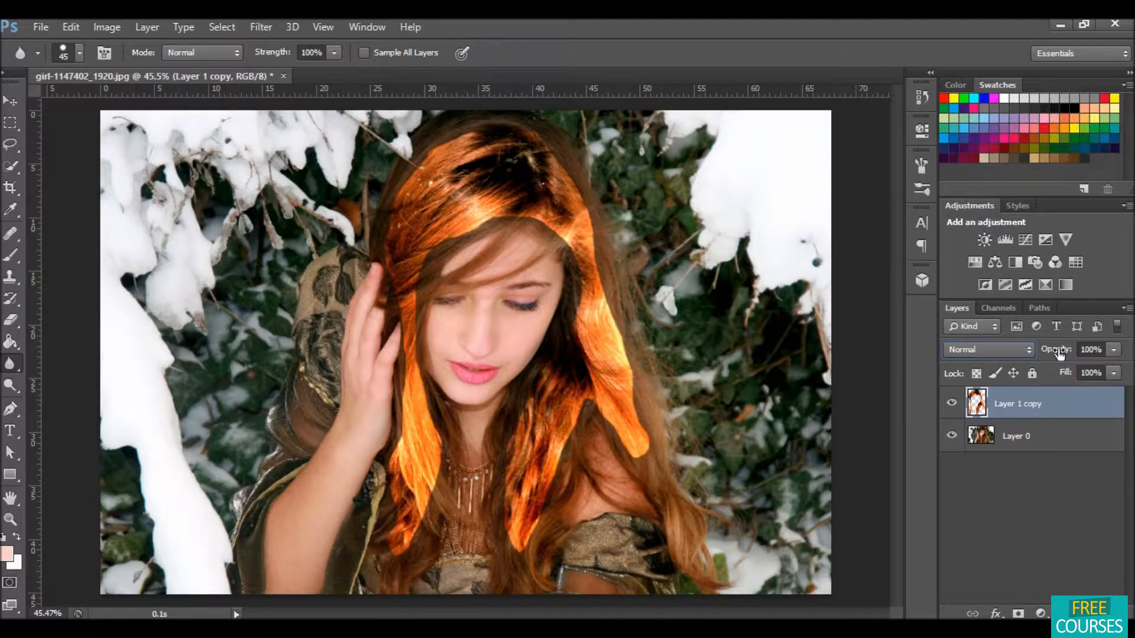
Step: Lower the merged hair layer's opacity to 27%
{"action": "left_click_drag", "start_coordinate": [1055, 353], "coordinate": [997, 353]}
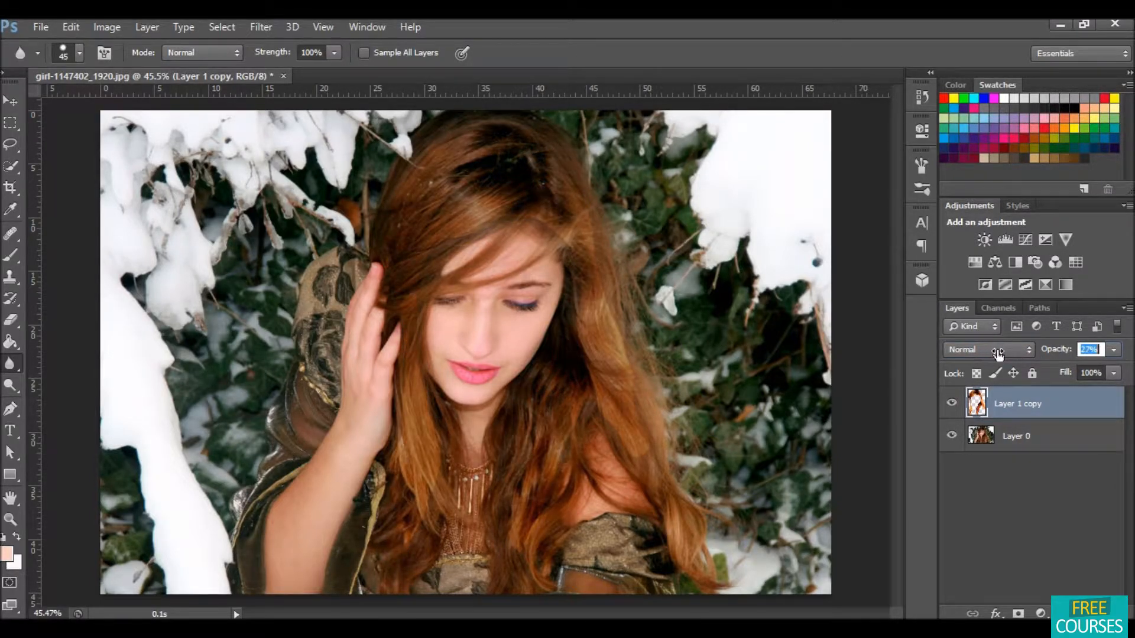
{"action": "left_click", "coordinate": [998, 350]}
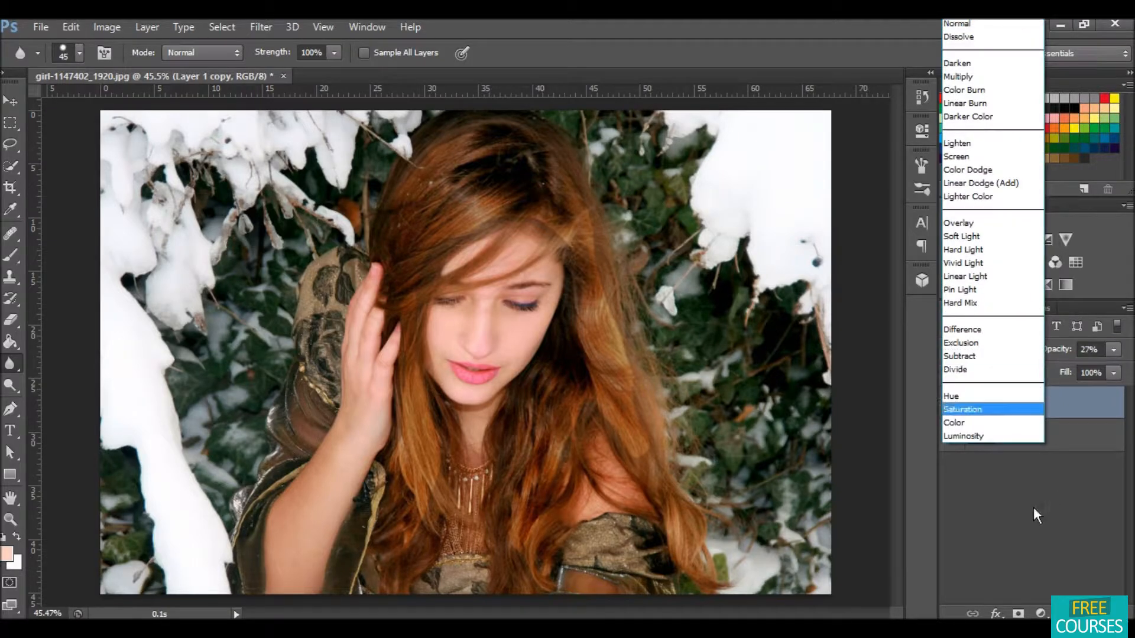
{"action": "left_click", "coordinate": [1064, 451]}
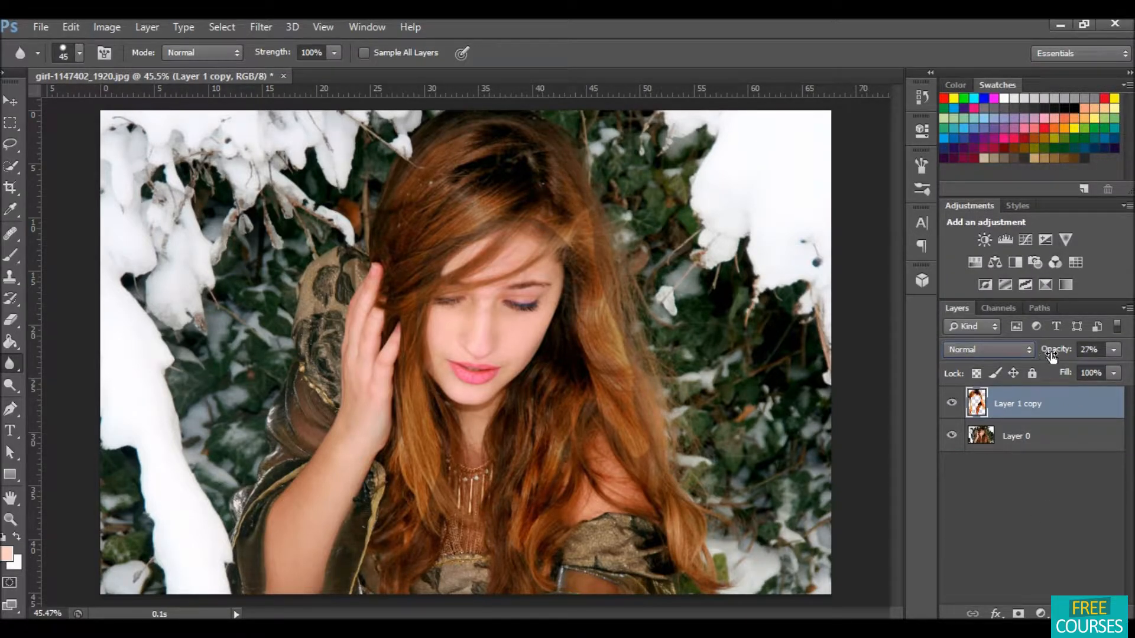
Step: Lower the merged hair layer's opacity to about 18%
{"action": "left_click_drag", "start_coordinate": [1058, 354], "coordinate": [1050, 352]}
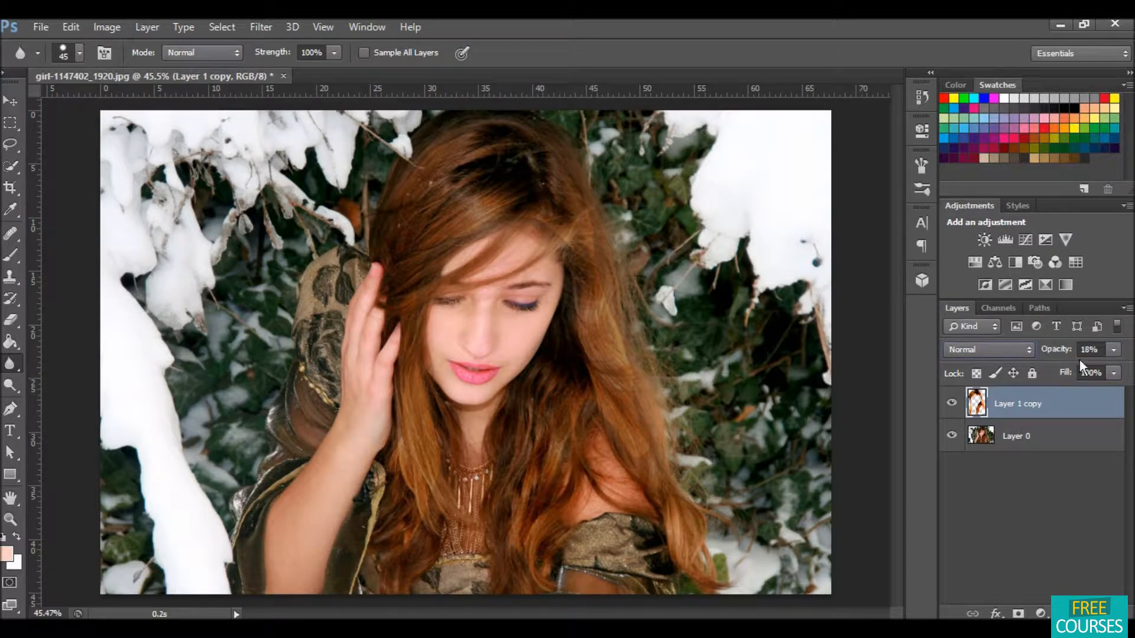
{"action": "left_click_drag", "start_coordinate": [1057, 353], "coordinate": [1062, 353]}
{"action": "left_click", "coordinate": [1070, 491]}
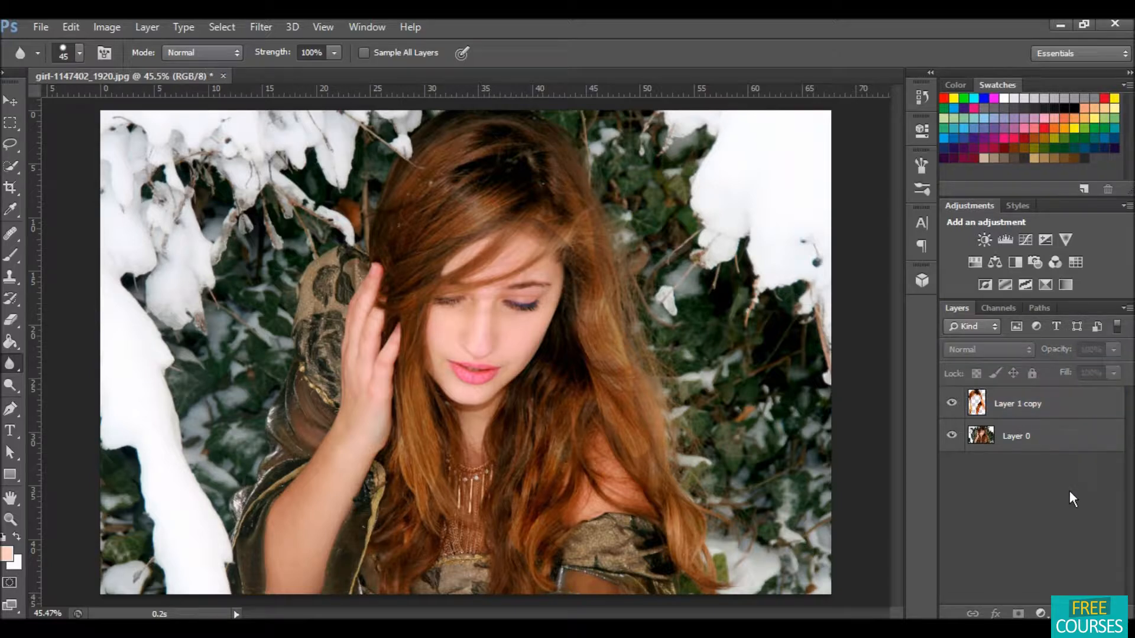
Step: Toggle the hair layer's visibility repeatedly to compare the hair color before and after
{"action": "left_click", "coordinate": [951, 405]}
{"action": "left_click", "coordinate": [951, 406]}
{"action": "left_click", "coordinate": [952, 406]}
{"action": "left_click", "coordinate": [950, 404]}
{"action": "left_click", "coordinate": [950, 405]}
{"action": "left_click", "coordinate": [950, 405]}
{"action": "left_click", "coordinate": [950, 404]}
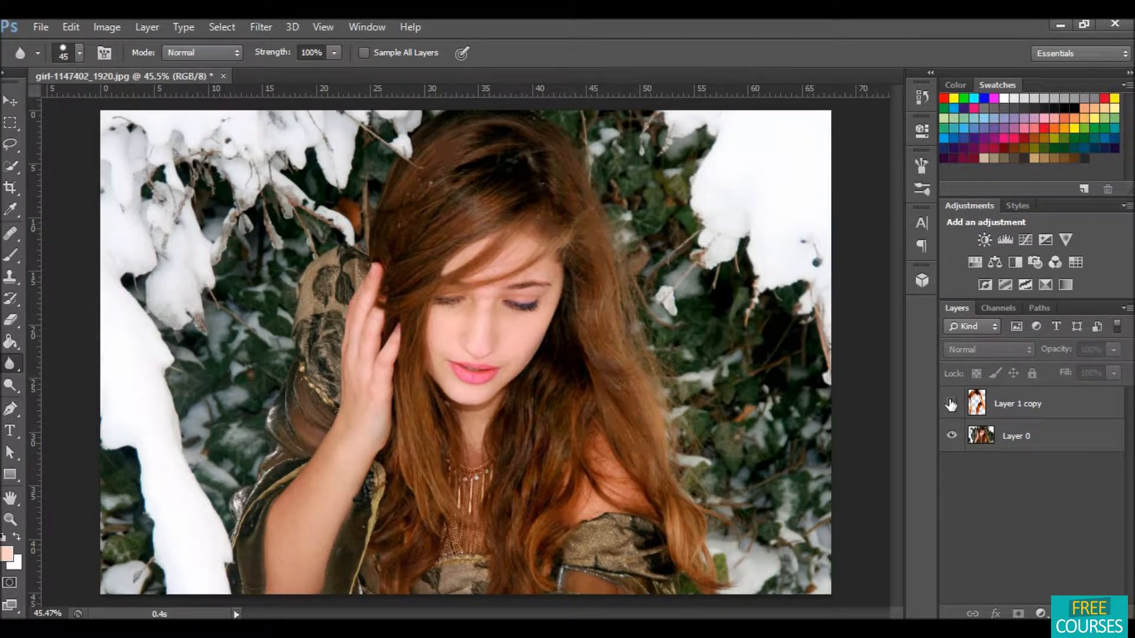
{"action": "left_click", "coordinate": [950, 404]}
{"action": "left_click", "coordinate": [950, 404]}
{"action": "left_click", "coordinate": [951, 404]}
{"action": "left_click", "coordinate": [950, 404]}
{"action": "left_click", "coordinate": [950, 404]}
{"action": "left_click", "coordinate": [950, 404]}
{"action": "left_click", "coordinate": [950, 404]}
{"action": "left_click", "coordinate": [951, 404]}
{"action": "left_click", "coordinate": [950, 404]}
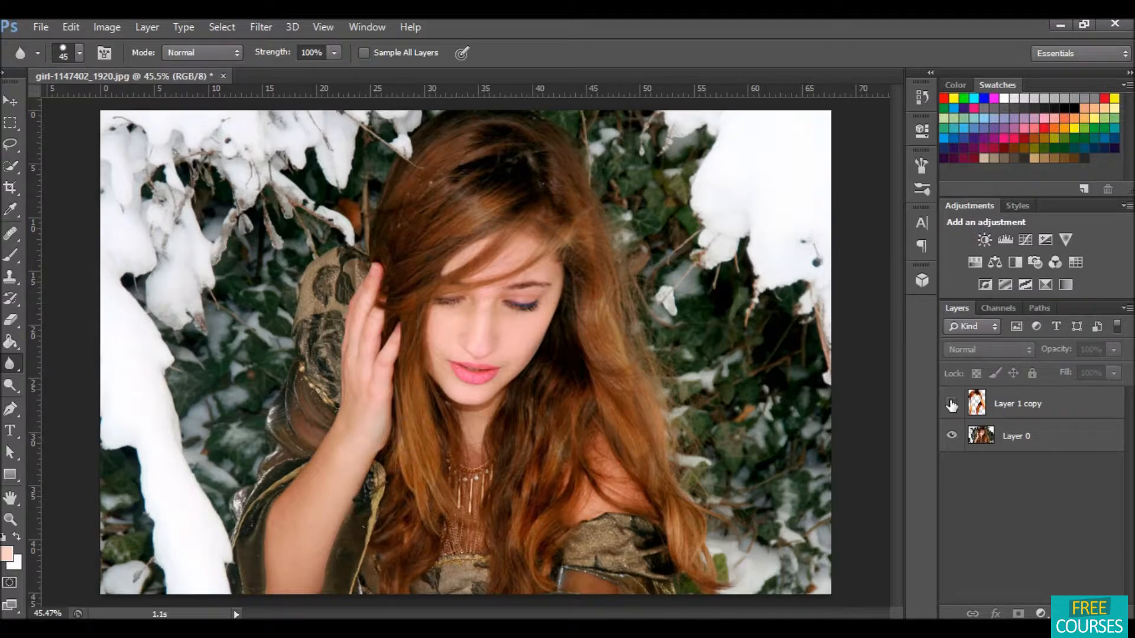
{"action": "left_click", "coordinate": [950, 404]}
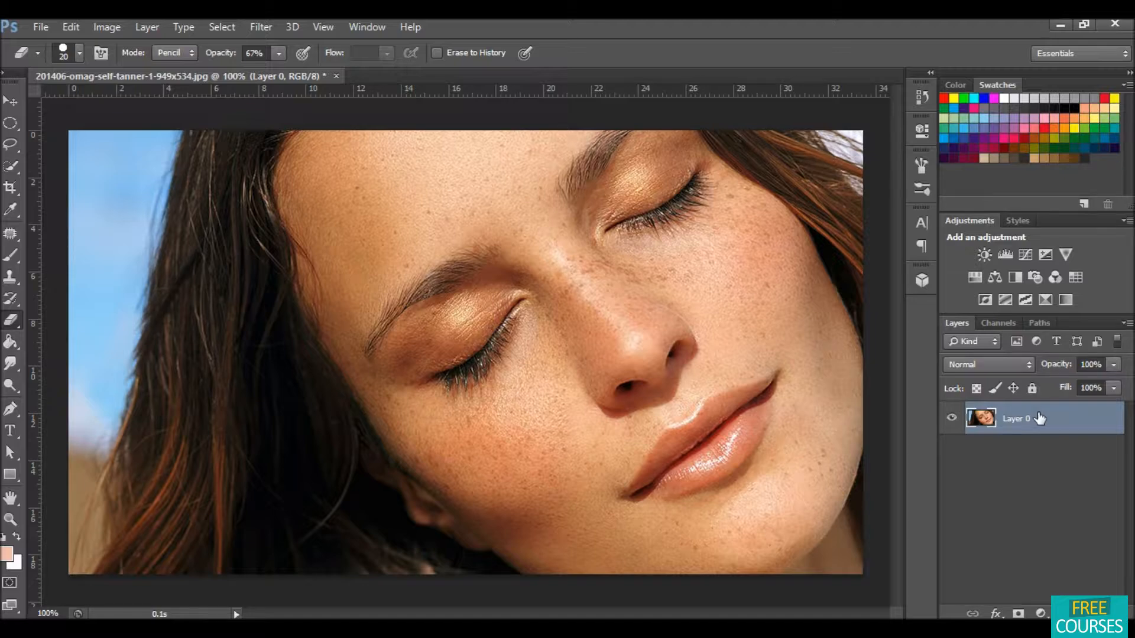
Step: Duplicate the freckled face photo's layer and desaturate the copy
{"action": "left_click_drag", "start_coordinate": [1039, 419], "coordinate": [1083, 613]}
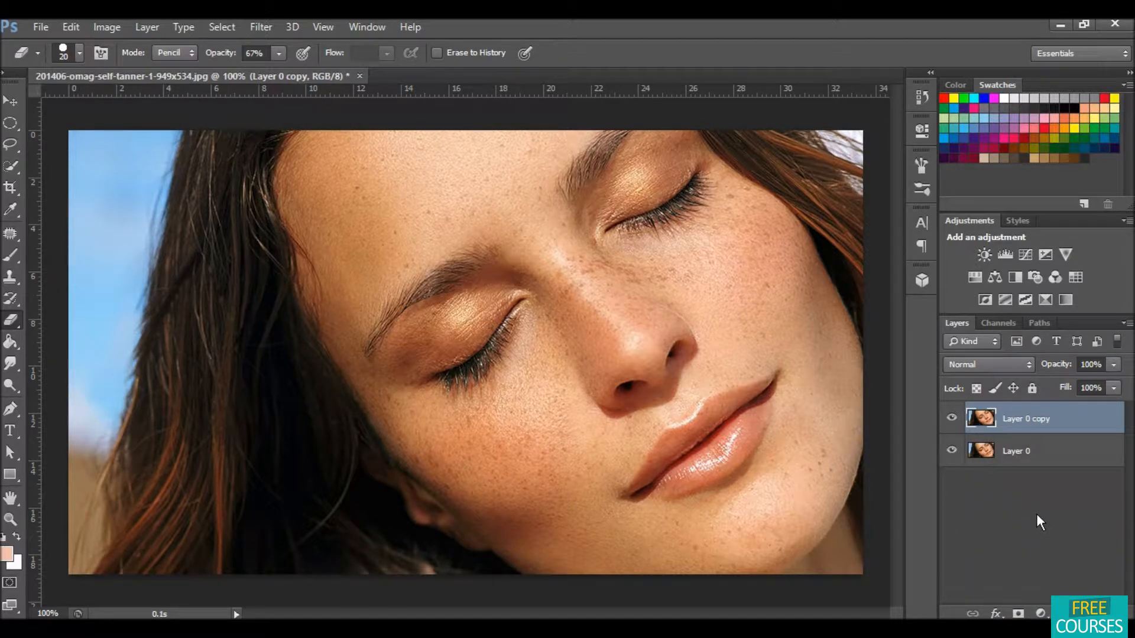
{"action": "left_click", "coordinate": [108, 27]}
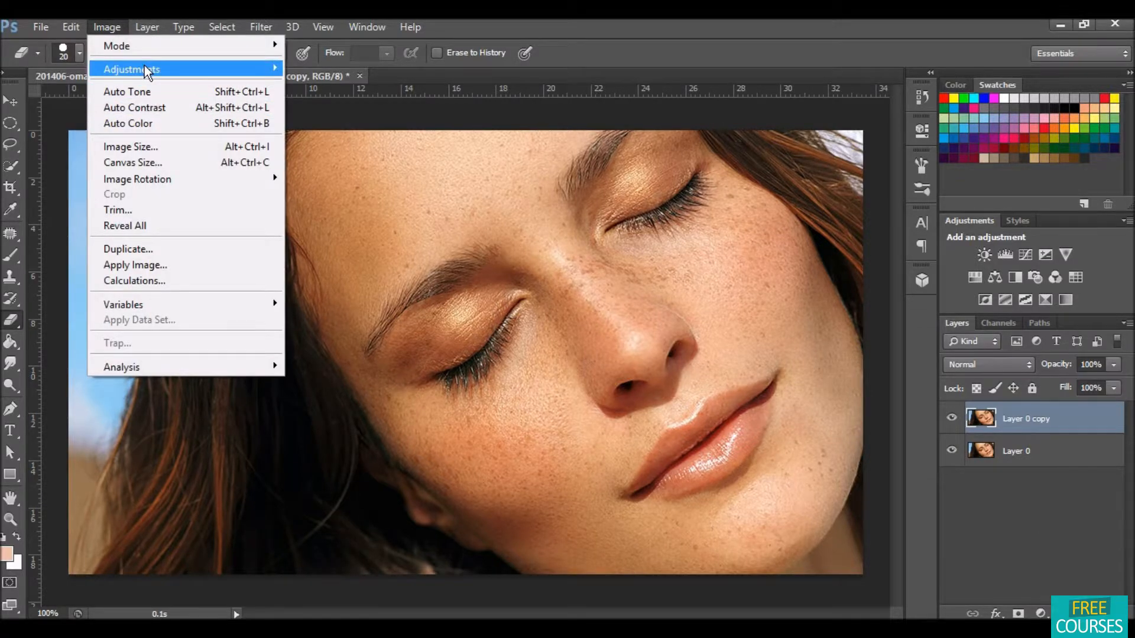
{"action": "mouse_move", "coordinate": [146, 68]}
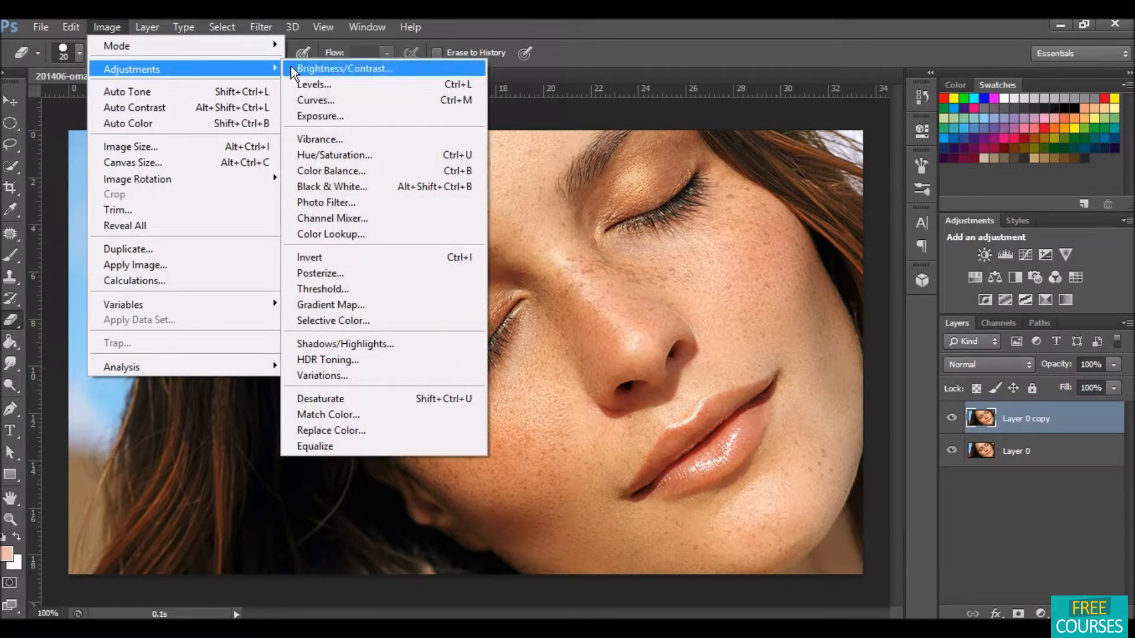
{"action": "left_click", "coordinate": [380, 399]}
Step: Set the desaturated copy's blend mode to Screen and lower its opacity to 31%
{"action": "double_click", "coordinate": [1019, 419]}
{"action": "left_click", "coordinate": [1087, 418]}
{"action": "left_click", "coordinate": [1023, 364]}
{"action": "left_click", "coordinate": [1023, 364]}
{"action": "left_click", "coordinate": [1023, 364]}
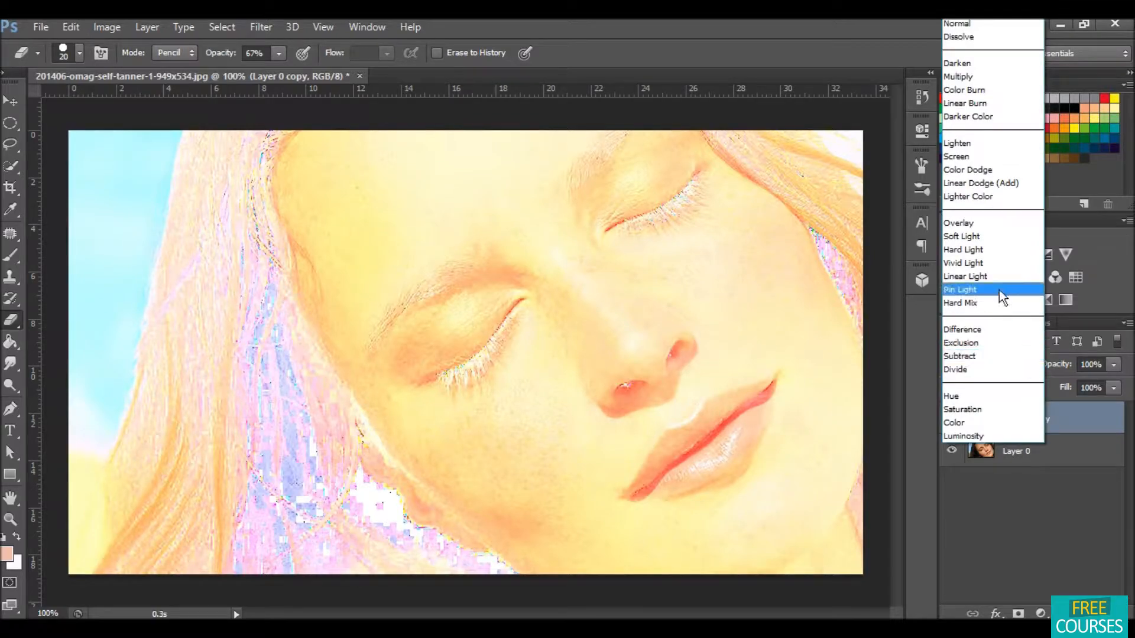
{"action": "left_click", "coordinate": [978, 157]}
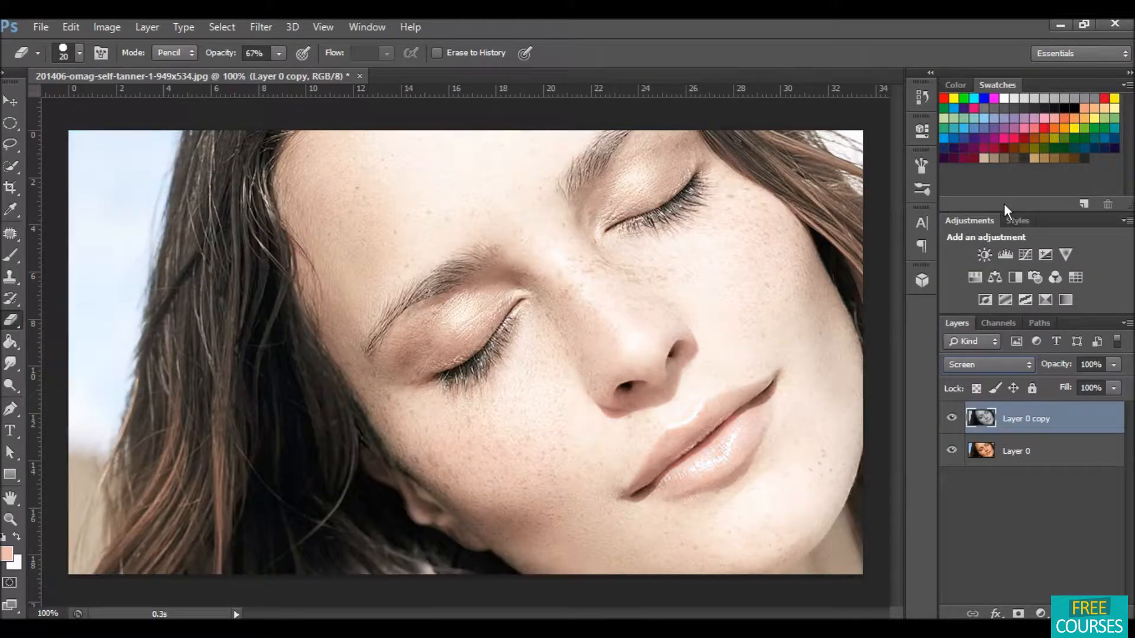
{"action": "left_click", "coordinate": [1114, 364]}
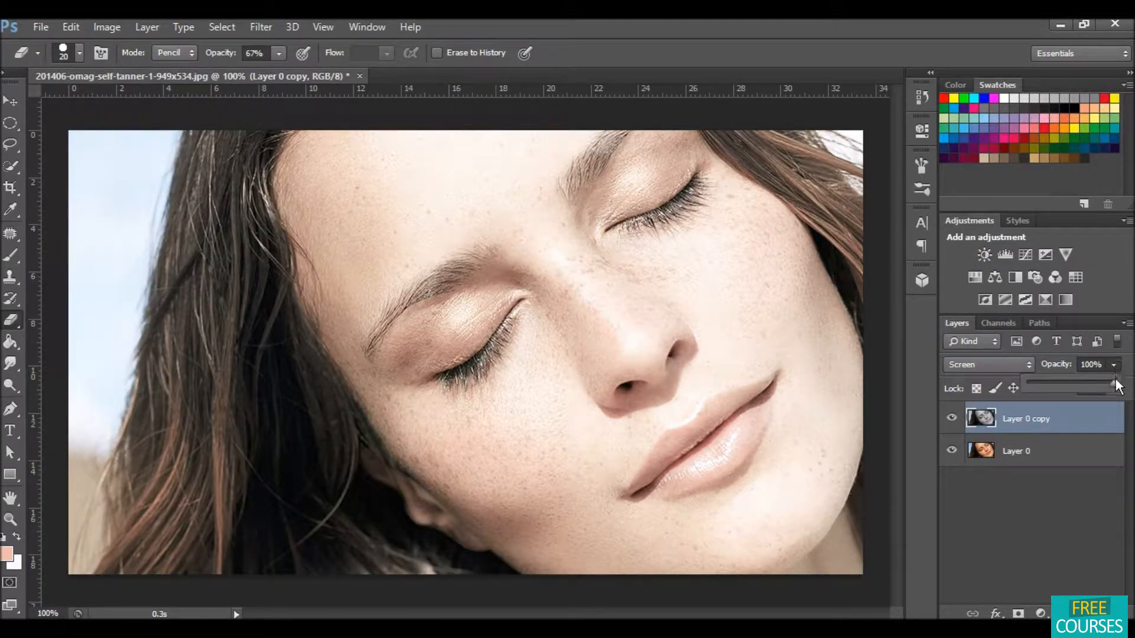
{"action": "left_click_drag", "start_coordinate": [1043, 380], "coordinate": [1050, 381]}
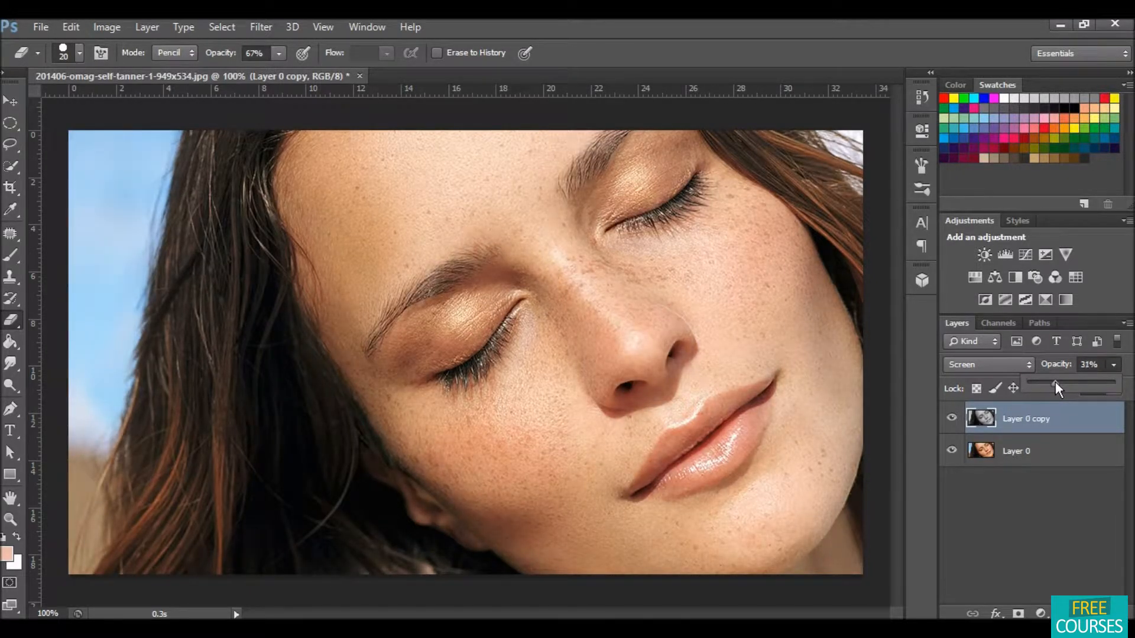
Step: Erase the Screen layer over the eyes, eyebrows and lips with the Eraser tool
{"action": "left_click", "coordinate": [1039, 497]}
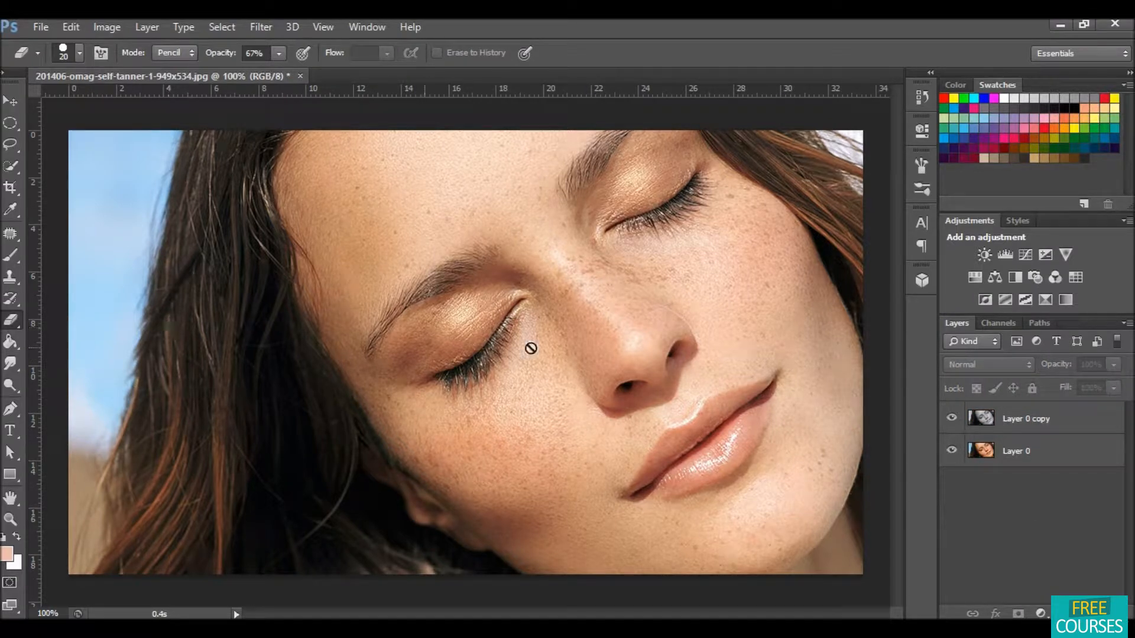
{"action": "left_click", "coordinate": [1018, 416]}
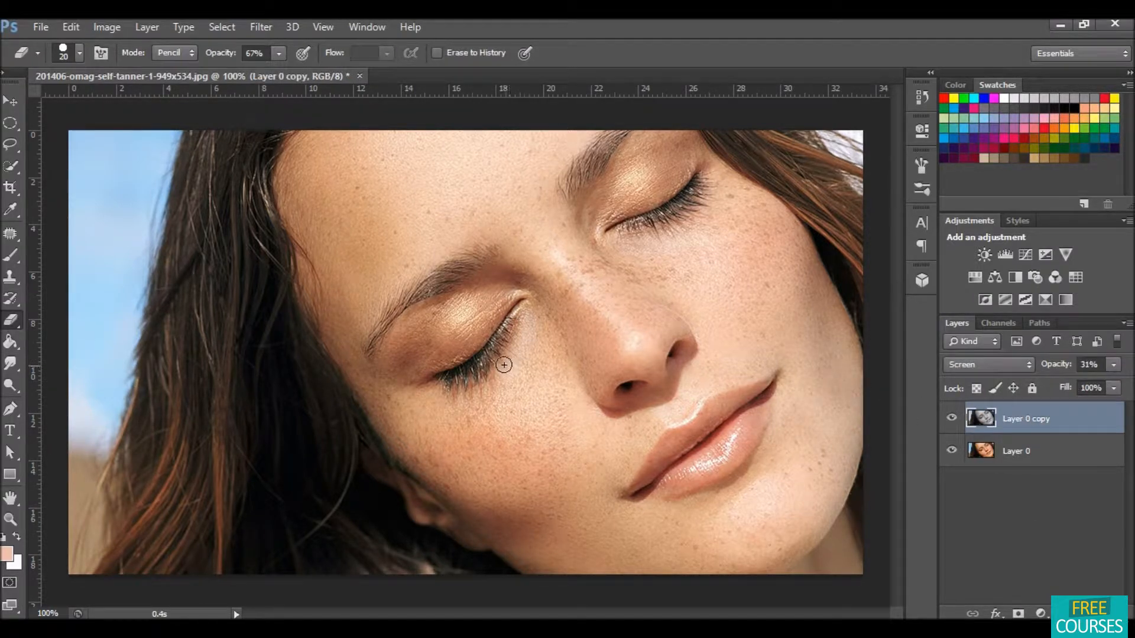
{"action": "mouse_move", "coordinate": [460, 372]}
{"action": "left_mouse_down"}
{"action": "mouse_move", "coordinate": [446, 378]}
{"action": "mouse_move", "coordinate": [489, 352]}
{"action": "mouse_move", "coordinate": [511, 317]}
{"action": "left_mouse_up"}
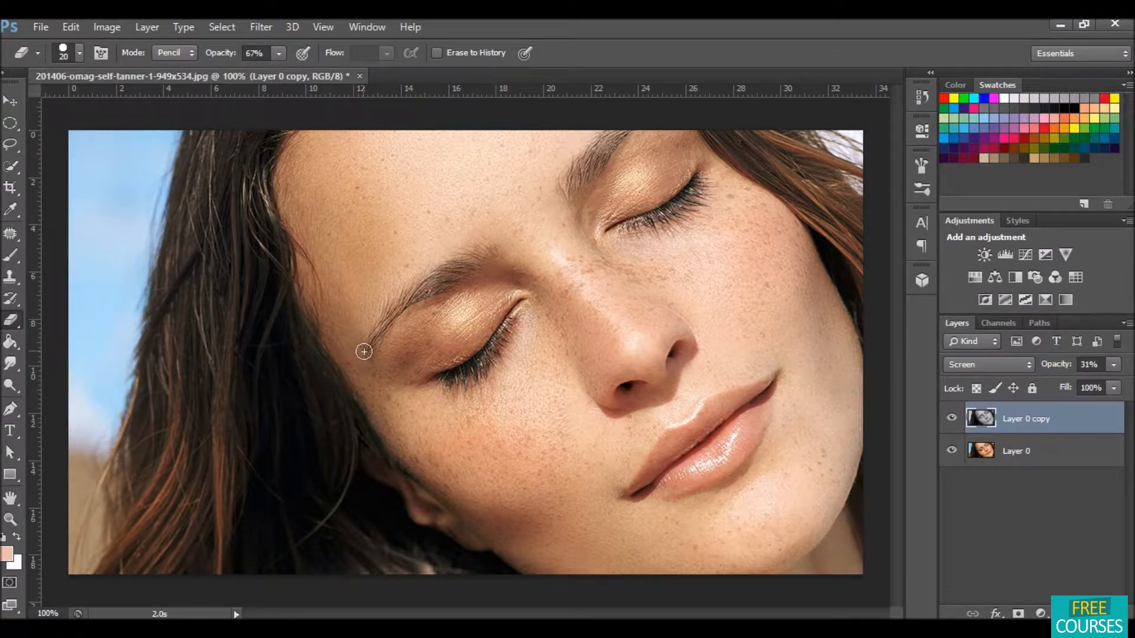
{"action": "mouse_move", "coordinate": [367, 353]}
{"action": "left_mouse_down"}
{"action": "mouse_move", "coordinate": [400, 308]}
{"action": "mouse_move", "coordinate": [489, 256]}
{"action": "mouse_move", "coordinate": [413, 297]}
{"action": "left_mouse_up"}
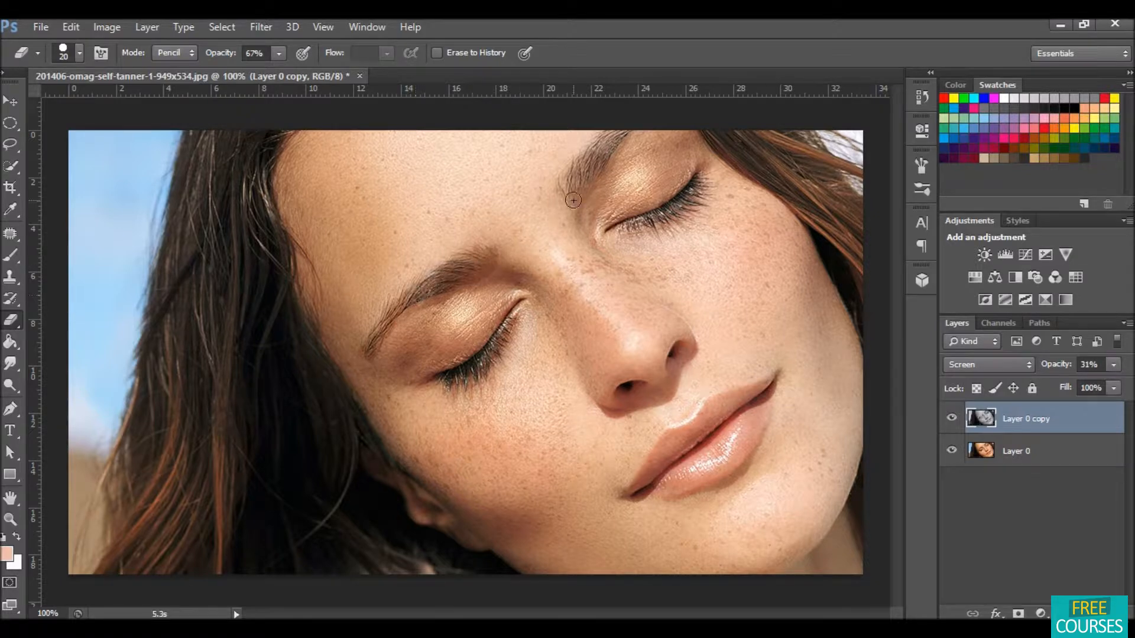
{"action": "left_click_drag", "start_coordinate": [569, 196], "coordinate": [625, 125]}
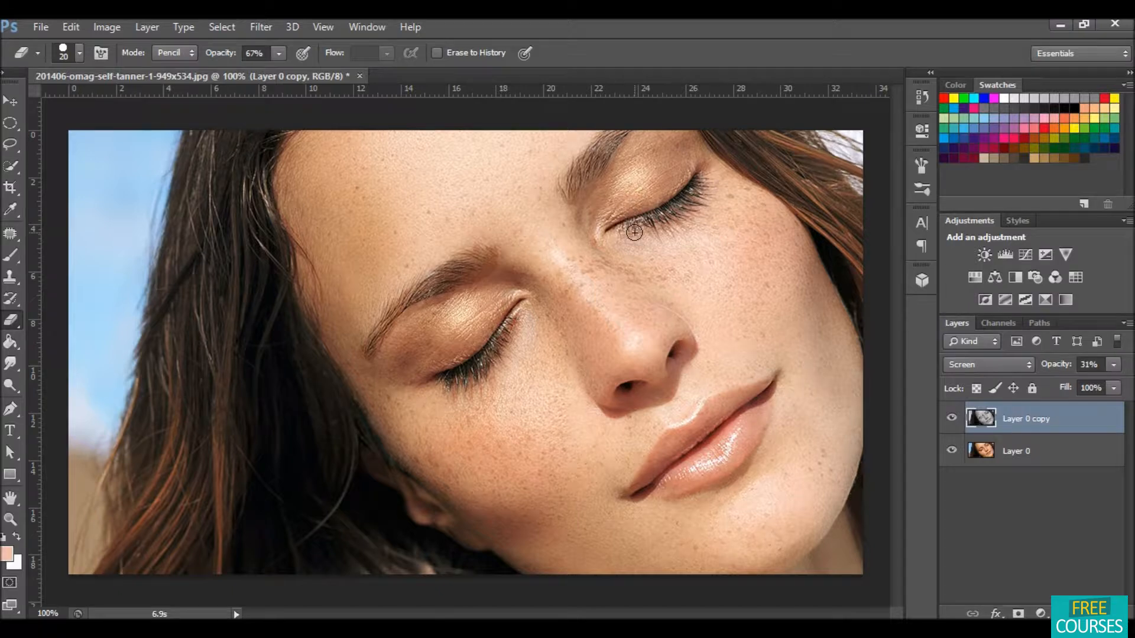
{"action": "left_click_drag", "start_coordinate": [684, 188], "coordinate": [703, 165]}
{"action": "mouse_move", "coordinate": [639, 488]}
{"action": "left_mouse_down"}
{"action": "mouse_move", "coordinate": [706, 417]}
{"action": "mouse_move", "coordinate": [768, 383]}
{"action": "mouse_move", "coordinate": [739, 446]}
{"action": "mouse_move", "coordinate": [766, 416]}
{"action": "mouse_move", "coordinate": [750, 455]}
{"action": "mouse_move", "coordinate": [650, 484]}
{"action": "mouse_move", "coordinate": [674, 486]}
{"action": "mouse_move", "coordinate": [730, 420]}
{"action": "mouse_move", "coordinate": [613, 494]}
{"action": "left_mouse_up"}
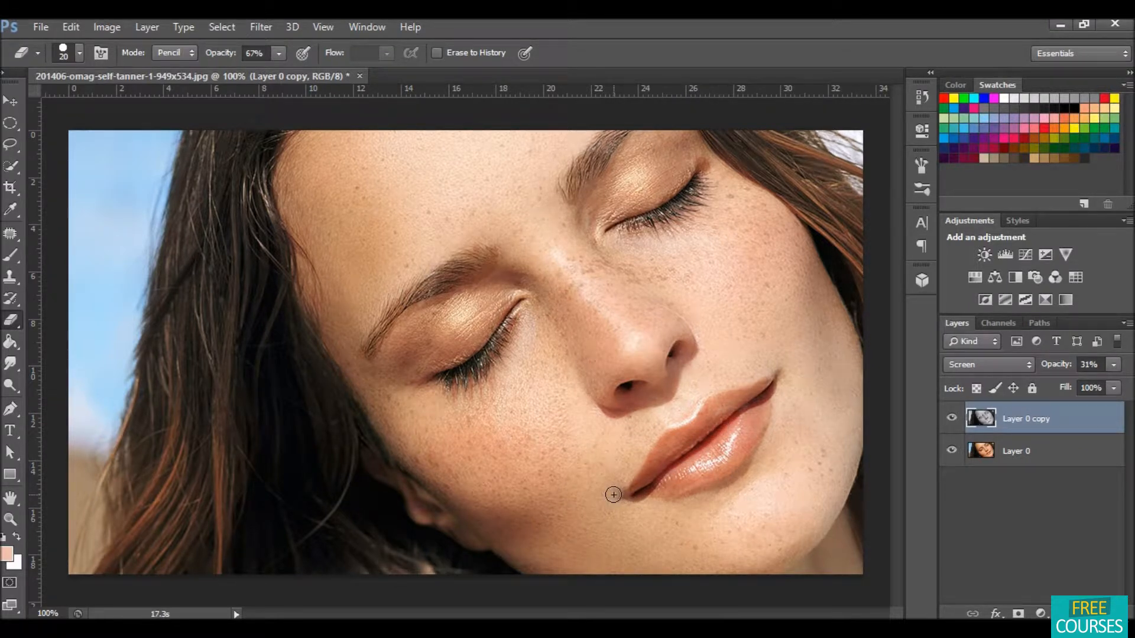
Step: Add a Channel Mixer adjustment layer, setting the Blue output channel's Red to 50 and Blue to 40
{"action": "left_click", "coordinate": [1040, 614]}
{"action": "left_click", "coordinate": [1040, 613]}
{"action": "left_click", "coordinate": [1041, 613]}
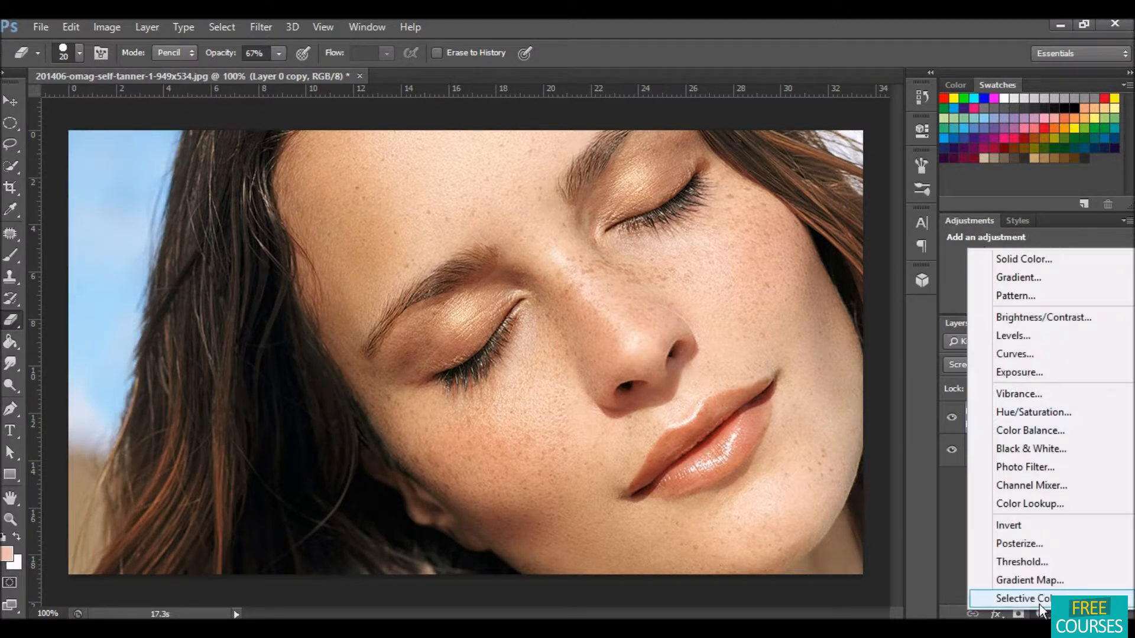
{"action": "left_click", "coordinate": [1040, 485]}
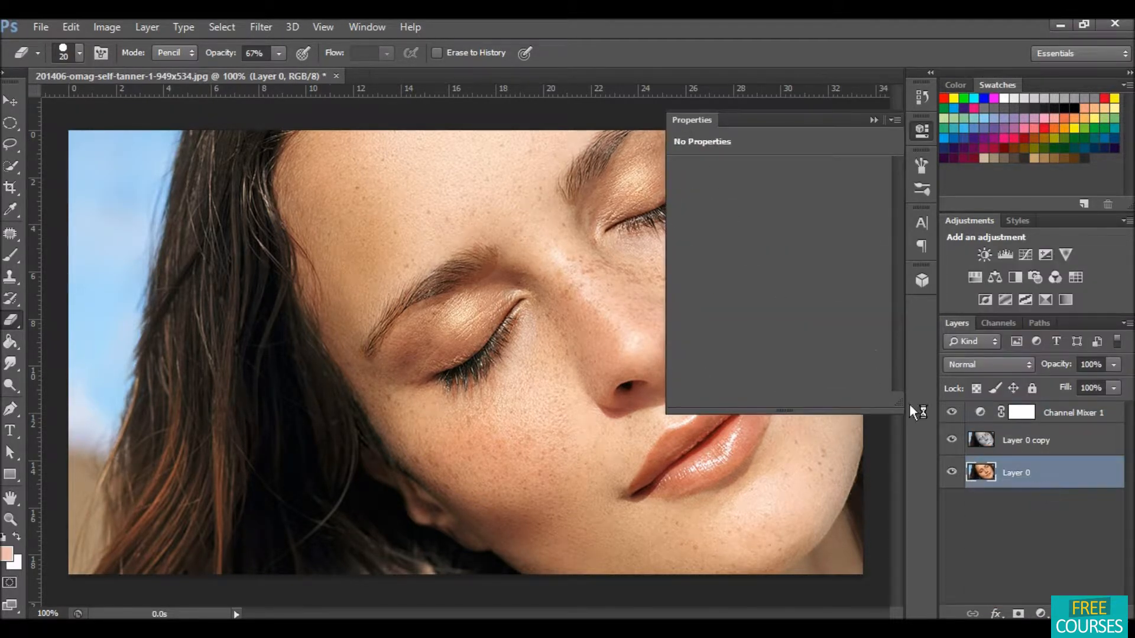
{"action": "left_click", "coordinate": [1051, 414]}
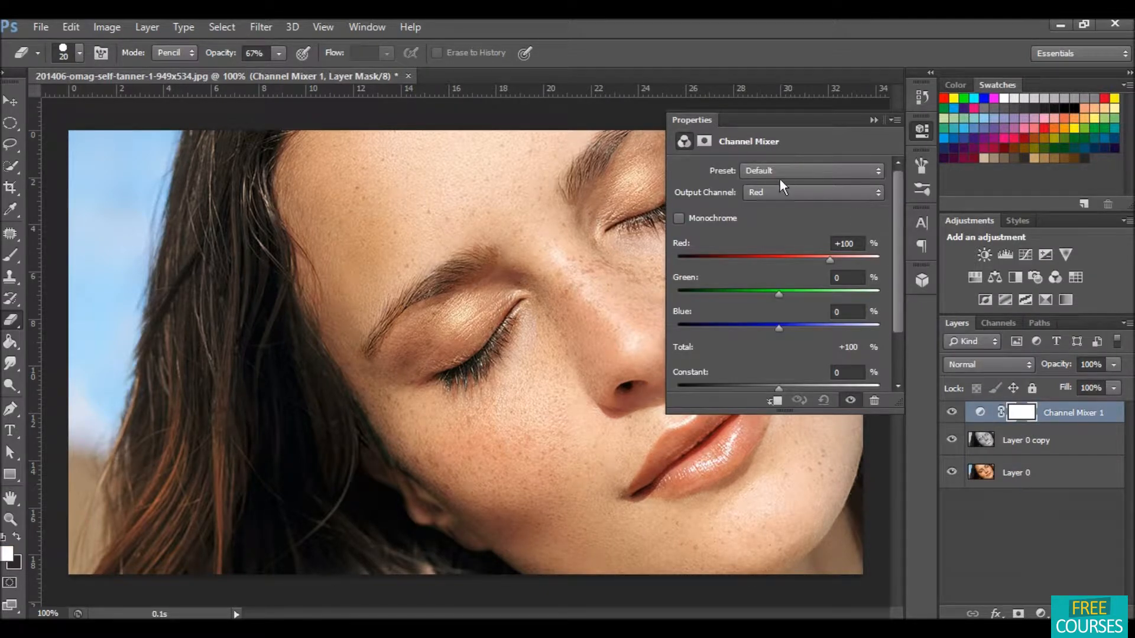
{"action": "left_click", "coordinate": [820, 190]}
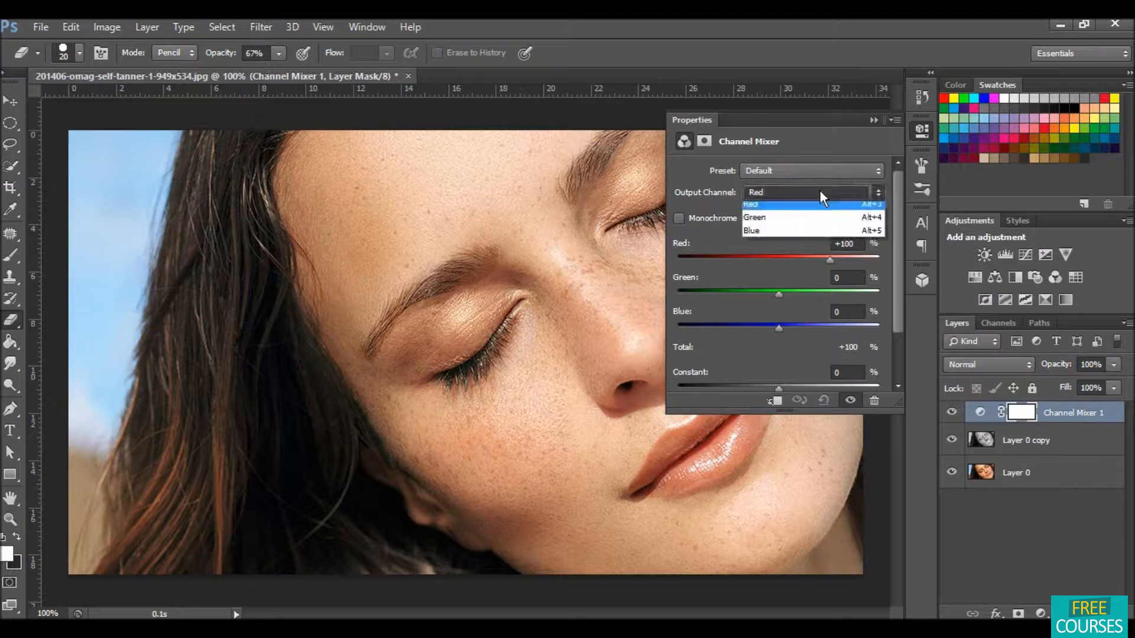
{"action": "left_click", "coordinate": [781, 236]}
{"action": "left_click", "coordinate": [848, 244]}
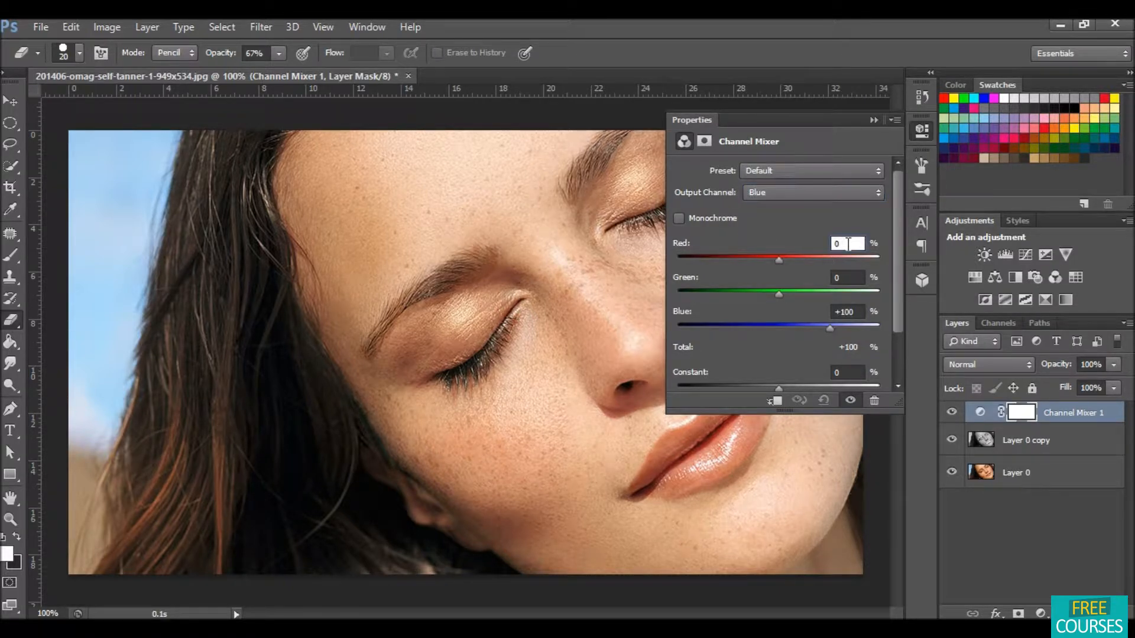
{"action": "type", "text": "50"}
{"action": "left_click", "coordinate": [857, 312]}
{"action": "key", "text": "BackSpace"}
{"action": "key", "text": "BackSpace"}
{"action": "key", "text": "BackSpace"}
{"action": "key", "text": "BackSpace"}
{"action": "type", "text": "4"}
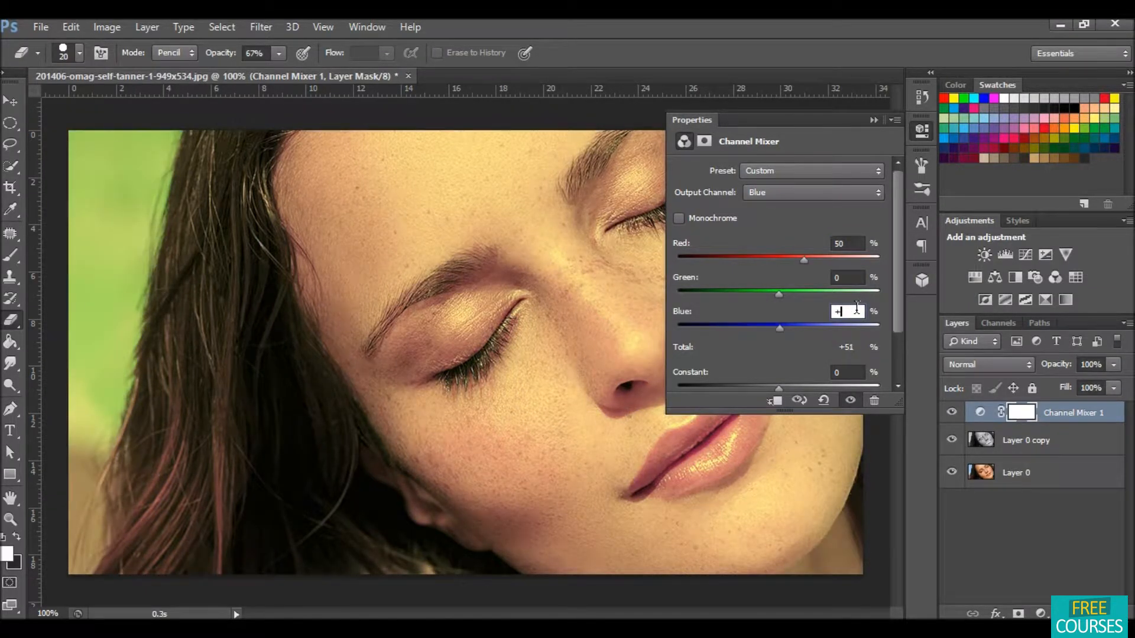
{"action": "type", "text": "0"}
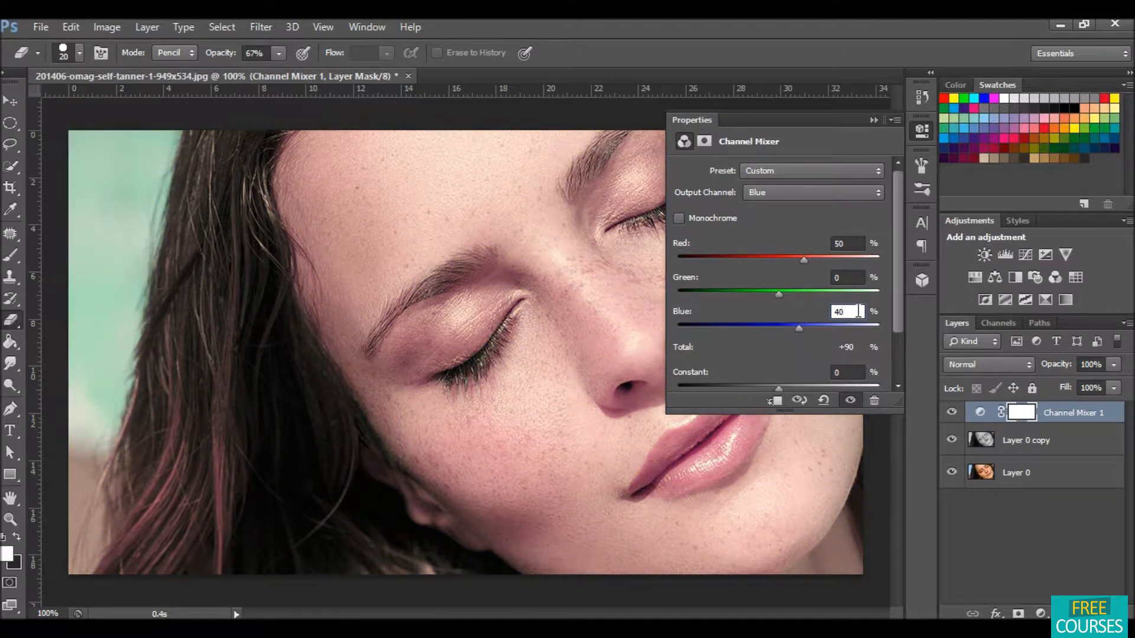
{"action": "left_click", "coordinate": [871, 120]}
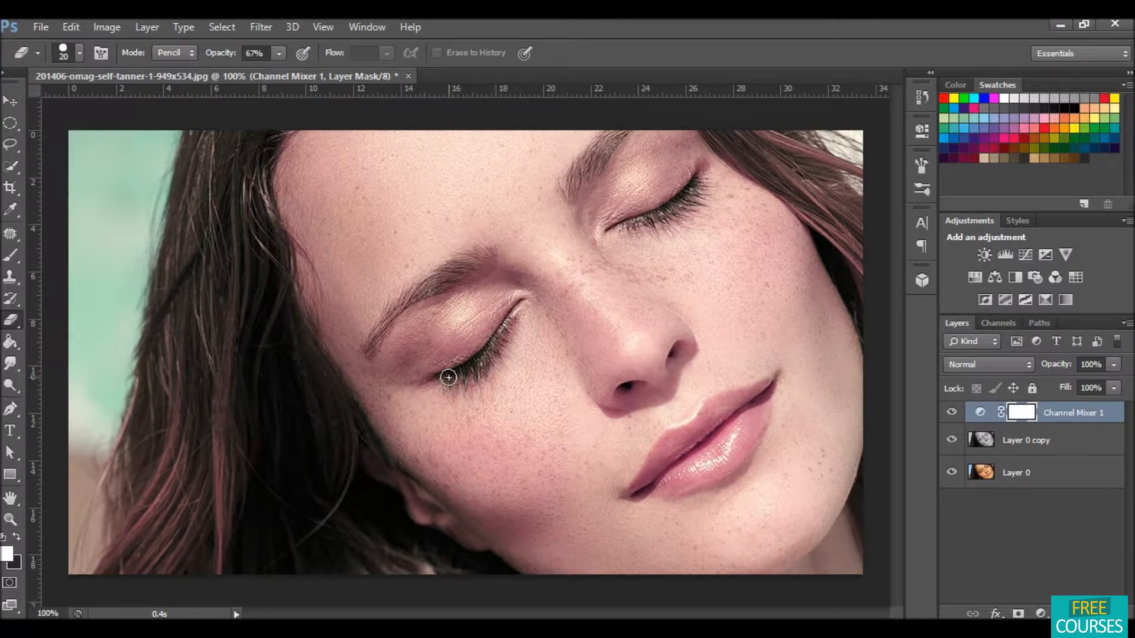
Step: Mask the Channel Mixer effect off the eyes, eyebrows and lips
{"action": "mouse_move", "coordinate": [448, 377]}
{"action": "left_mouse_down"}
{"action": "mouse_move", "coordinate": [496, 353]}
{"action": "mouse_move", "coordinate": [516, 307]}
{"action": "left_mouse_up"}
{"action": "mouse_move", "coordinate": [375, 331]}
{"action": "left_mouse_down"}
{"action": "mouse_move", "coordinate": [371, 349]}
{"action": "mouse_move", "coordinate": [407, 307]}
{"action": "mouse_move", "coordinate": [494, 253]}
{"action": "left_mouse_up"}
{"action": "left_click_drag", "start_coordinate": [591, 158], "coordinate": [624, 127]}
{"action": "left_click_drag", "start_coordinate": [641, 218], "coordinate": [702, 177]}
{"action": "mouse_move", "coordinate": [640, 471]}
{"action": "left_mouse_down"}
{"action": "mouse_move", "coordinate": [665, 441]}
{"action": "mouse_move", "coordinate": [713, 419]}
{"action": "mouse_move", "coordinate": [708, 407]}
{"action": "mouse_move", "coordinate": [775, 386]}
{"action": "mouse_move", "coordinate": [735, 467]}
{"action": "mouse_move", "coordinate": [657, 488]}
{"action": "mouse_move", "coordinate": [732, 419]}
{"action": "mouse_move", "coordinate": [674, 473]}
{"action": "mouse_move", "coordinate": [747, 425]}
{"action": "mouse_move", "coordinate": [717, 464]}
{"action": "mouse_move", "coordinate": [754, 407]}
{"action": "mouse_move", "coordinate": [710, 471]}
{"action": "mouse_move", "coordinate": [652, 489]}
{"action": "mouse_move", "coordinate": [758, 416]}
{"action": "left_mouse_up"}
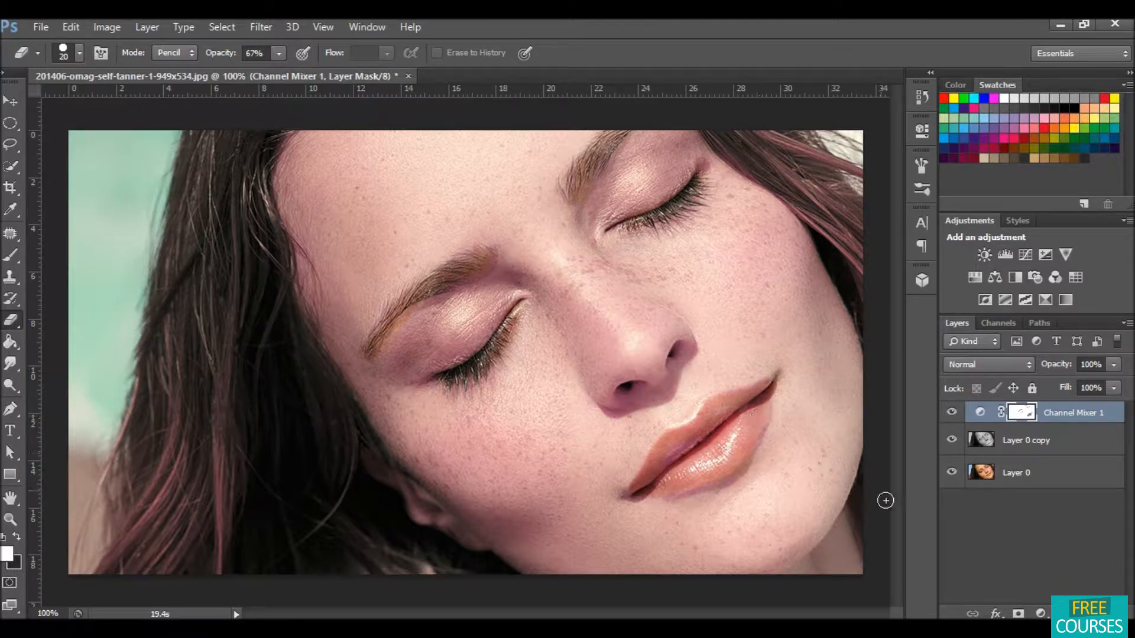
Step: Add a second Channel Mixer adjustment layer, setting the Red output channel's Red to 50
{"action": "left_click", "coordinate": [1038, 613]}
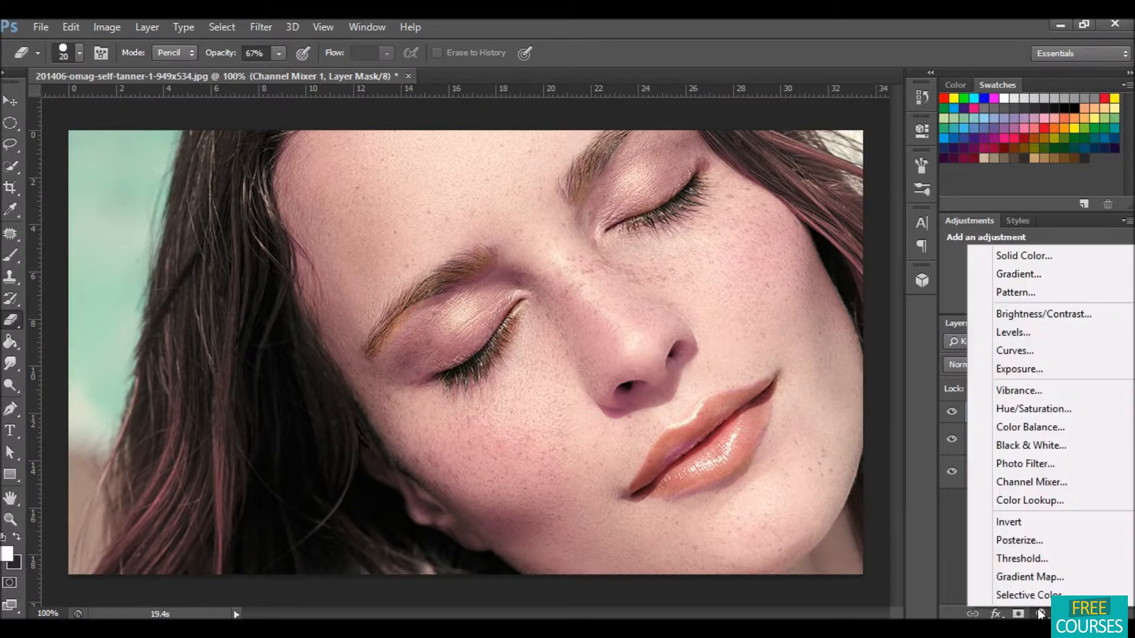
{"action": "left_click", "coordinate": [1037, 481]}
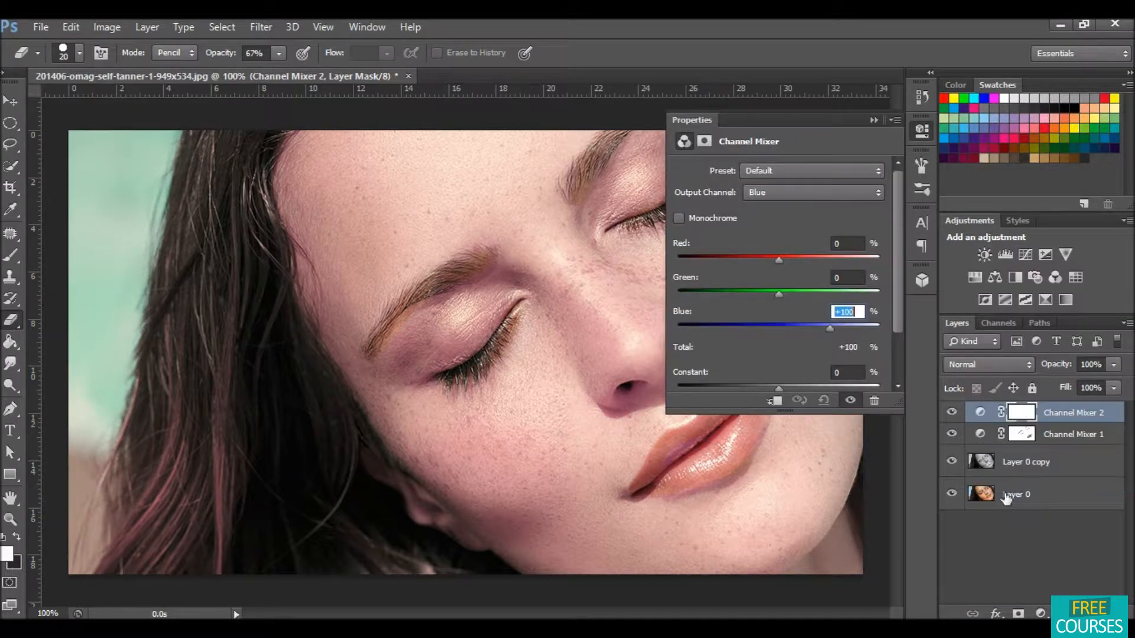
{"action": "left_click", "coordinate": [860, 190]}
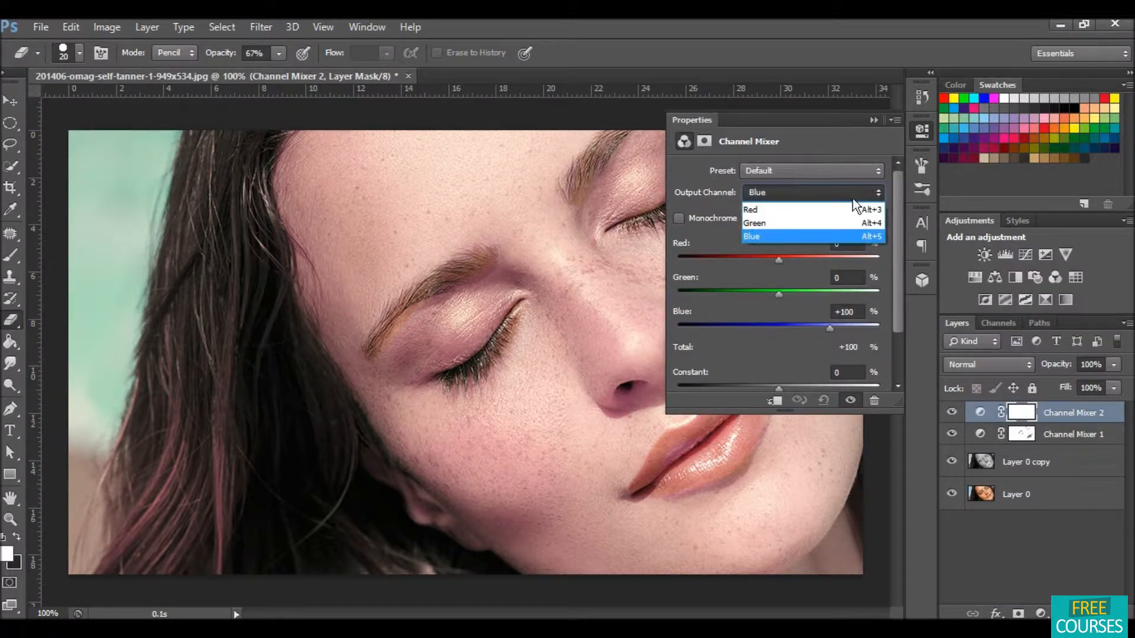
{"action": "left_click", "coordinate": [833, 207]}
{"action": "left_click", "coordinate": [859, 244]}
{"action": "key", "text": "BackSpace"}
{"action": "key", "text": "BackSpace"}
{"action": "key", "text": "BackSpace"}
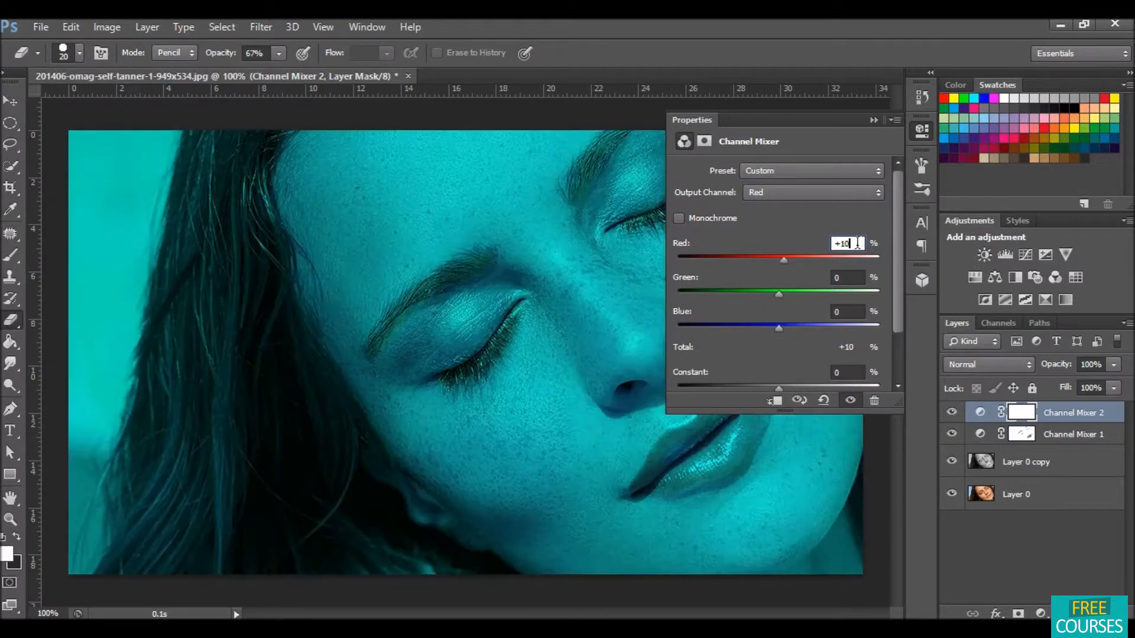
{"action": "type", "text": "50"}
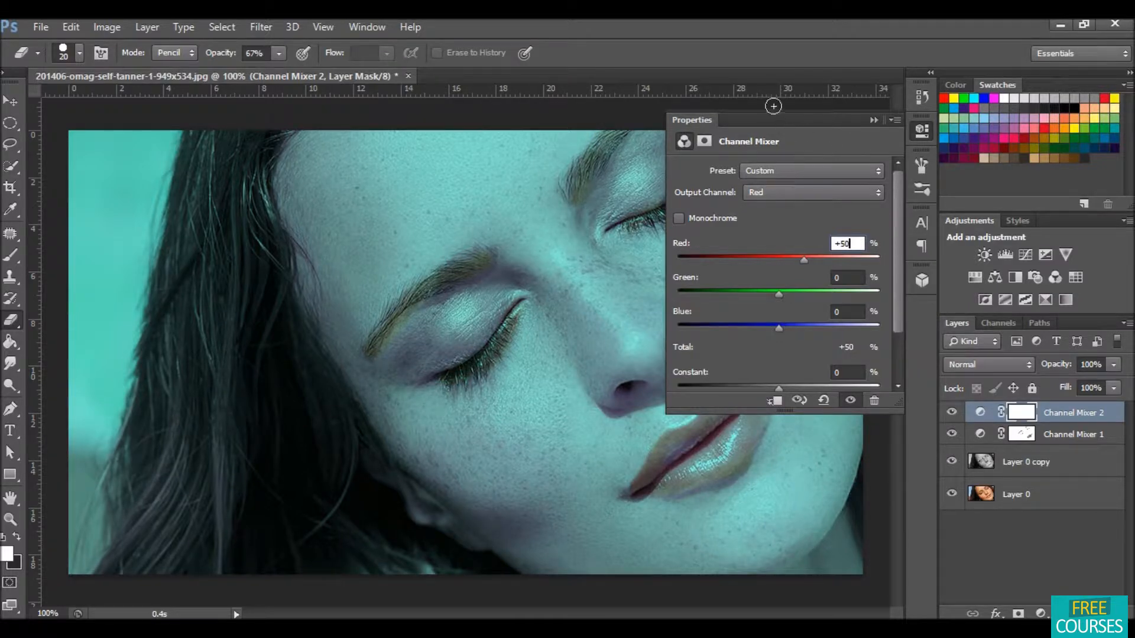
{"action": "key", "text": "Return"}
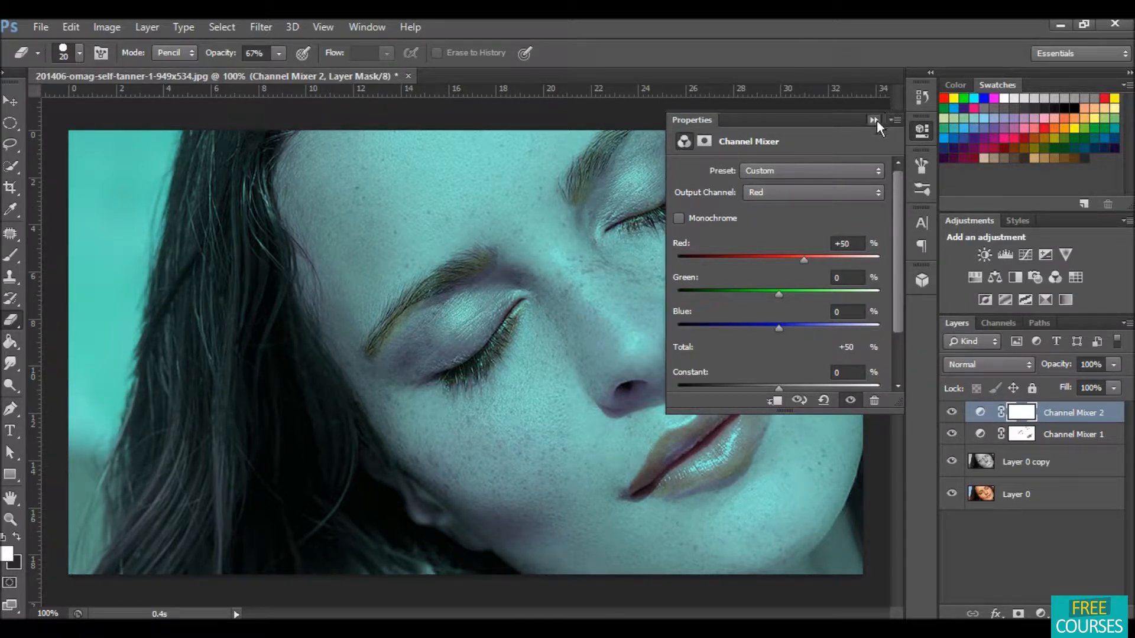
{"action": "left_click", "coordinate": [873, 120]}
Step: Set the first Channel Mixer layer's opacity to 50%
{"action": "left_click", "coordinate": [1068, 435]}
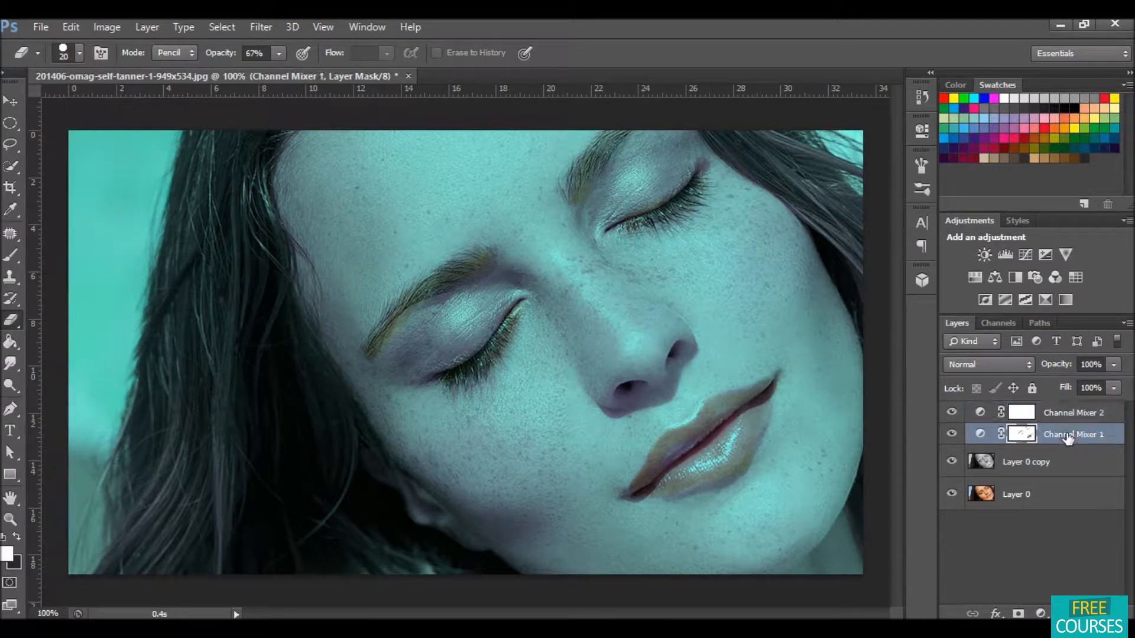
{"action": "left_click", "coordinate": [1112, 364]}
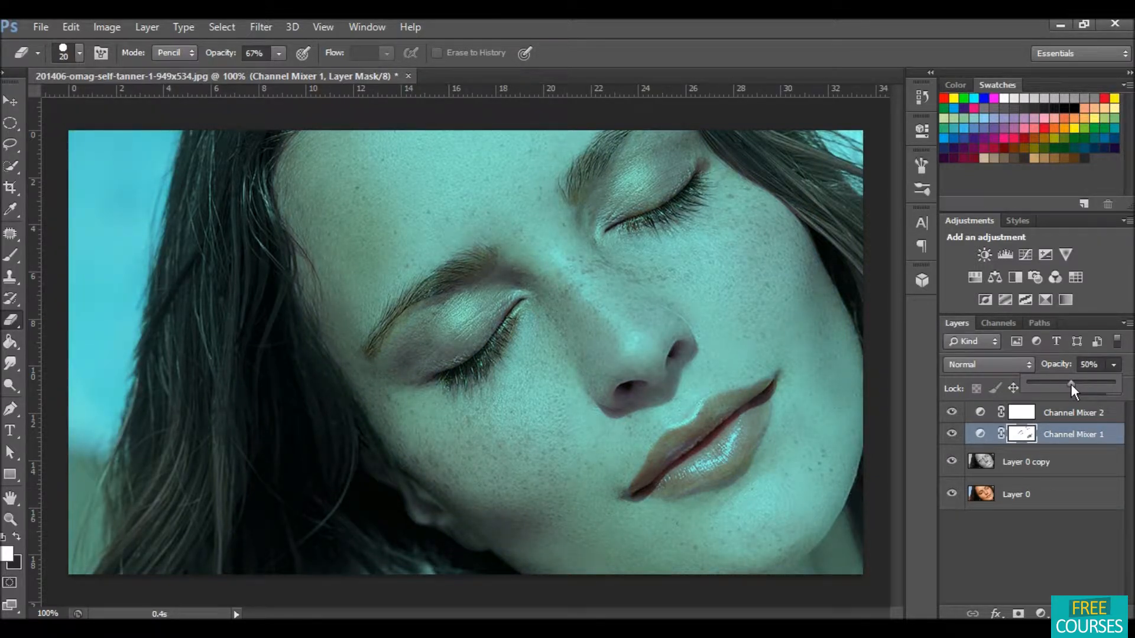
Step: Set the second Channel Mixer layer's opacity to 31%
{"action": "left_click", "coordinate": [1053, 526]}
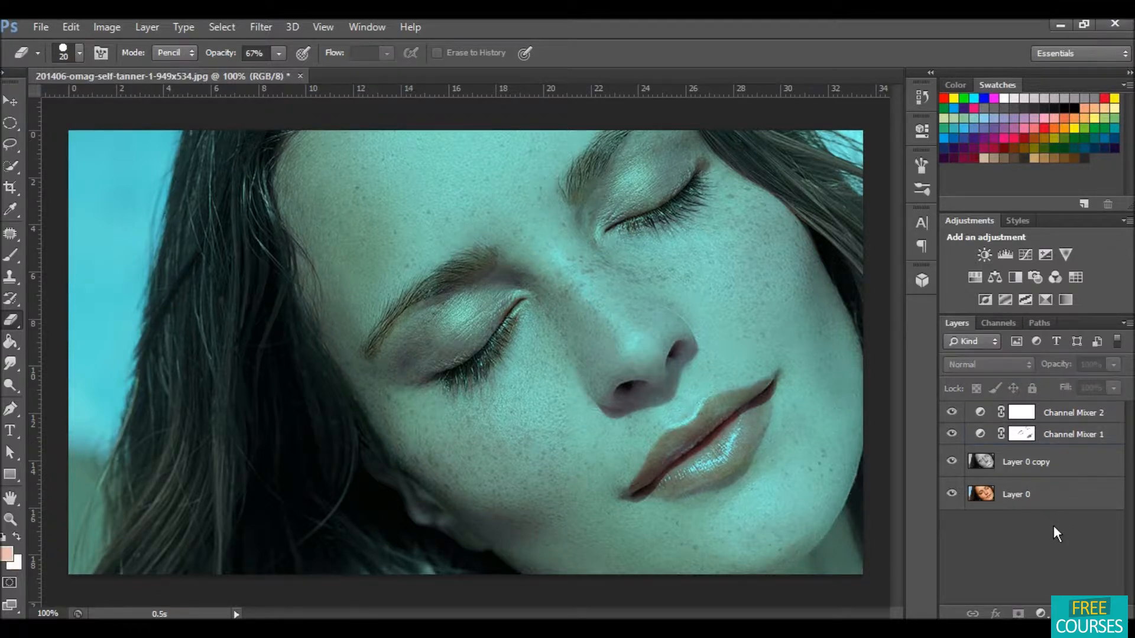
{"action": "left_click", "coordinate": [1063, 411]}
{"action": "left_click", "coordinate": [1114, 365]}
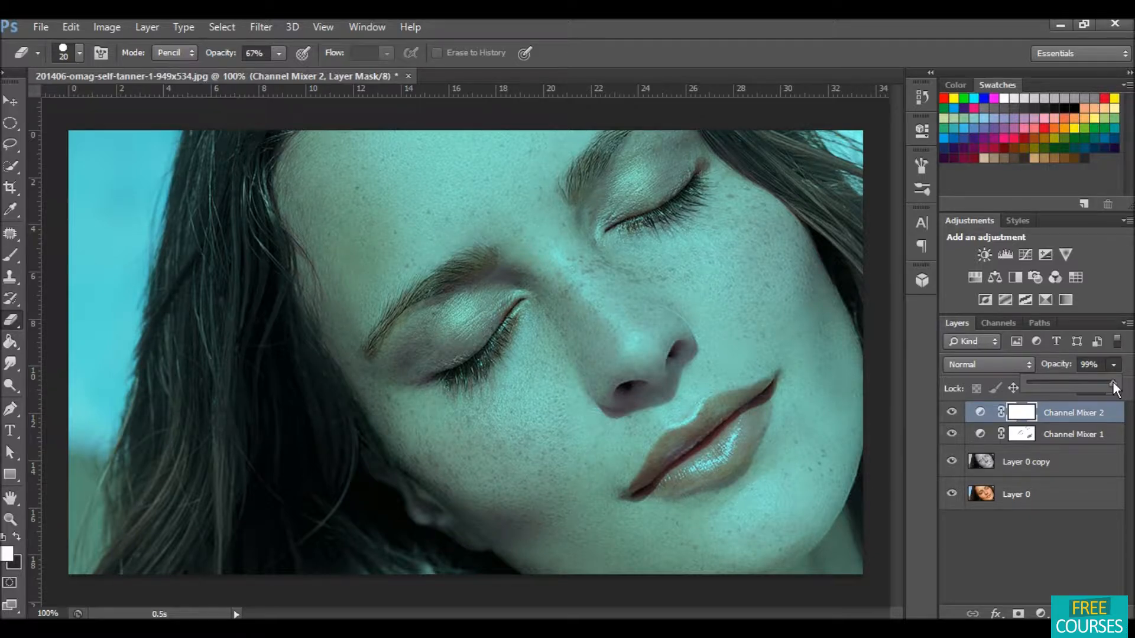
{"action": "left_click_drag", "start_coordinate": [1076, 382], "coordinate": [1071, 382]}
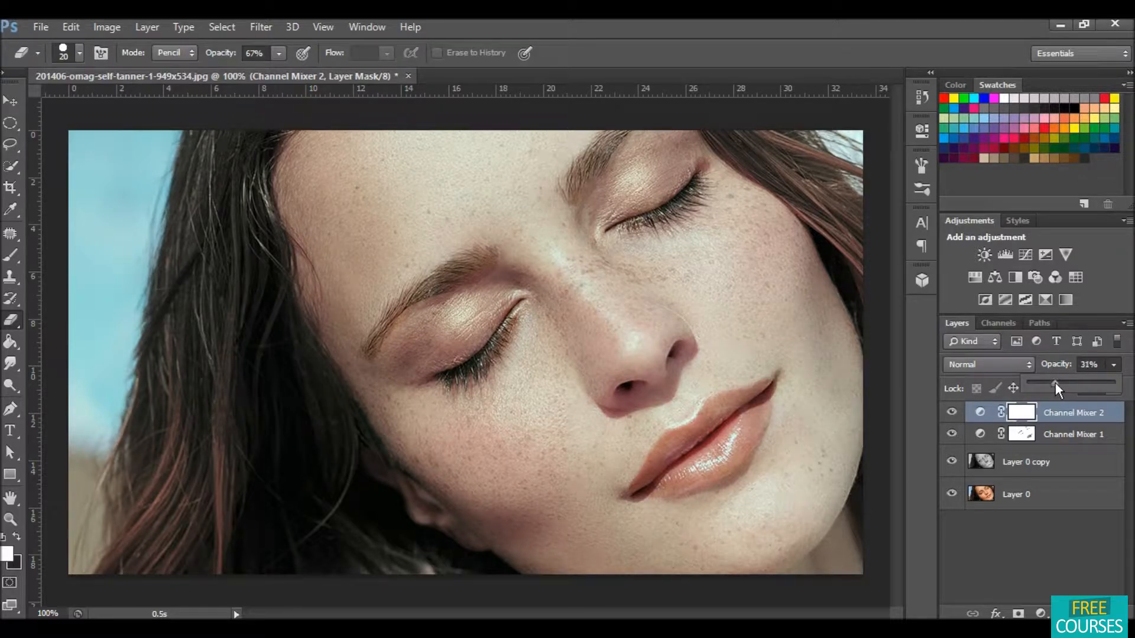
Step: Add a Brightness/Contrast adjustment layer with Contrast set to 55
{"action": "left_click", "coordinate": [1078, 539]}
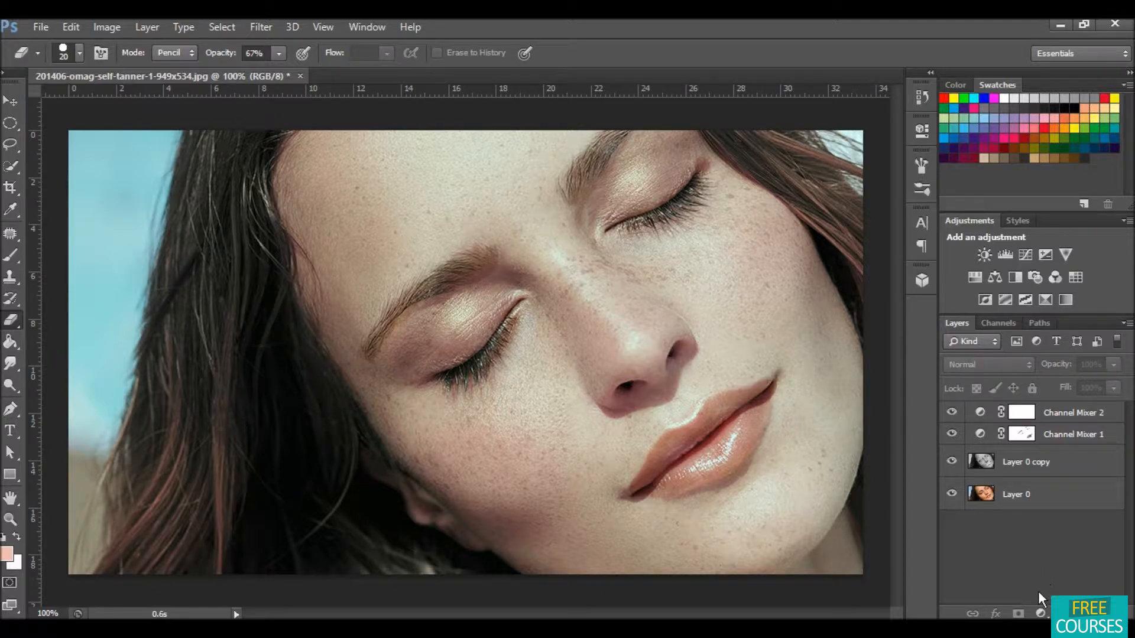
{"action": "left_click", "coordinate": [1040, 613]}
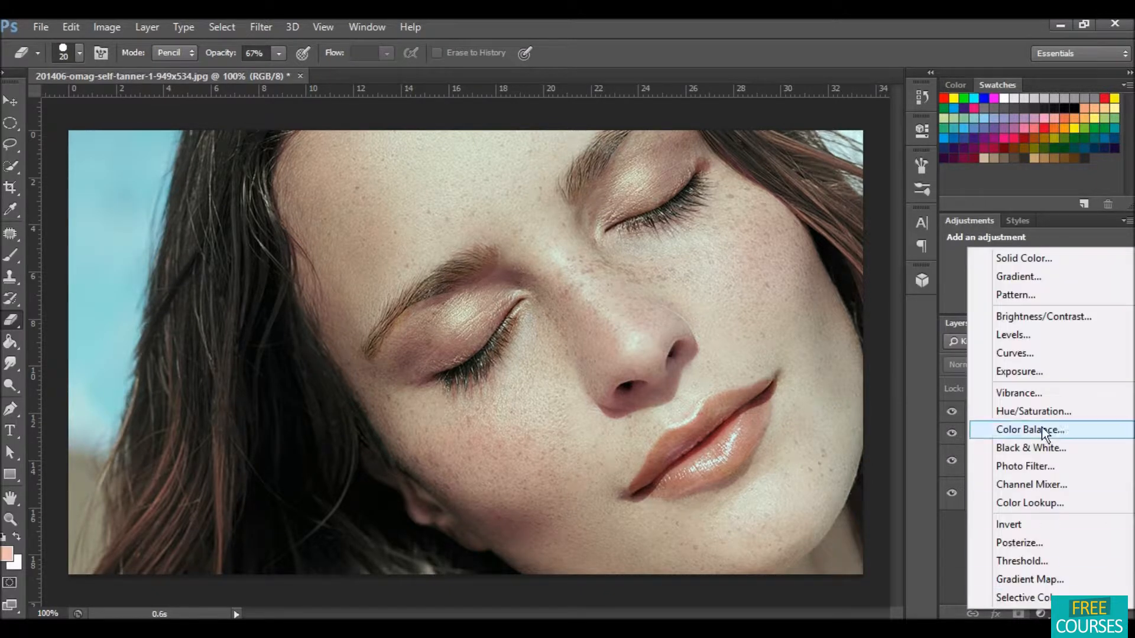
{"action": "left_click", "coordinate": [1051, 316]}
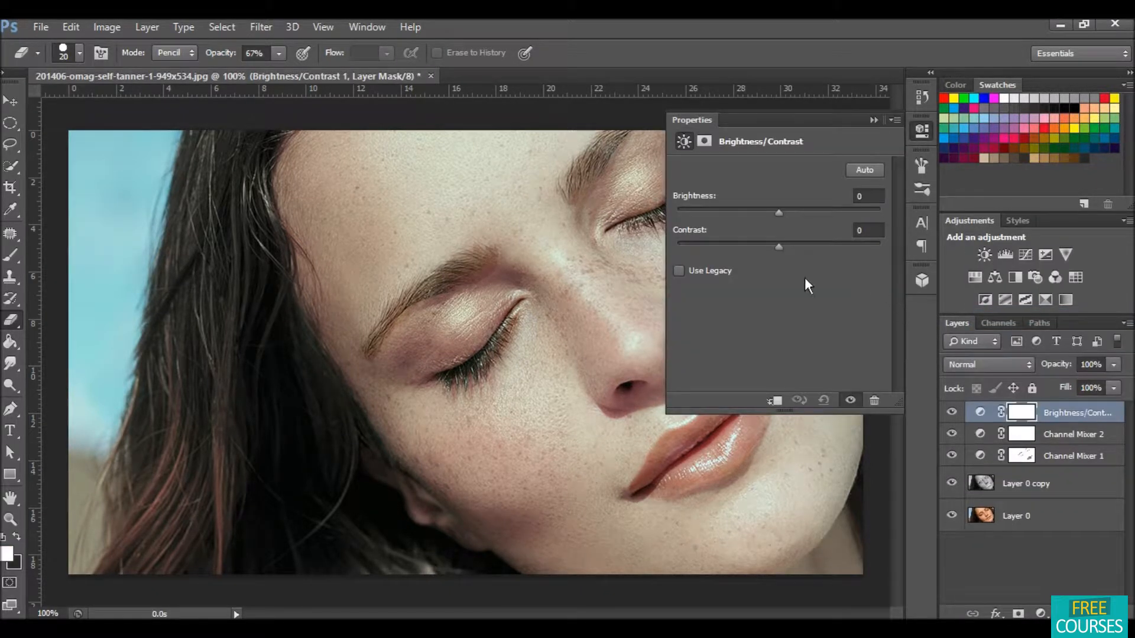
{"action": "left_click_drag", "start_coordinate": [777, 247], "coordinate": [810, 244]}
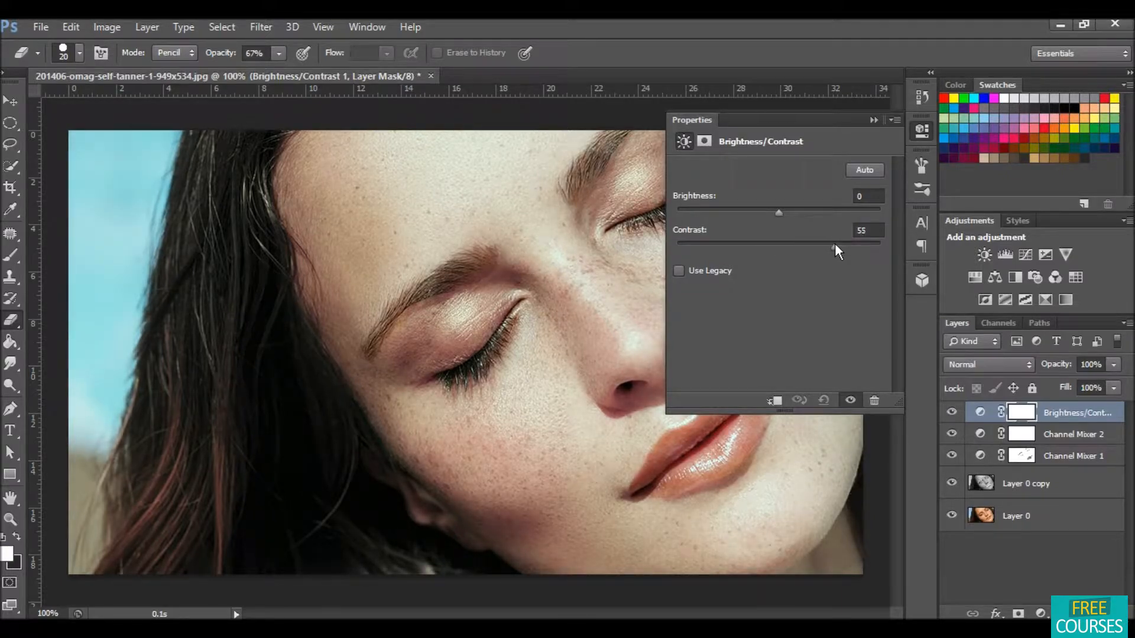
{"action": "mouse_move", "coordinate": [828, 244]}
{"action": "left_mouse_down"}
{"action": "mouse_move", "coordinate": [807, 246]}
{"action": "mouse_move", "coordinate": [828, 245]}
{"action": "left_mouse_up"}
{"action": "left_click", "coordinate": [873, 120]}
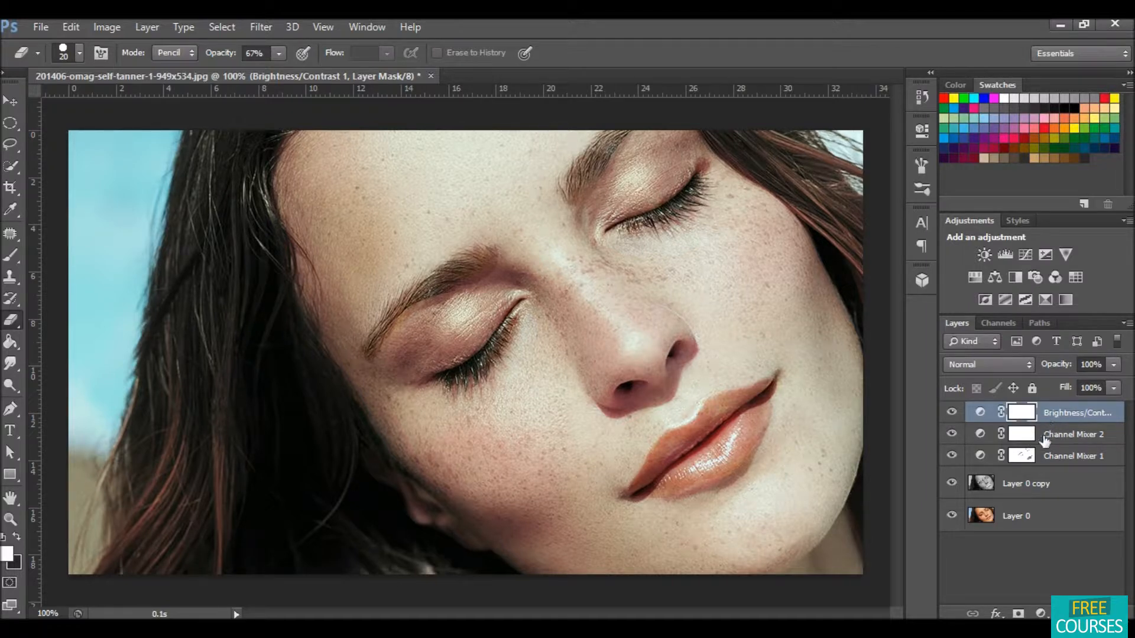
Step: Merge the Brightness/Contrast layer, both Channel Mixer layers and Layer 0 copy into one layer
{"action": "left_click", "coordinate": [1043, 480], "text": "shift"}
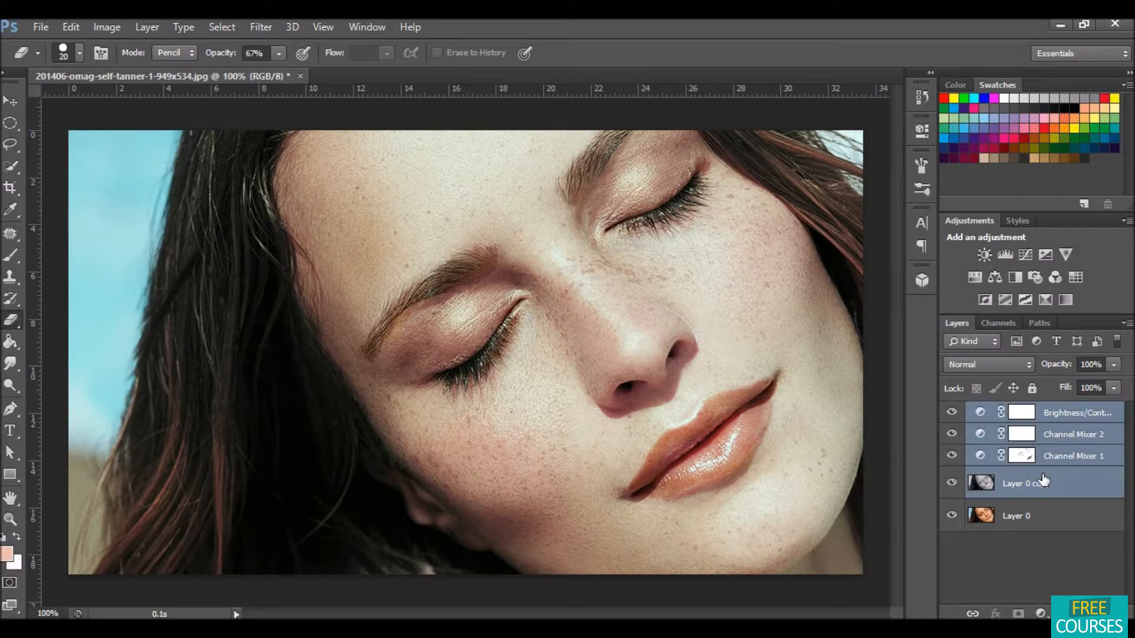
{"action": "right_click", "coordinate": [1043, 480]}
{"action": "left_click", "coordinate": [789, 460]}
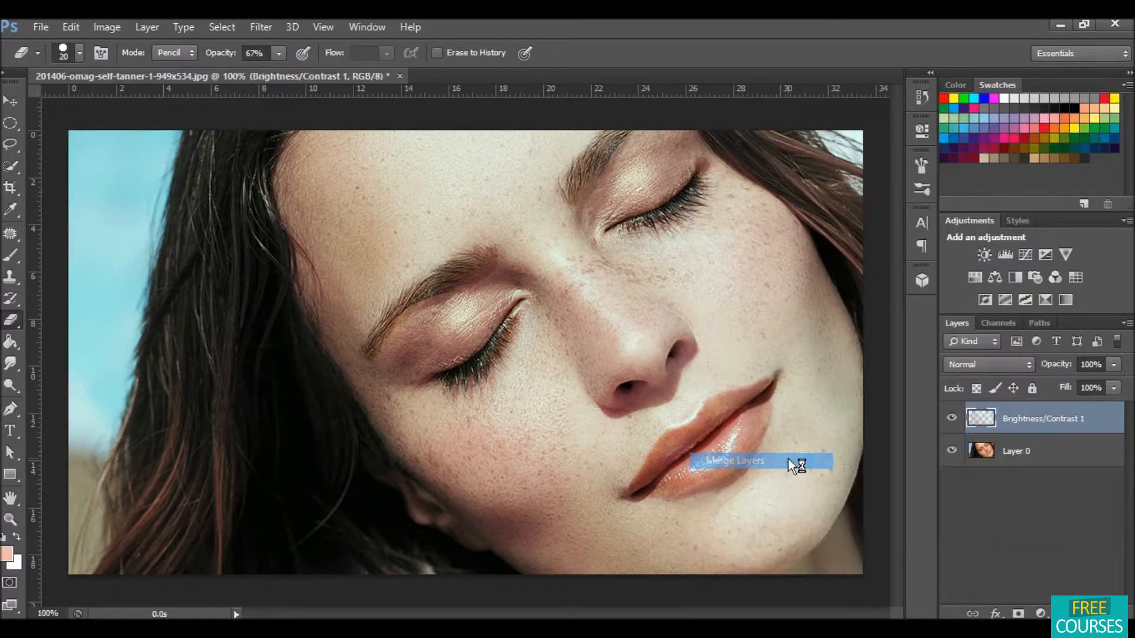
Step: Toggle the merged layer's visibility to compare the toned result with the original photo
{"action": "left_click", "coordinate": [952, 420]}
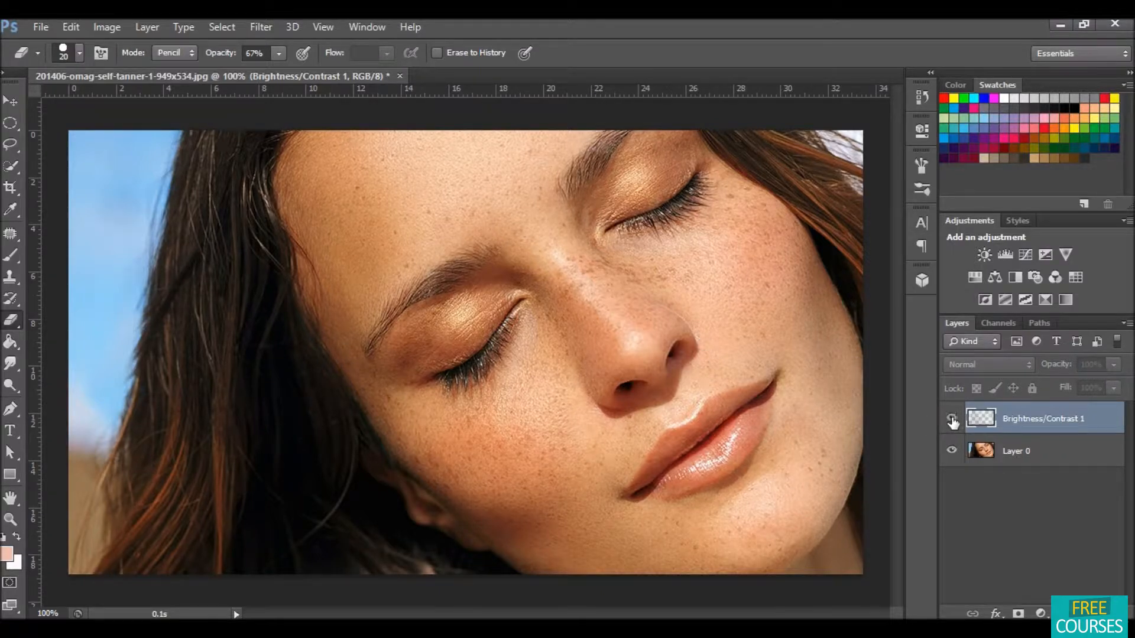
{"action": "left_click", "coordinate": [952, 420]}
{"action": "left_click", "coordinate": [952, 421]}
{"action": "left_click", "coordinate": [952, 421]}
{"action": "left_click", "coordinate": [952, 421]}
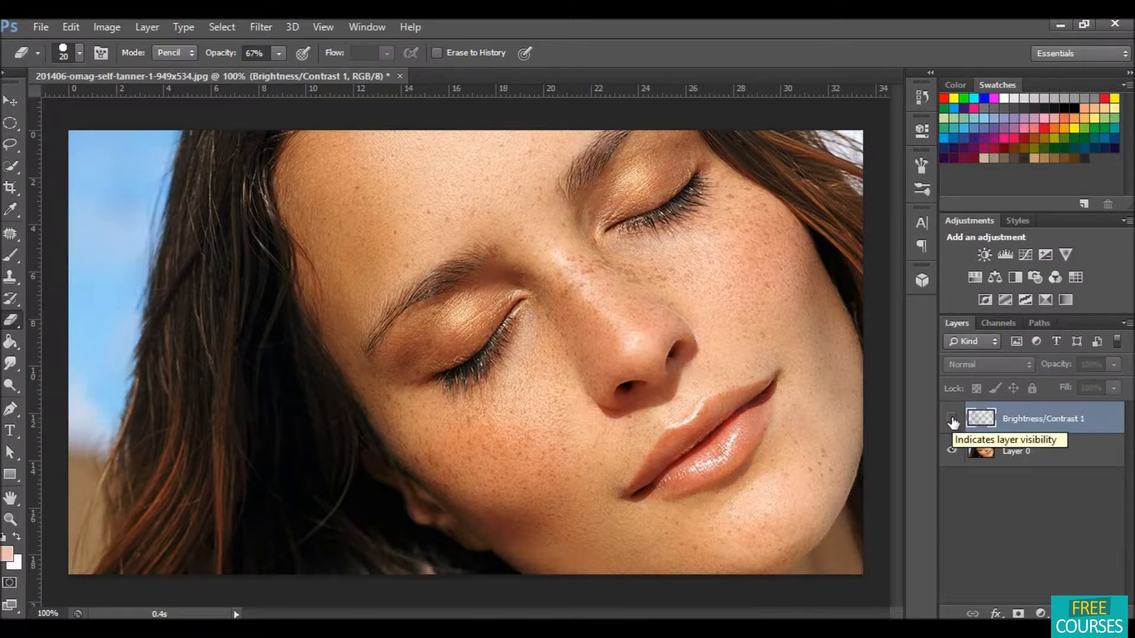
{"action": "left_click", "coordinate": [952, 421]}
{"action": "left_click", "coordinate": [953, 421]}
{"action": "left_click", "coordinate": [952, 421]}
{"action": "left_click", "coordinate": [952, 421]}
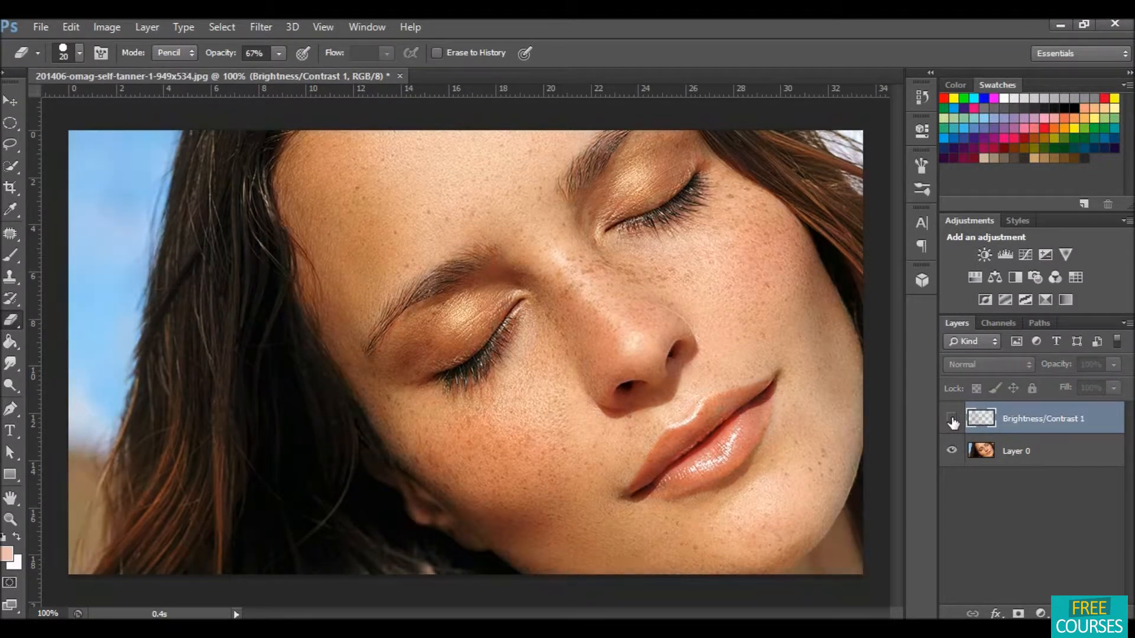
{"action": "left_click", "coordinate": [953, 421]}
{"action": "left_click", "coordinate": [952, 421]}
{"action": "left_click", "coordinate": [952, 421]}
{"action": "left_click", "coordinate": [952, 421]}
{"action": "left_click", "coordinate": [952, 421]}
{"action": "left_click", "coordinate": [952, 421]}
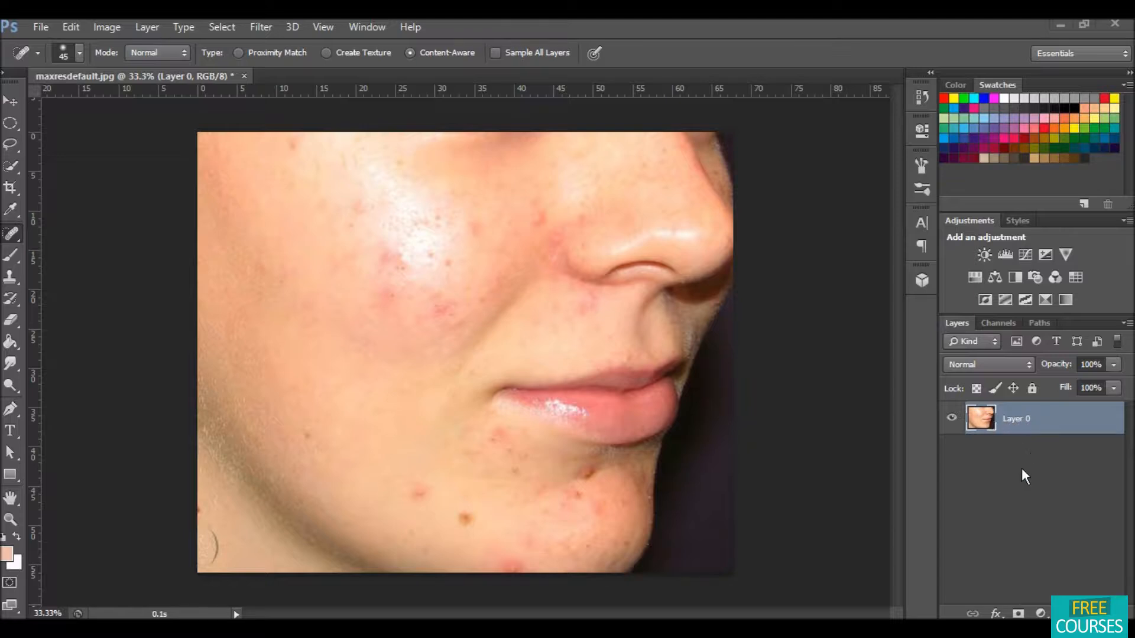
Step: Fit the acne photo on screen and duplicate its Layer 0
{"action": "left_click", "coordinate": [325, 27]}
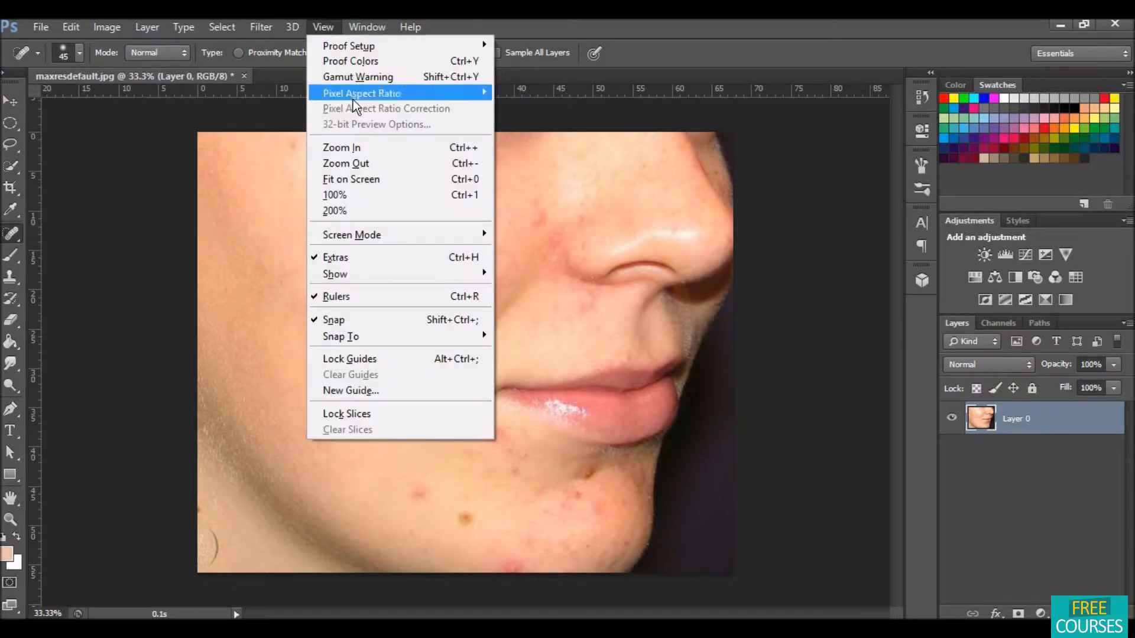
{"action": "left_click", "coordinate": [385, 176]}
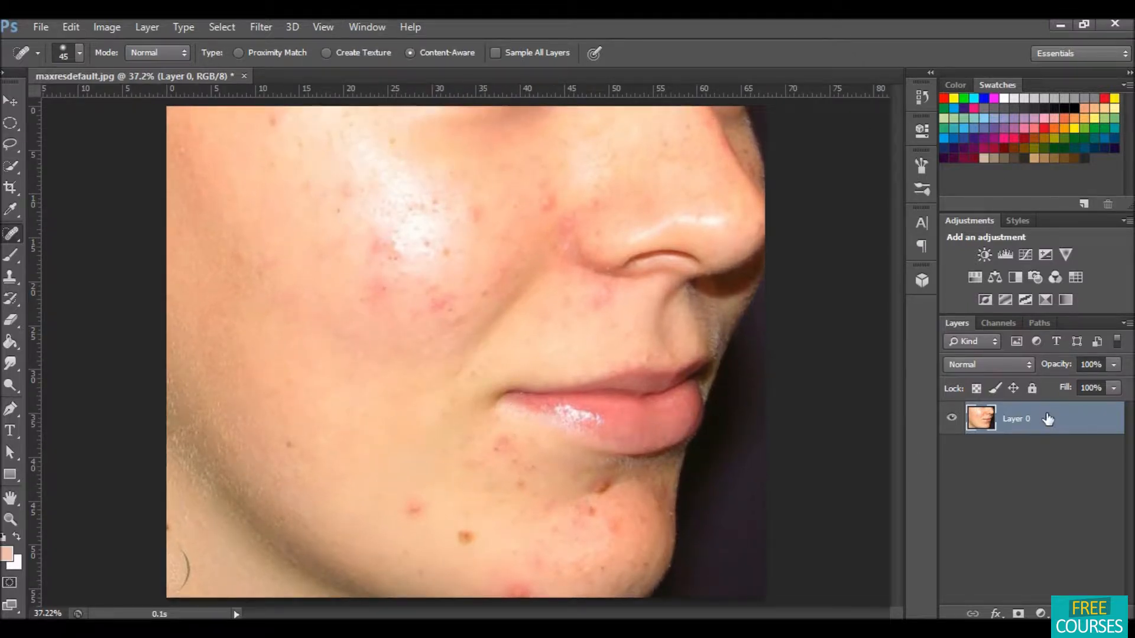
{"action": "left_click_drag", "start_coordinate": [1048, 418], "coordinate": [1084, 613]}
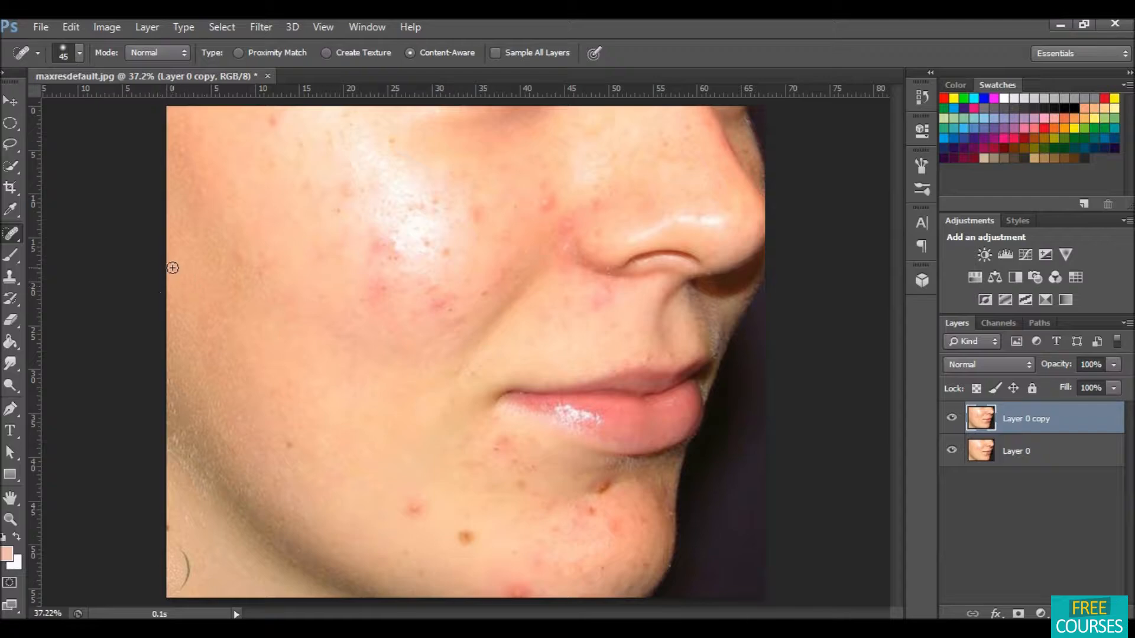
Step: Set the Spot Healing Brush size to 49 px and hardness to 16%
{"action": "right_click", "coordinate": [506, 304]}
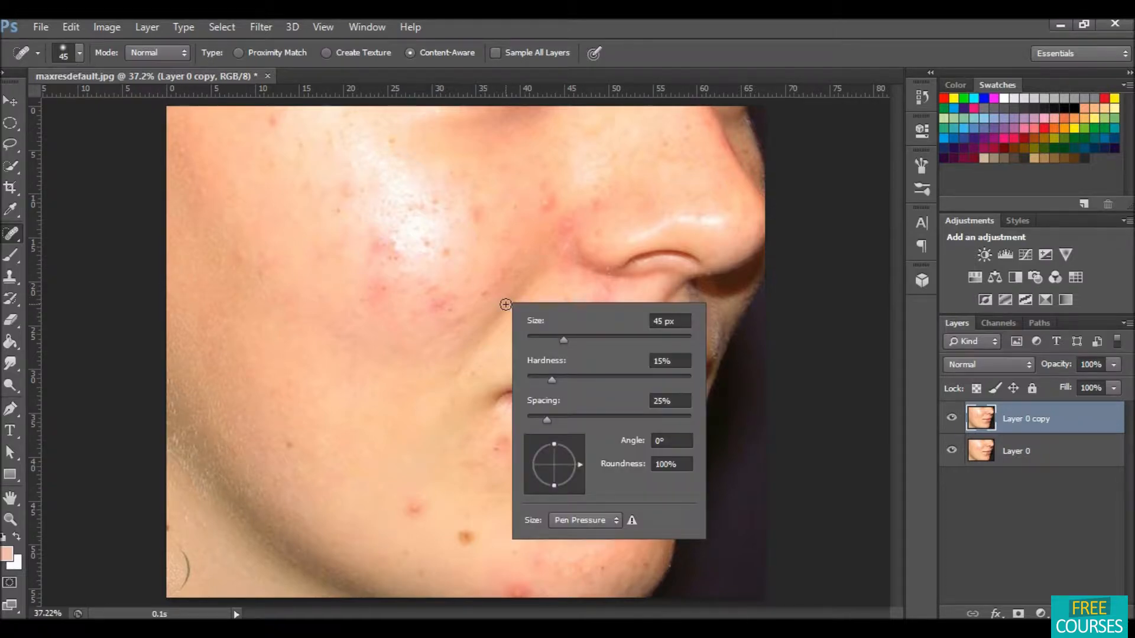
{"action": "left_click", "coordinate": [562, 339]}
{"action": "left_click_drag", "start_coordinate": [567, 339], "coordinate": [567, 340]}
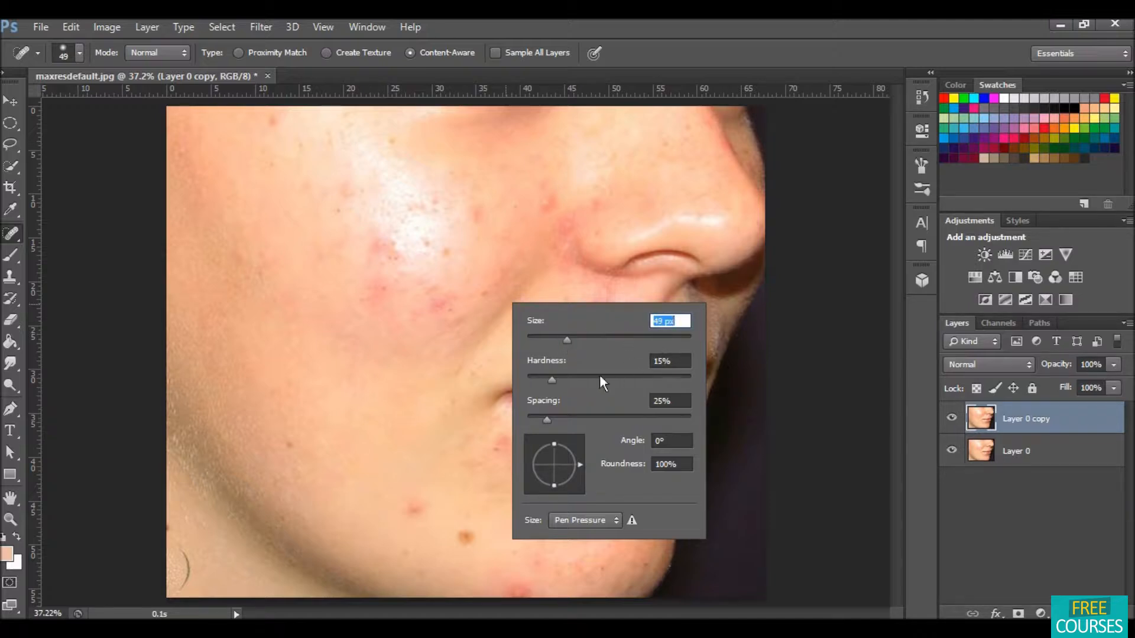
{"action": "left_click_drag", "start_coordinate": [555, 380], "coordinate": [551, 380]}
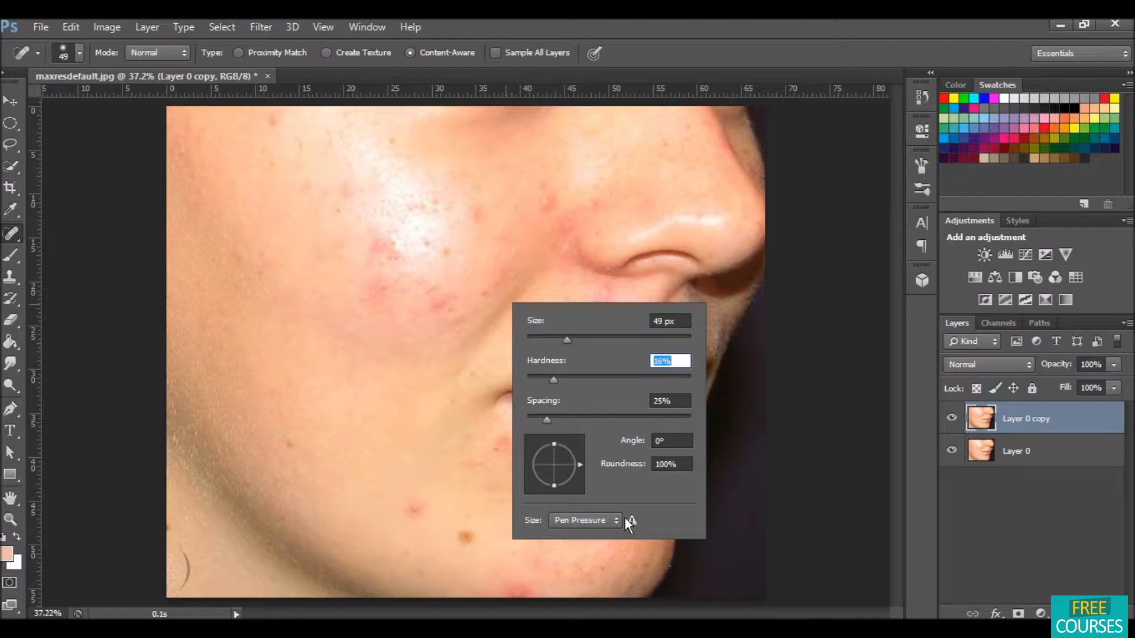
{"action": "left_click", "coordinate": [792, 459]}
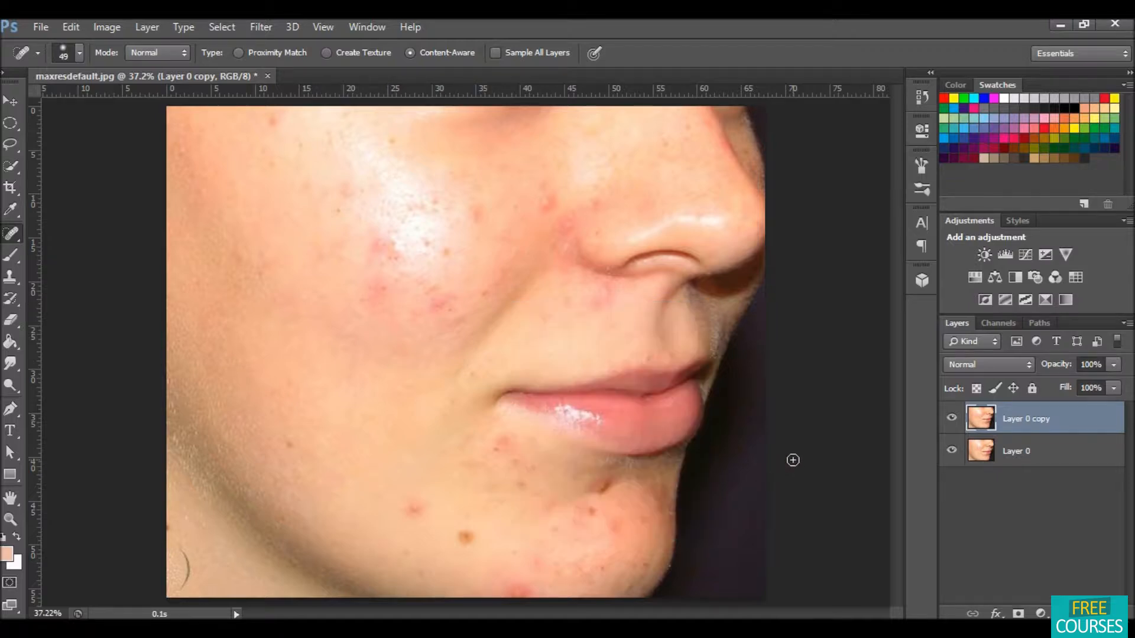
Step: Remove the acne blemishes on the cheek, chin and around the mouth with Spot Healing strokes on the copy layer
{"action": "left_click", "coordinate": [414, 508]}
{"action": "left_click_drag", "start_coordinate": [411, 509], "coordinate": [425, 505]}
{"action": "left_click_drag", "start_coordinate": [463, 537], "coordinate": [473, 535]}
{"action": "mouse_move", "coordinate": [470, 223]}
{"action": "left_mouse_down"}
{"action": "mouse_move", "coordinate": [480, 209]}
{"action": "mouse_move", "coordinate": [480, 220]}
{"action": "left_mouse_up"}
{"action": "left_click_drag", "start_coordinate": [545, 196], "coordinate": [549, 201]}
{"action": "mouse_move", "coordinate": [388, 295]}
{"action": "left_mouse_down"}
{"action": "mouse_move", "coordinate": [377, 292]}
{"action": "mouse_move", "coordinate": [389, 288]}
{"action": "mouse_move", "coordinate": [378, 304]}
{"action": "mouse_move", "coordinate": [382, 291]}
{"action": "left_mouse_up"}
{"action": "mouse_move", "coordinate": [448, 305]}
{"action": "left_mouse_down"}
{"action": "mouse_move", "coordinate": [432, 312]}
{"action": "mouse_move", "coordinate": [449, 301]}
{"action": "left_mouse_up"}
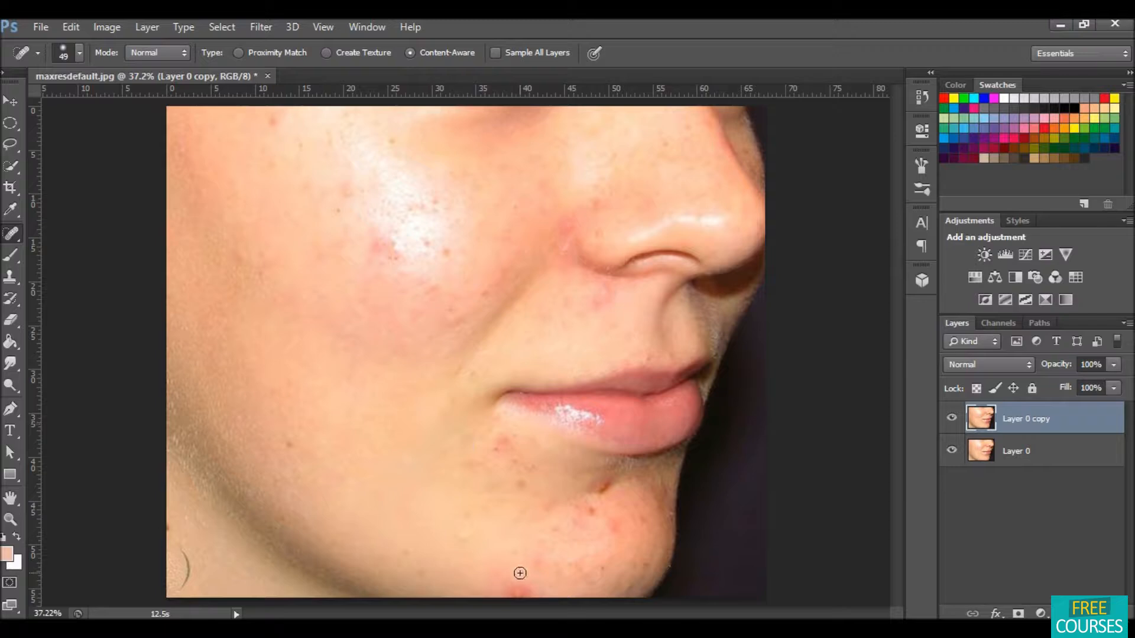
{"action": "mouse_move", "coordinate": [516, 589]}
{"action": "left_mouse_down"}
{"action": "mouse_move", "coordinate": [490, 589]}
{"action": "mouse_move", "coordinate": [535, 589]}
{"action": "mouse_move", "coordinate": [507, 585]}
{"action": "left_mouse_up"}
{"action": "mouse_move", "coordinate": [578, 512]}
{"action": "left_mouse_down"}
{"action": "mouse_move", "coordinate": [594, 510]}
{"action": "mouse_move", "coordinate": [589, 492]}
{"action": "mouse_move", "coordinate": [608, 483]}
{"action": "mouse_move", "coordinate": [615, 525]}
{"action": "mouse_move", "coordinate": [563, 522]}
{"action": "mouse_move", "coordinate": [585, 520]}
{"action": "left_mouse_up"}
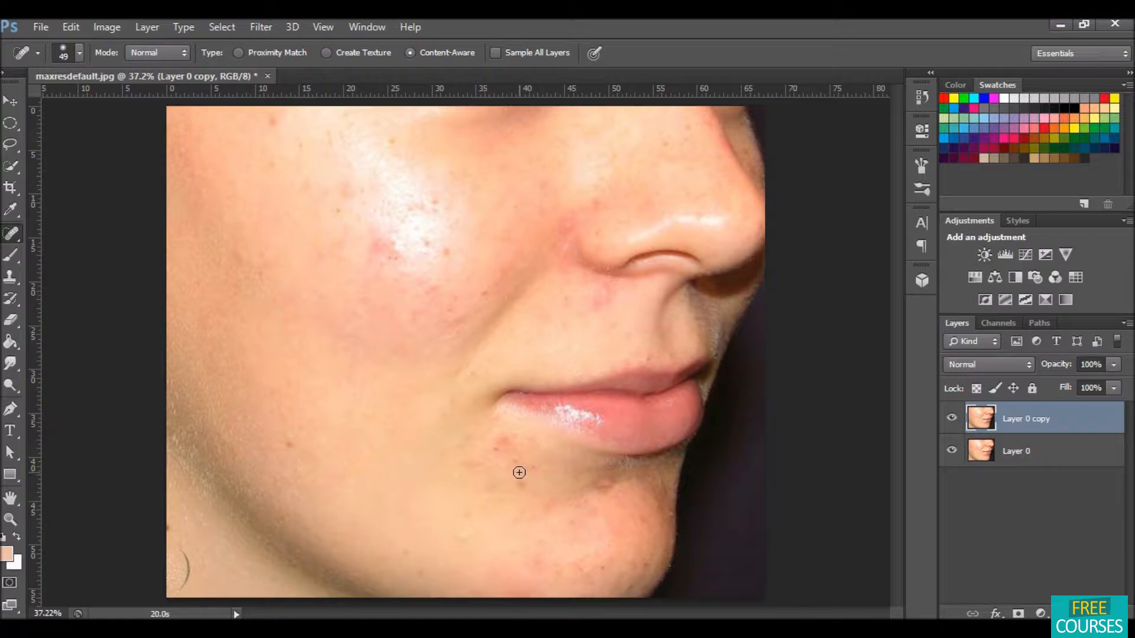
{"action": "mouse_move", "coordinate": [515, 460]}
{"action": "left_mouse_down"}
{"action": "mouse_move", "coordinate": [506, 444]}
{"action": "mouse_move", "coordinate": [484, 467]}
{"action": "left_mouse_up"}
{"action": "left_click_drag", "start_coordinate": [291, 449], "coordinate": [291, 450]}
{"action": "mouse_move", "coordinate": [387, 263]}
{"action": "left_mouse_down"}
{"action": "mouse_move", "coordinate": [388, 243]}
{"action": "mouse_move", "coordinate": [378, 258]}
{"action": "mouse_move", "coordinate": [334, 244]}
{"action": "mouse_move", "coordinate": [343, 190]}
{"action": "left_mouse_up"}
{"action": "left_click_drag", "start_coordinate": [281, 121], "coordinate": [277, 120]}
{"action": "mouse_move", "coordinate": [562, 214]}
{"action": "left_mouse_down"}
{"action": "mouse_move", "coordinate": [590, 201]}
{"action": "mouse_move", "coordinate": [593, 211]}
{"action": "left_mouse_up"}
{"action": "left_click_drag", "start_coordinate": [615, 292], "coordinate": [541, 316]}
{"action": "mouse_move", "coordinate": [462, 260]}
{"action": "left_mouse_down"}
{"action": "mouse_move", "coordinate": [426, 244]}
{"action": "mouse_move", "coordinate": [403, 264]}
{"action": "mouse_move", "coordinate": [371, 232]}
{"action": "mouse_move", "coordinate": [461, 321]}
{"action": "mouse_move", "coordinate": [424, 310]}
{"action": "left_mouse_up"}
{"action": "left_click_drag", "start_coordinate": [532, 577], "coordinate": [534, 558]}
{"action": "left_click_drag", "start_coordinate": [660, 497], "coordinate": [661, 502]}
{"action": "mouse_move", "coordinate": [621, 292]}
{"action": "left_mouse_down"}
{"action": "mouse_move", "coordinate": [596, 295]}
{"action": "mouse_move", "coordinate": [567, 250]}
{"action": "mouse_move", "coordinate": [575, 220]}
{"action": "mouse_move", "coordinate": [599, 206]}
{"action": "left_mouse_up"}
{"action": "left_click", "coordinate": [566, 245]}
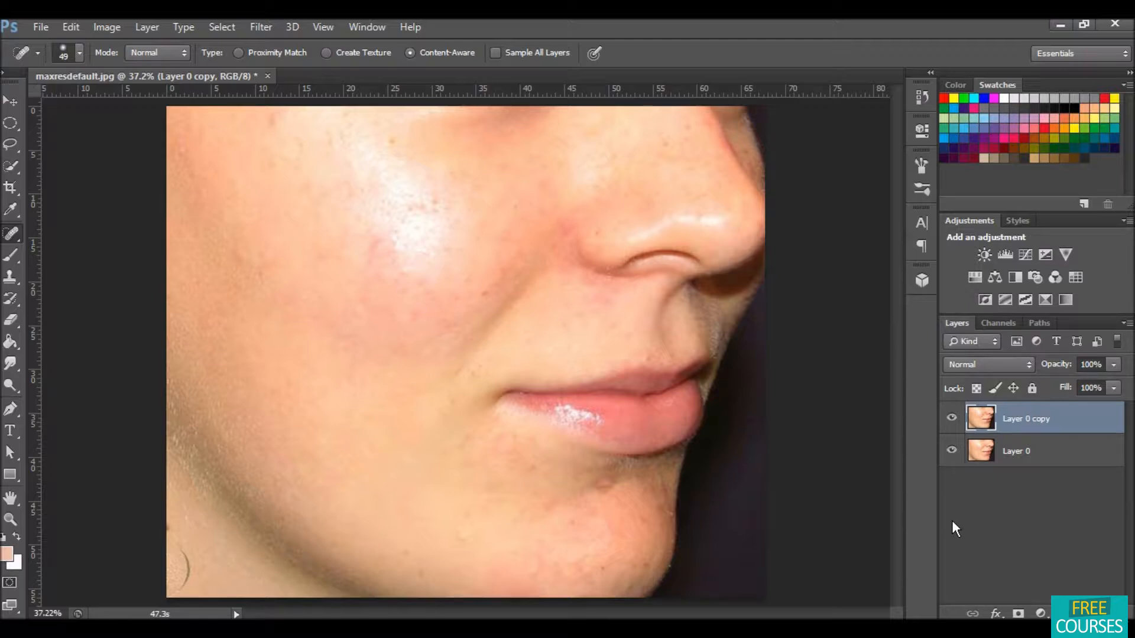
Step: Toggle the healed copy layer's visibility to compare it with the original skin
{"action": "left_click", "coordinate": [952, 419]}
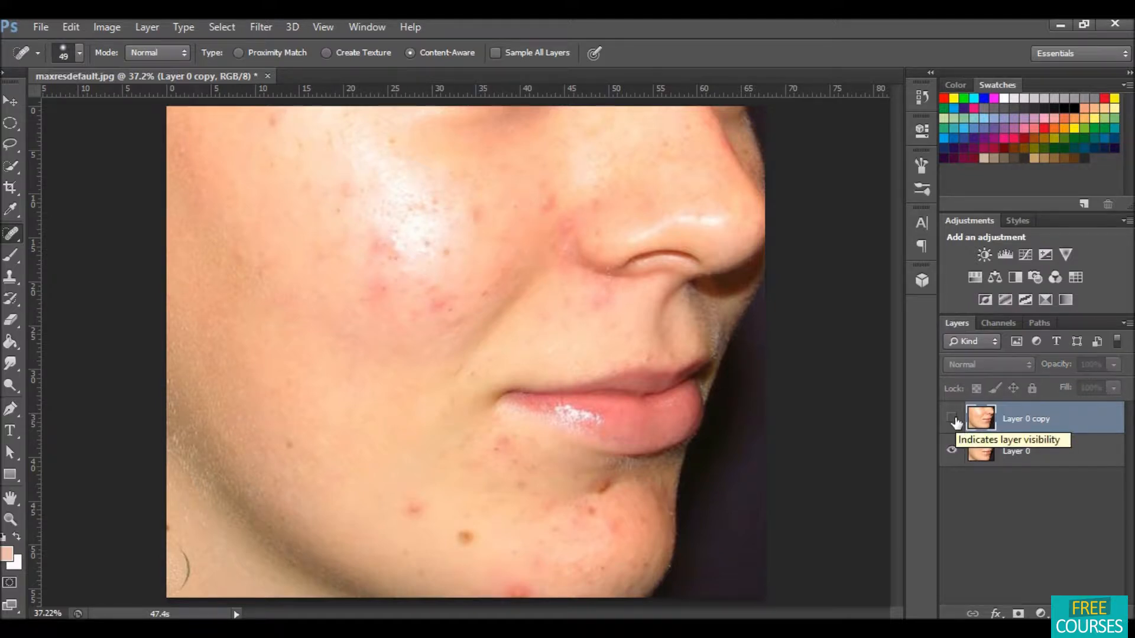
{"action": "left_click", "coordinate": [953, 419]}
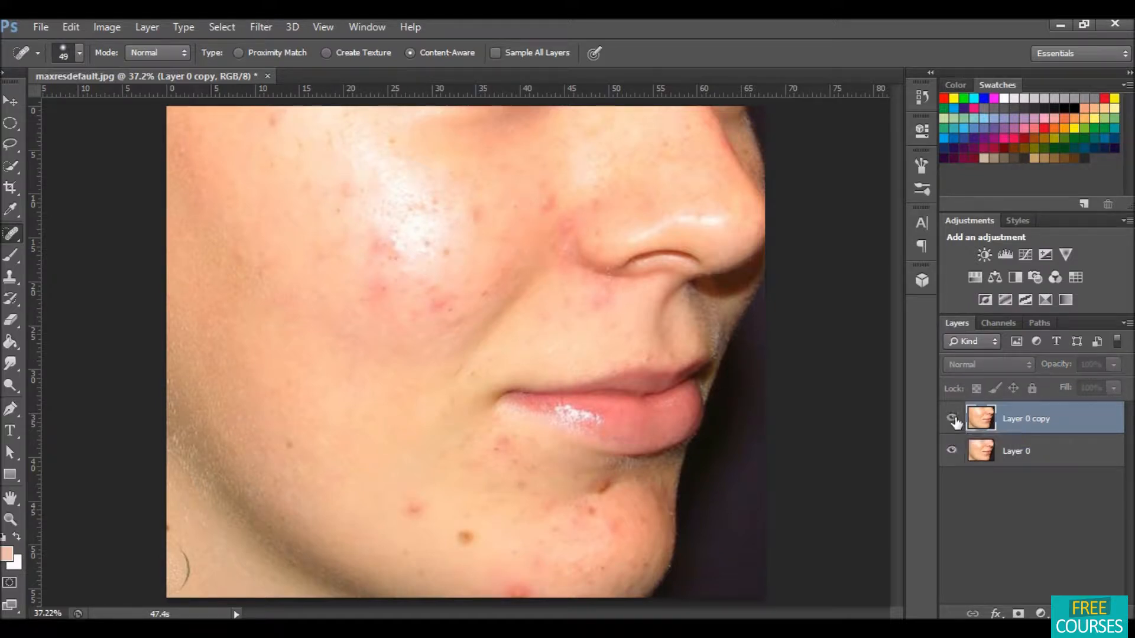
{"action": "left_click", "coordinate": [952, 419]}
{"action": "left_click", "coordinate": [952, 419]}
{"action": "left_click", "coordinate": [953, 419]}
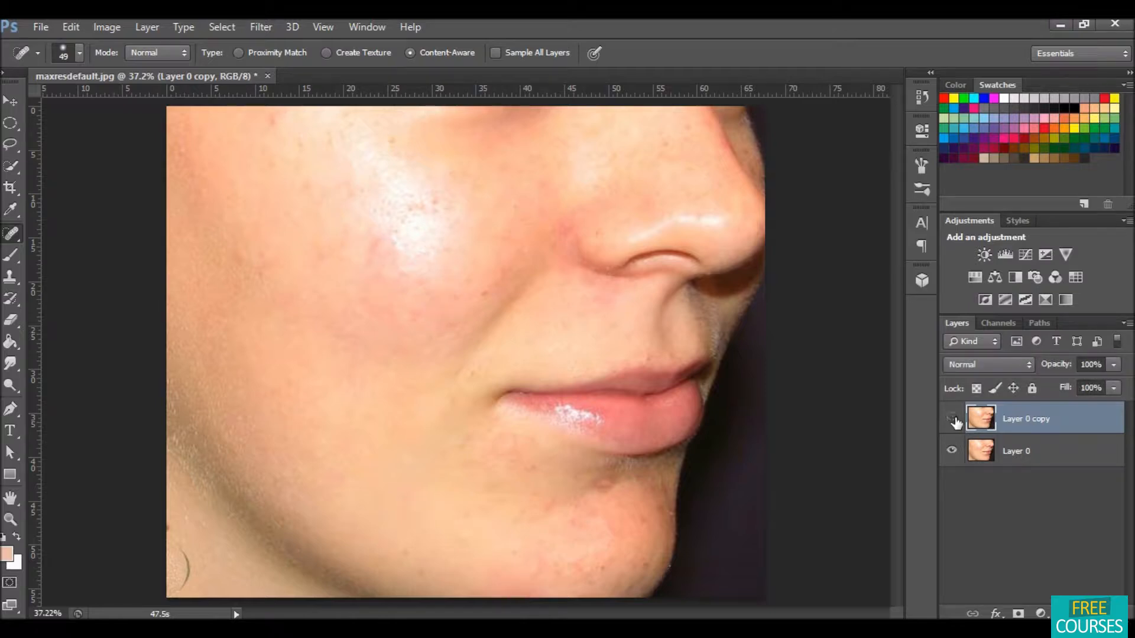
{"action": "left_click", "coordinate": [953, 419]}
{"action": "left_click", "coordinate": [953, 419]}
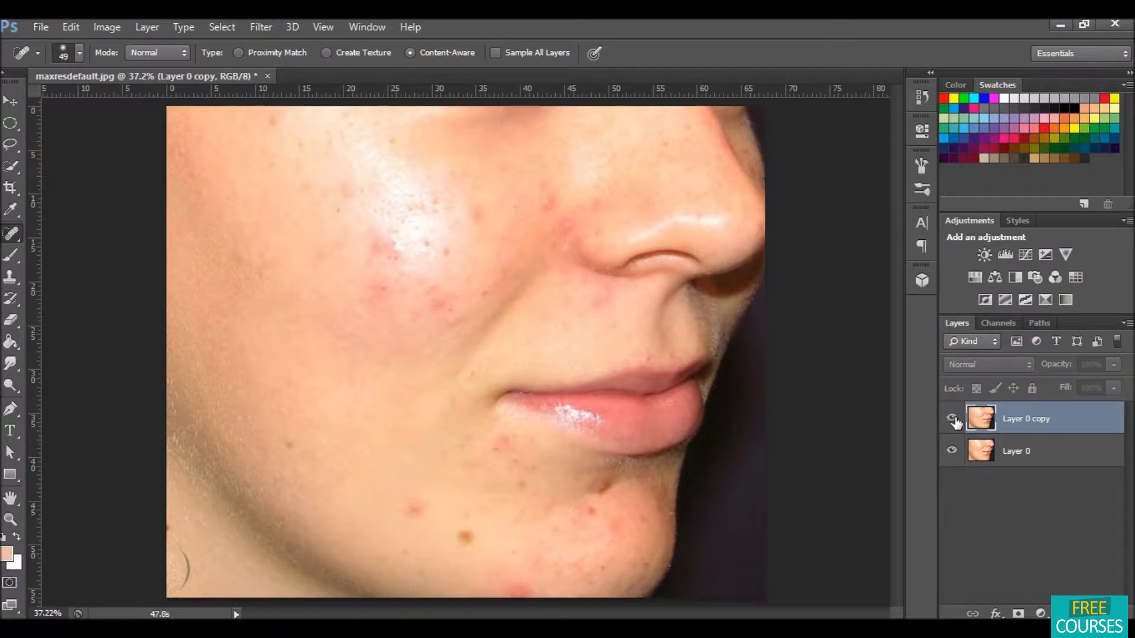
{"action": "left_click", "coordinate": [952, 419]}
{"action": "left_click", "coordinate": [953, 420]}
{"action": "left_click", "coordinate": [953, 419]}
{"action": "left_click", "coordinate": [953, 419]}
{"action": "left_click", "coordinate": [953, 419]}
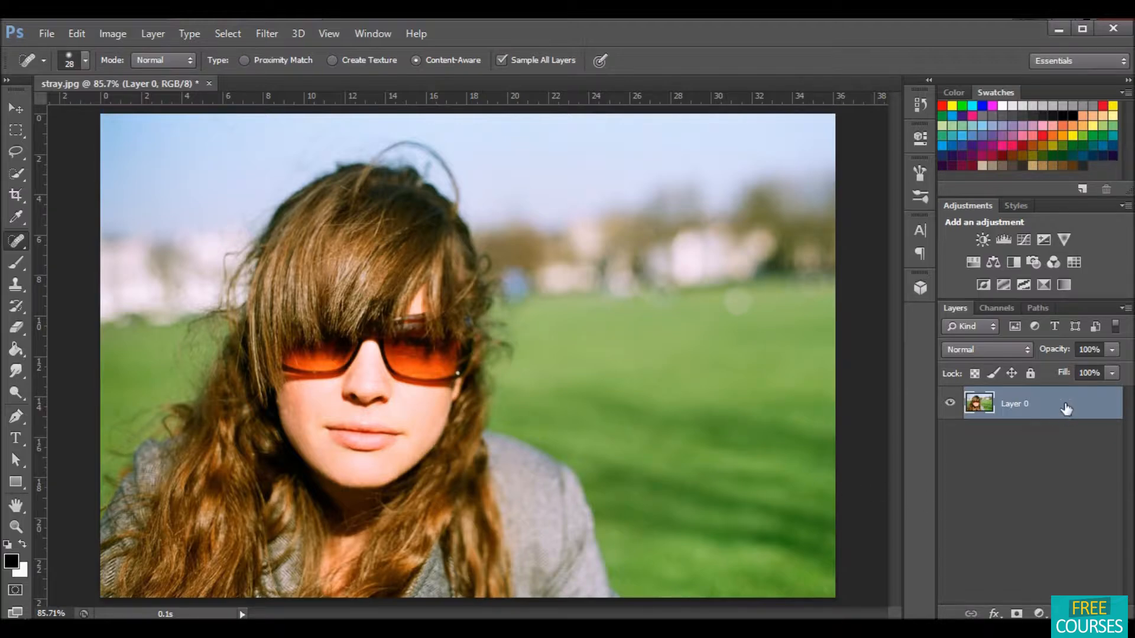
Step: Duplicate Layer 0 of the stray-hair photo and switch to the Spot Healing Brush Tool
{"action": "left_click_drag", "start_coordinate": [1065, 407], "coordinate": [1070, 609]}
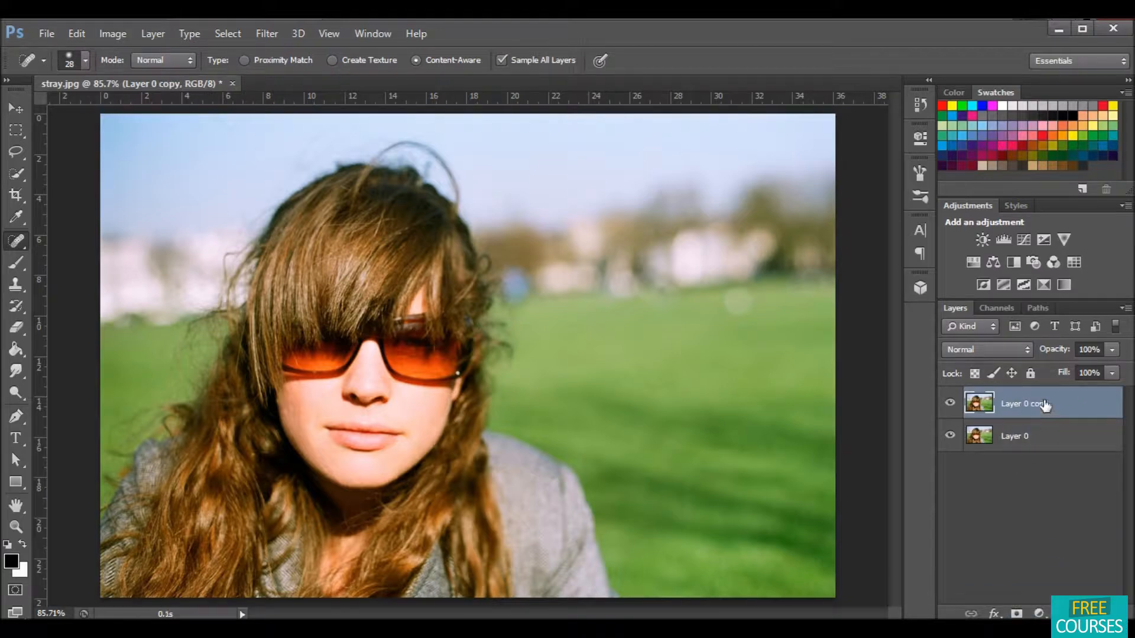
{"action": "right_click", "coordinate": [16, 242]}
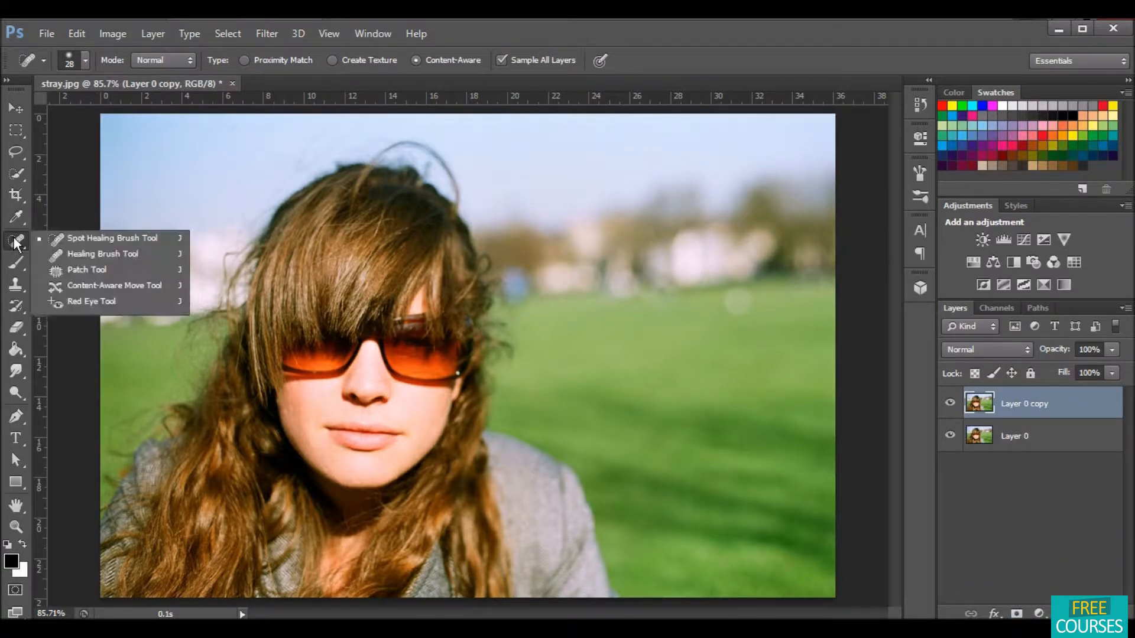
{"action": "left_click", "coordinate": [86, 237]}
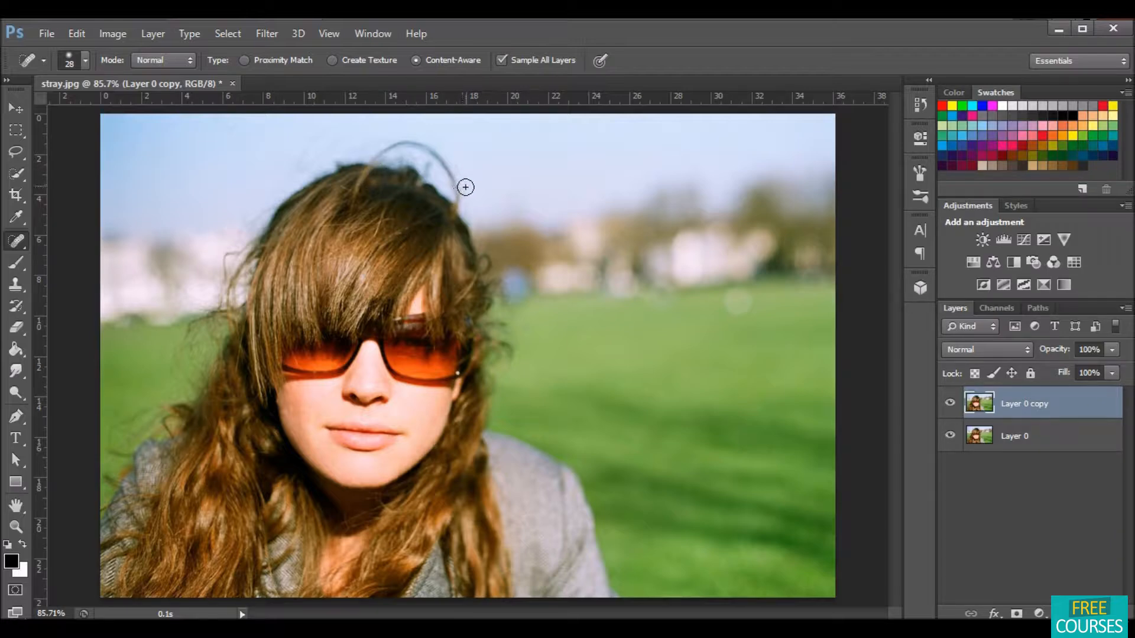
Step: Heal away the stray hair strands sticking up above the woman's head with Spot Healing strokes
{"action": "mouse_move", "coordinate": [460, 196]}
{"action": "left_mouse_down"}
{"action": "mouse_move", "coordinate": [451, 180]}
{"action": "mouse_move", "coordinate": [458, 202]}
{"action": "left_mouse_up"}
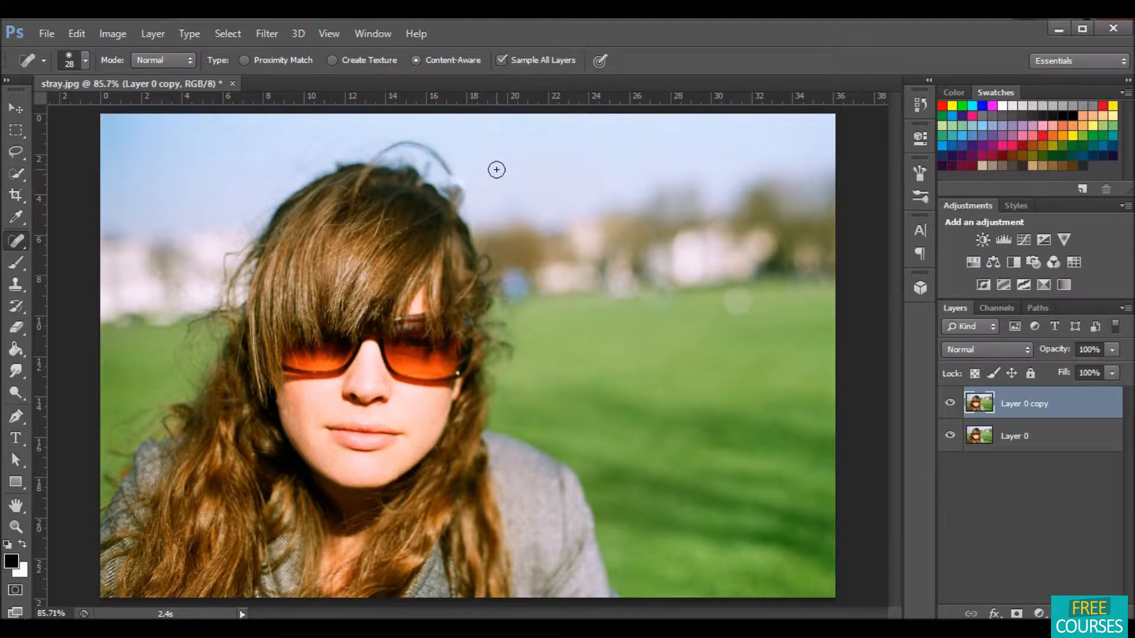
{"action": "mouse_move", "coordinate": [466, 173]}
{"action": "left_mouse_down"}
{"action": "mouse_move", "coordinate": [420, 151]}
{"action": "mouse_move", "coordinate": [373, 155]}
{"action": "mouse_move", "coordinate": [426, 153]}
{"action": "left_mouse_up"}
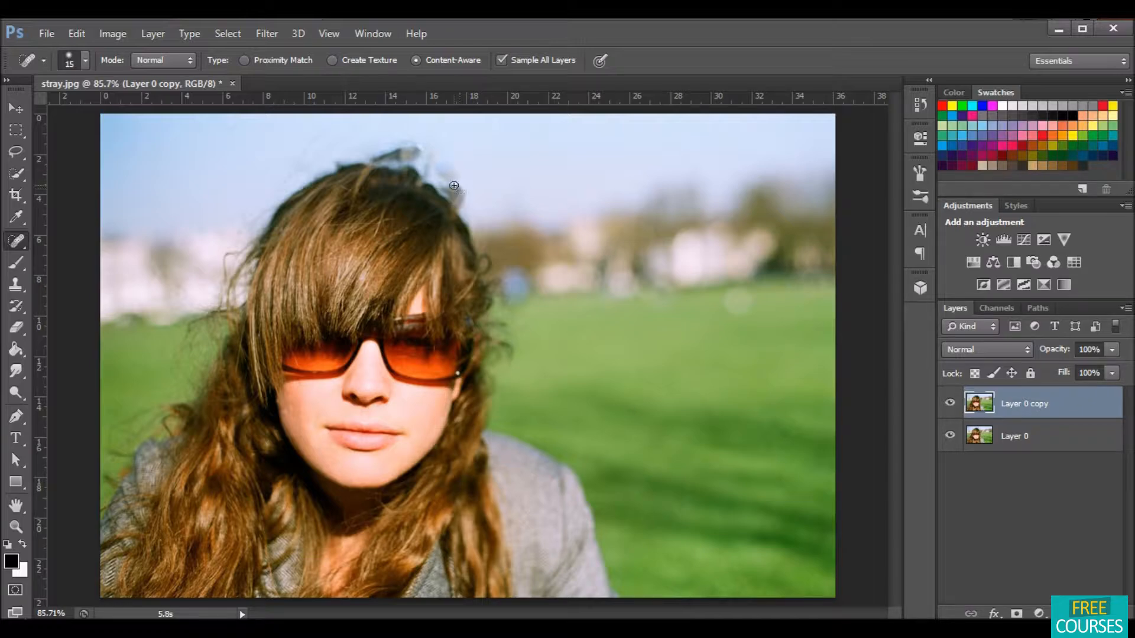
{"action": "mouse_move", "coordinate": [462, 187]}
{"action": "left_mouse_down"}
{"action": "mouse_move", "coordinate": [440, 160]}
{"action": "mouse_move", "coordinate": [390, 147]}
{"action": "mouse_move", "coordinate": [340, 154]}
{"action": "mouse_move", "coordinate": [491, 159]}
{"action": "mouse_move", "coordinate": [491, 186]}
{"action": "mouse_move", "coordinate": [456, 177]}
{"action": "mouse_move", "coordinate": [464, 215]}
{"action": "left_mouse_up"}
{"action": "mouse_move", "coordinate": [435, 156]}
{"action": "left_mouse_down"}
{"action": "mouse_move", "coordinate": [398, 147]}
{"action": "mouse_move", "coordinate": [422, 147]}
{"action": "left_mouse_up"}
{"action": "mouse_move", "coordinate": [362, 155]}
{"action": "left_mouse_down"}
{"action": "mouse_move", "coordinate": [350, 156]}
{"action": "mouse_move", "coordinate": [416, 168]}
{"action": "mouse_move", "coordinate": [462, 212]}
{"action": "mouse_move", "coordinate": [454, 195]}
{"action": "left_mouse_up"}
{"action": "mouse_move", "coordinate": [459, 168]}
{"action": "left_mouse_down"}
{"action": "mouse_move", "coordinate": [391, 150]}
{"action": "mouse_move", "coordinate": [466, 200]}
{"action": "left_mouse_up"}
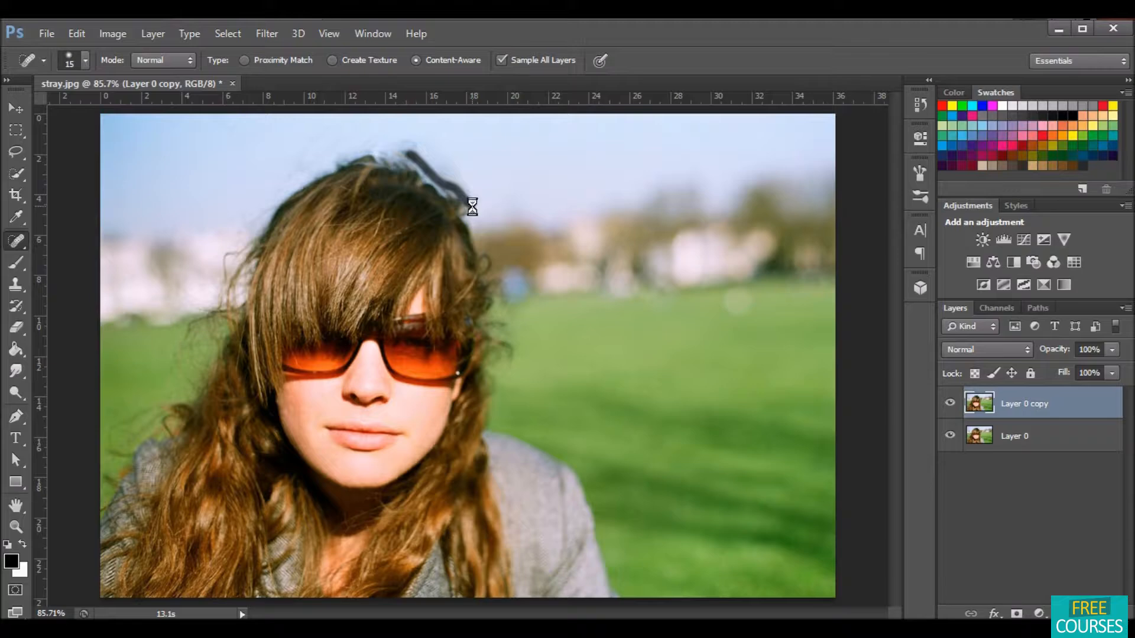
{"action": "left_click_drag", "start_coordinate": [393, 154], "coordinate": [361, 151]}
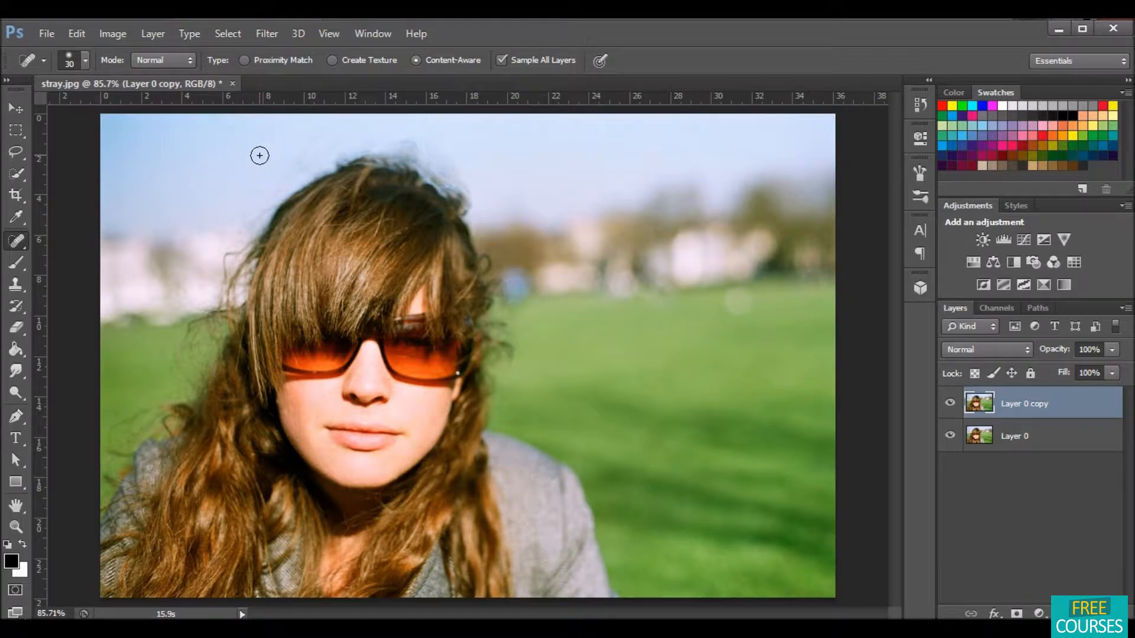
Step: Heal the remaining stray strands on top of the head with more Spot Healing strokes
{"action": "left_click", "coordinate": [259, 155]}
{"action": "left_click", "coordinate": [381, 137]}
{"action": "mouse_move", "coordinate": [381, 137]}
{"action": "left_mouse_down"}
{"action": "mouse_move", "coordinate": [409, 134]}
{"action": "mouse_move", "coordinate": [419, 169]}
{"action": "mouse_move", "coordinate": [399, 139]}
{"action": "mouse_move", "coordinate": [413, 168]}
{"action": "mouse_move", "coordinate": [457, 188]}
{"action": "mouse_move", "coordinate": [469, 216]}
{"action": "mouse_move", "coordinate": [482, 192]}
{"action": "left_mouse_up"}
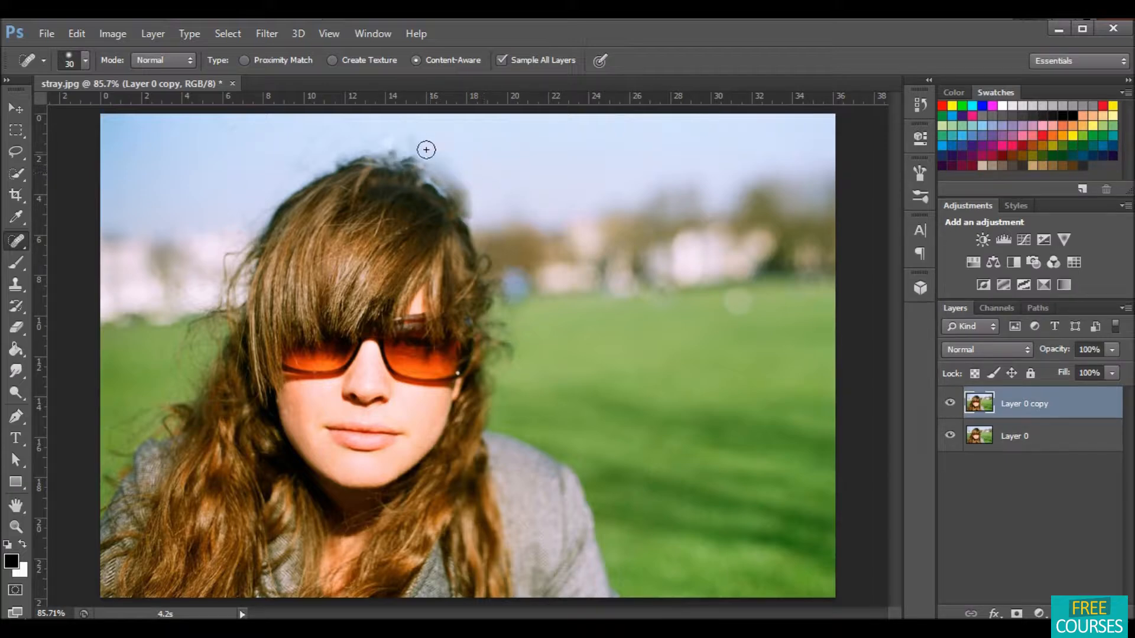
{"action": "mouse_move", "coordinate": [358, 152]}
{"action": "left_mouse_down"}
{"action": "mouse_move", "coordinate": [422, 168]}
{"action": "mouse_move", "coordinate": [477, 221]}
{"action": "mouse_move", "coordinate": [463, 203]}
{"action": "left_mouse_up"}
{"action": "left_click_drag", "start_coordinate": [400, 144], "coordinate": [471, 211]}
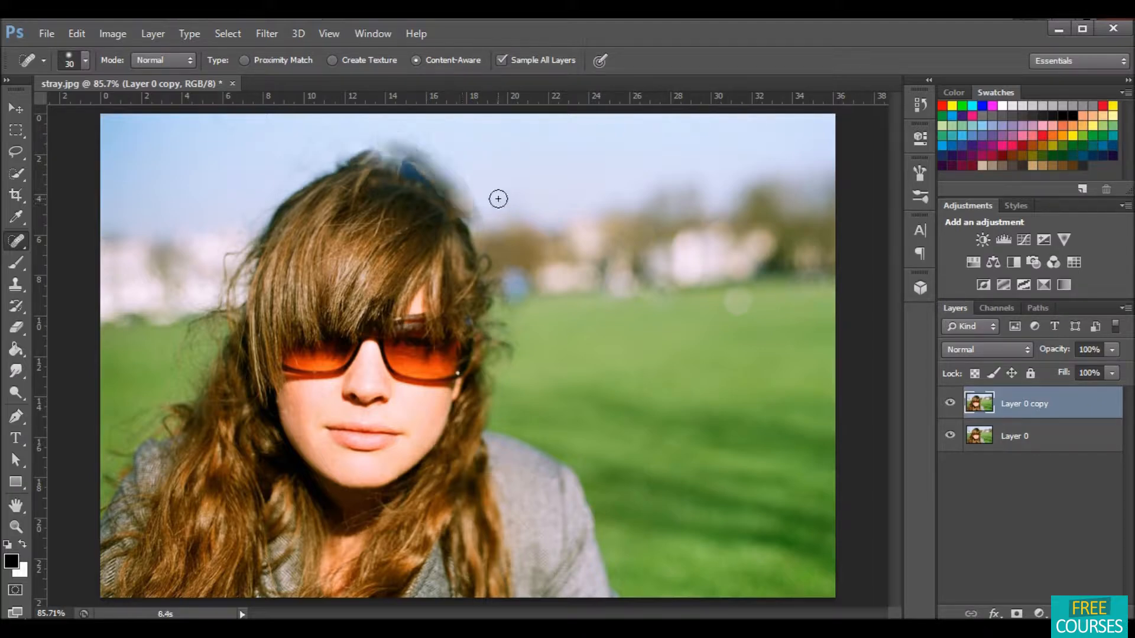
{"action": "mouse_move", "coordinate": [393, 143]}
{"action": "left_mouse_down"}
{"action": "mouse_move", "coordinate": [459, 188]}
{"action": "mouse_move", "coordinate": [479, 226]}
{"action": "left_mouse_up"}
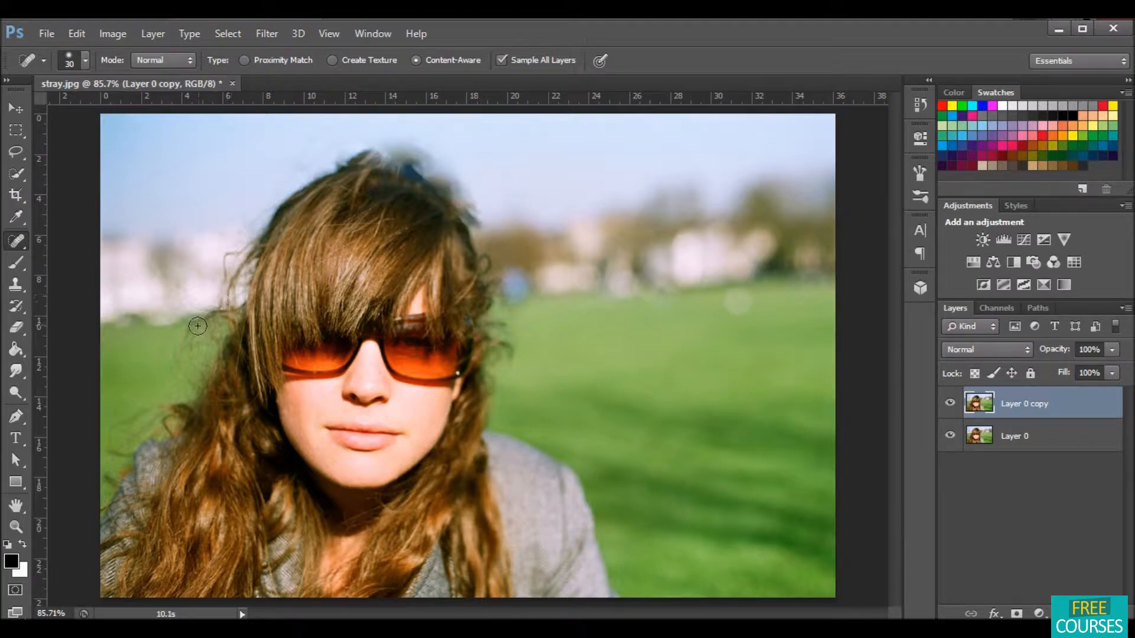
Step: Heal the stray hairs sticking out along the left side of the head against the grass and background
{"action": "mouse_move", "coordinate": [182, 354]}
{"action": "left_mouse_down"}
{"action": "mouse_move", "coordinate": [215, 328]}
{"action": "mouse_move", "coordinate": [189, 325]}
{"action": "mouse_move", "coordinate": [174, 349]}
{"action": "mouse_move", "coordinate": [200, 394]}
{"action": "left_mouse_up"}
{"action": "mouse_move", "coordinate": [142, 421]}
{"action": "left_mouse_down"}
{"action": "mouse_move", "coordinate": [121, 422]}
{"action": "mouse_move", "coordinate": [162, 413]}
{"action": "mouse_move", "coordinate": [116, 452]}
{"action": "mouse_move", "coordinate": [137, 455]}
{"action": "mouse_move", "coordinate": [118, 483]}
{"action": "mouse_move", "coordinate": [115, 454]}
{"action": "mouse_move", "coordinate": [131, 464]}
{"action": "mouse_move", "coordinate": [108, 480]}
{"action": "left_mouse_up"}
{"action": "left_click", "coordinate": [178, 342]}
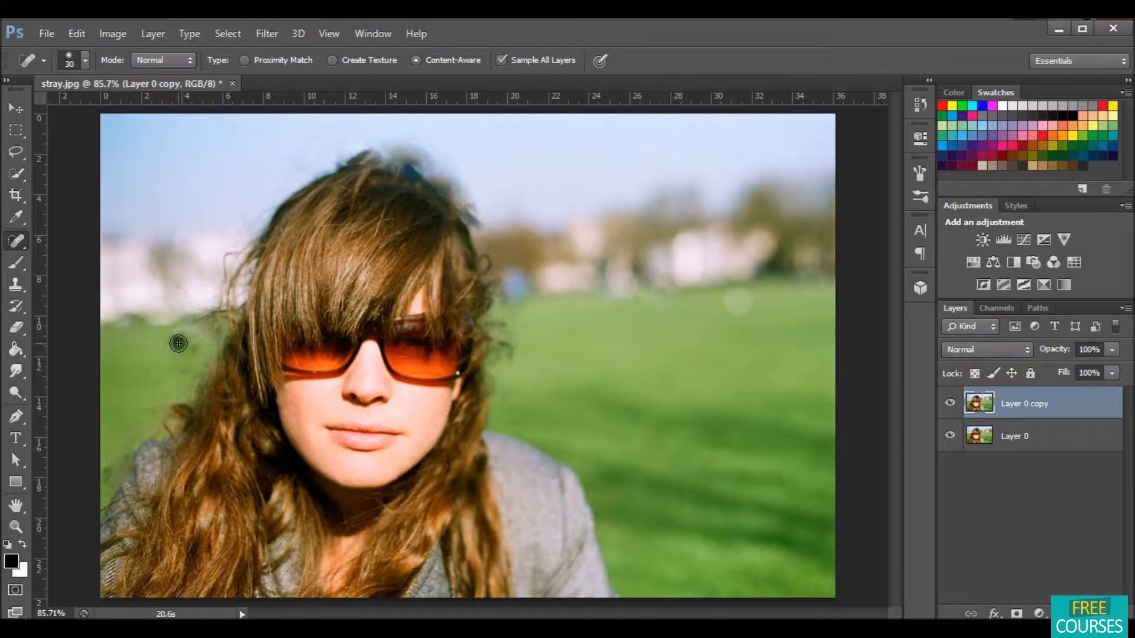
{"action": "left_click", "coordinate": [193, 349]}
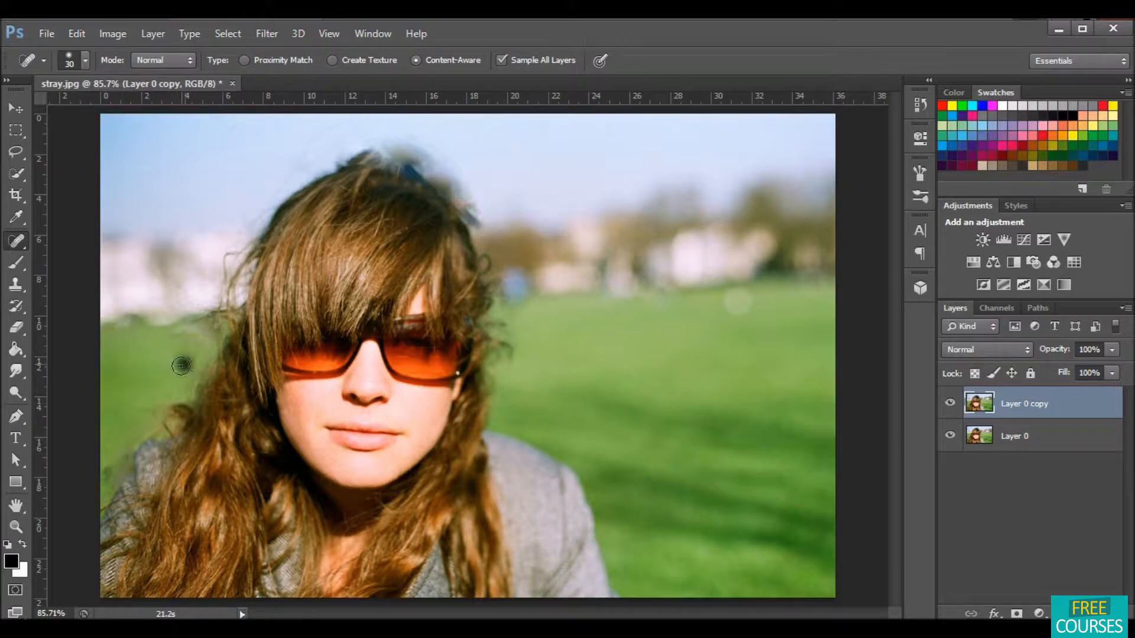
{"action": "left_click", "coordinate": [161, 254]}
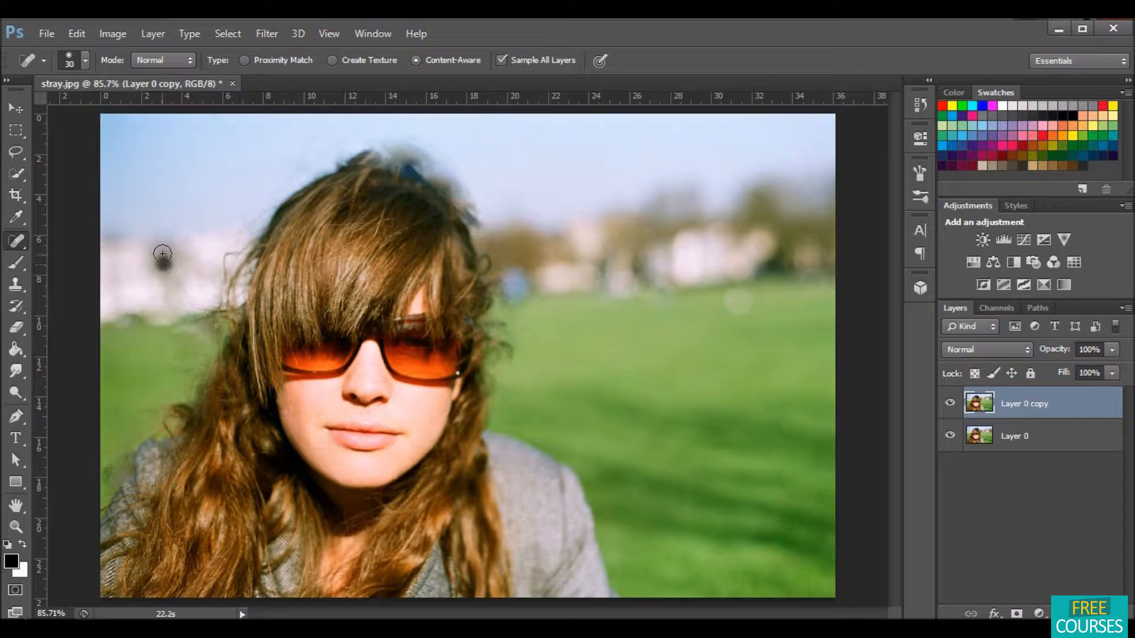
{"action": "left_click", "coordinate": [187, 254]}
{"action": "left_click", "coordinate": [199, 263]}
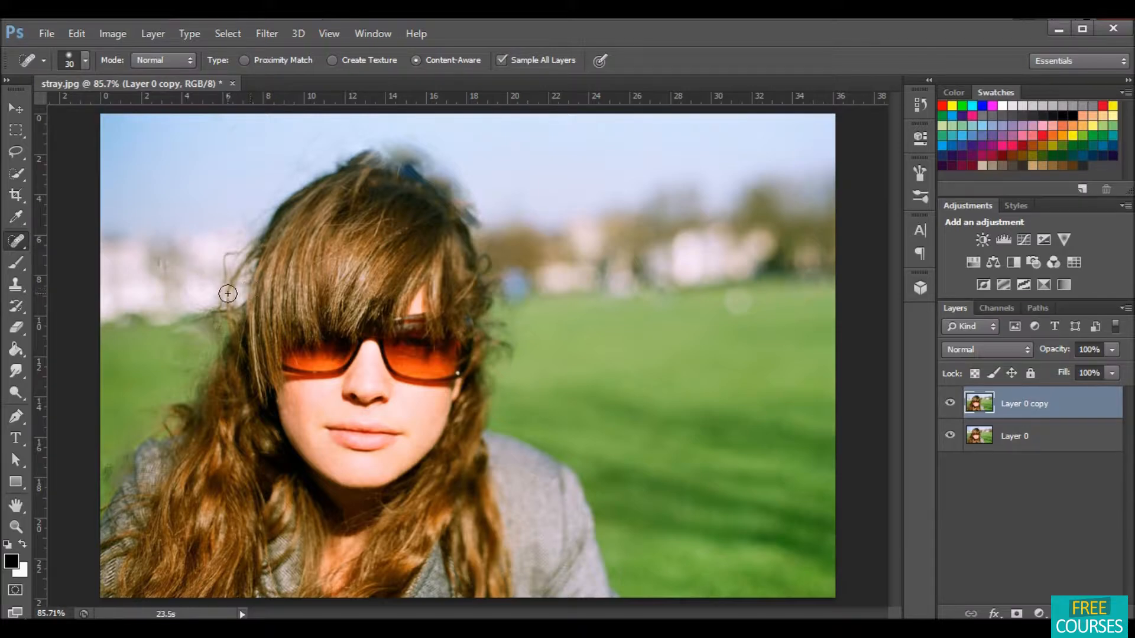
{"action": "left_click_drag", "start_coordinate": [212, 296], "coordinate": [226, 296]}
{"action": "mouse_move", "coordinate": [225, 256]}
{"action": "left_mouse_down"}
{"action": "mouse_move", "coordinate": [245, 253]}
{"action": "mouse_move", "coordinate": [235, 301]}
{"action": "left_mouse_up"}
{"action": "left_click", "coordinate": [223, 282]}
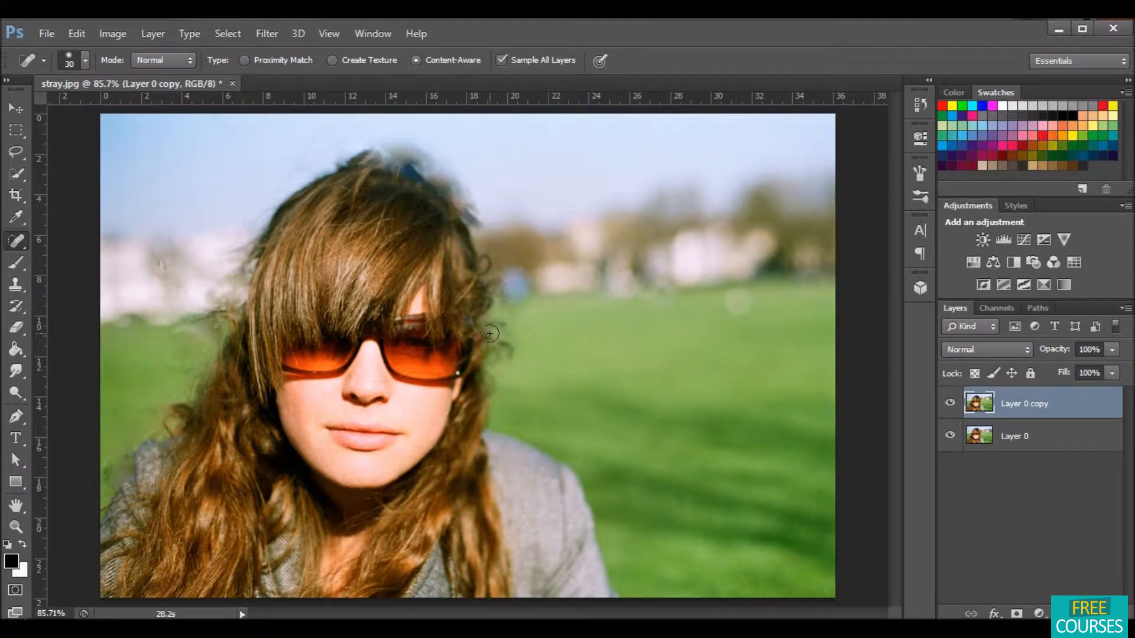
Step: Heal the loose strands along the right side and lower edges of the hair, redoing one undone stroke
{"action": "mouse_move", "coordinate": [506, 350]}
{"action": "left_mouse_down"}
{"action": "mouse_move", "coordinate": [524, 365]}
{"action": "mouse_move", "coordinate": [496, 344]}
{"action": "mouse_move", "coordinate": [494, 318]}
{"action": "mouse_move", "coordinate": [510, 315]}
{"action": "mouse_move", "coordinate": [493, 421]}
{"action": "mouse_move", "coordinate": [545, 392]}
{"action": "left_mouse_up"}
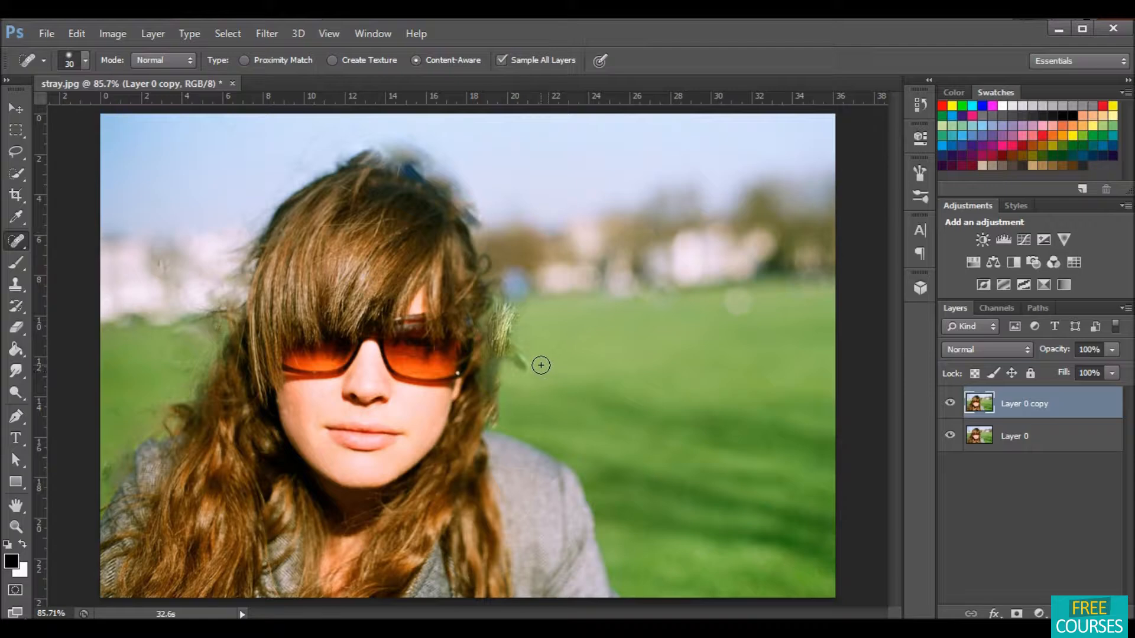
{"action": "key", "text": "ctrl+z"}
{"action": "mouse_move", "coordinate": [512, 355]}
{"action": "left_mouse_down"}
{"action": "mouse_move", "coordinate": [493, 338]}
{"action": "mouse_move", "coordinate": [514, 326]}
{"action": "mouse_move", "coordinate": [492, 327]}
{"action": "mouse_move", "coordinate": [505, 354]}
{"action": "mouse_move", "coordinate": [486, 416]}
{"action": "left_mouse_up"}
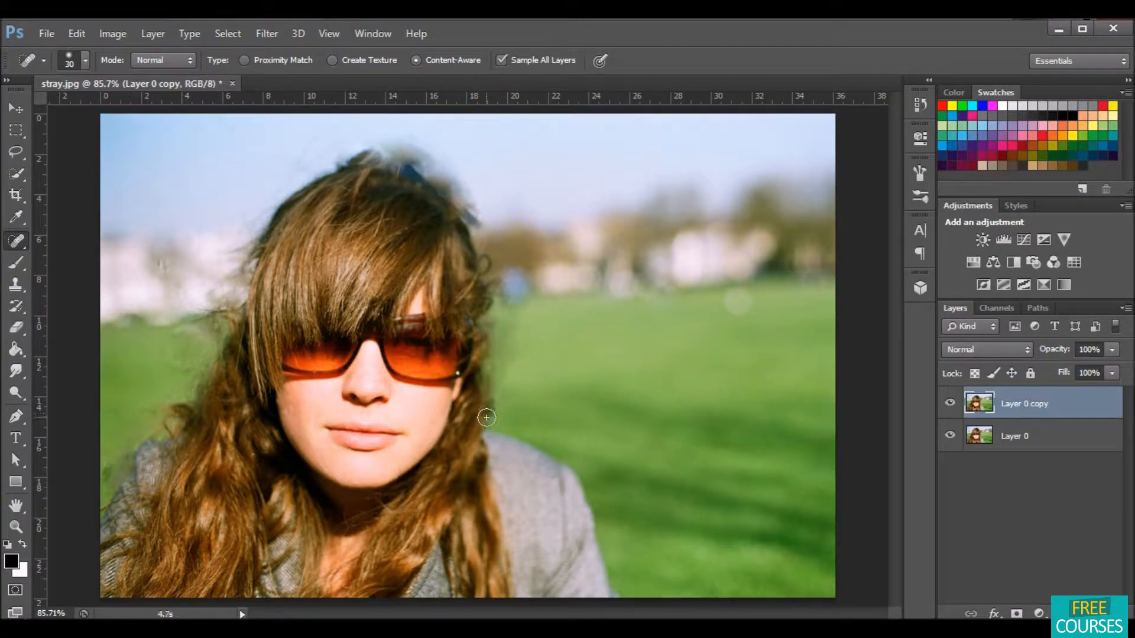
{"action": "left_click_drag", "start_coordinate": [495, 478], "coordinate": [500, 566]}
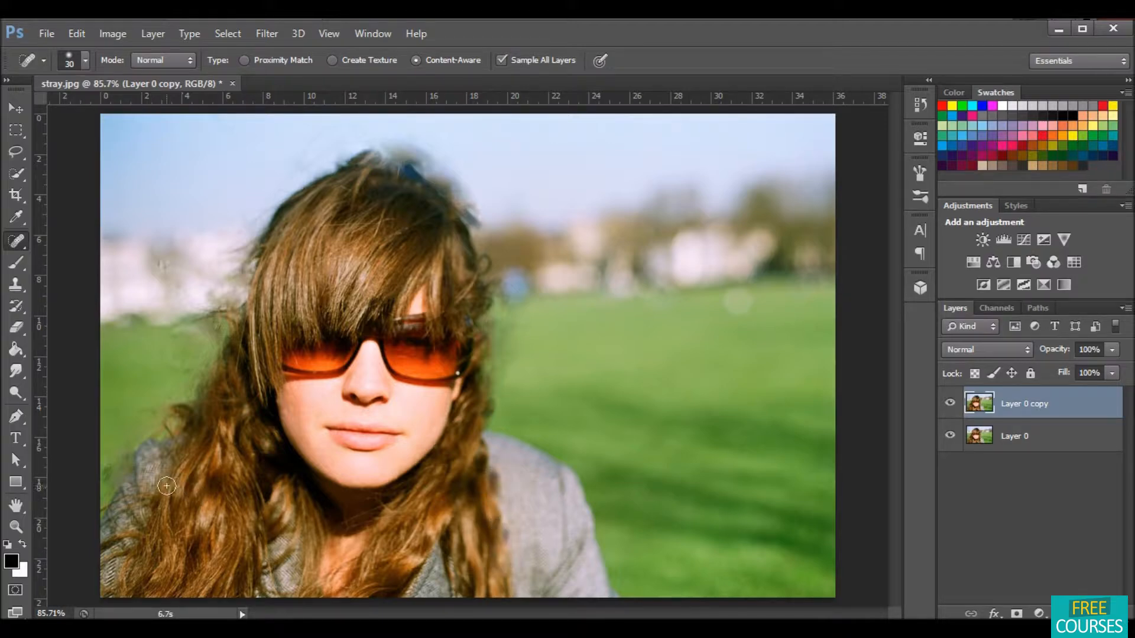
{"action": "mouse_move", "coordinate": [143, 412]}
{"action": "left_mouse_down"}
{"action": "mouse_move", "coordinate": [186, 415]}
{"action": "mouse_move", "coordinate": [160, 422]}
{"action": "mouse_move", "coordinate": [181, 425]}
{"action": "mouse_move", "coordinate": [215, 343]}
{"action": "left_mouse_up"}
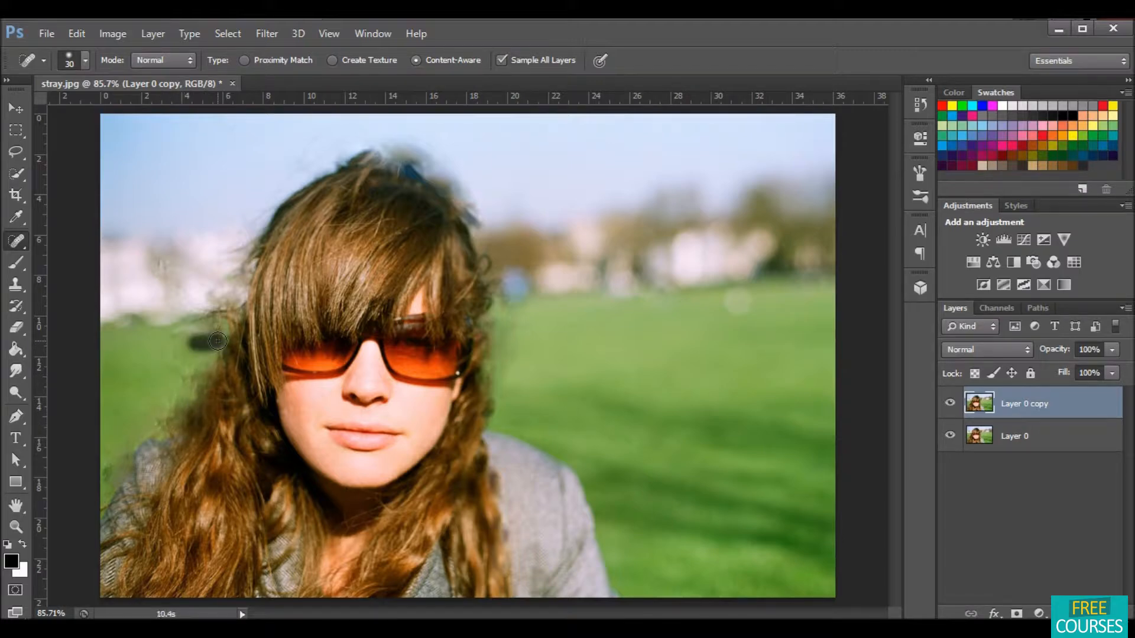
Step: Switch to the Healing Brush Tool and smooth the outline at the top of the head with strokes
{"action": "right_click", "coordinate": [23, 237]}
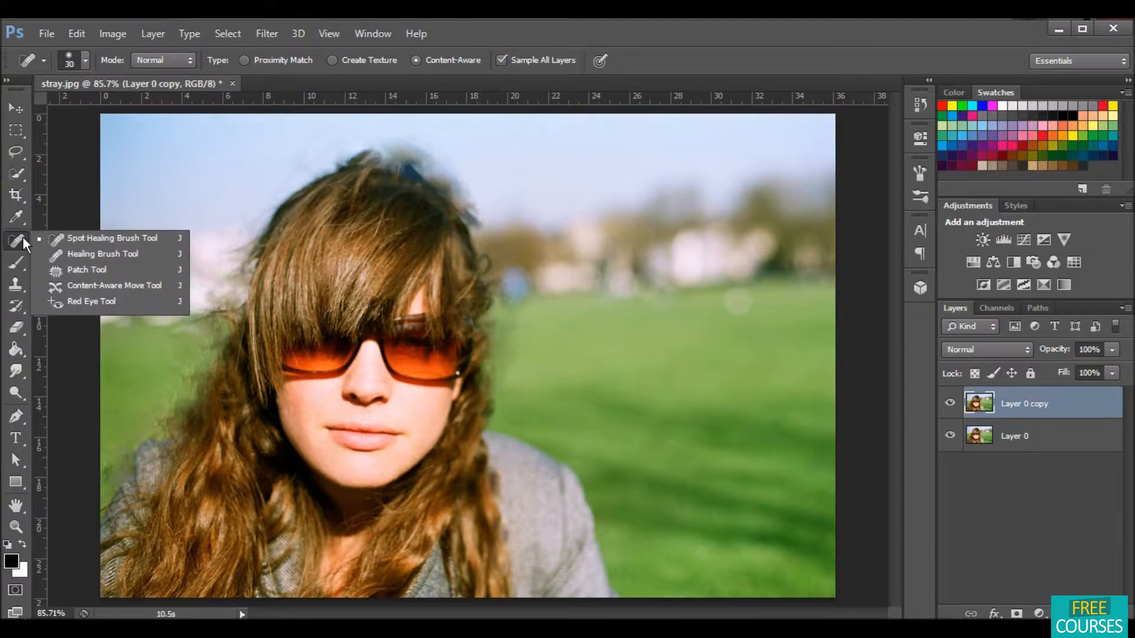
{"action": "left_click", "coordinate": [76, 250]}
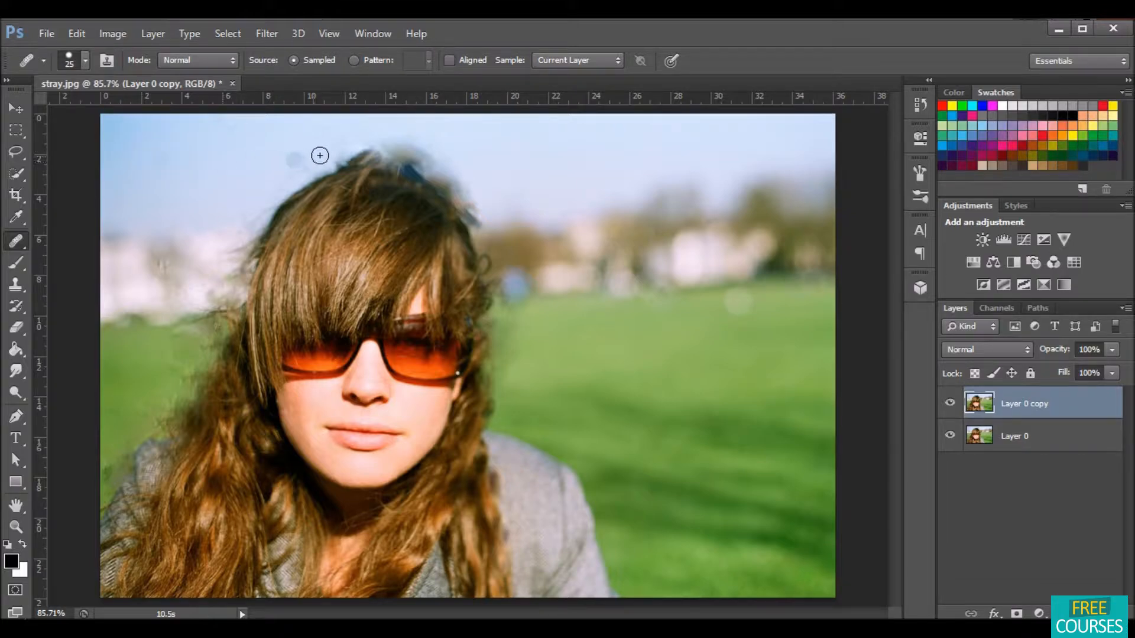
{"action": "left_click_drag", "start_coordinate": [379, 142], "coordinate": [432, 163]}
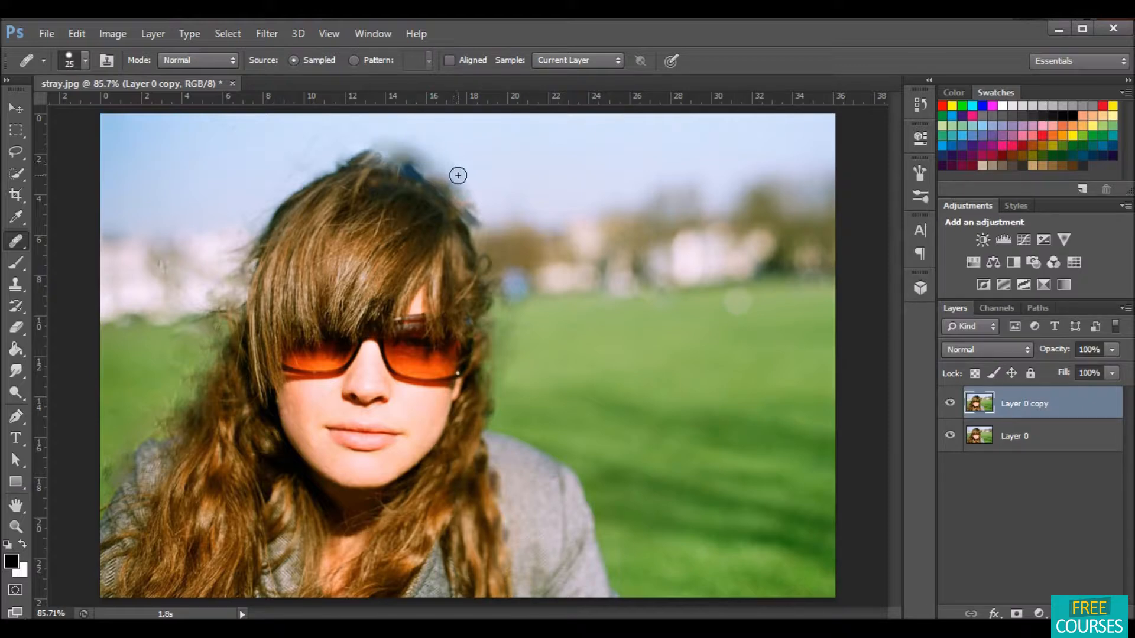
{"action": "left_click", "coordinate": [479, 168], "text": "alt"}
{"action": "mouse_move", "coordinate": [463, 179]}
{"action": "left_mouse_down"}
{"action": "mouse_move", "coordinate": [474, 224]}
{"action": "mouse_move", "coordinate": [489, 198]}
{"action": "left_mouse_up"}
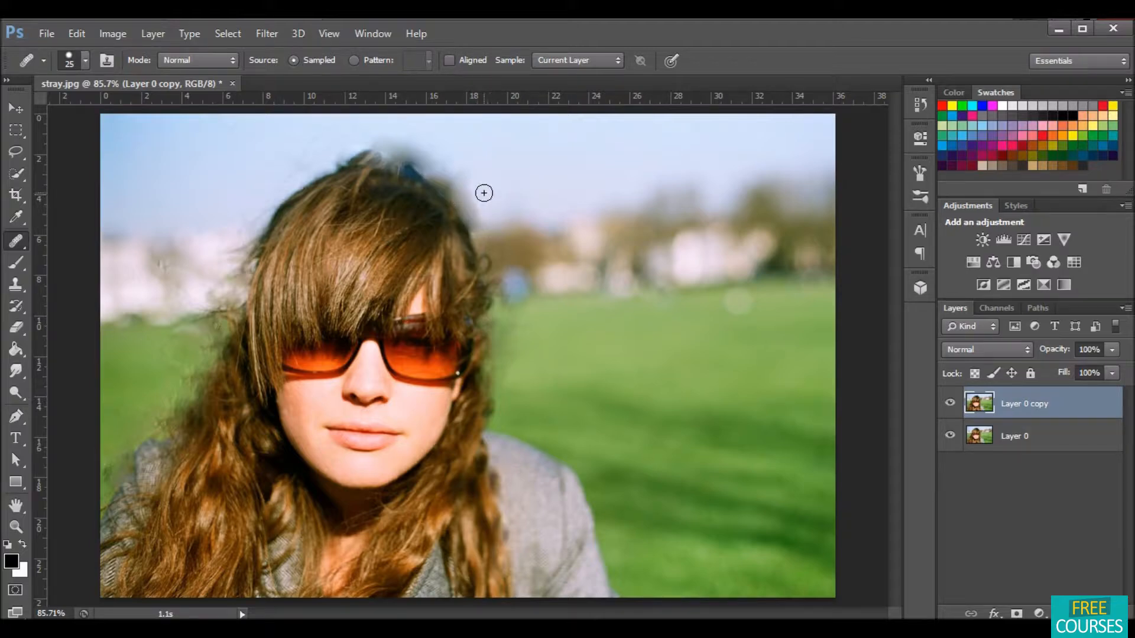
{"action": "left_click_drag", "start_coordinate": [417, 163], "coordinate": [400, 152]}
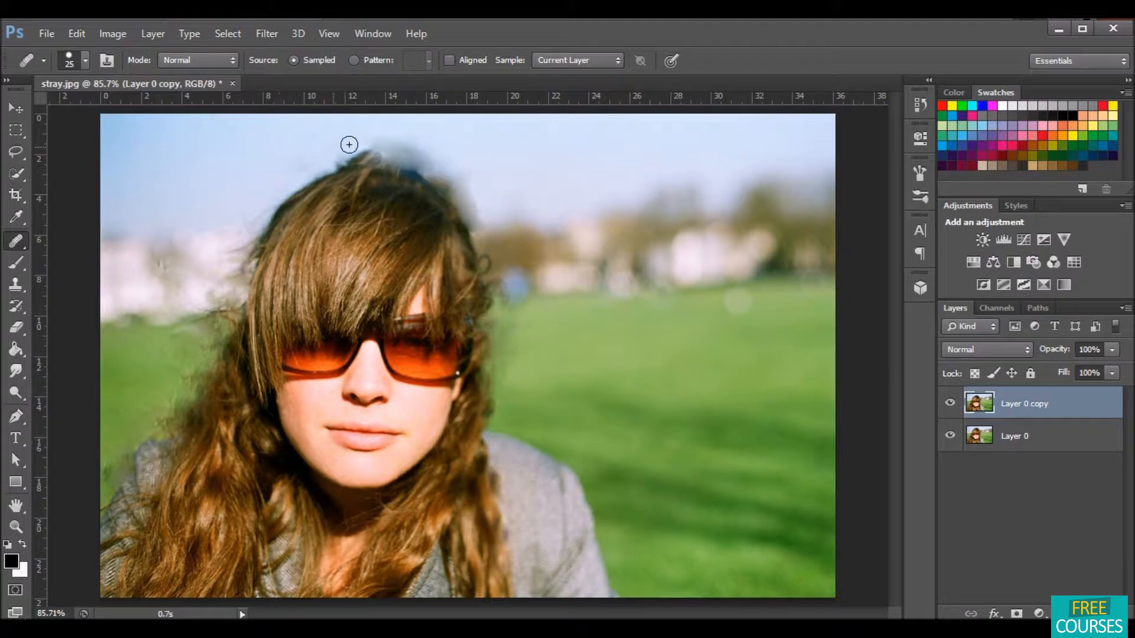
{"action": "left_click_drag", "start_coordinate": [367, 139], "coordinate": [406, 157]}
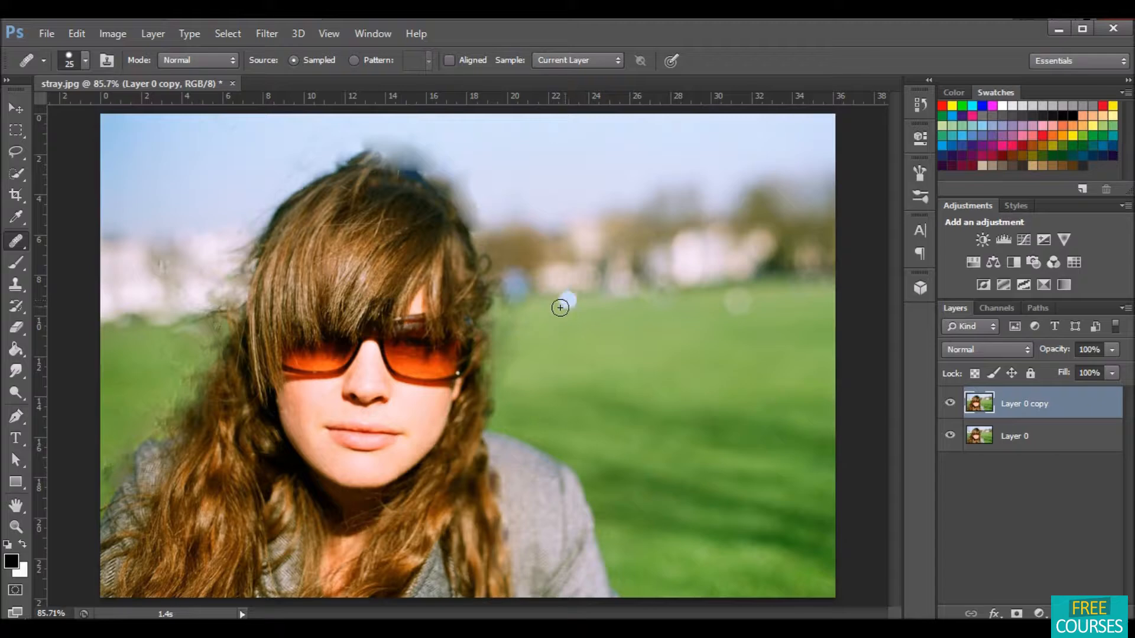
{"action": "left_click", "coordinate": [488, 336]}
Step: Toggle the retouched copy layer's visibility repeatedly to compare the cleaned hair with the original
{"action": "left_click", "coordinate": [16, 106]}
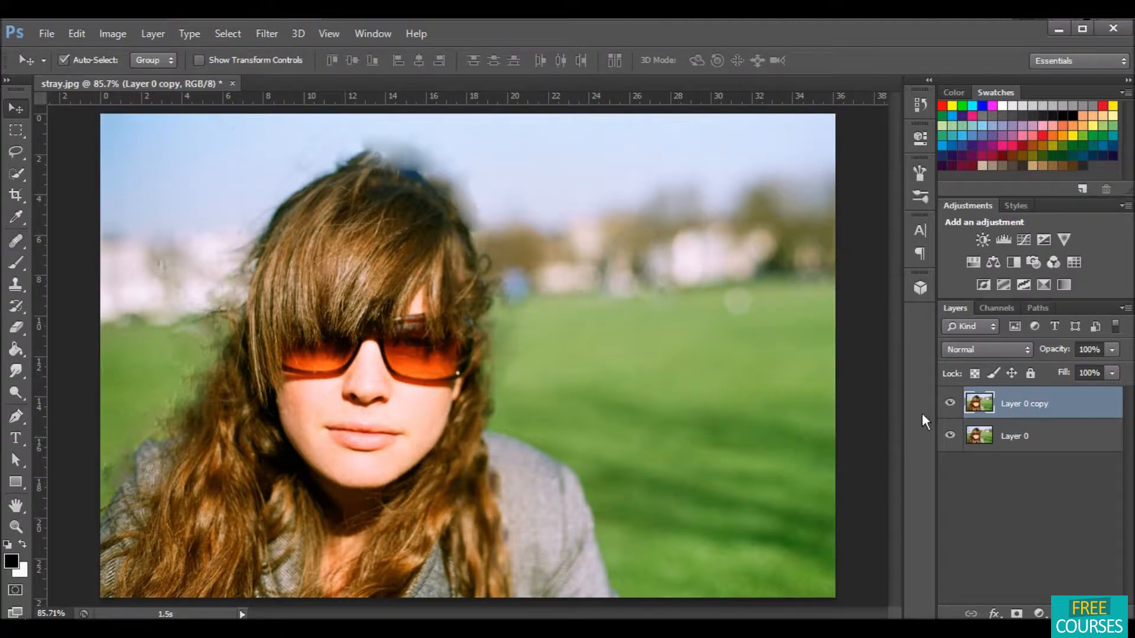
{"action": "left_click", "coordinate": [950, 404]}
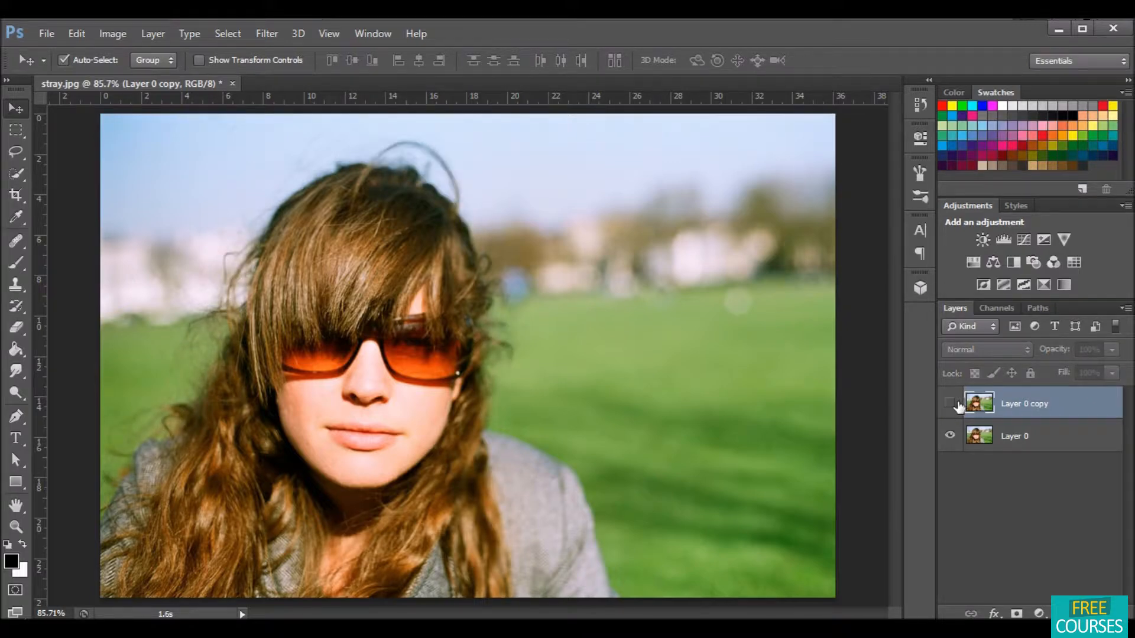
{"action": "left_click", "coordinate": [949, 406]}
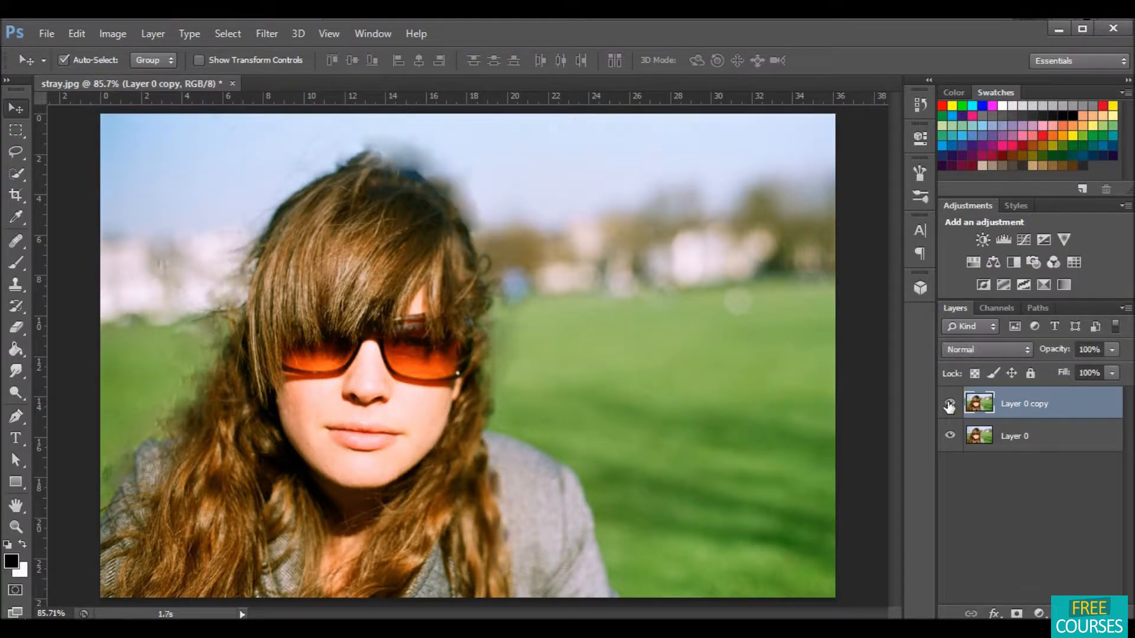
{"action": "left_click", "coordinate": [949, 405]}
{"action": "left_click", "coordinate": [949, 405]}
{"action": "left_click", "coordinate": [949, 405]}
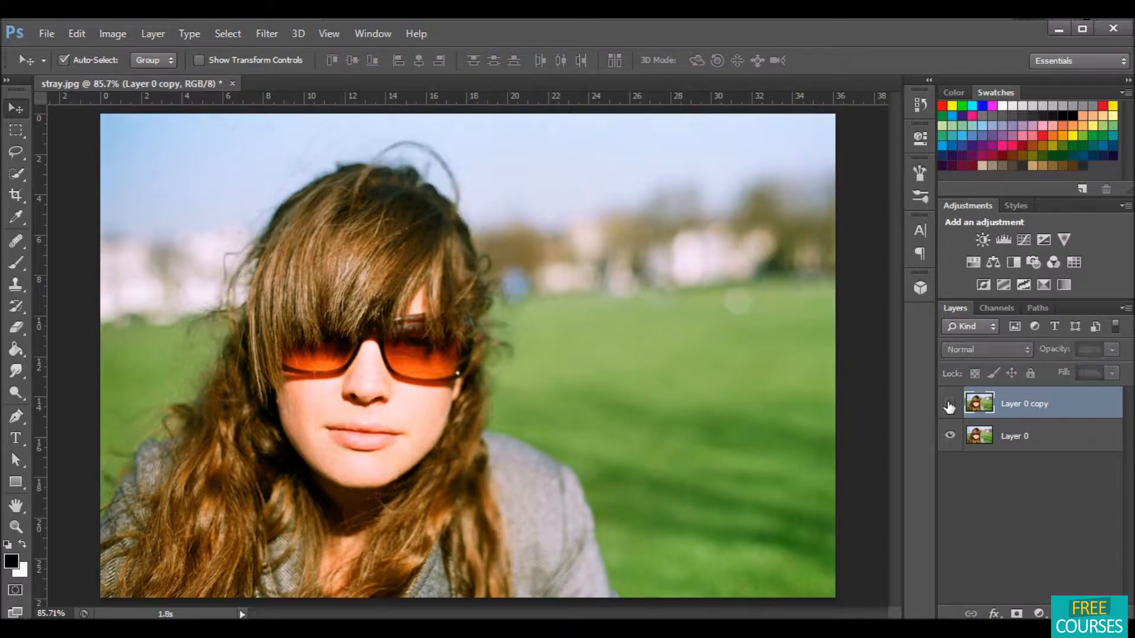
{"action": "left_click", "coordinate": [949, 405]}
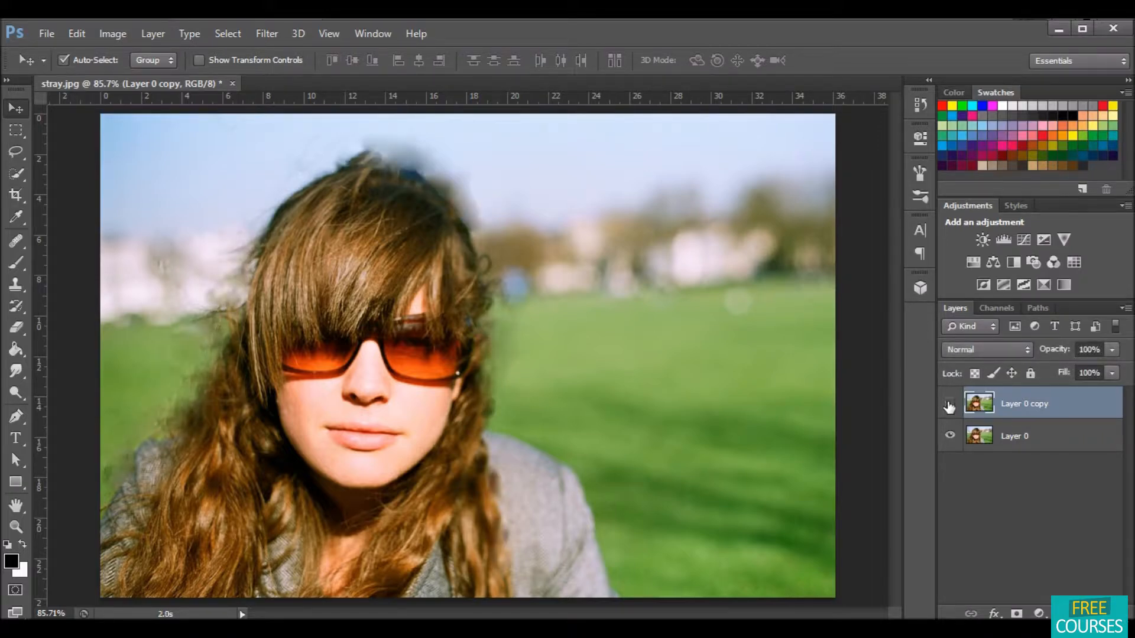
{"action": "left_click", "coordinate": [949, 406]}
{"action": "left_click", "coordinate": [949, 406]}
{"action": "left_click", "coordinate": [949, 406]}
{"action": "left_click", "coordinate": [949, 405]}
{"action": "left_click", "coordinate": [949, 406]}
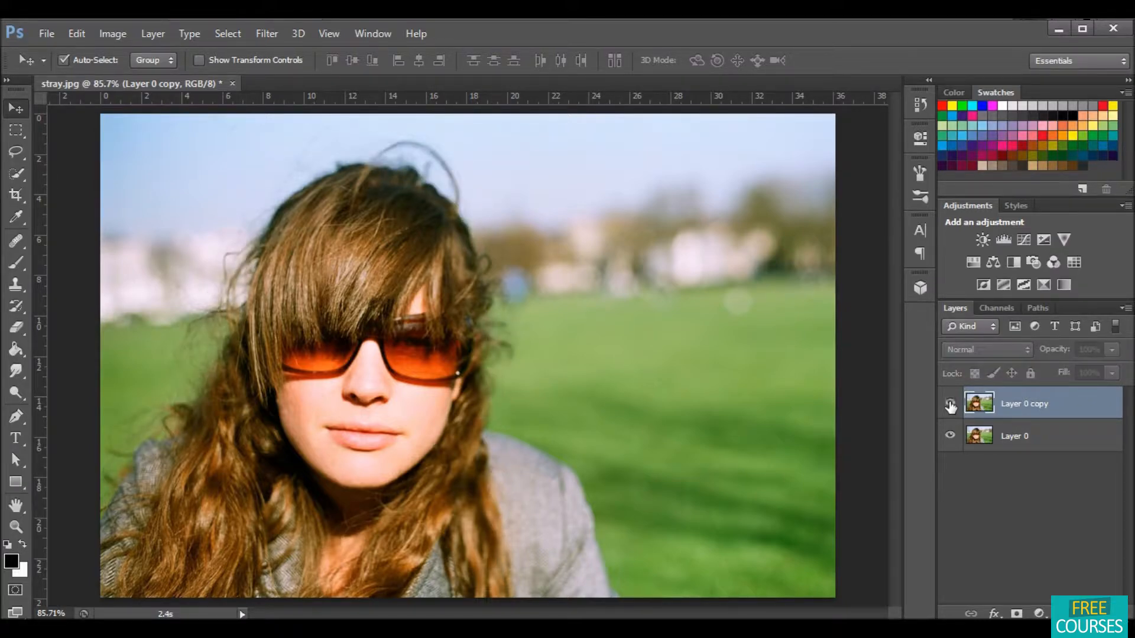
{"action": "left_click", "coordinate": [949, 406]}
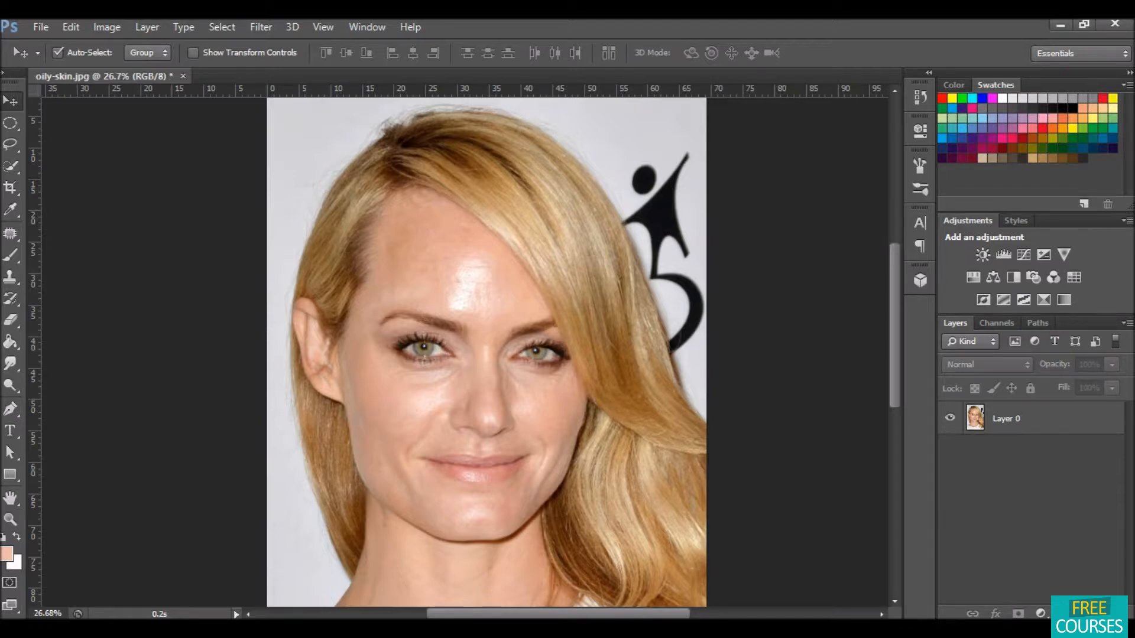
Step: On the oily-skin photo, add a new empty layer and pick the Brush Tool with a soft 250 px tip
{"action": "left_click", "coordinate": [1085, 613]}
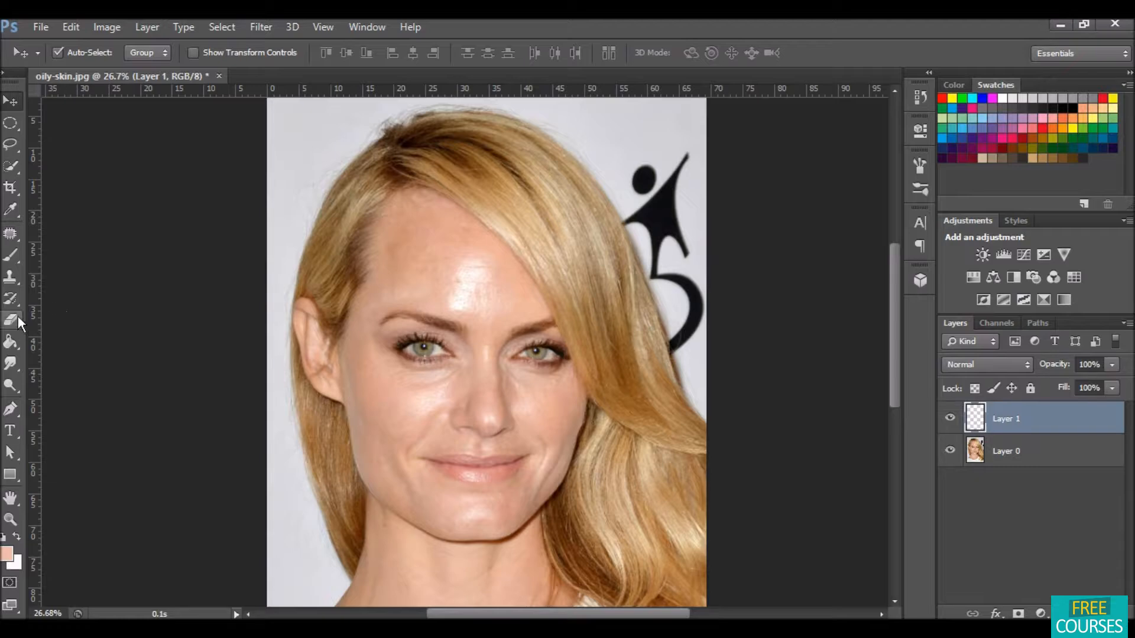
{"action": "left_click", "coordinate": [8, 255]}
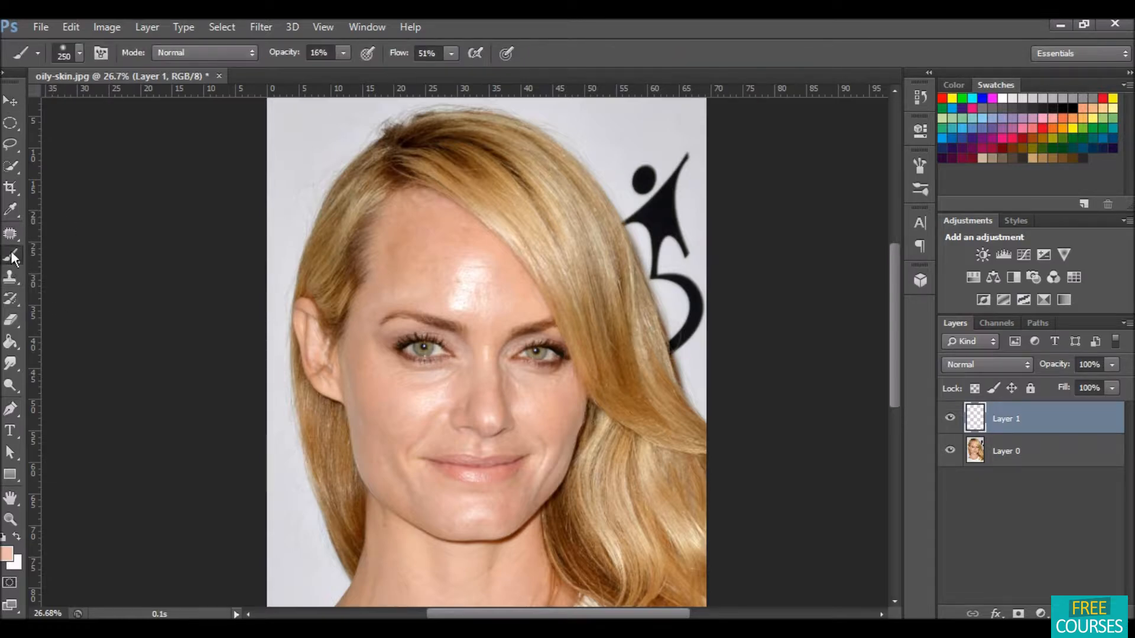
{"action": "left_click", "coordinate": [81, 54]}
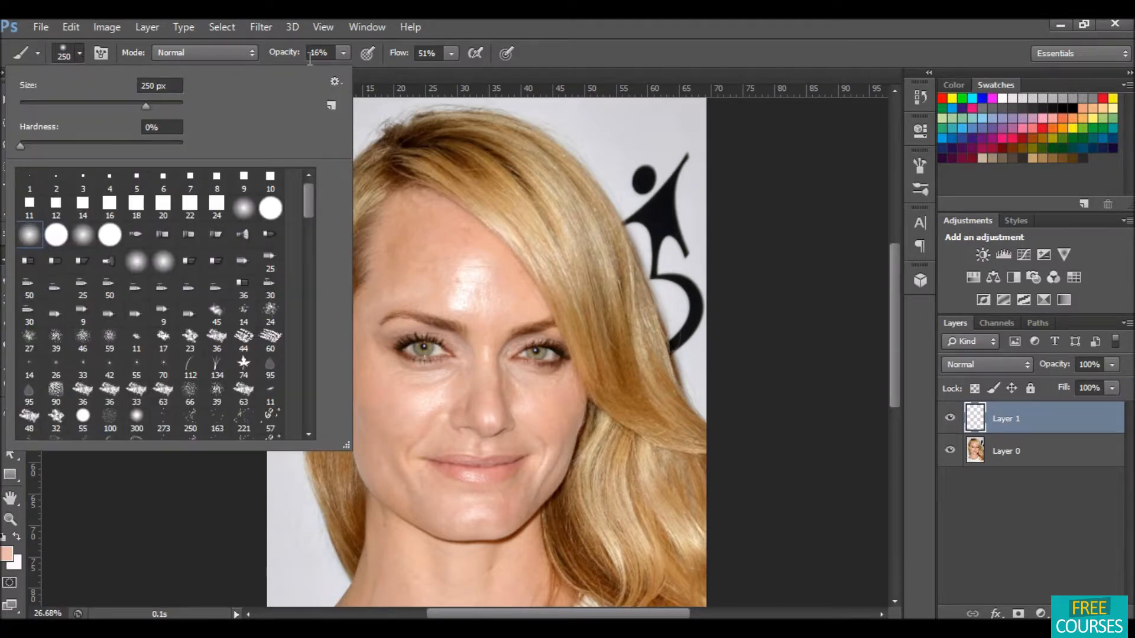
{"action": "left_click", "coordinate": [516, 19]}
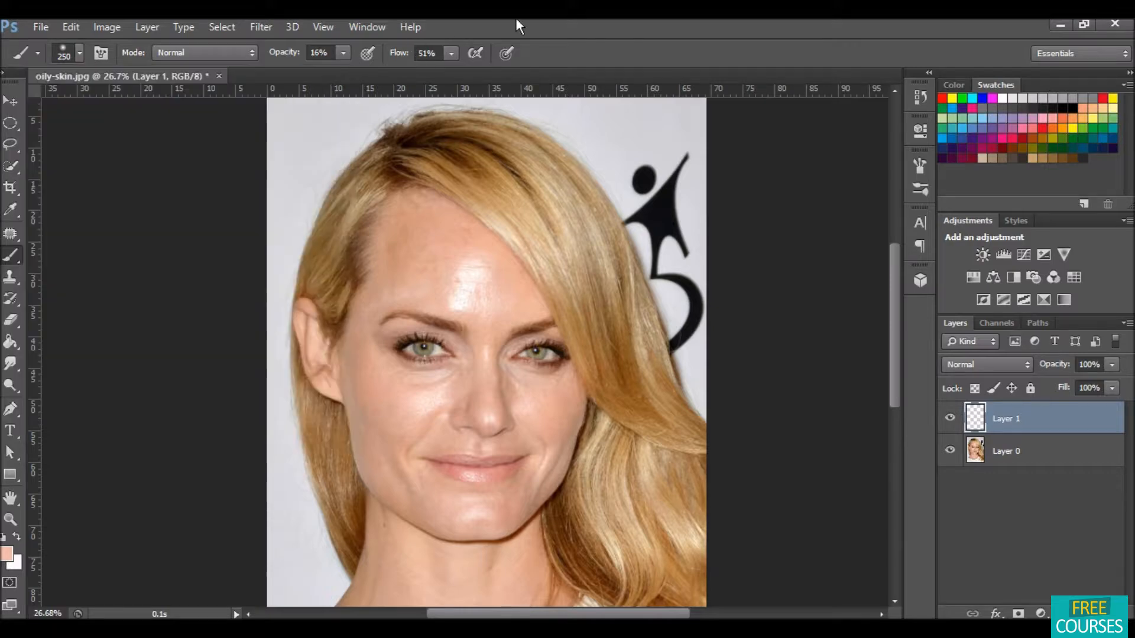
{"action": "left_click", "coordinate": [344, 50]}
{"action": "left_click", "coordinate": [197, 148]}
Step: Paint soft skin-tone strokes on the new layer over the shiny forehead, cheeks, nose and chin
{"action": "left_click", "coordinate": [443, 280], "text": "alt"}
{"action": "left_click", "coordinate": [462, 268], "text": "alt"}
{"action": "mouse_move", "coordinate": [464, 268]}
{"action": "left_mouse_down"}
{"action": "mouse_move", "coordinate": [453, 328]}
{"action": "mouse_move", "coordinate": [485, 309]}
{"action": "mouse_move", "coordinate": [491, 277]}
{"action": "mouse_move", "coordinate": [475, 251]}
{"action": "mouse_move", "coordinate": [495, 244]}
{"action": "mouse_move", "coordinate": [457, 281]}
{"action": "mouse_move", "coordinate": [464, 305]}
{"action": "mouse_move", "coordinate": [472, 294]}
{"action": "mouse_move", "coordinate": [450, 310]}
{"action": "mouse_move", "coordinate": [480, 266]}
{"action": "mouse_move", "coordinate": [466, 256]}
{"action": "mouse_move", "coordinate": [443, 280]}
{"action": "mouse_move", "coordinate": [458, 289]}
{"action": "mouse_move", "coordinate": [451, 307]}
{"action": "mouse_move", "coordinate": [485, 299]}
{"action": "mouse_move", "coordinate": [486, 261]}
{"action": "mouse_move", "coordinate": [452, 288]}
{"action": "mouse_move", "coordinate": [494, 298]}
{"action": "mouse_move", "coordinate": [410, 290]}
{"action": "mouse_move", "coordinate": [459, 269]}
{"action": "mouse_move", "coordinate": [452, 292]}
{"action": "mouse_move", "coordinate": [470, 292]}
{"action": "mouse_move", "coordinate": [460, 312]}
{"action": "mouse_move", "coordinate": [468, 295]}
{"action": "mouse_move", "coordinate": [473, 308]}
{"action": "mouse_move", "coordinate": [486, 296]}
{"action": "mouse_move", "coordinate": [473, 268]}
{"action": "left_mouse_up"}
{"action": "left_click", "coordinate": [404, 402], "text": "alt"}
{"action": "mouse_move", "coordinate": [404, 402]}
{"action": "left_mouse_down"}
{"action": "mouse_move", "coordinate": [480, 380]}
{"action": "mouse_move", "coordinate": [441, 392]}
{"action": "mouse_move", "coordinate": [427, 429]}
{"action": "mouse_move", "coordinate": [462, 394]}
{"action": "mouse_move", "coordinate": [396, 409]}
{"action": "mouse_move", "coordinate": [458, 383]}
{"action": "mouse_move", "coordinate": [416, 406]}
{"action": "mouse_move", "coordinate": [445, 403]}
{"action": "mouse_move", "coordinate": [429, 429]}
{"action": "mouse_move", "coordinate": [428, 399]}
{"action": "mouse_move", "coordinate": [454, 367]}
{"action": "mouse_move", "coordinate": [458, 378]}
{"action": "mouse_move", "coordinate": [414, 399]}
{"action": "mouse_move", "coordinate": [432, 380]}
{"action": "mouse_move", "coordinate": [394, 409]}
{"action": "mouse_move", "coordinate": [444, 400]}
{"action": "left_mouse_up"}
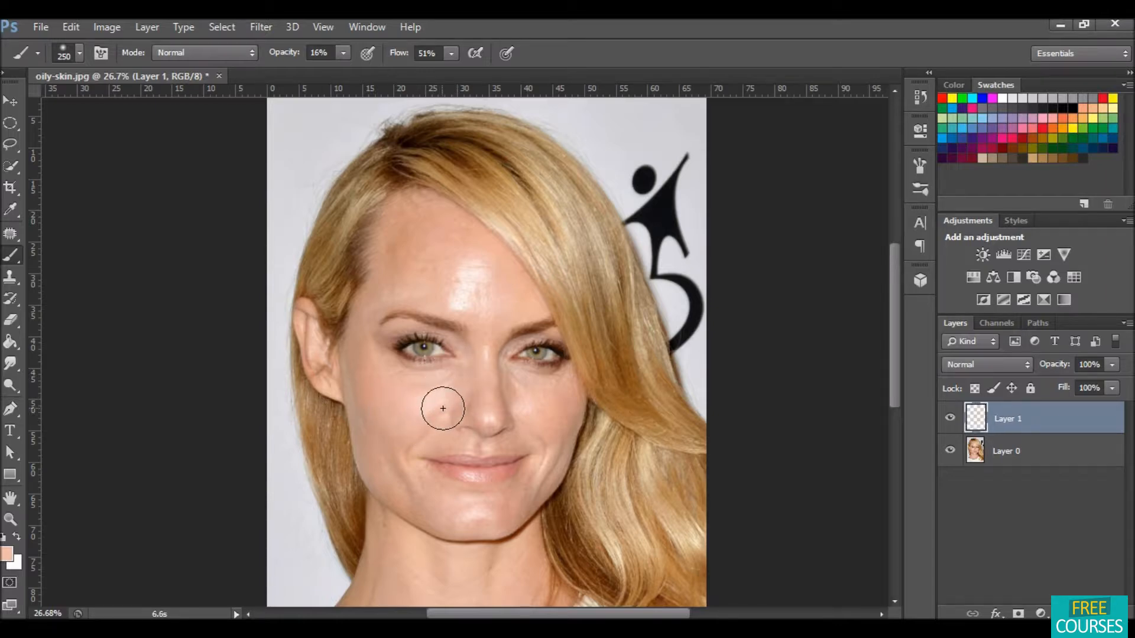
{"action": "left_click", "coordinate": [538, 402], "text": "alt"}
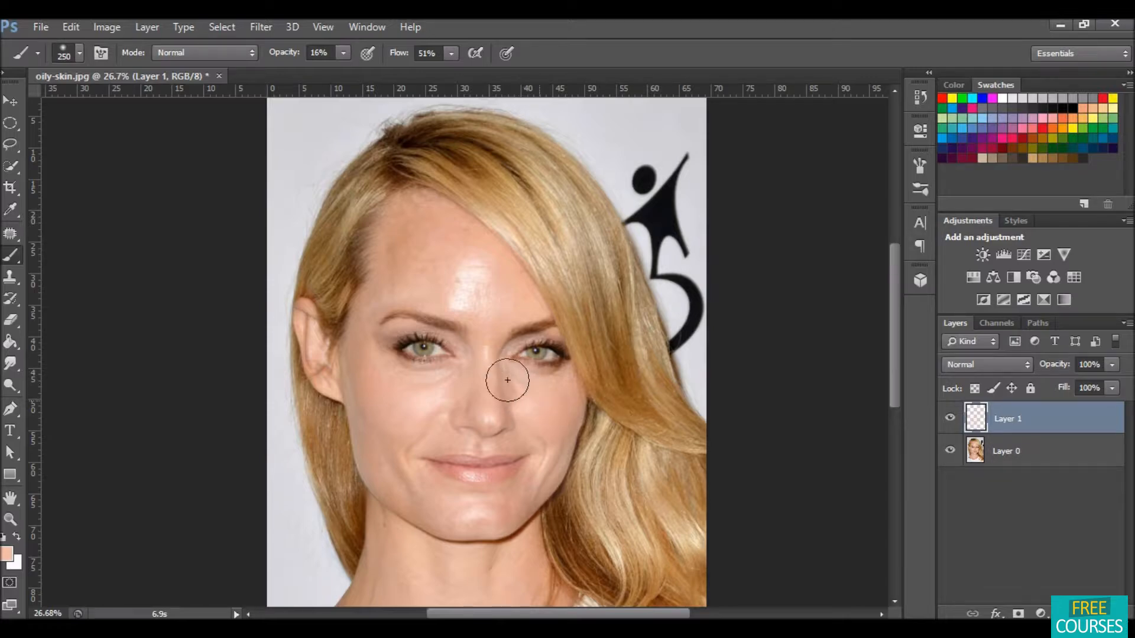
{"action": "left_click_drag", "start_coordinate": [535, 387], "coordinate": [535, 397]}
{"action": "left_click_drag", "start_coordinate": [480, 500], "coordinate": [495, 514]}
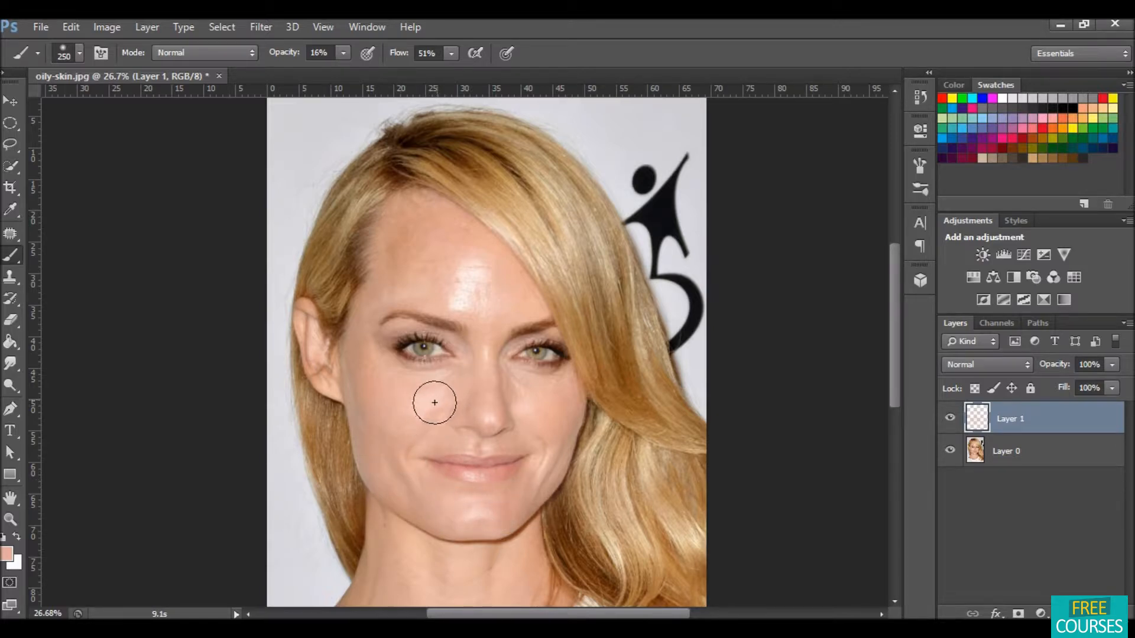
Step: Paint over the remaining left cheek and forehead shine, undo the last stroke, and toggle the paint layer to compare
{"action": "left_click", "coordinate": [402, 406], "text": "alt"}
{"action": "mouse_move", "coordinate": [443, 406]}
{"action": "left_mouse_down"}
{"action": "mouse_move", "coordinate": [467, 390]}
{"action": "mouse_move", "coordinate": [449, 407]}
{"action": "mouse_move", "coordinate": [449, 388]}
{"action": "mouse_move", "coordinate": [438, 392]}
{"action": "mouse_move", "coordinate": [456, 390]}
{"action": "mouse_move", "coordinate": [434, 417]}
{"action": "mouse_move", "coordinate": [400, 425]}
{"action": "mouse_move", "coordinate": [439, 405]}
{"action": "mouse_move", "coordinate": [418, 420]}
{"action": "mouse_move", "coordinate": [442, 376]}
{"action": "mouse_move", "coordinate": [427, 402]}
{"action": "left_mouse_up"}
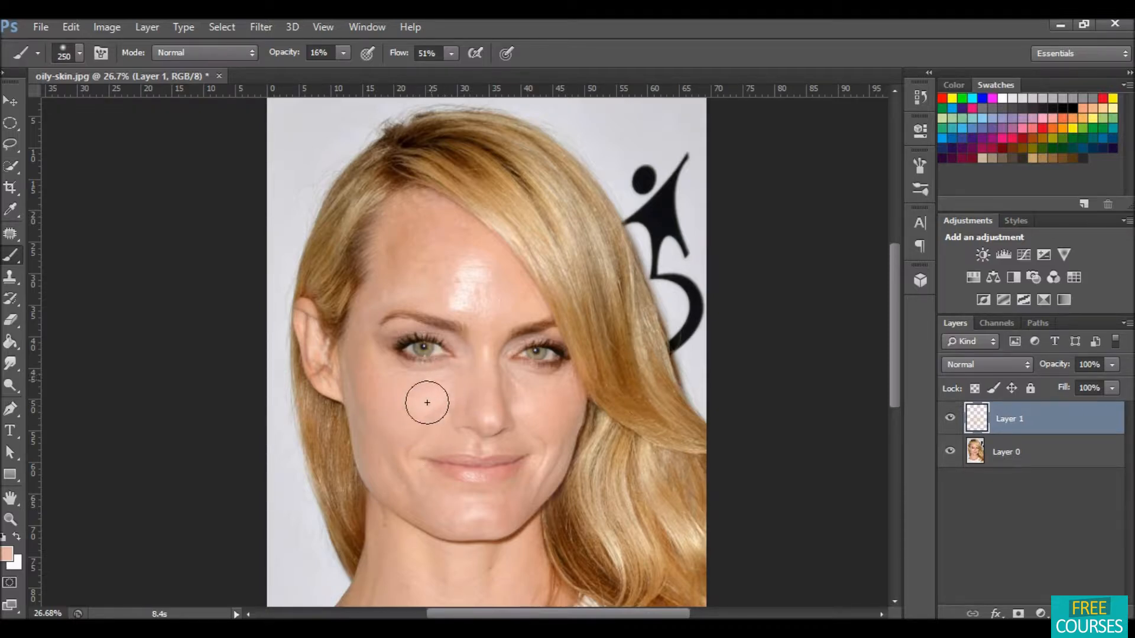
{"action": "left_click", "coordinate": [454, 265], "text": "alt"}
{"action": "left_click_drag", "start_coordinate": [458, 263], "coordinate": [463, 303]}
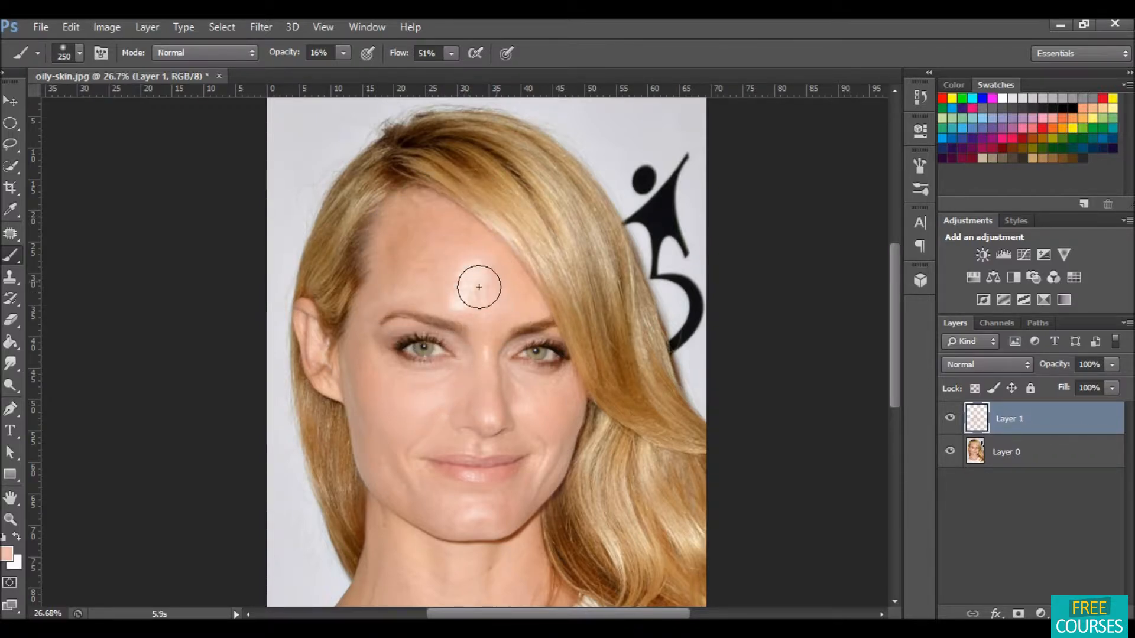
{"action": "key", "text": "ctrl+z"}
{"action": "left_click", "coordinate": [949, 421]}
{"action": "left_click", "coordinate": [950, 421]}
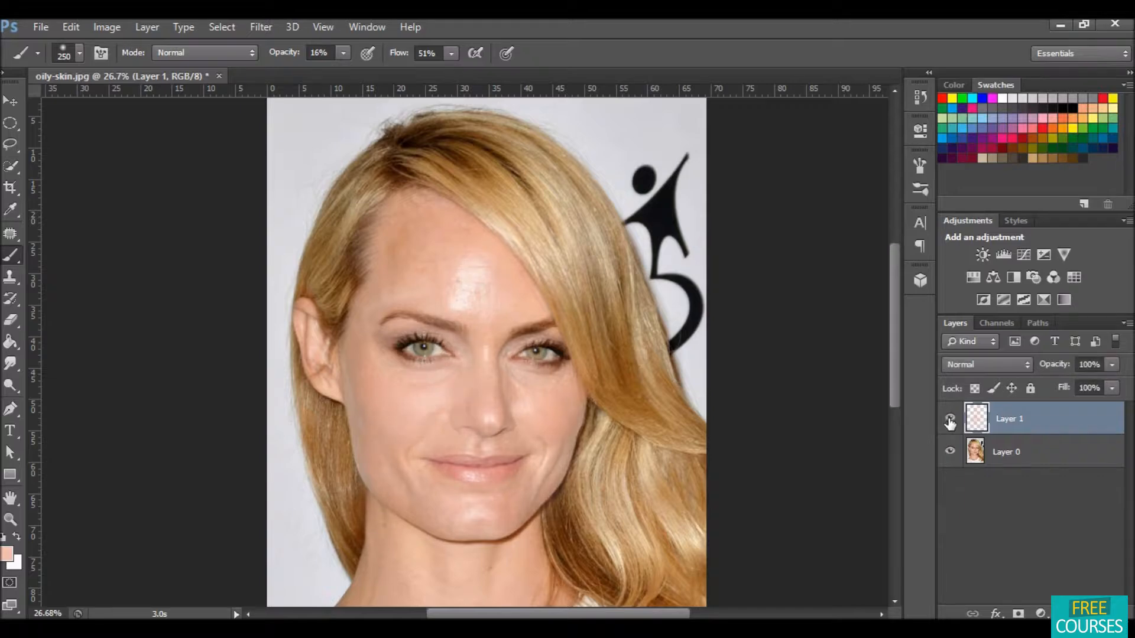
Step: Toggle the skin-paint layer's visibility several times to compare the reduced shine against the original
{"action": "left_click", "coordinate": [950, 421]}
{"action": "left_click", "coordinate": [950, 421]}
{"action": "left_click", "coordinate": [950, 420]}
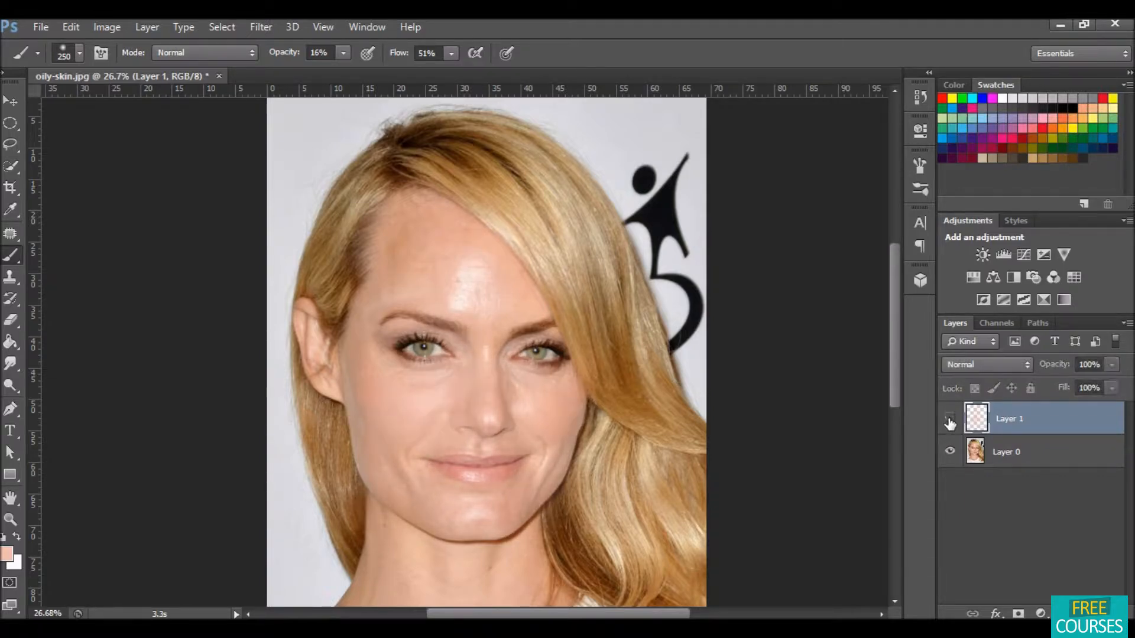
{"action": "left_click", "coordinate": [950, 421]}
{"action": "left_click", "coordinate": [950, 421]}
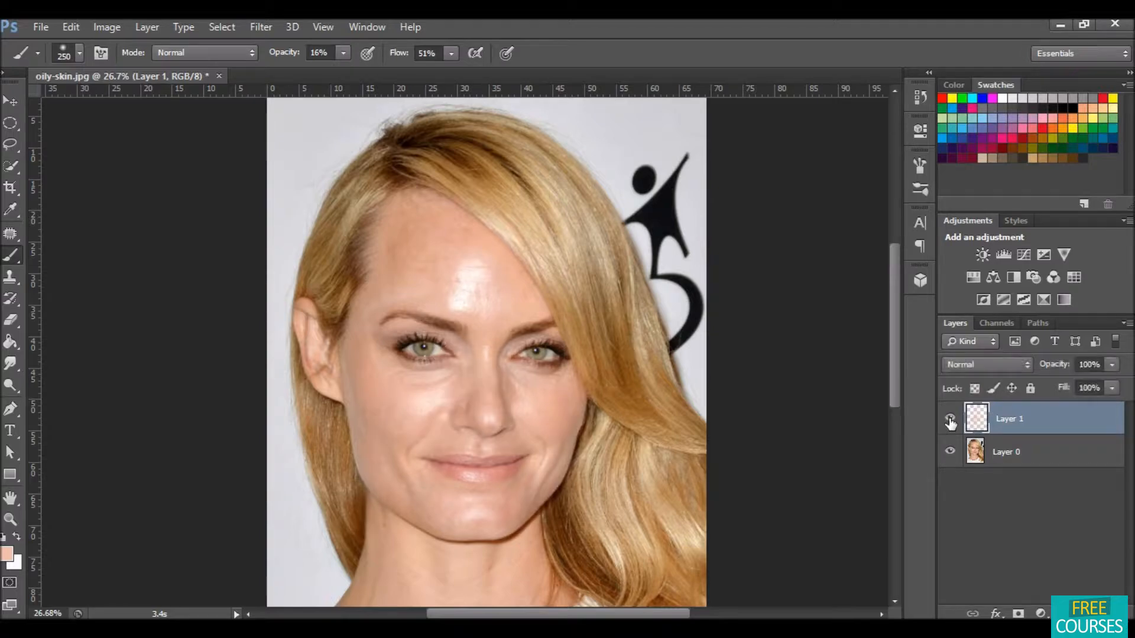
{"action": "left_click", "coordinate": [949, 421]}
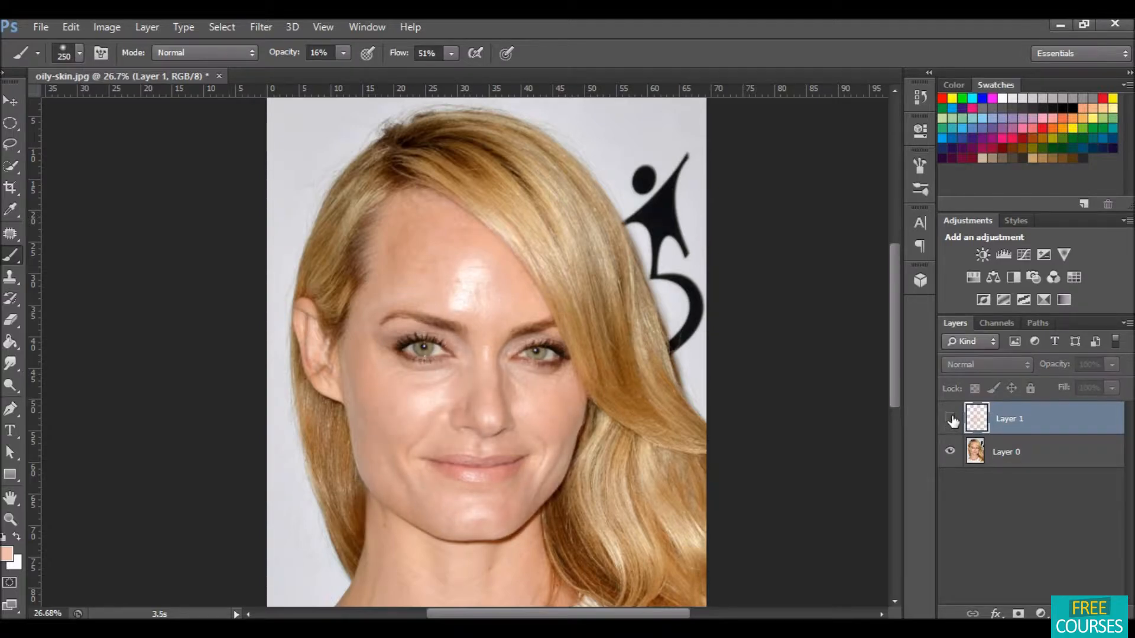
{"action": "left_click", "coordinate": [951, 421]}
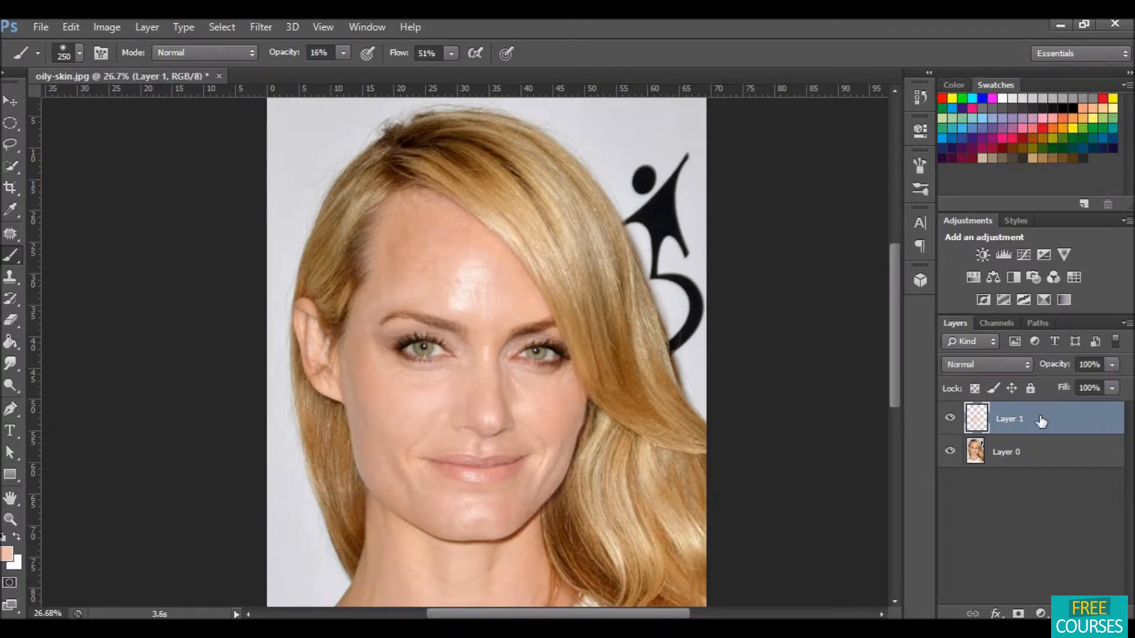
Step: Duplicate the skin-paint layer and merge the copy back down into it to strengthen the effect
{"action": "left_click_drag", "start_coordinate": [1060, 418], "coordinate": [1085, 614]}
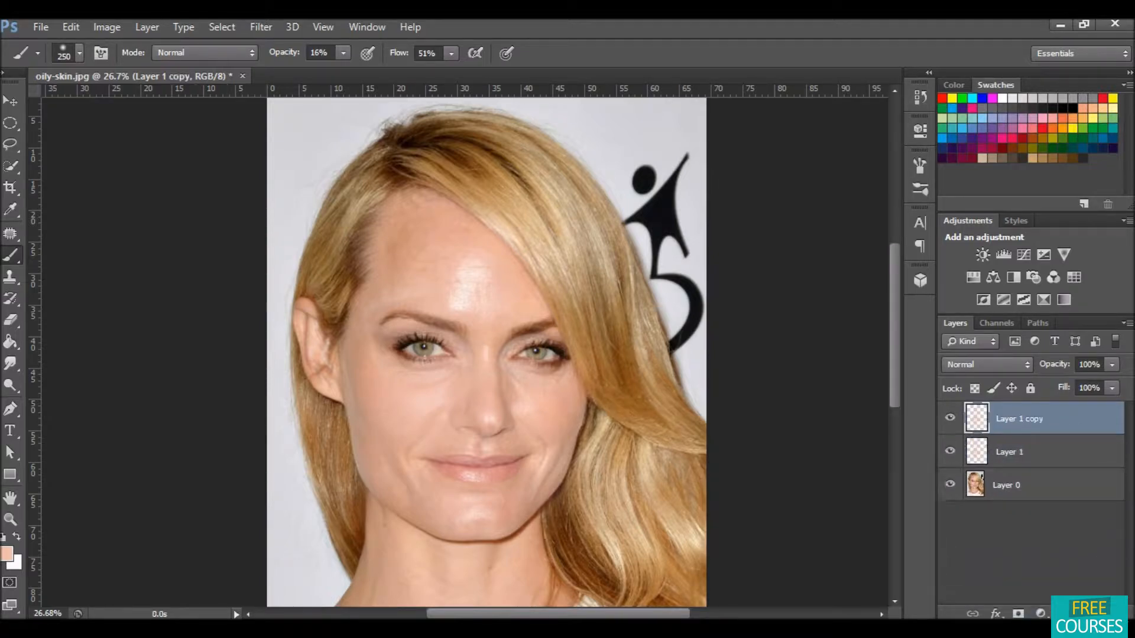
{"action": "right_click", "coordinate": [1034, 413]}
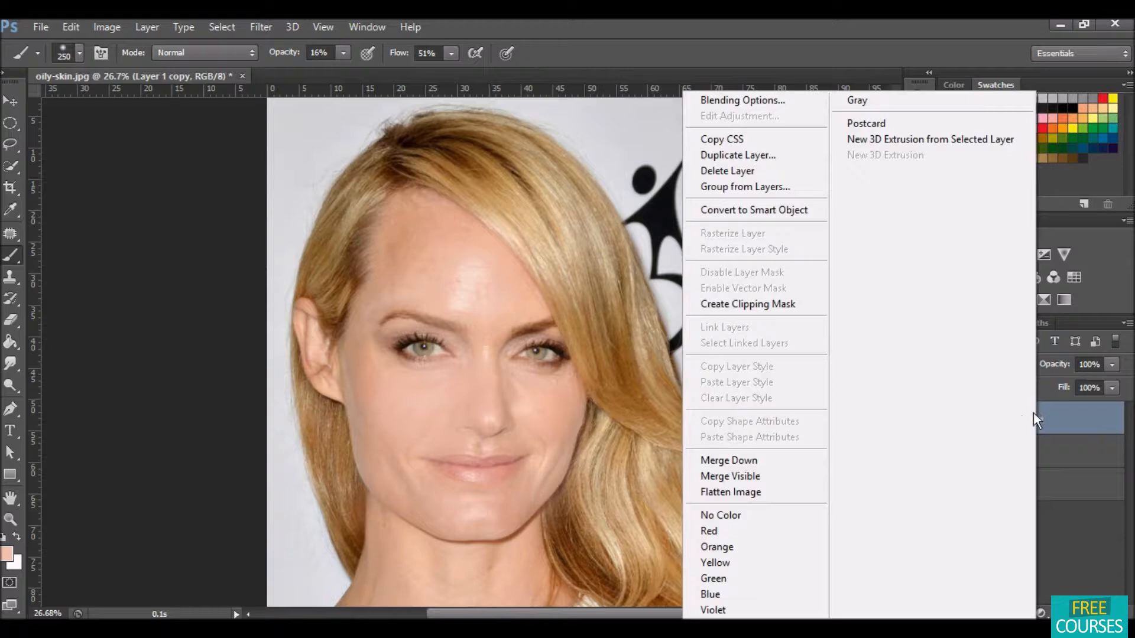
{"action": "left_click", "coordinate": [782, 461]}
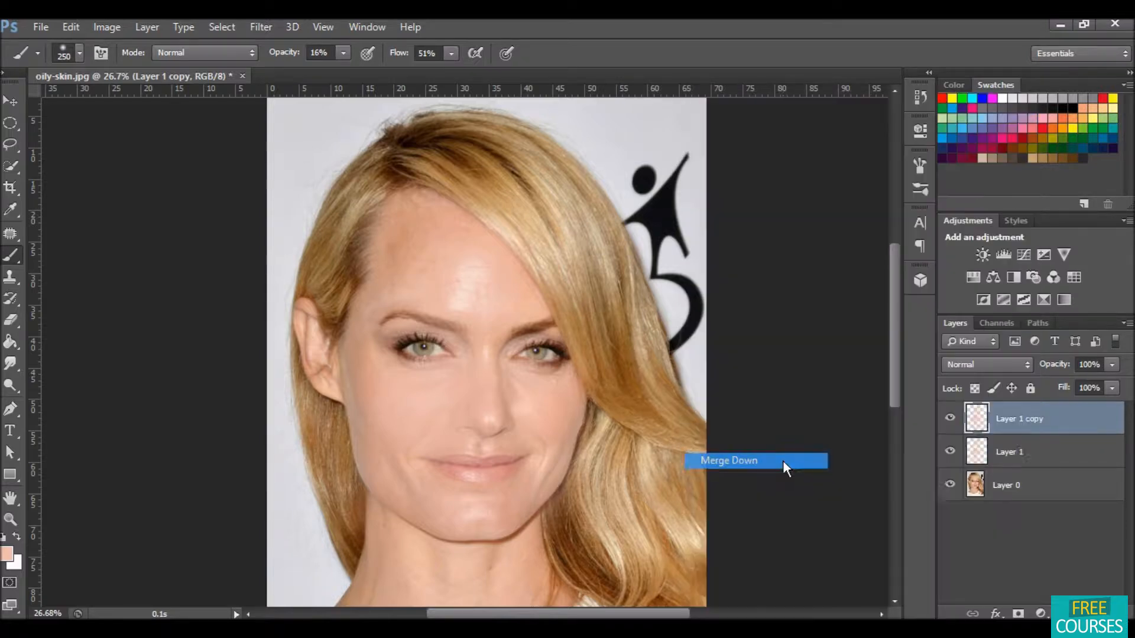
Step: Toggle the merged paint layer on and off to compare the stronger shine correction with the original
{"action": "left_click", "coordinate": [950, 419]}
{"action": "left_click", "coordinate": [950, 421]}
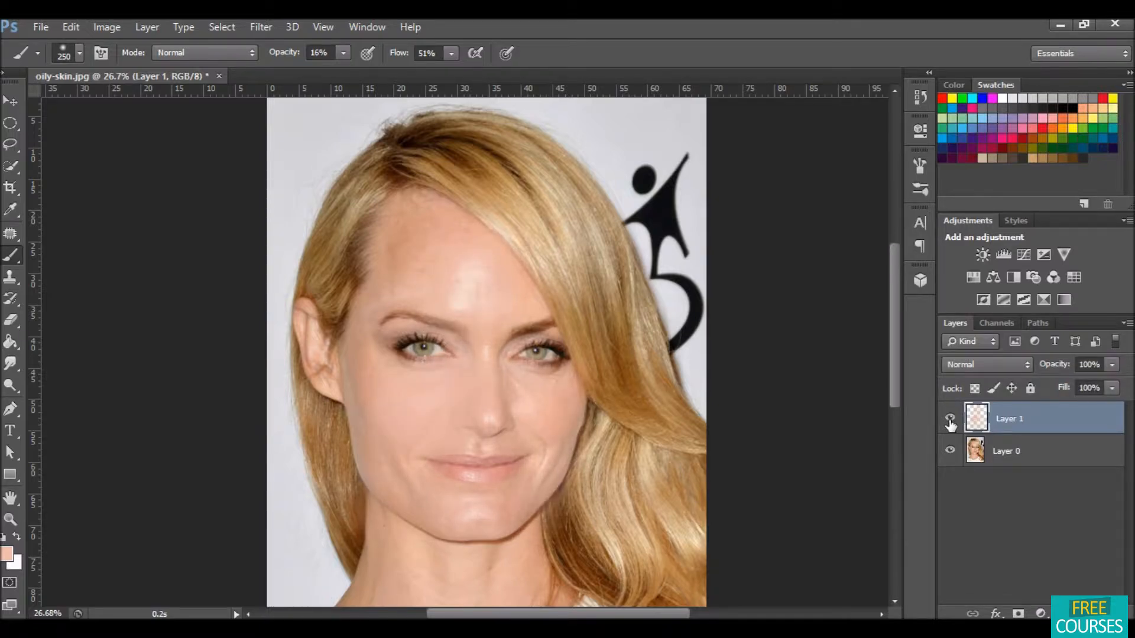
{"action": "left_click", "coordinate": [950, 419]}
{"action": "left_click", "coordinate": [950, 420]}
{"action": "left_click", "coordinate": [950, 421]}
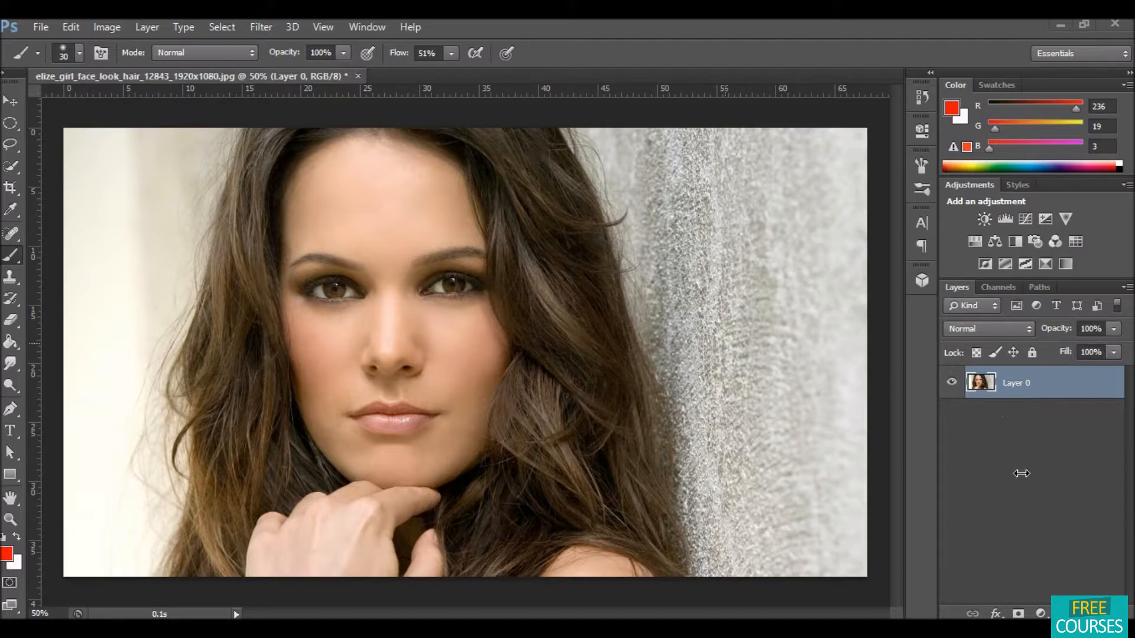
Step: Add a layer mask to the brunette portrait and stack three Channel Mixer adjustment layers above it
{"action": "left_click", "coordinate": [1018, 612]}
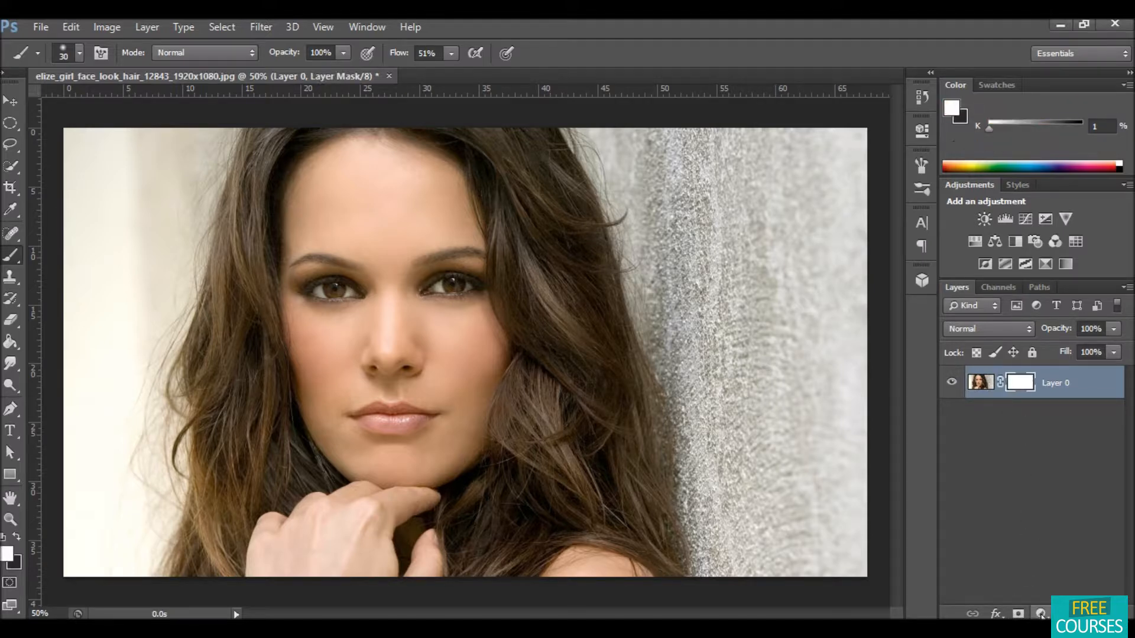
{"action": "left_click", "coordinate": [1042, 613]}
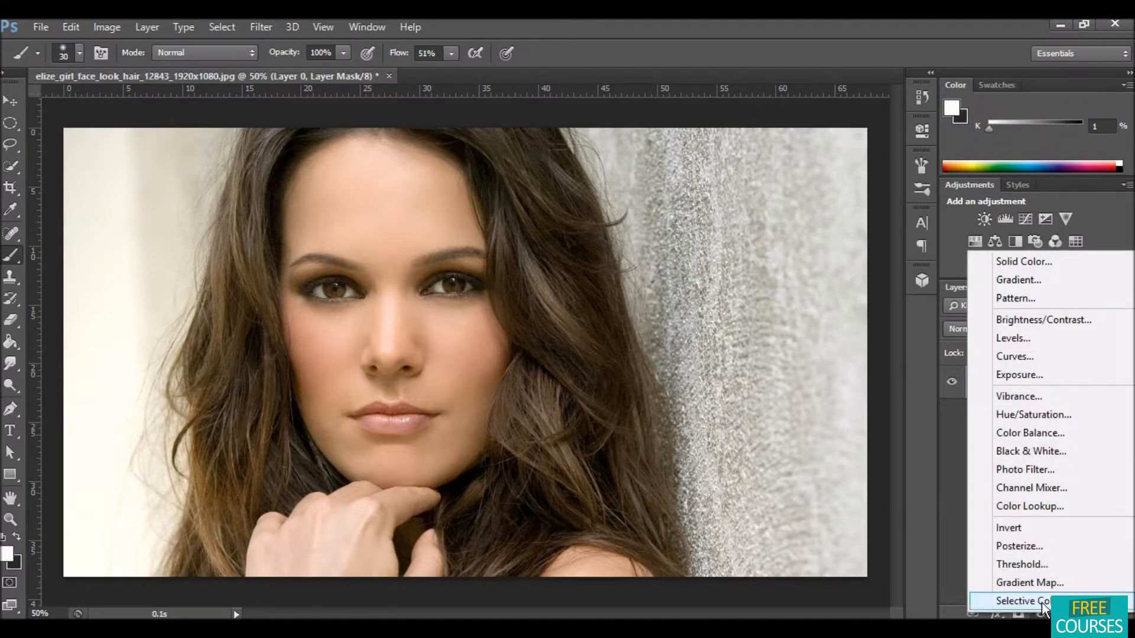
{"action": "left_click", "coordinate": [1038, 487]}
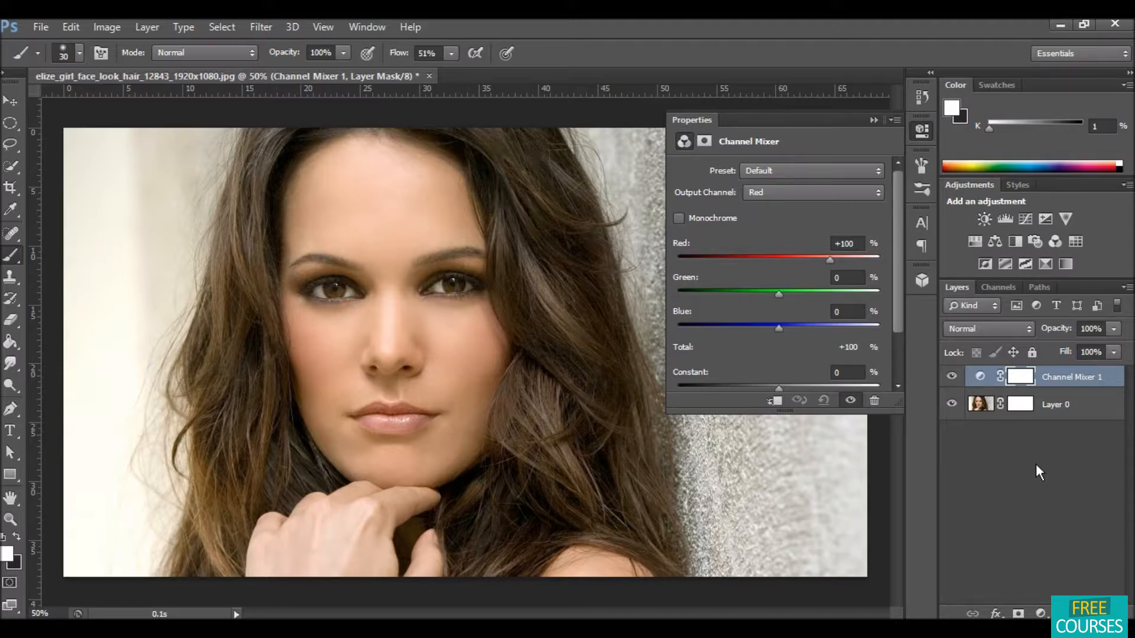
{"action": "key", "text": "ctrl+j"}
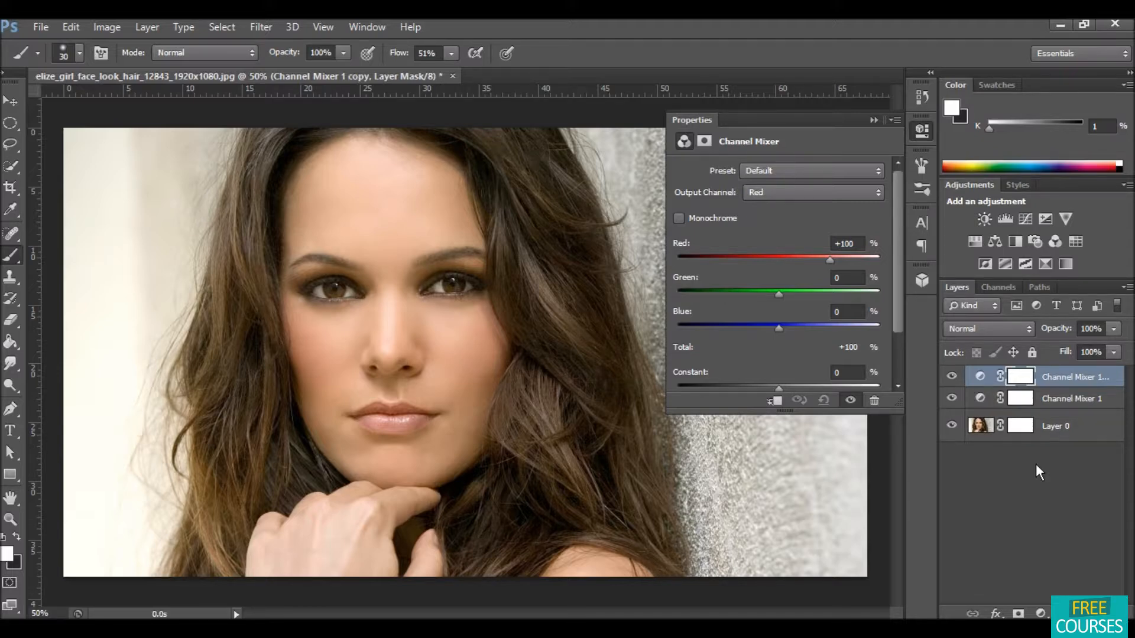
{"action": "key", "text": "ctrl+j"}
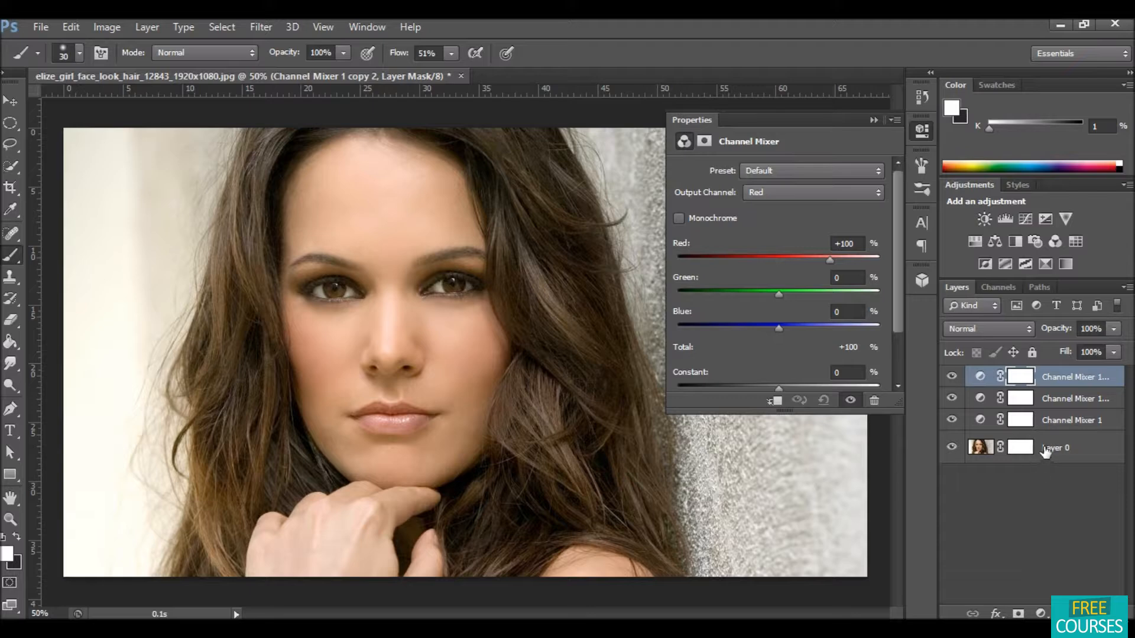
Step: Switch the bottom Channel Mixer layer to Monochrome
{"action": "left_click", "coordinate": [1057, 422]}
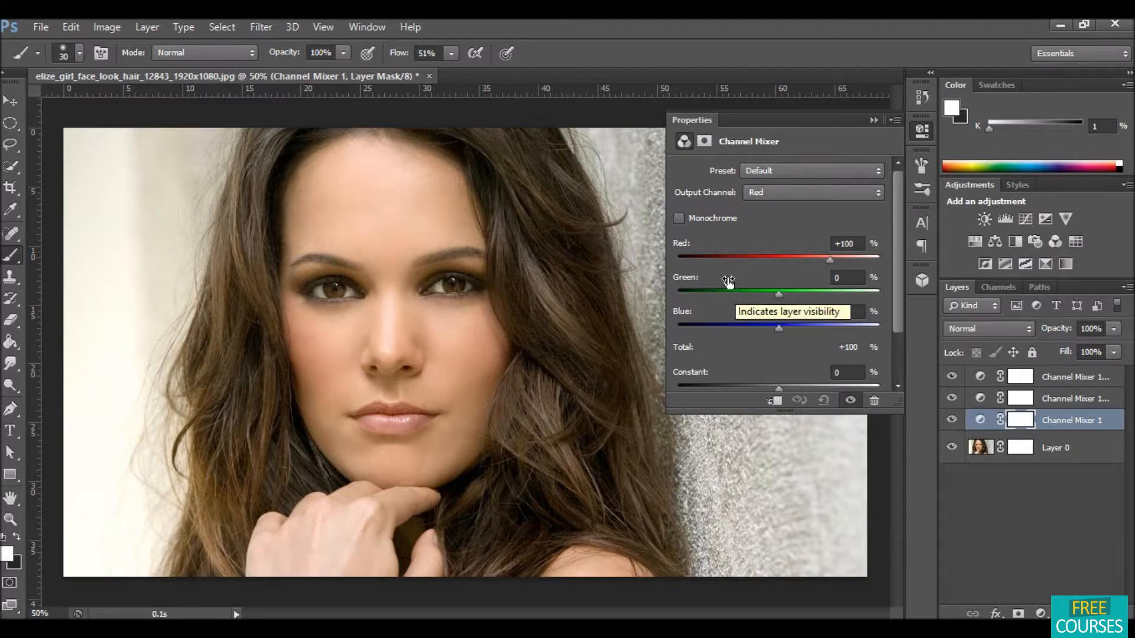
{"action": "left_click", "coordinate": [679, 219]}
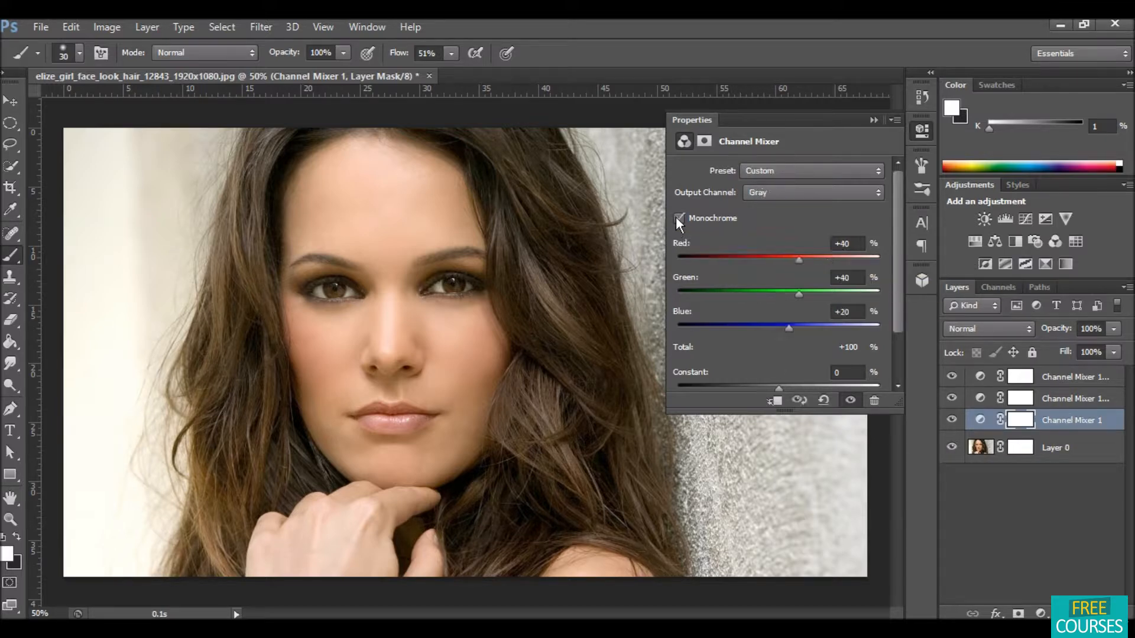
{"action": "left_click", "coordinate": [1114, 329]}
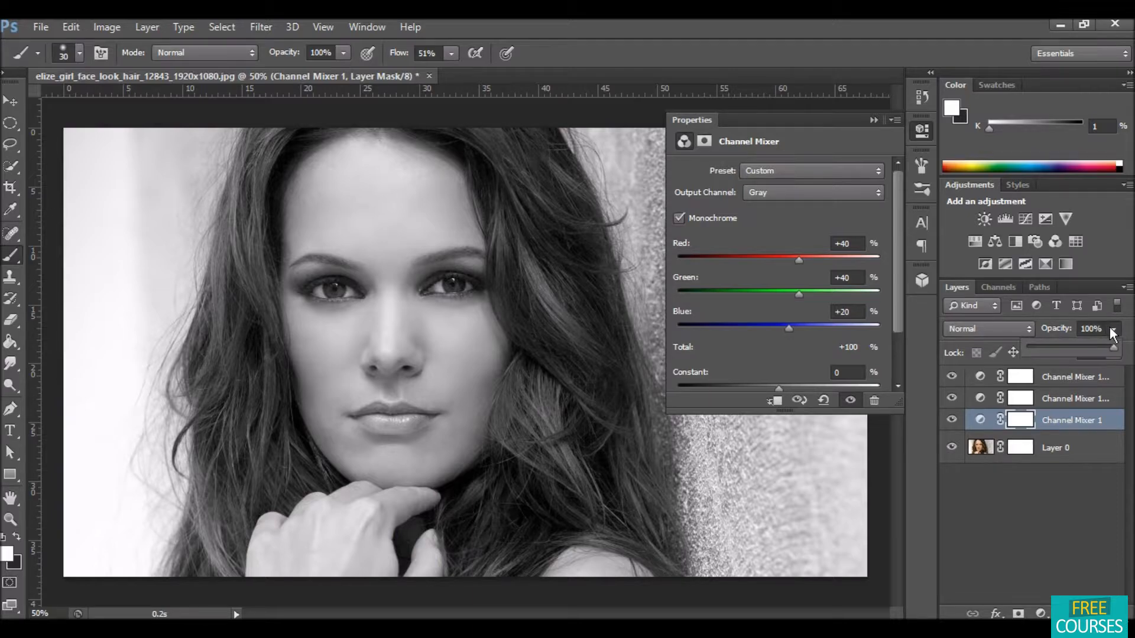
{"action": "left_click_drag", "start_coordinate": [1042, 346], "coordinate": [1048, 347]}
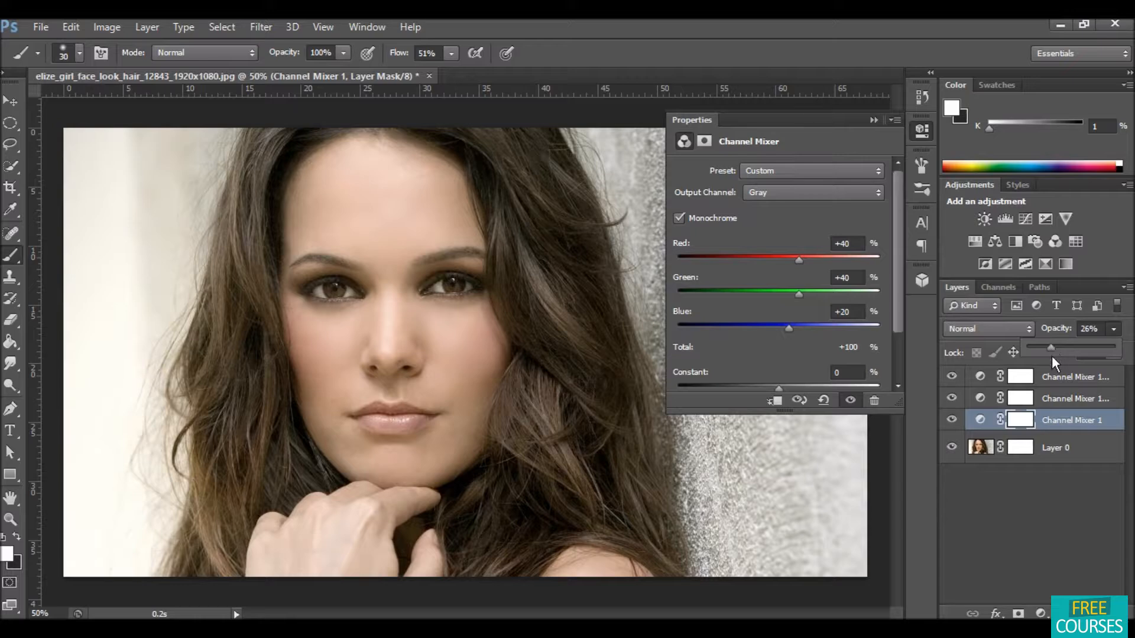
{"action": "left_click", "coordinate": [1045, 495]}
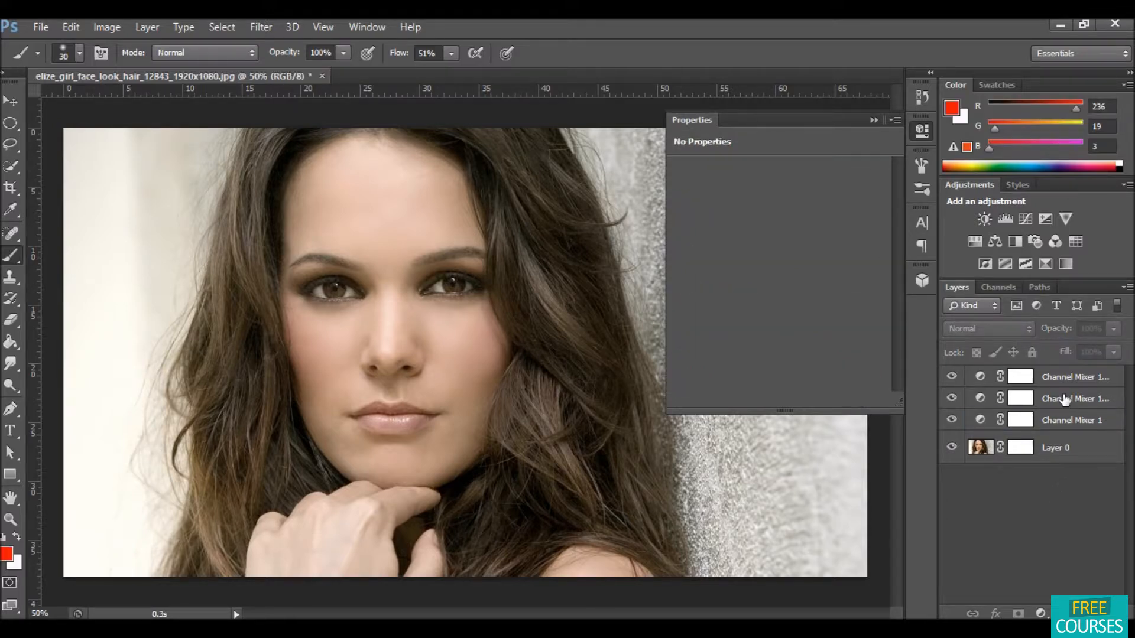
Step: Set the middle Channel Mixer copy's blend mode to Screen and its opacity to 50%
{"action": "left_click", "coordinate": [1064, 404]}
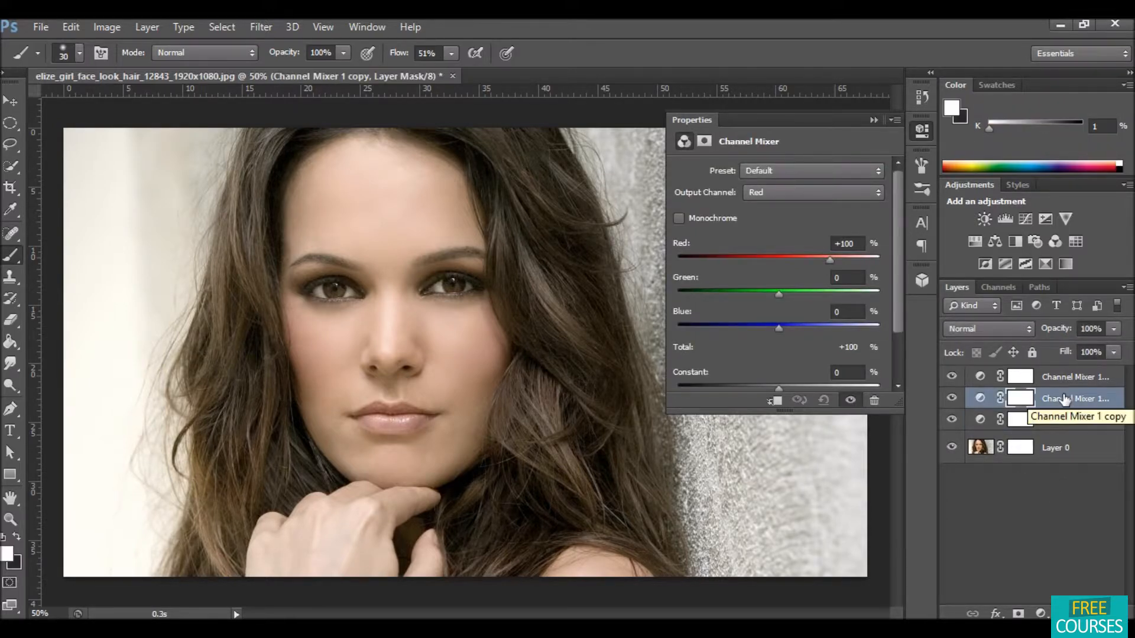
{"action": "left_click", "coordinate": [1016, 326]}
{"action": "left_click", "coordinate": [1017, 326]}
{"action": "left_click", "coordinate": [1017, 326]}
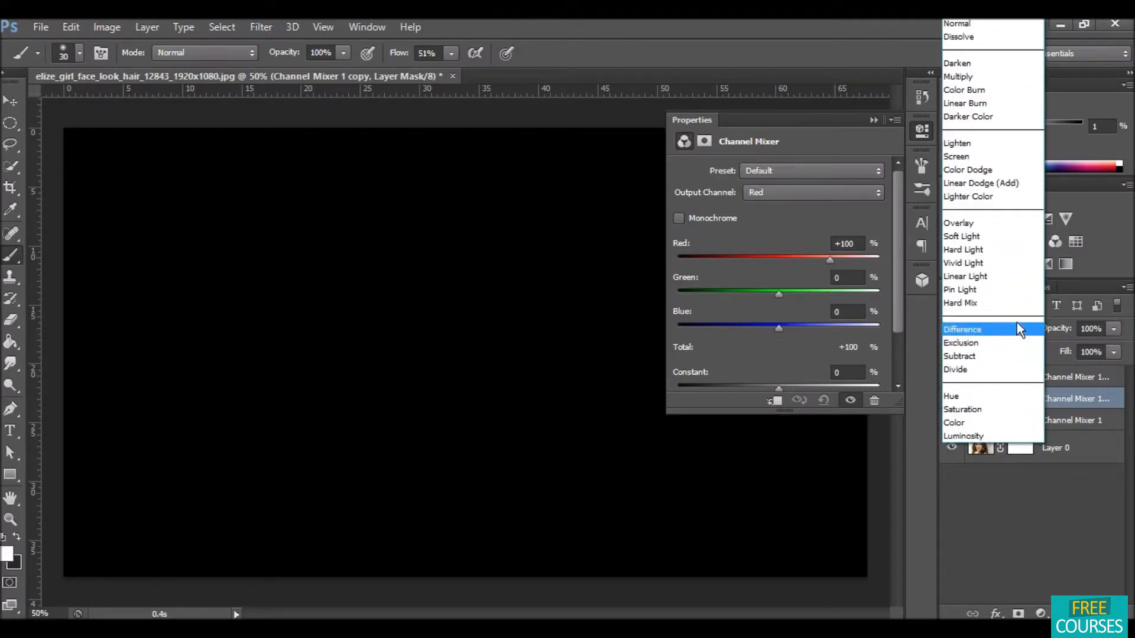
{"action": "left_click", "coordinate": [977, 156]}
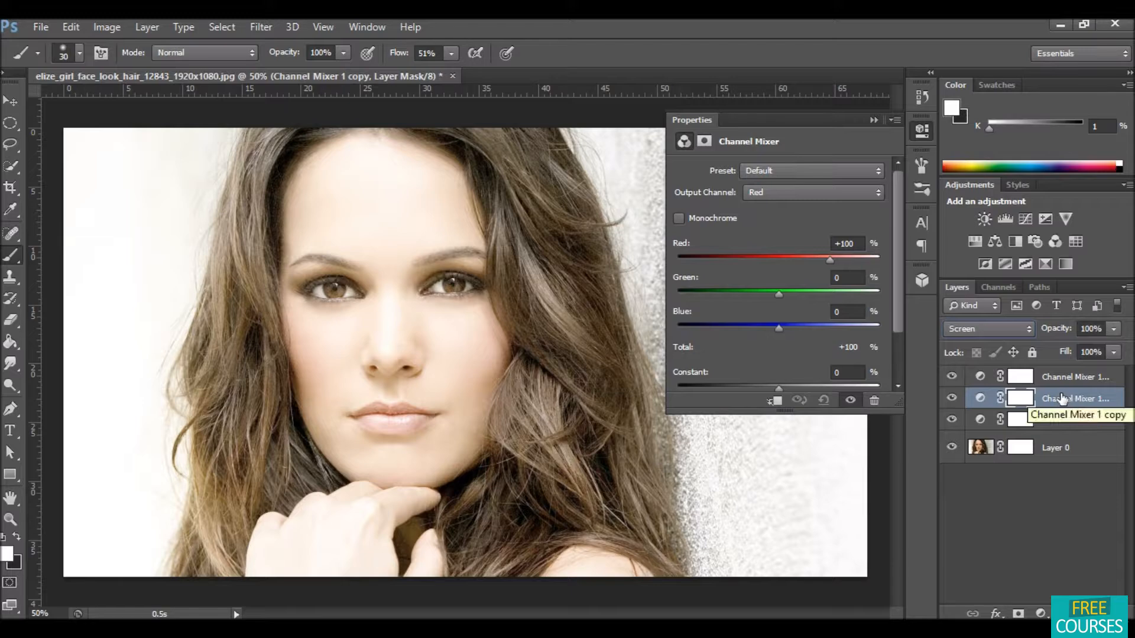
{"action": "left_click", "coordinate": [1114, 352]}
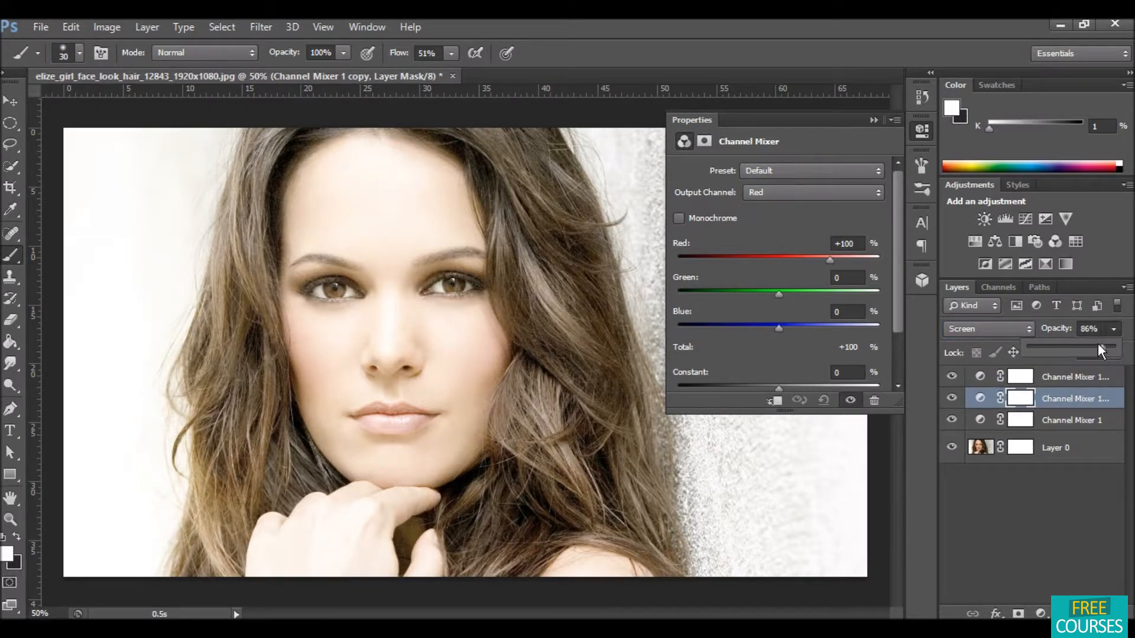
{"action": "left_click_drag", "start_coordinate": [1097, 348], "coordinate": [1071, 347]}
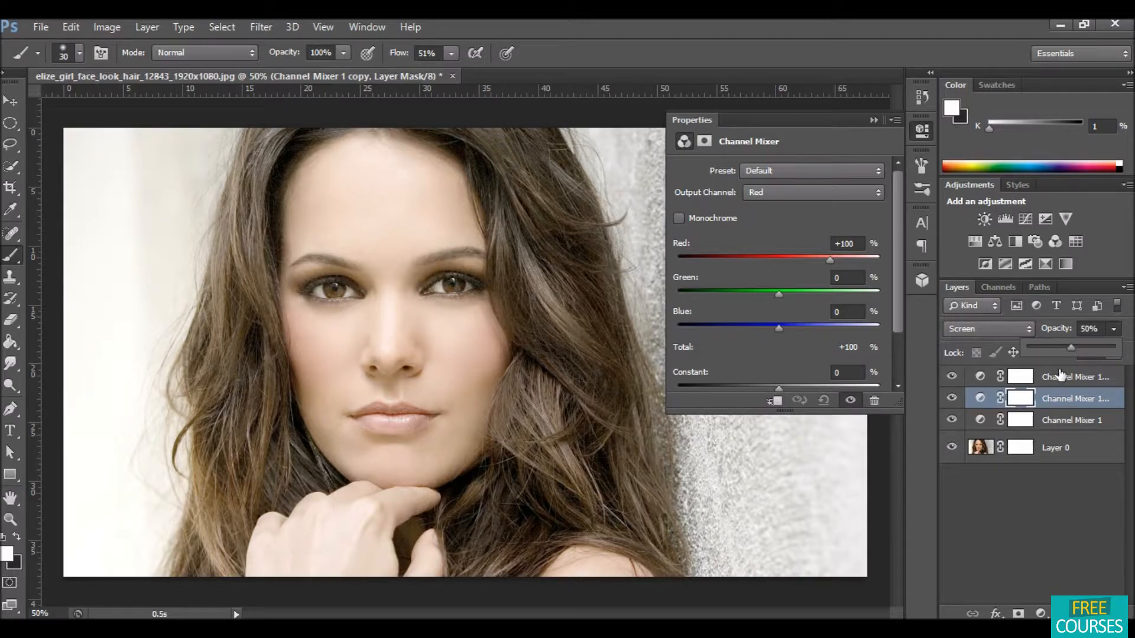
Step: Set the top Channel Mixer copy's blend mode to Soft Light
{"action": "left_click", "coordinate": [1060, 379]}
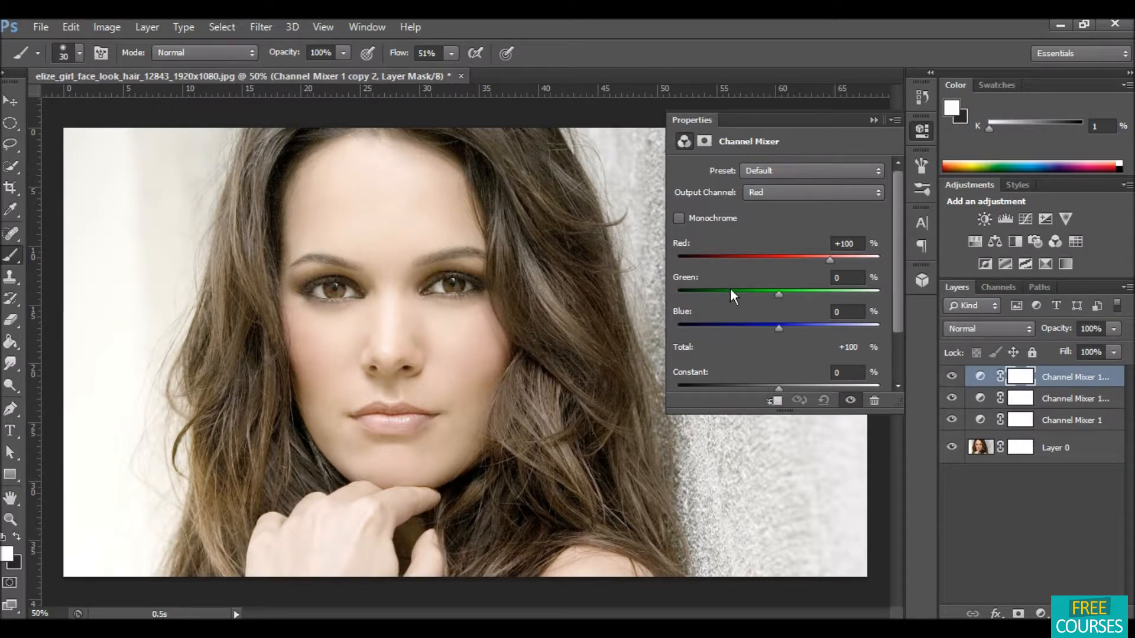
{"action": "scroll", "coordinate": [1005, 327], "scroll_direction": "down", "scroll_amount": 10}
{"action": "left_click", "coordinate": [1005, 327]}
{"action": "left_click", "coordinate": [1005, 326]}
{"action": "left_click", "coordinate": [1007, 329]}
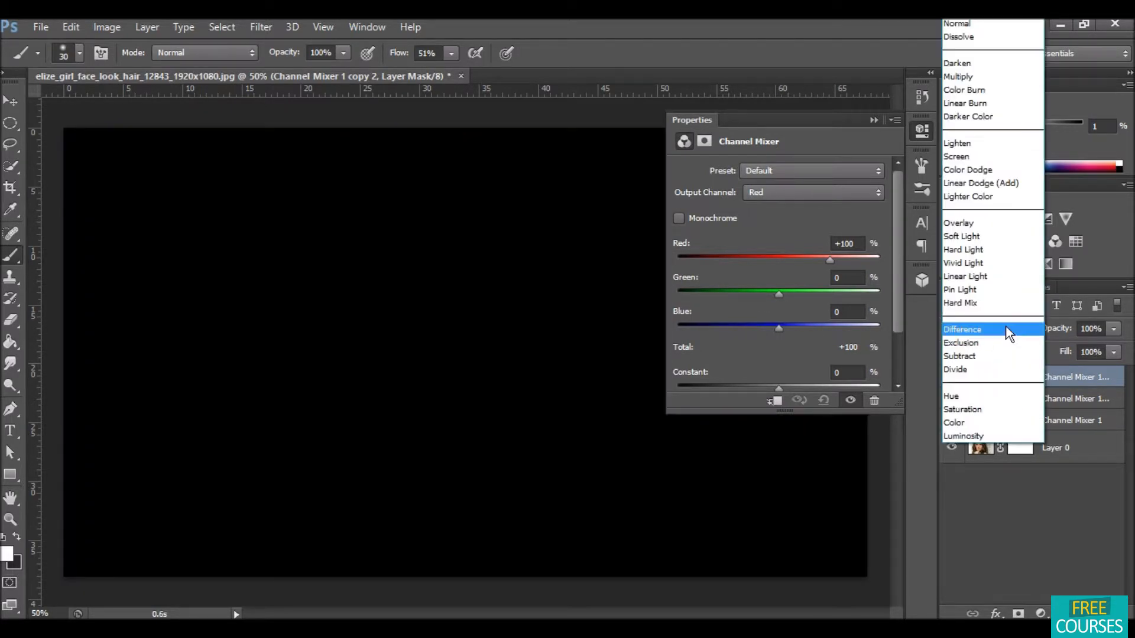
{"action": "left_click", "coordinate": [990, 244]}
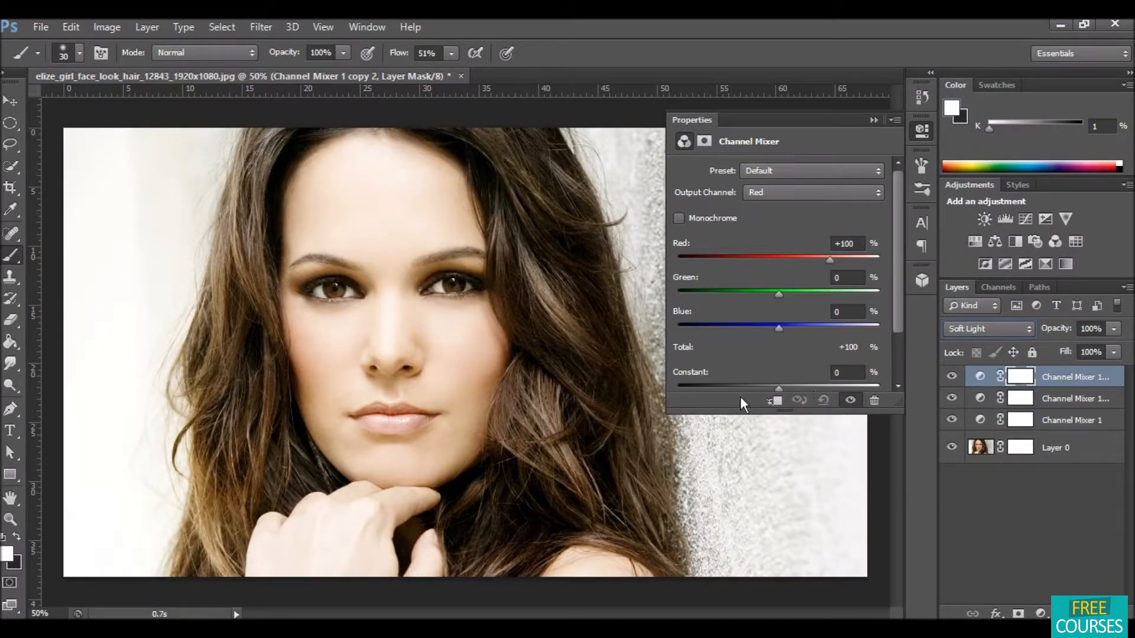
{"action": "mouse_move", "coordinate": [782, 385]}
{"action": "left_mouse_down"}
{"action": "mouse_move", "coordinate": [758, 388]}
{"action": "mouse_move", "coordinate": [789, 385]}
{"action": "left_mouse_up"}
{"action": "left_click", "coordinate": [875, 119]}
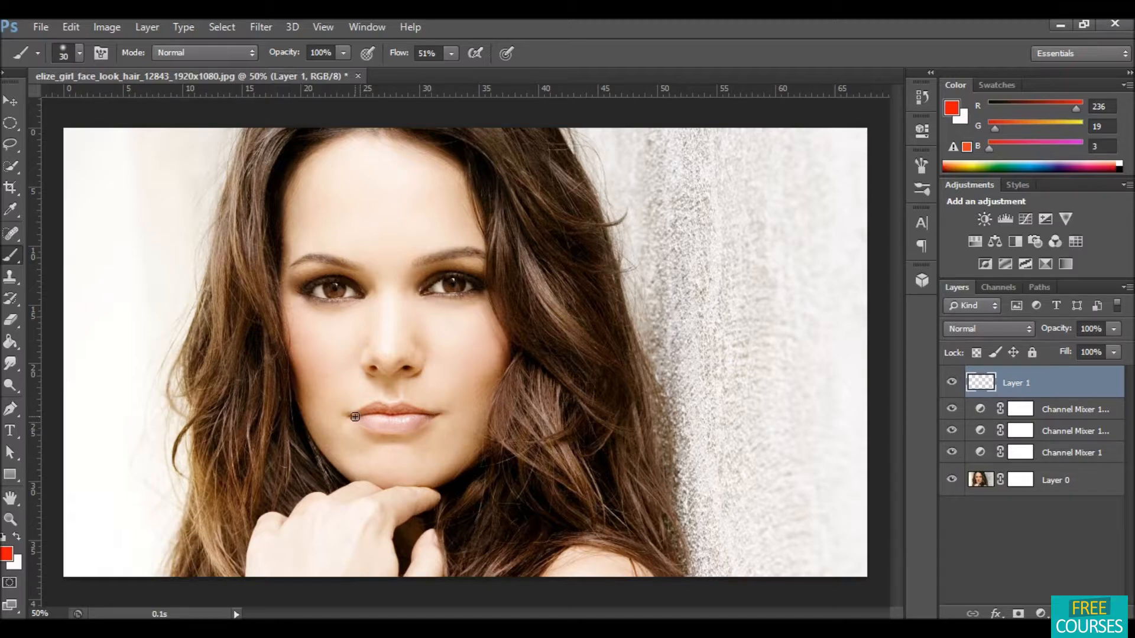
Step: Paint red over the lips on a new empty layer, undoing and repeating the first stroke
{"action": "mouse_move", "coordinate": [351, 417]}
{"action": "left_mouse_down"}
{"action": "mouse_move", "coordinate": [441, 417]}
{"action": "mouse_move", "coordinate": [374, 432]}
{"action": "mouse_move", "coordinate": [361, 421]}
{"action": "mouse_move", "coordinate": [410, 432]}
{"action": "mouse_move", "coordinate": [412, 416]}
{"action": "mouse_move", "coordinate": [369, 418]}
{"action": "mouse_move", "coordinate": [427, 421]}
{"action": "mouse_move", "coordinate": [348, 415]}
{"action": "left_mouse_up"}
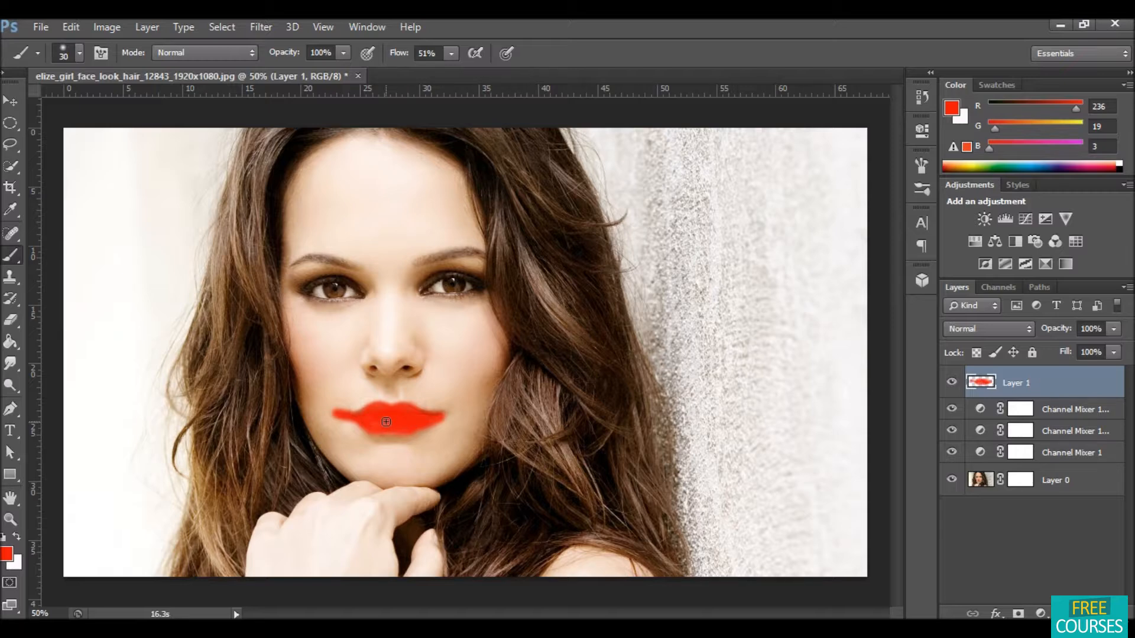
{"action": "key", "text": "ctrl+z"}
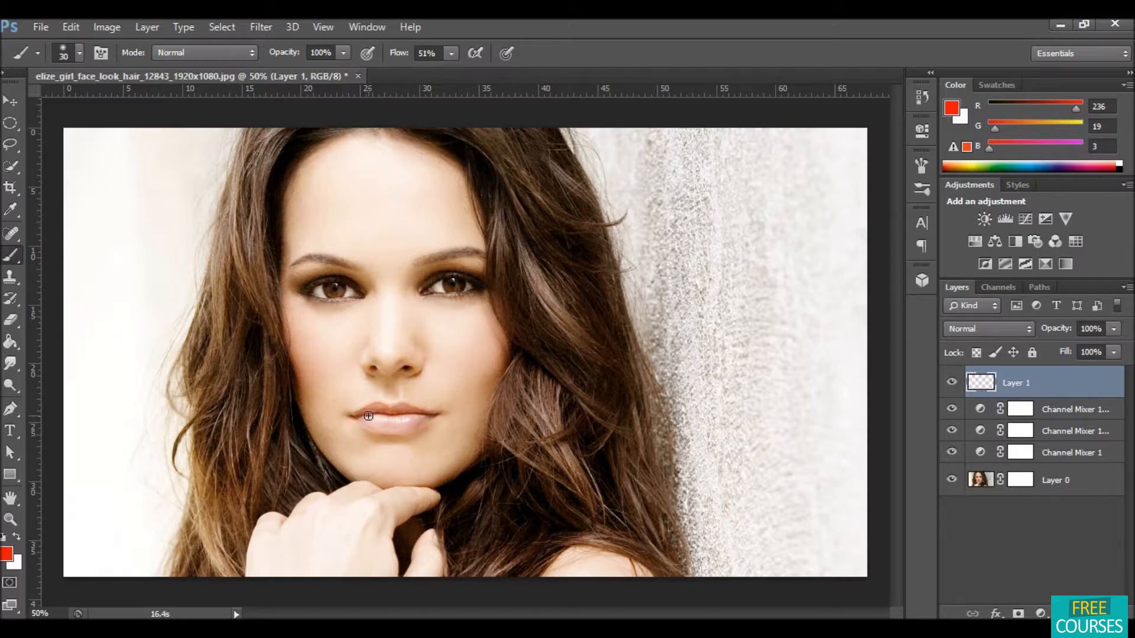
{"action": "mouse_move", "coordinate": [350, 415]}
{"action": "left_mouse_down"}
{"action": "mouse_move", "coordinate": [444, 416]}
{"action": "mouse_move", "coordinate": [403, 434]}
{"action": "mouse_move", "coordinate": [360, 431]}
{"action": "mouse_move", "coordinate": [354, 418]}
{"action": "mouse_move", "coordinate": [392, 410]}
{"action": "mouse_move", "coordinate": [370, 420]}
{"action": "mouse_move", "coordinate": [418, 417]}
{"action": "mouse_move", "coordinate": [356, 420]}
{"action": "mouse_move", "coordinate": [436, 422]}
{"action": "mouse_move", "coordinate": [377, 418]}
{"action": "mouse_move", "coordinate": [411, 419]}
{"action": "mouse_move", "coordinate": [396, 412]}
{"action": "left_mouse_up"}
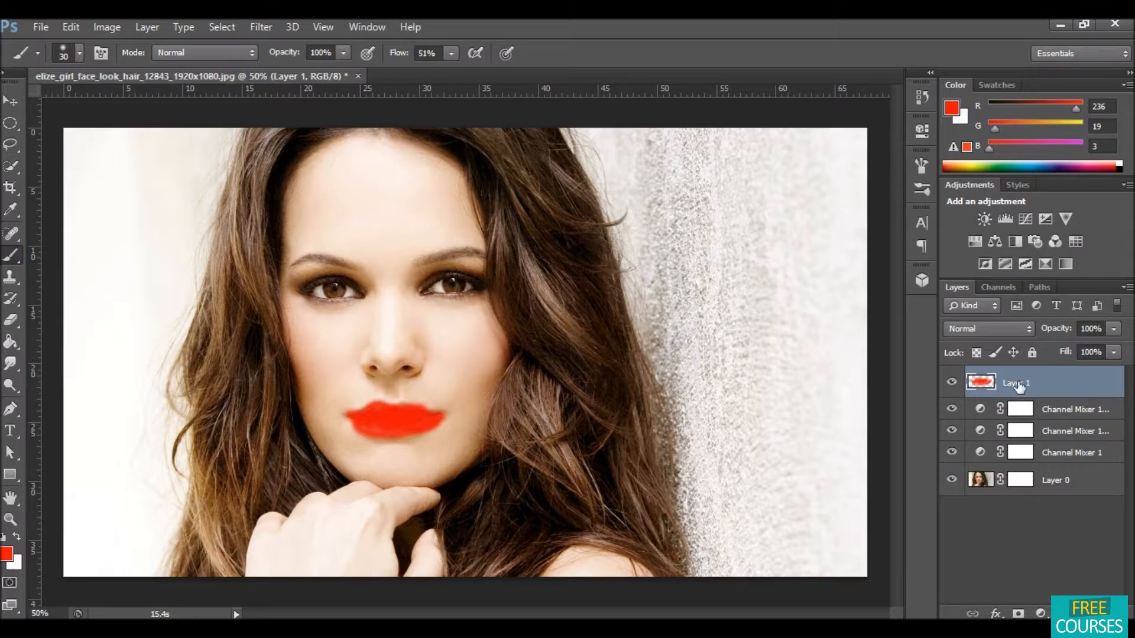
Step: Set the lip paint layer's blend mode to Soft Light and its opacity to 80%
{"action": "left_click", "coordinate": [1020, 328]}
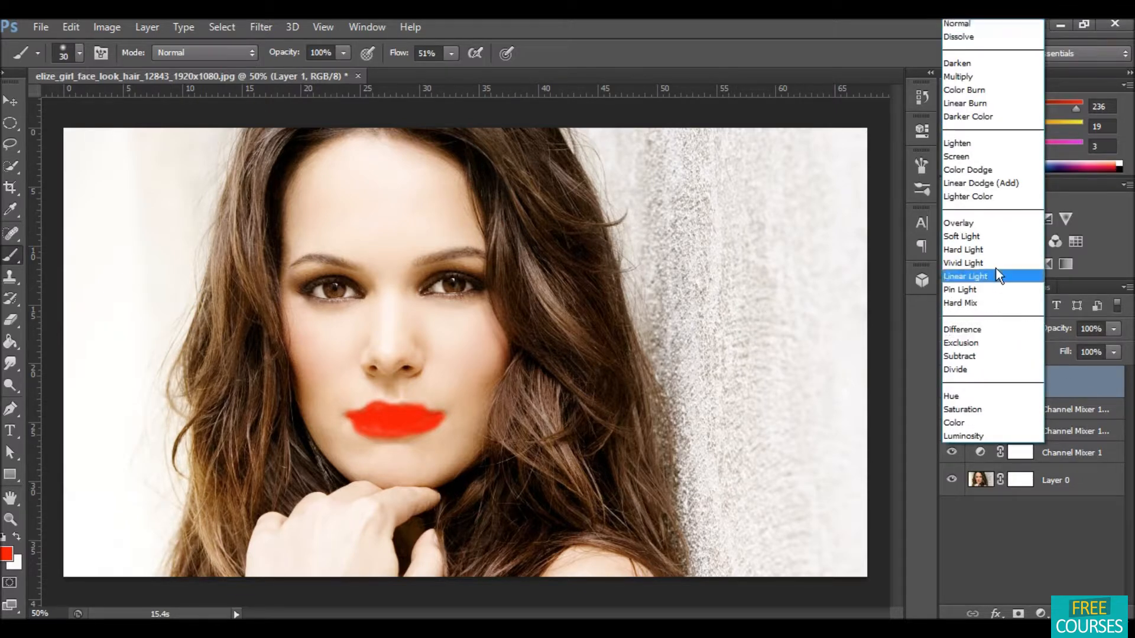
{"action": "left_click", "coordinate": [984, 235]}
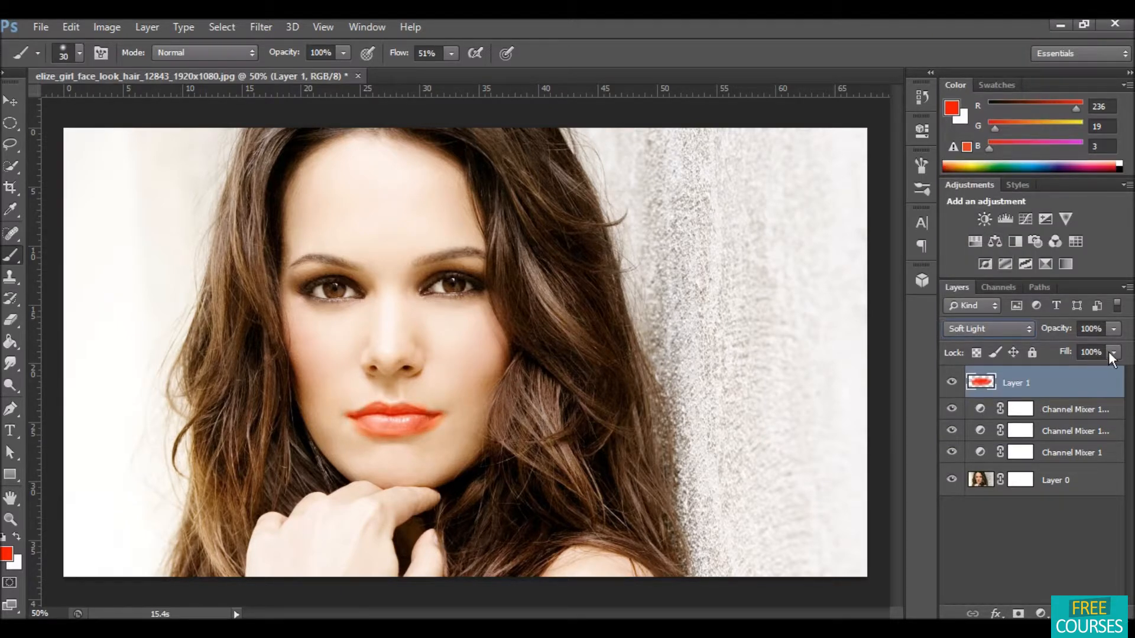
{"action": "left_click", "coordinate": [1114, 329]}
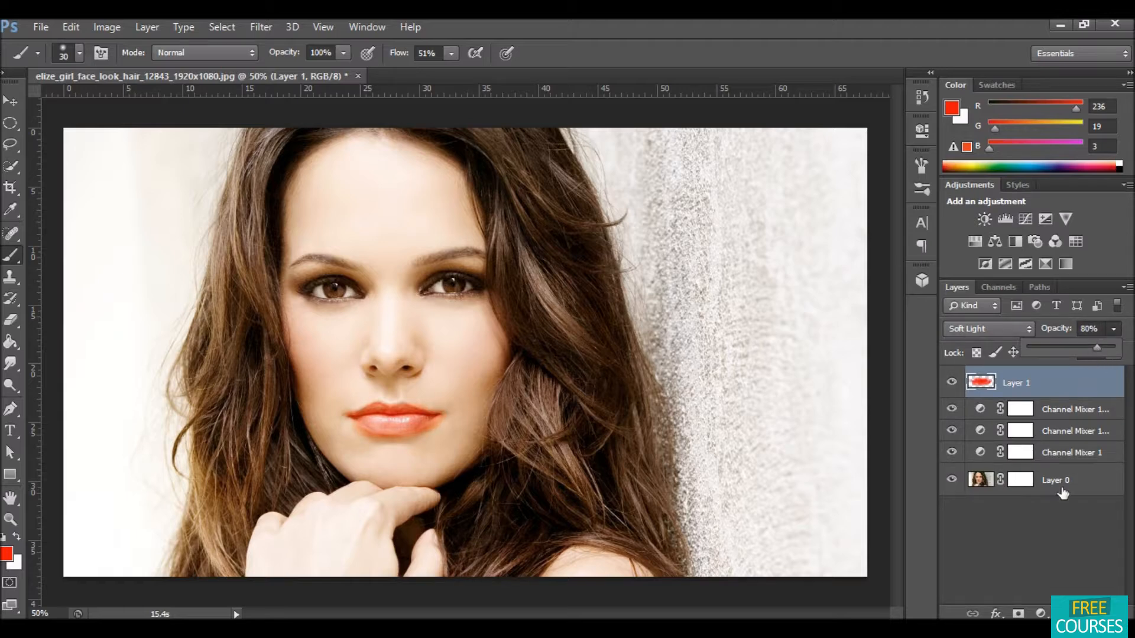
{"action": "left_click", "coordinate": [1053, 530]}
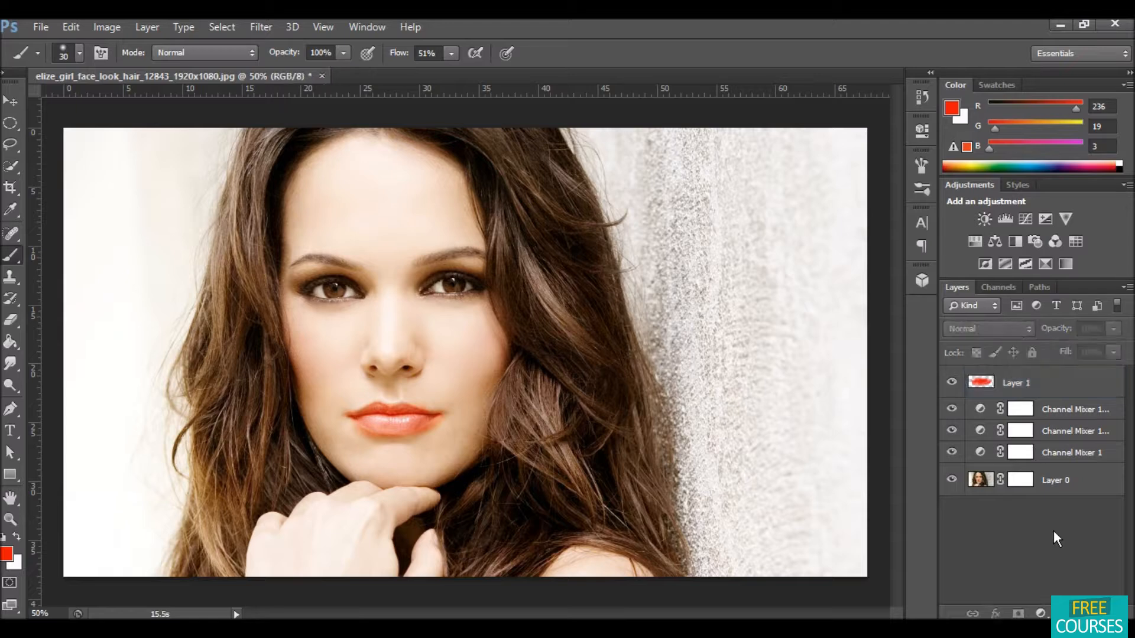
{"action": "left_click", "coordinate": [1040, 384]}
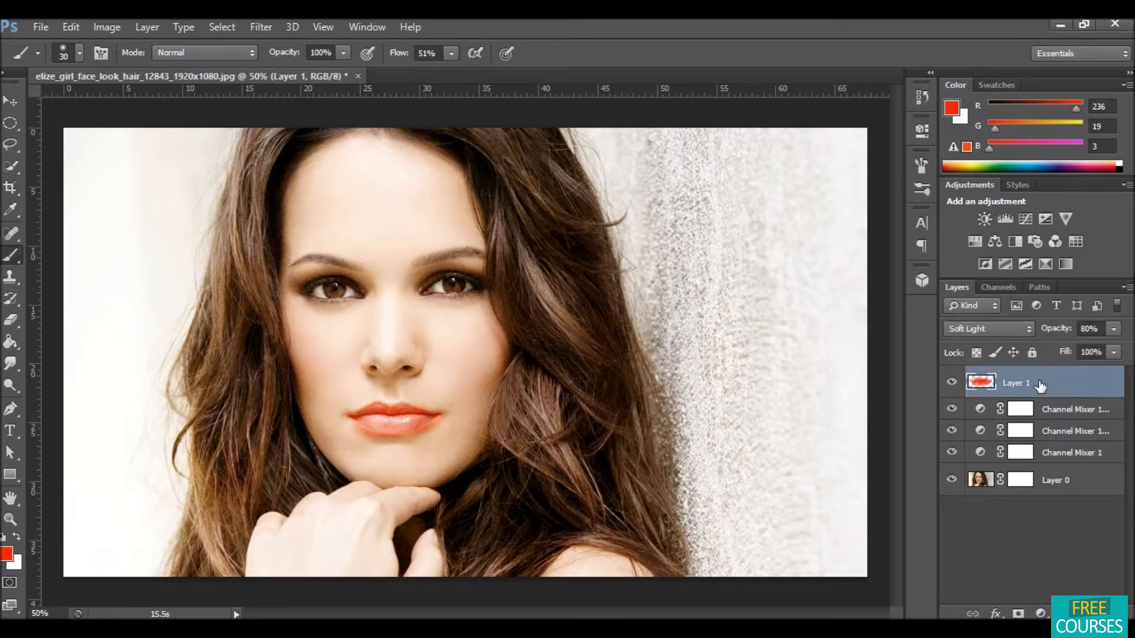
Step: Merge the lip paint layer with the three Channel Mixer layers, then undo the merge
{"action": "left_click", "coordinate": [1064, 454], "text": "shift"}
{"action": "right_click", "coordinate": [1065, 454]}
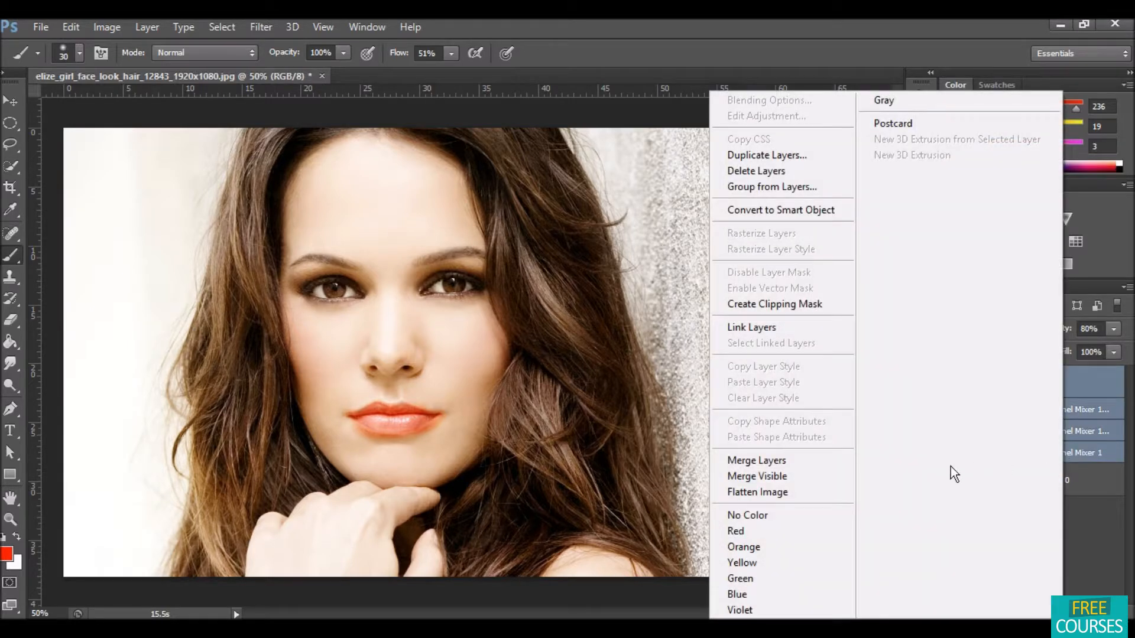
{"action": "left_click", "coordinate": [810, 458]}
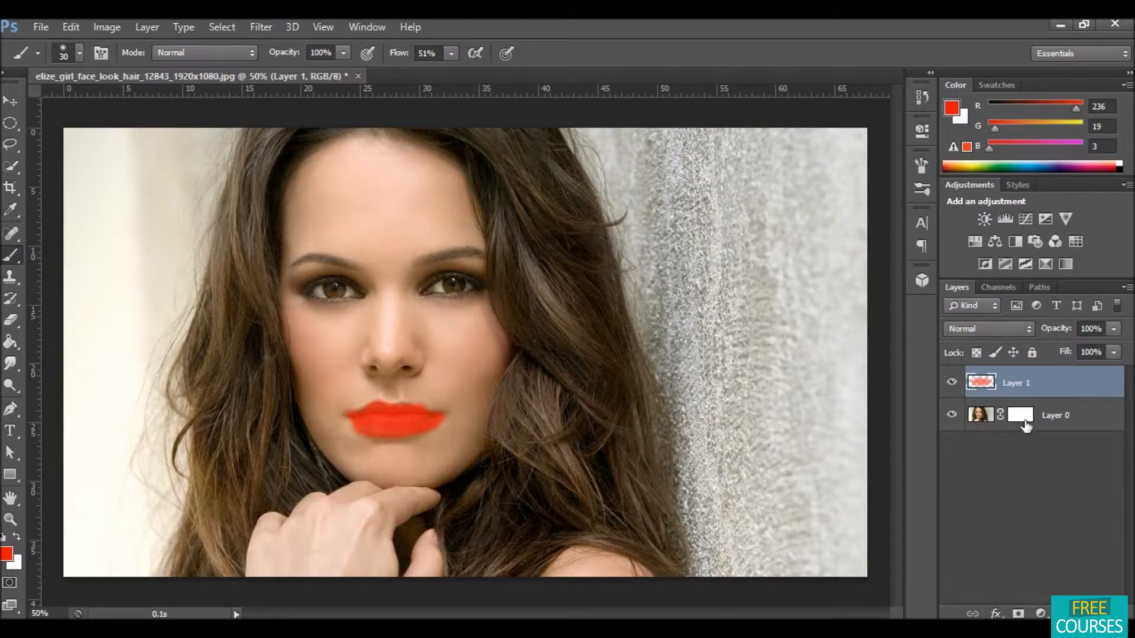
{"action": "key", "text": "ctrl+z"}
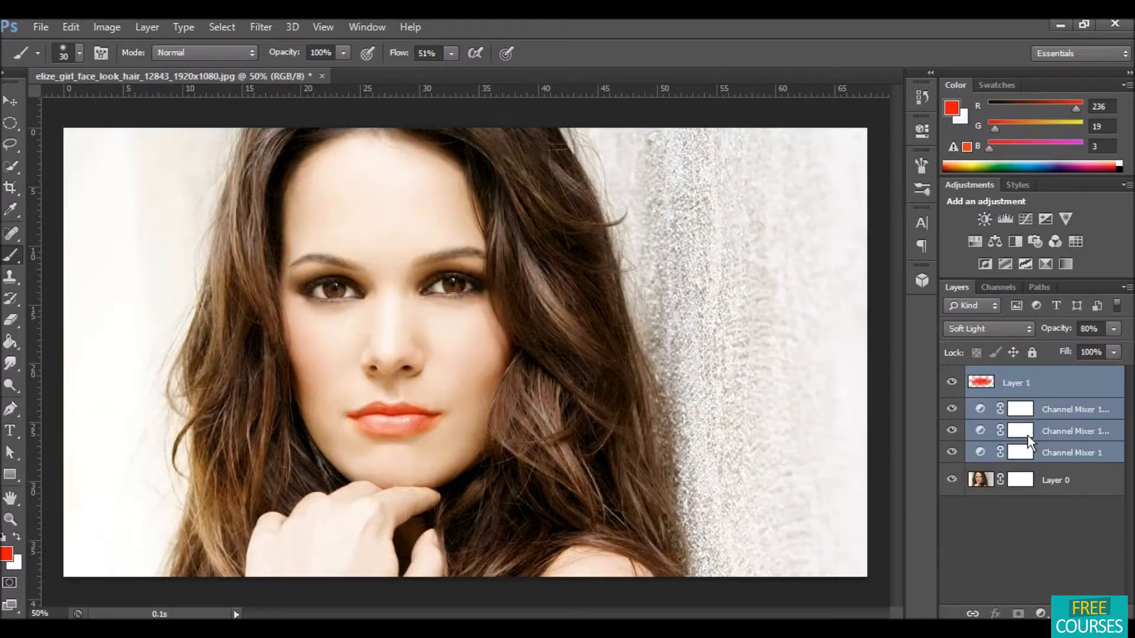
Step: Hide the bottom Channel Mixer layer and toggle the lip paint layer's visibility on and off to compare
{"action": "left_click", "coordinate": [999, 514]}
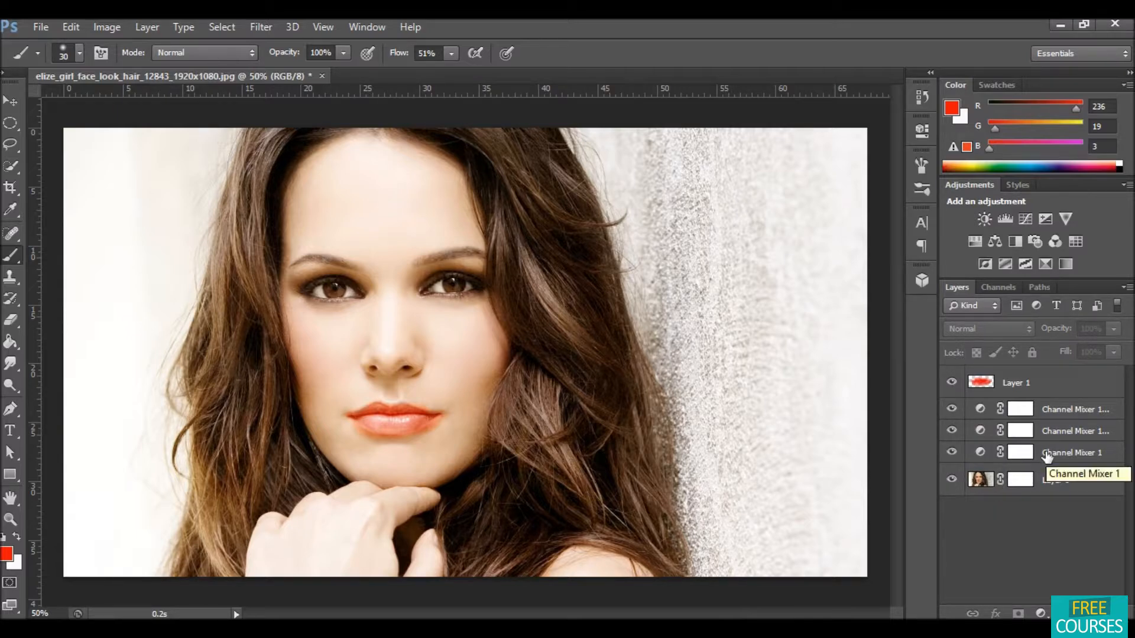
{"action": "left_click", "coordinate": [951, 453]}
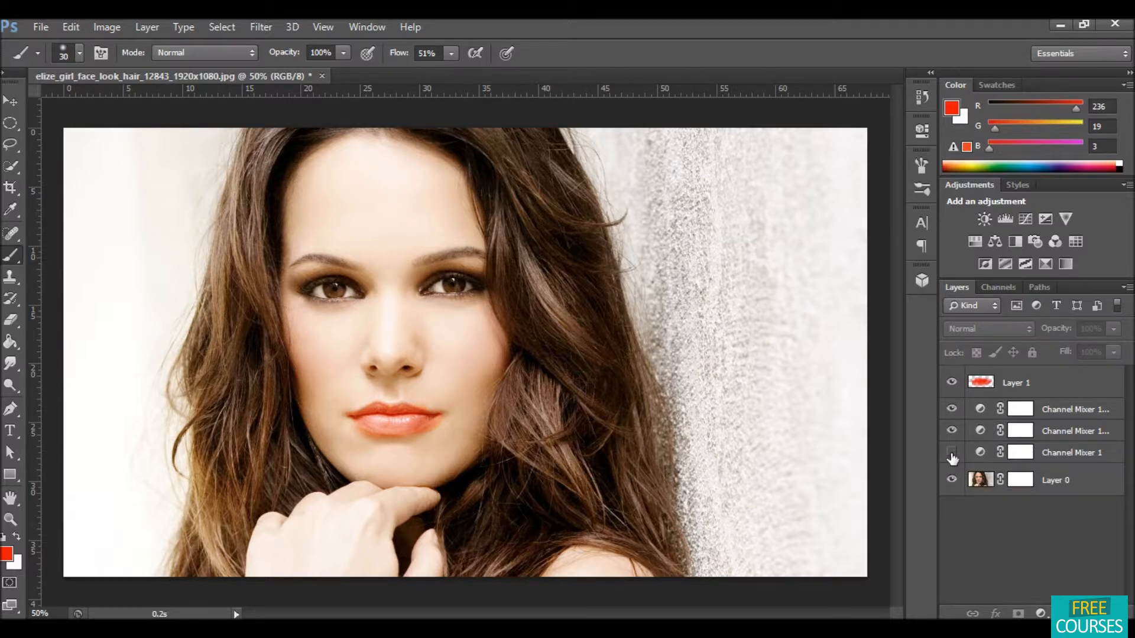
{"action": "left_click", "coordinate": [1086, 393]}
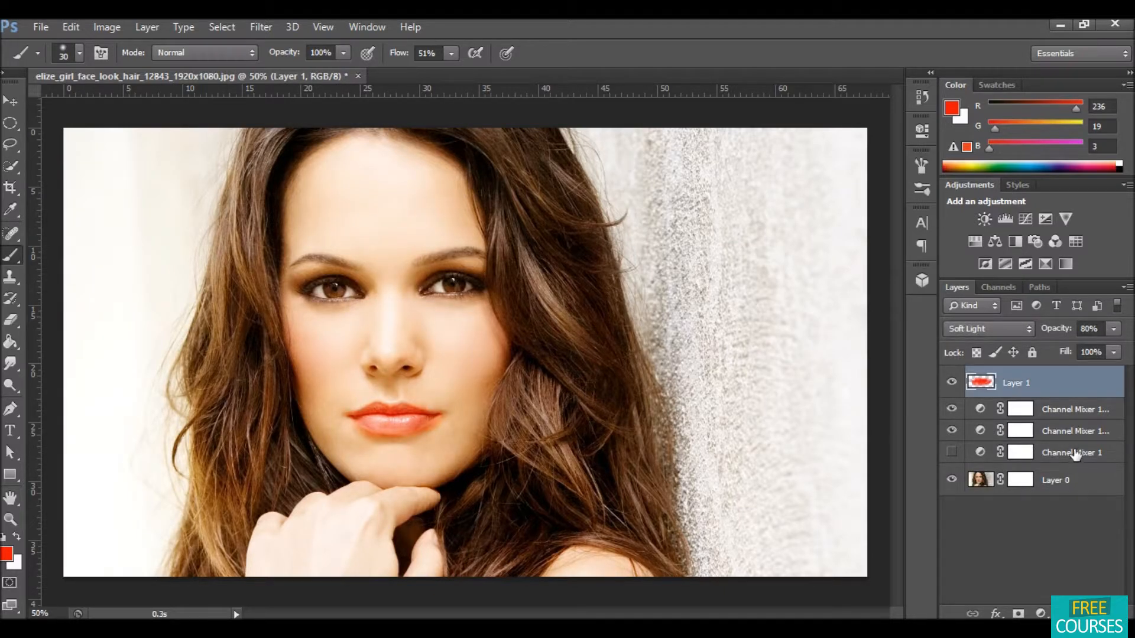
{"action": "left_click", "coordinate": [1074, 452], "text": "ctrl"}
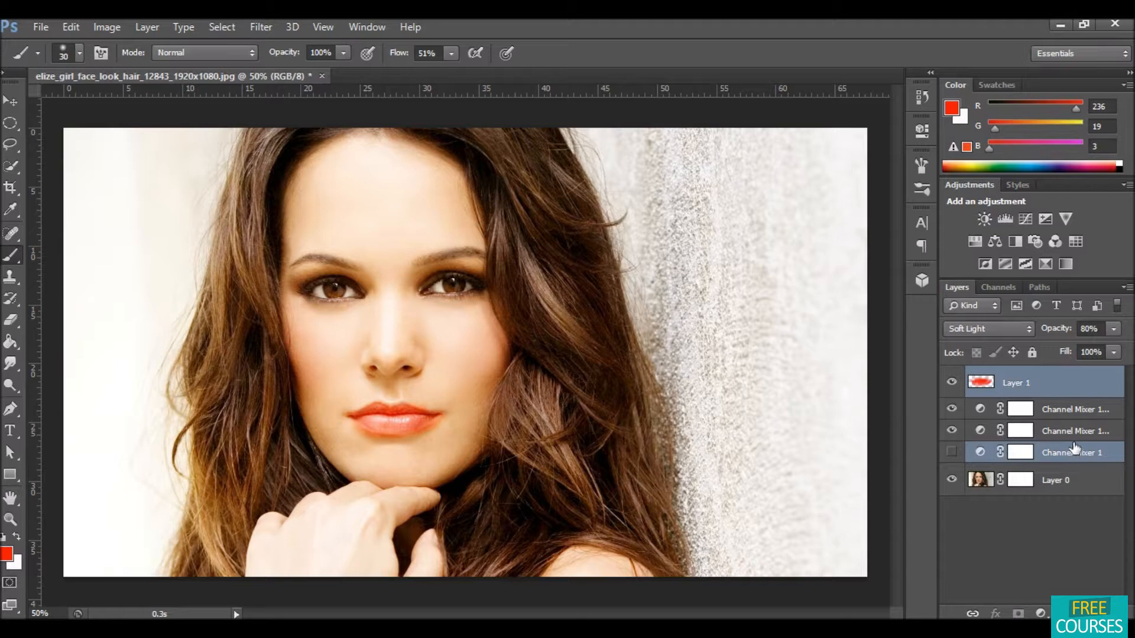
{"action": "left_click", "coordinate": [1075, 451]}
{"action": "left_click", "coordinate": [1061, 389], "text": "shift"}
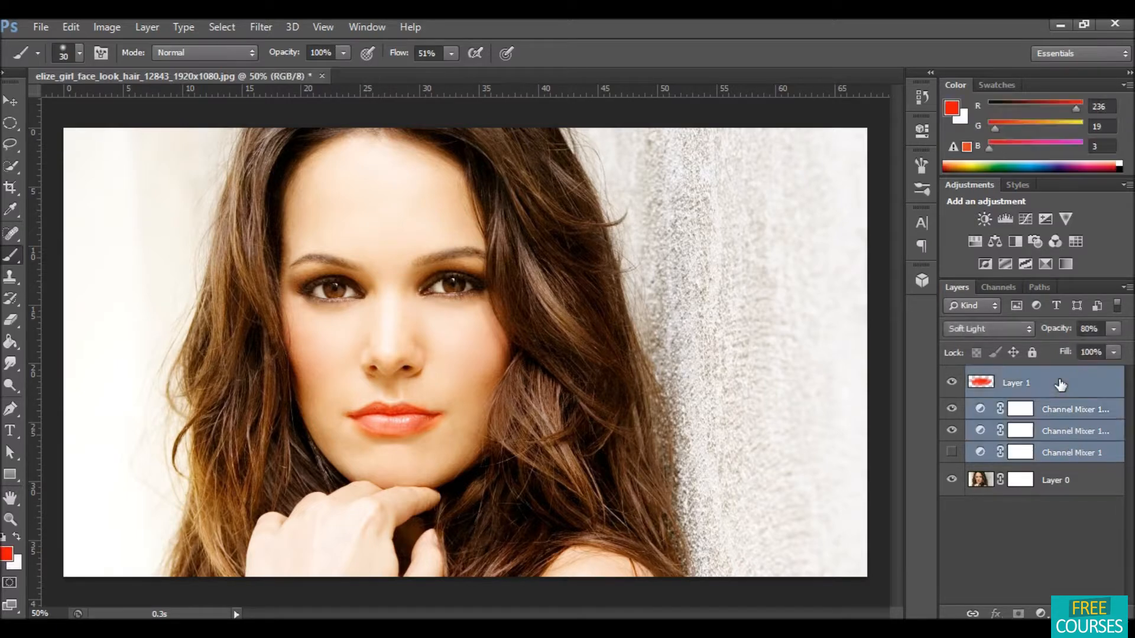
{"action": "left_click", "coordinate": [952, 383]}
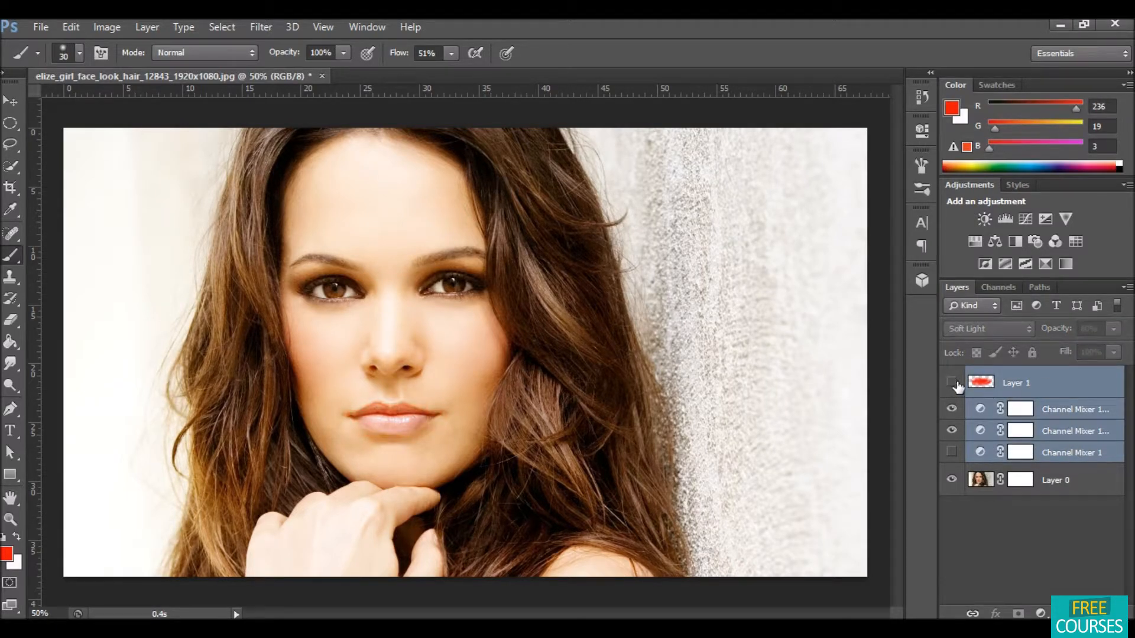
{"action": "left_click", "coordinate": [952, 382]}
{"action": "left_click", "coordinate": [952, 383]}
{"action": "left_click", "coordinate": [952, 383]}
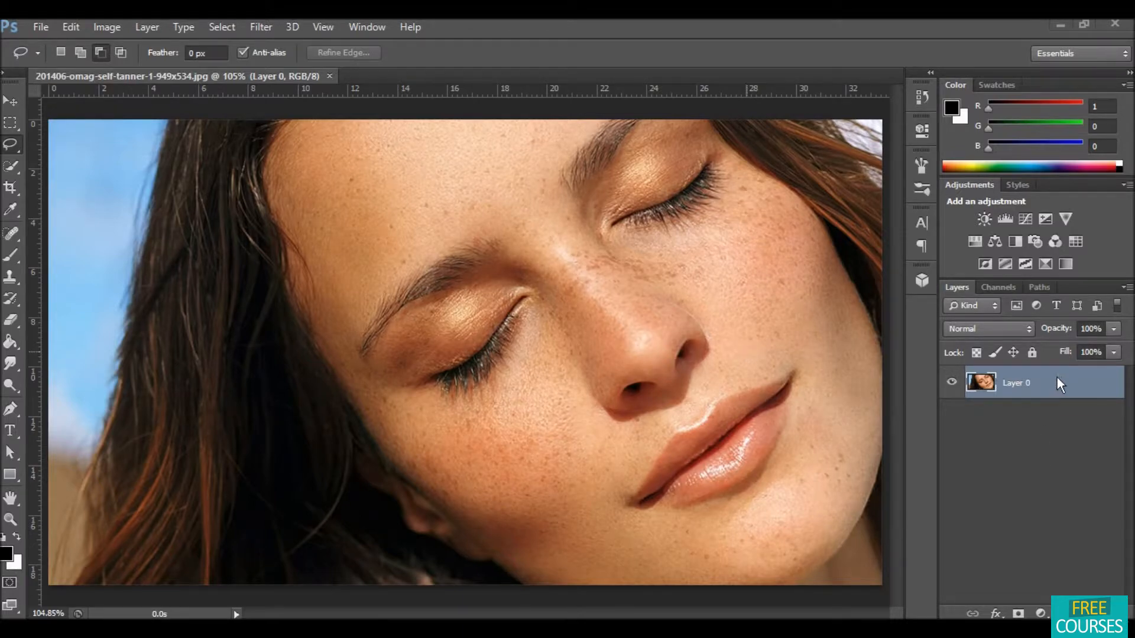
Step: On a new portrait, duplicate the photo layer and apply a High Pass filter with a 10 pixel radius to the copy
{"action": "left_click_drag", "start_coordinate": [1046, 384], "coordinate": [1017, 613]}
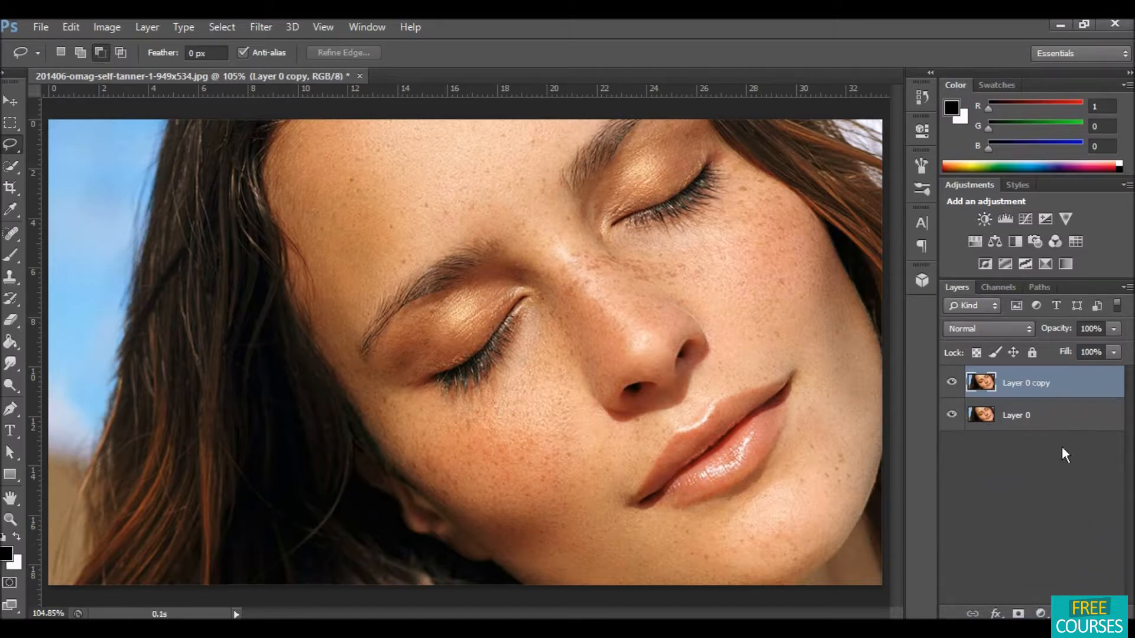
{"action": "left_click", "coordinate": [265, 26]}
{"action": "mouse_move", "coordinate": [383, 325]}
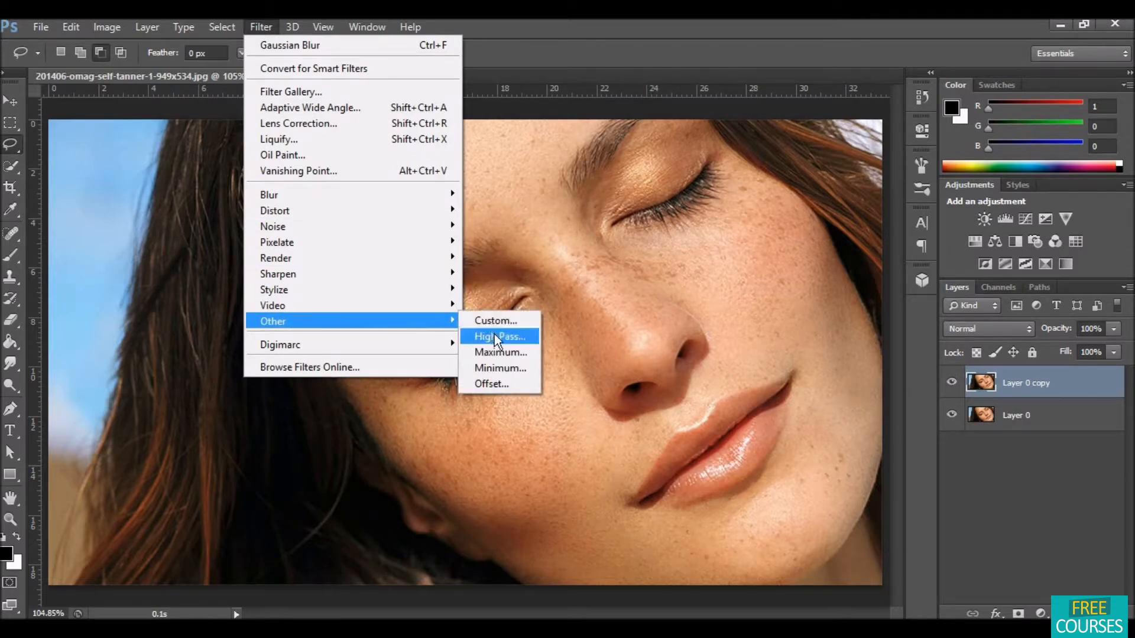
{"action": "left_click", "coordinate": [495, 333]}
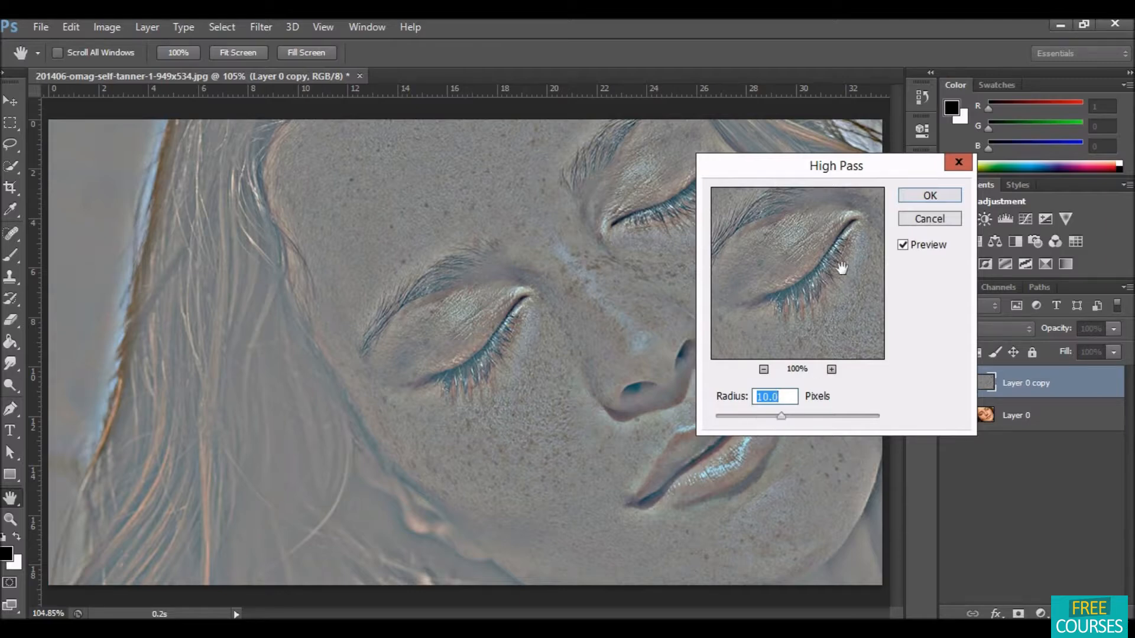
{"action": "left_click", "coordinate": [910, 196]}
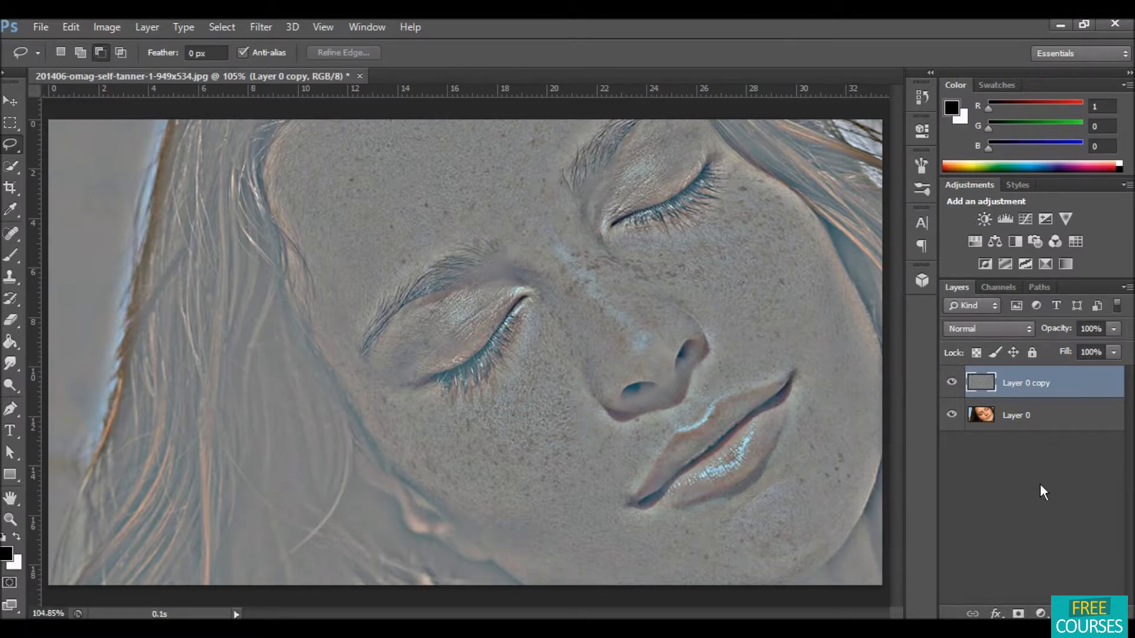
Step: Invert the high-pass copy and apply a Gaussian Blur with a 2 pixel radius
{"action": "key", "text": "ctrl+i"}
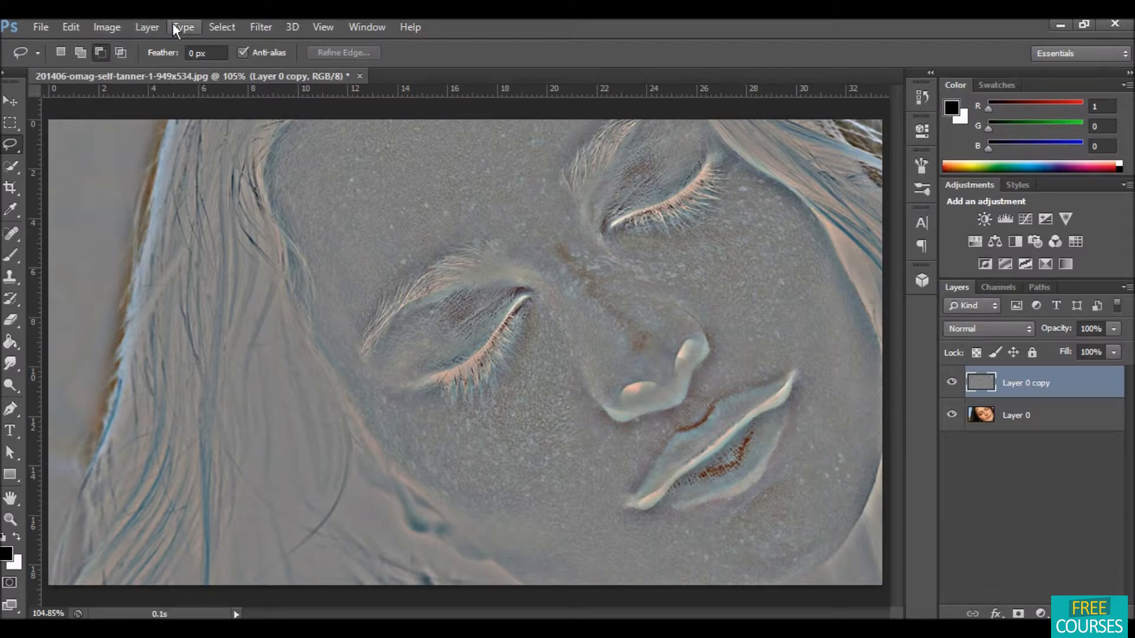
{"action": "left_click", "coordinate": [254, 26]}
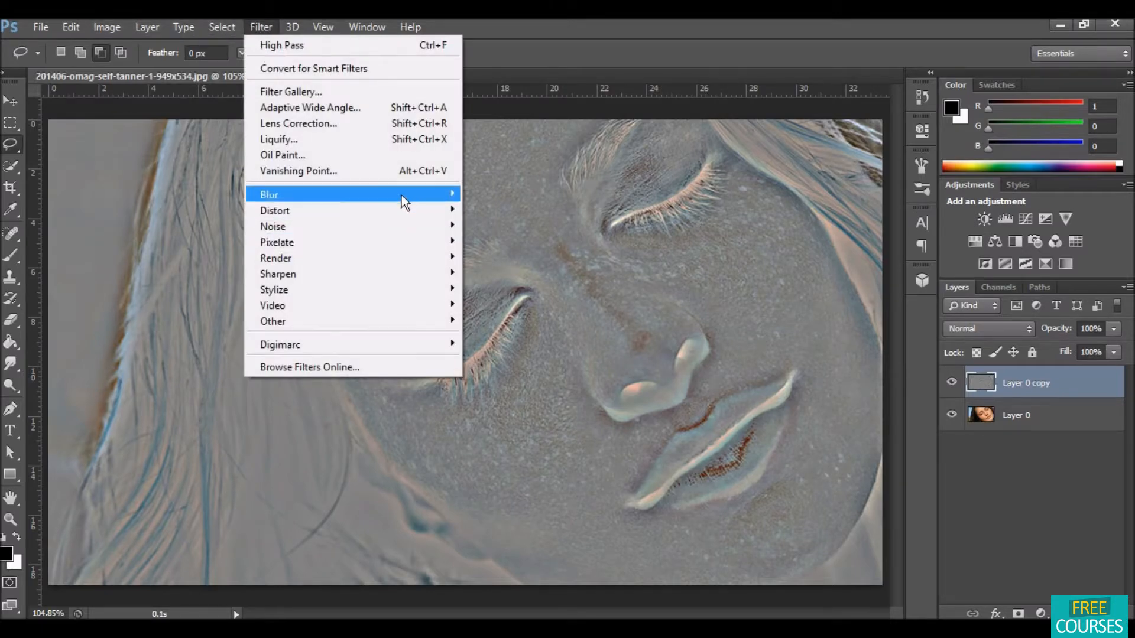
{"action": "mouse_move", "coordinate": [402, 194]}
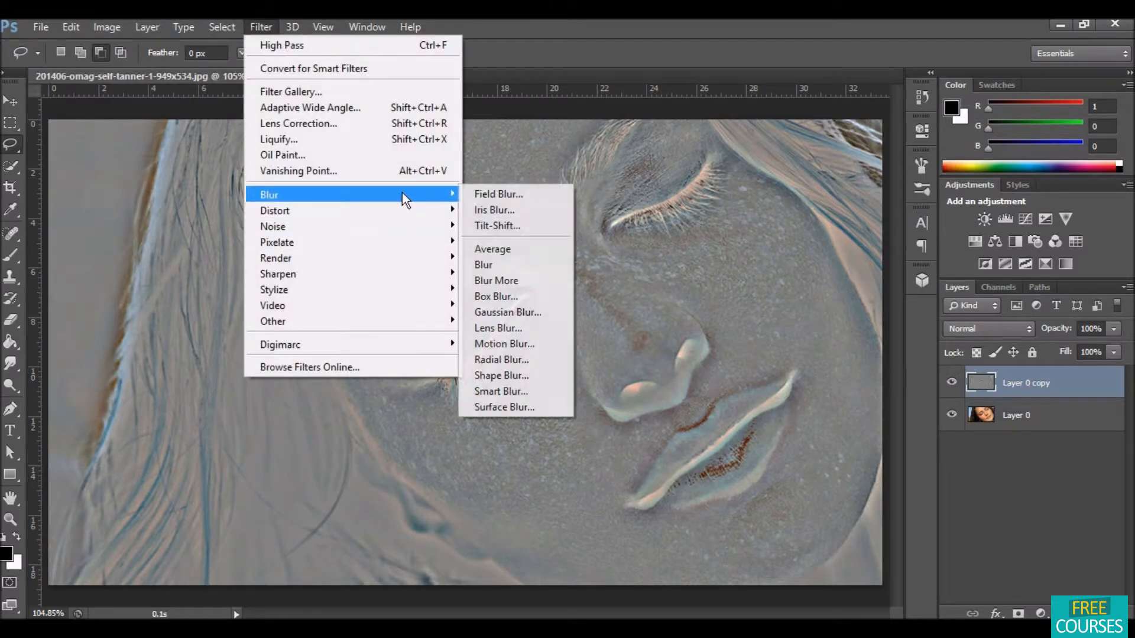
{"action": "left_click", "coordinate": [531, 313]}
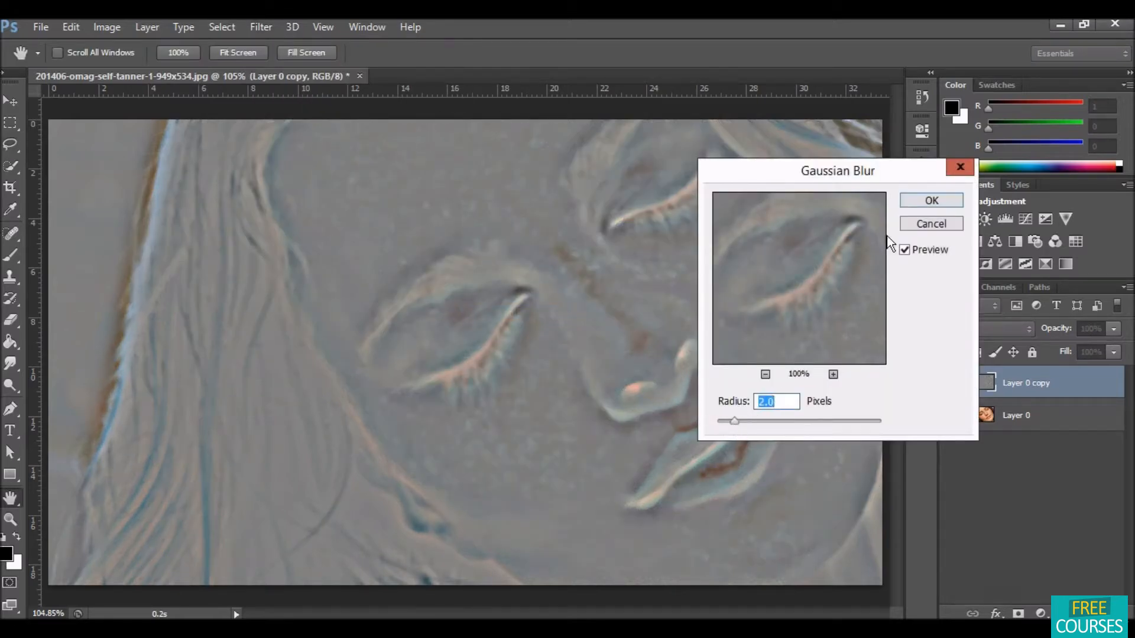
{"action": "left_click", "coordinate": [910, 201]}
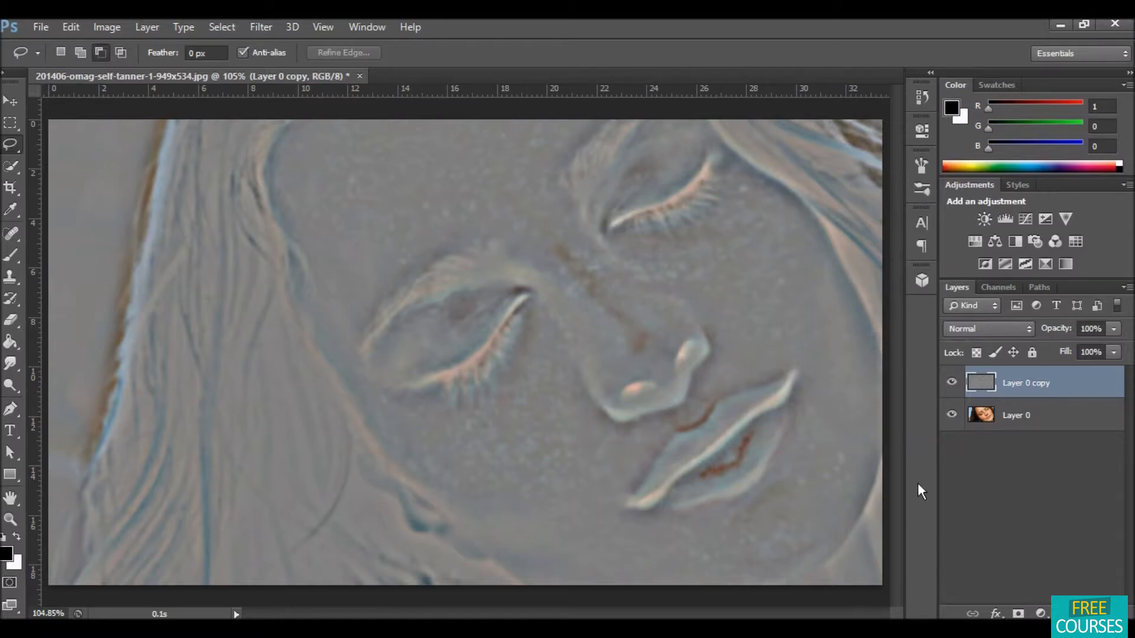
Step: Set the copy's blend mode to Overlay and add a black layer mask that hides it
{"action": "left_click", "coordinate": [998, 328]}
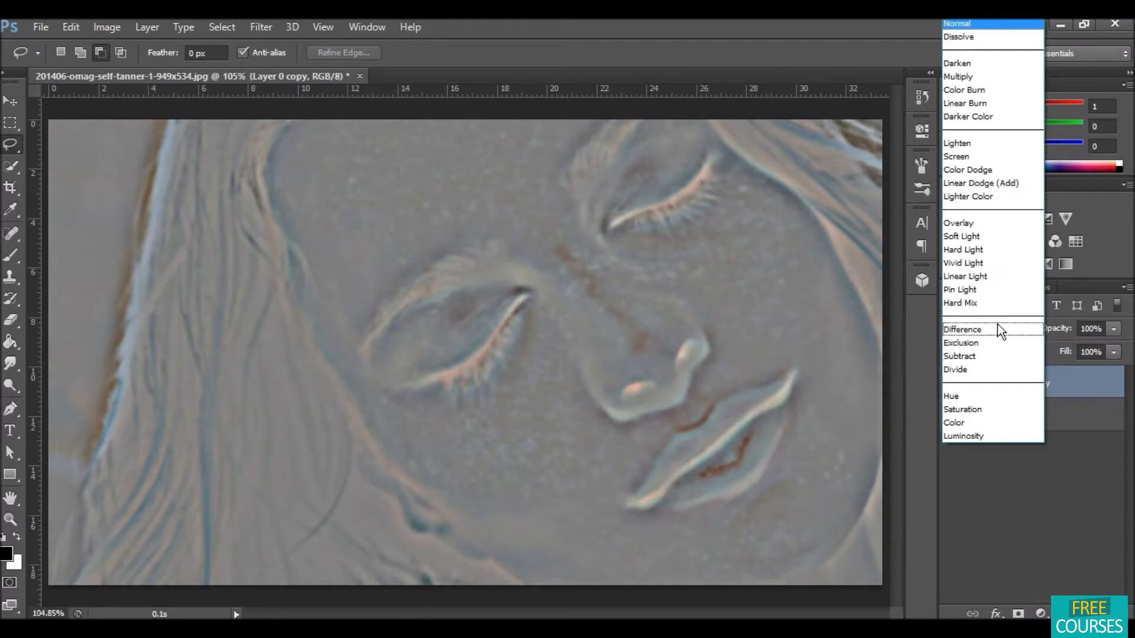
{"action": "left_click", "coordinate": [974, 223]}
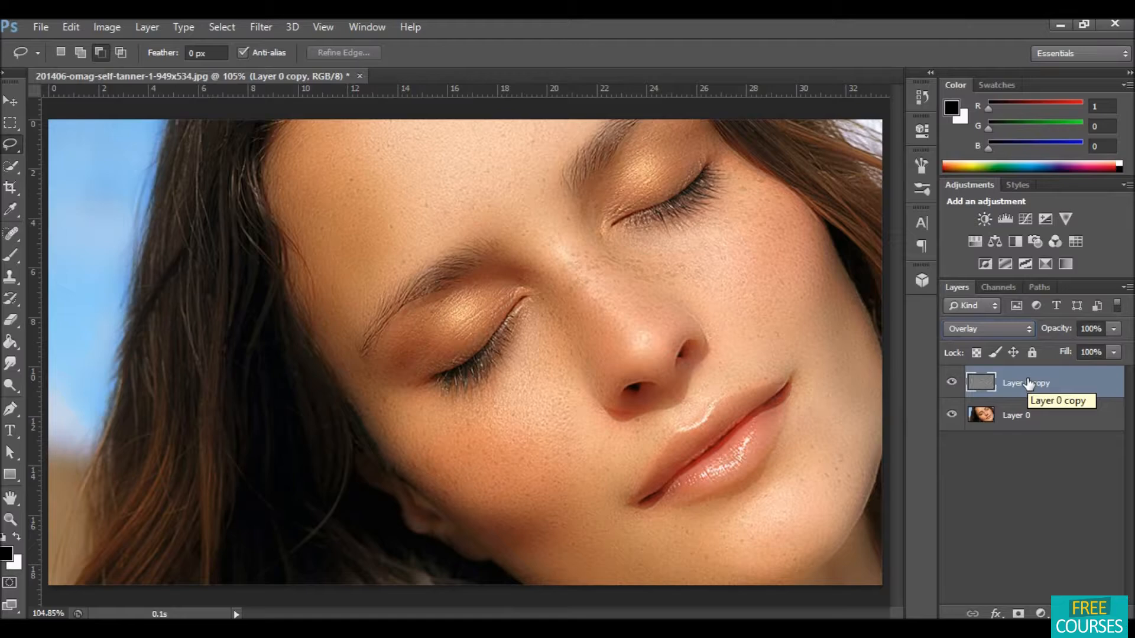
{"action": "key", "text": "alt"}
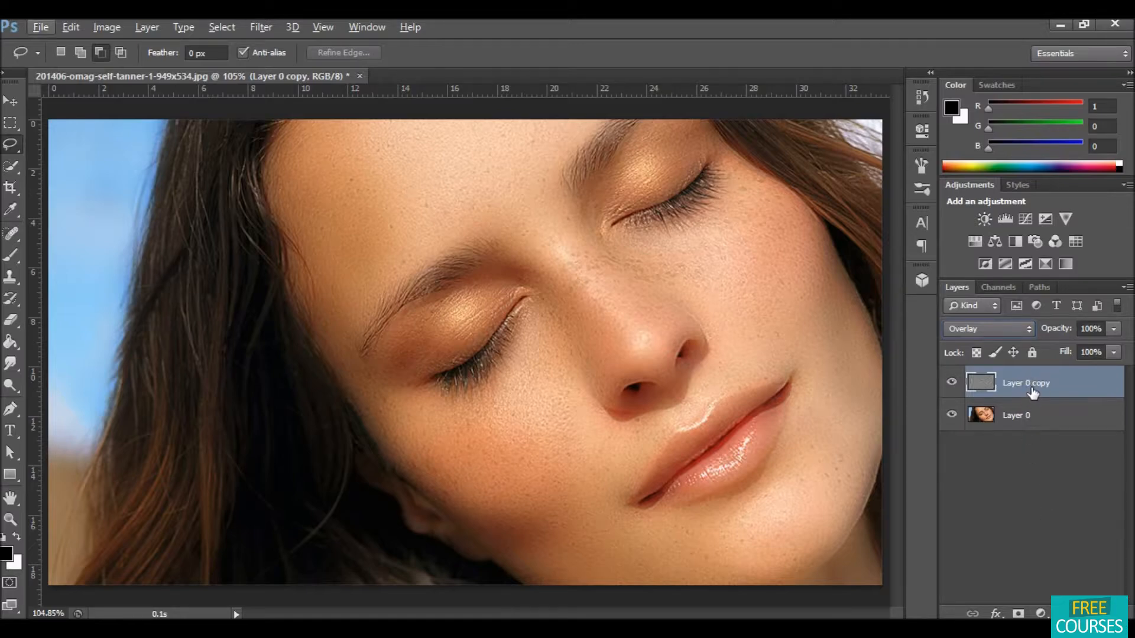
{"action": "key", "text": "alt"}
{"action": "left_click", "coordinate": [1019, 614]}
{"action": "left_click", "coordinate": [1018, 614], "text": "alt"}
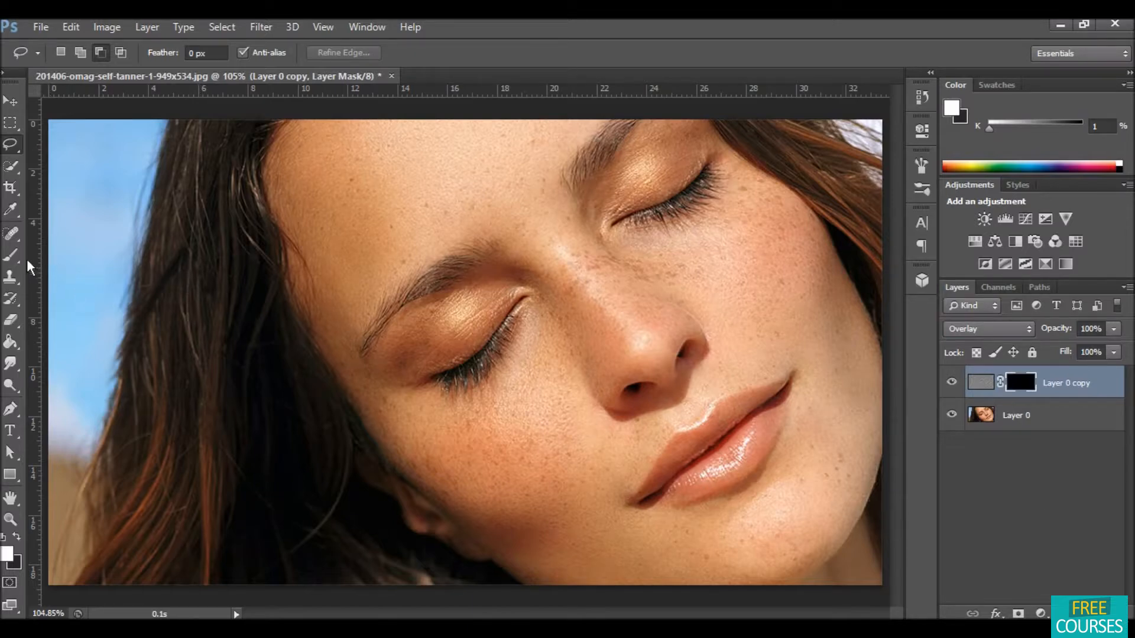
Step: Switch to the Brush tool and enlarge the brush to 60 px for painting the mask
{"action": "left_click", "coordinate": [11, 255]}
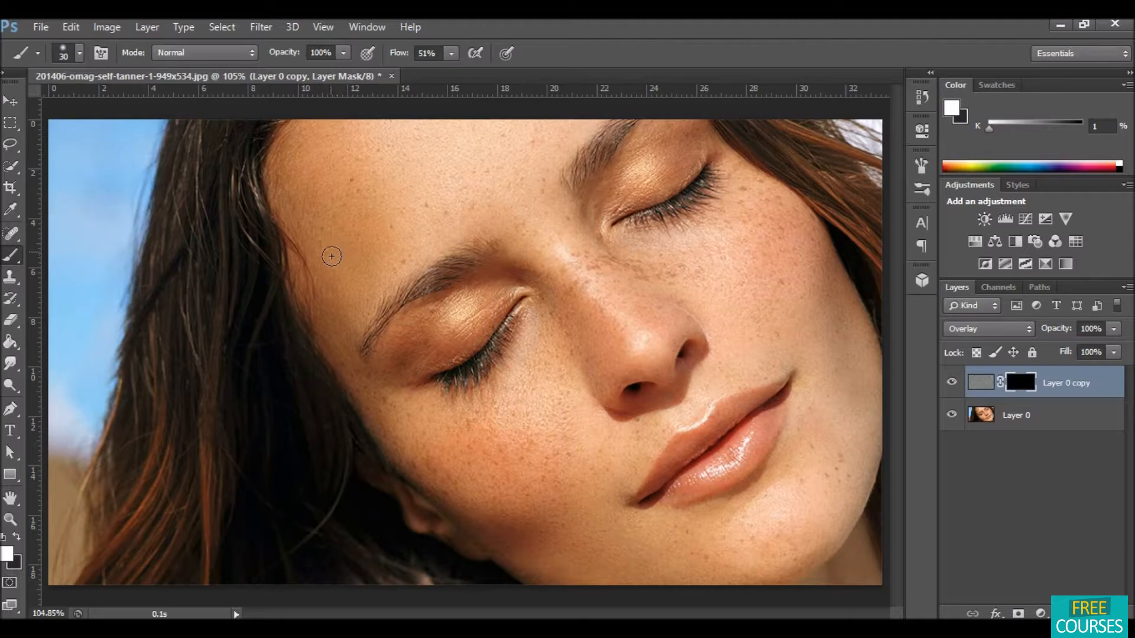
{"action": "key", "text": "bracketright"}
{"action": "key", "text": "bracketright"}
{"action": "key", "text": "bracketright"}
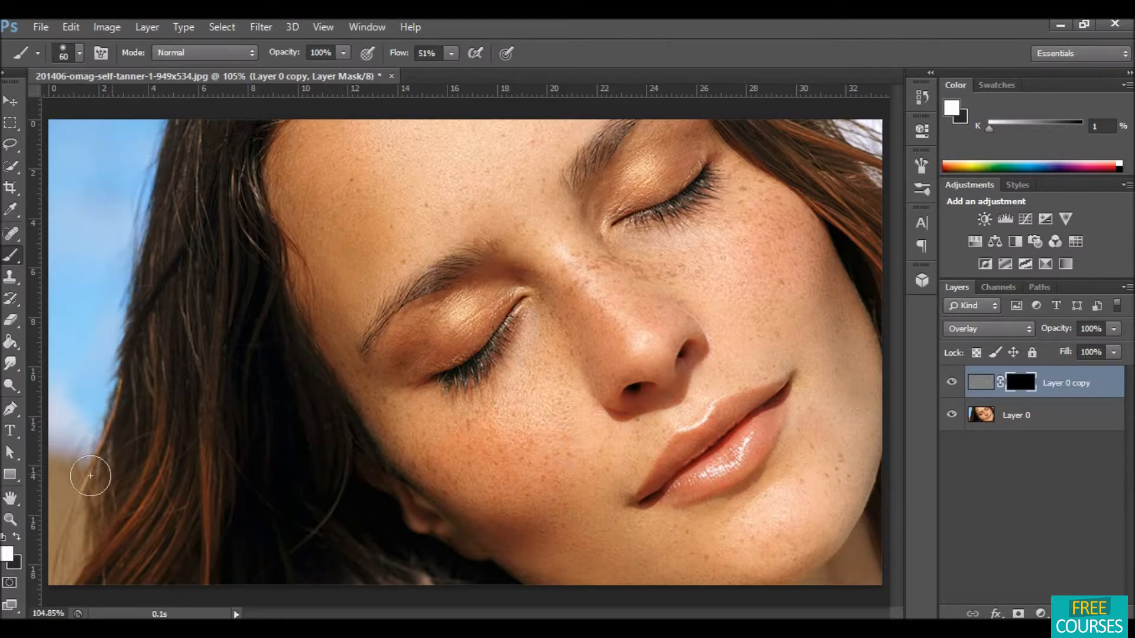
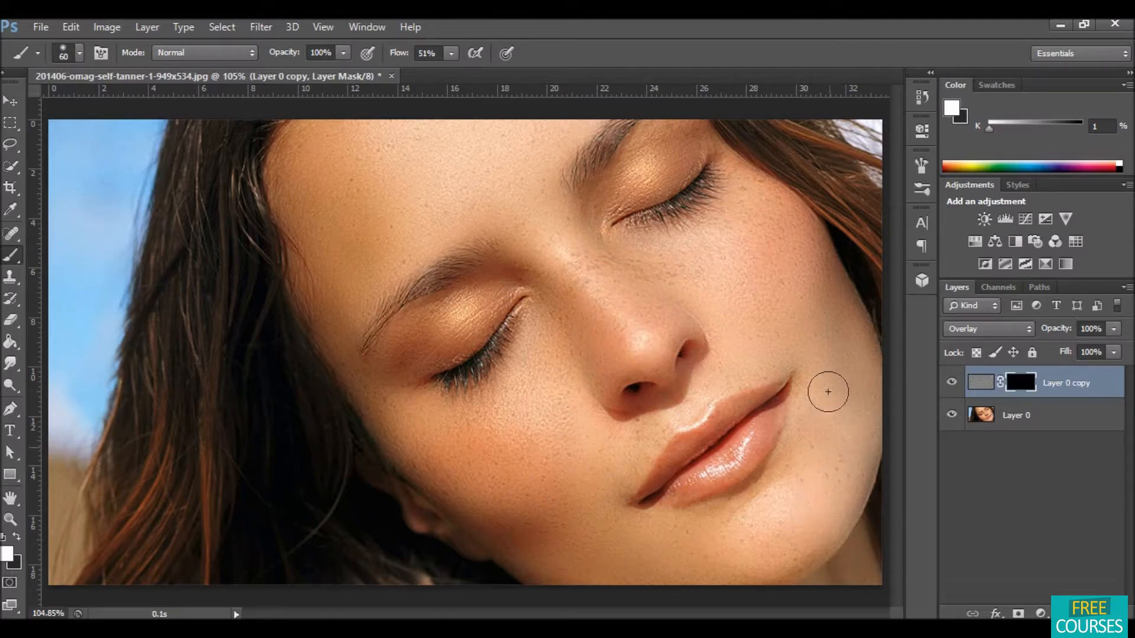
Step: Paint the face's skin onto the smoothing layer's mask and toggle that layer's visibility repeatedly to compare before and after
{"action": "left_click_drag", "start_coordinate": [828, 324], "coordinate": [828, 324]}
{"action": "left_click", "coordinate": [952, 384]}
{"action": "left_click", "coordinate": [951, 384]}
{"action": "left_click", "coordinate": [952, 384]}
{"action": "left_click", "coordinate": [951, 384]}
{"action": "left_click", "coordinate": [951, 384]}
{"action": "left_click", "coordinate": [951, 384]}
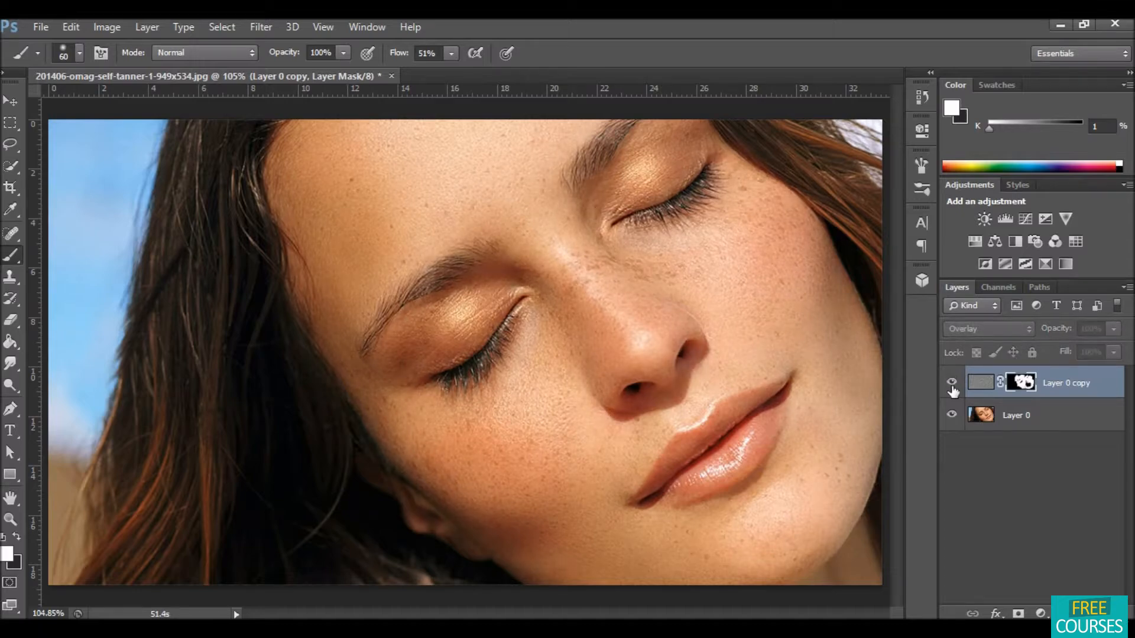
{"action": "left_click", "coordinate": [951, 384]}
{"action": "left_click", "coordinate": [951, 384]}
{"action": "left_click", "coordinate": [952, 384]}
{"action": "left_click", "coordinate": [951, 385]}
{"action": "left_click", "coordinate": [951, 384]}
{"action": "left_click", "coordinate": [952, 384]}
{"action": "left_click", "coordinate": [951, 384]}
{"action": "left_click", "coordinate": [951, 384]}
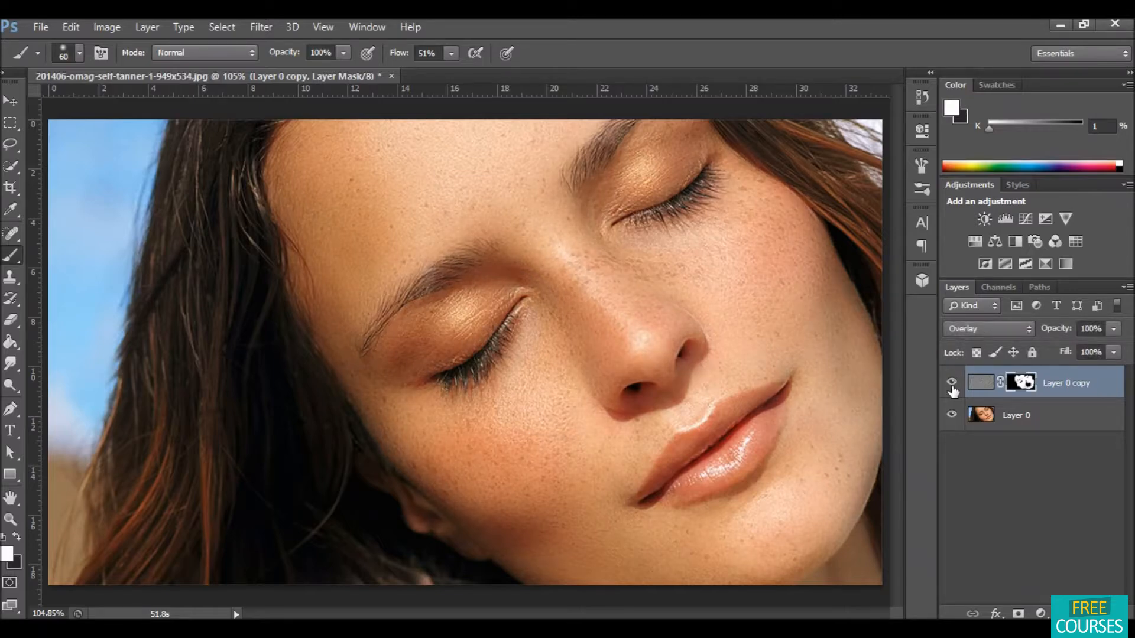
{"action": "left_click", "coordinate": [951, 384]}
{"action": "left_click", "coordinate": [952, 384]}
{"action": "left_click", "coordinate": [952, 384]}
{"action": "left_click", "coordinate": [952, 384]}
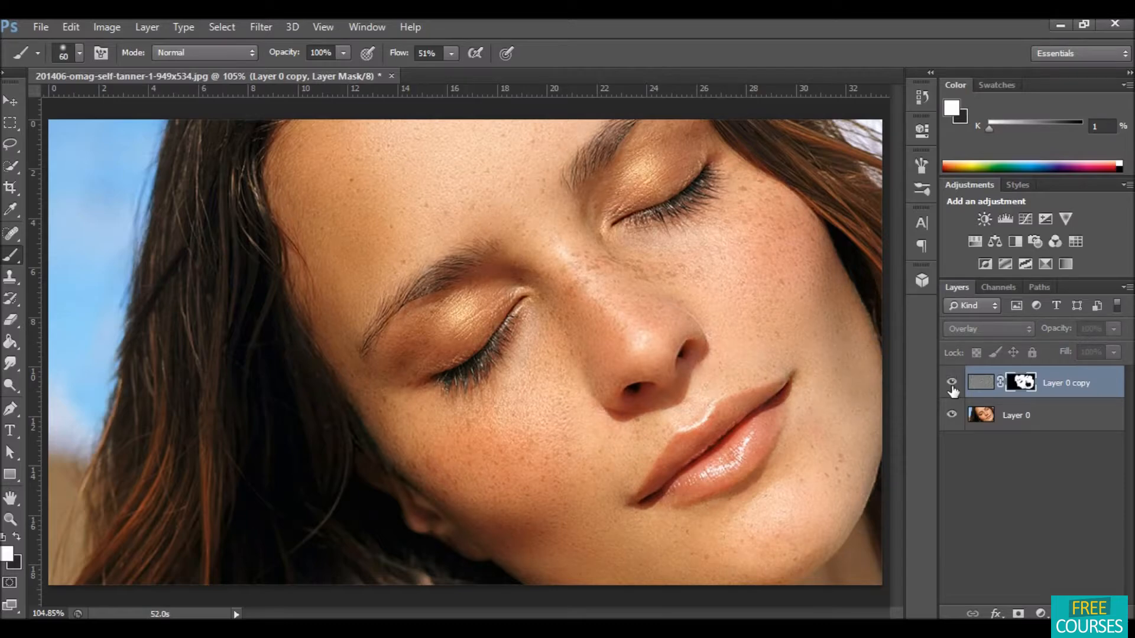
{"action": "left_click", "coordinate": [952, 384]}
{"action": "left_click", "coordinate": [952, 384]}
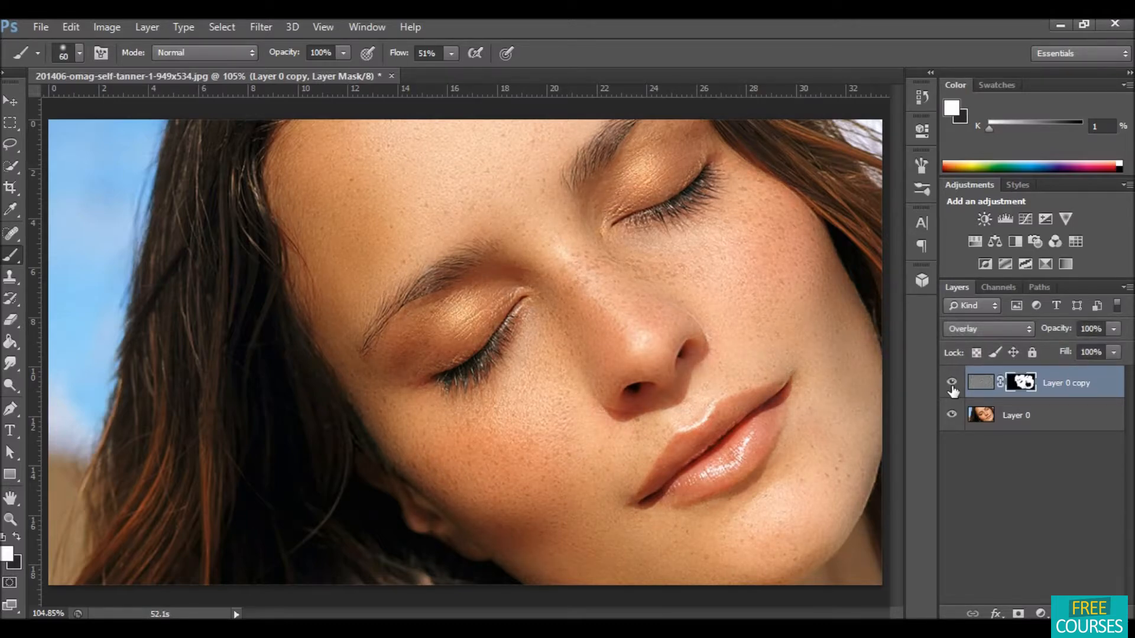
{"action": "left_click", "coordinate": [951, 384]}
{"action": "left_click", "coordinate": [951, 384]}
{"action": "left_click", "coordinate": [951, 384]}
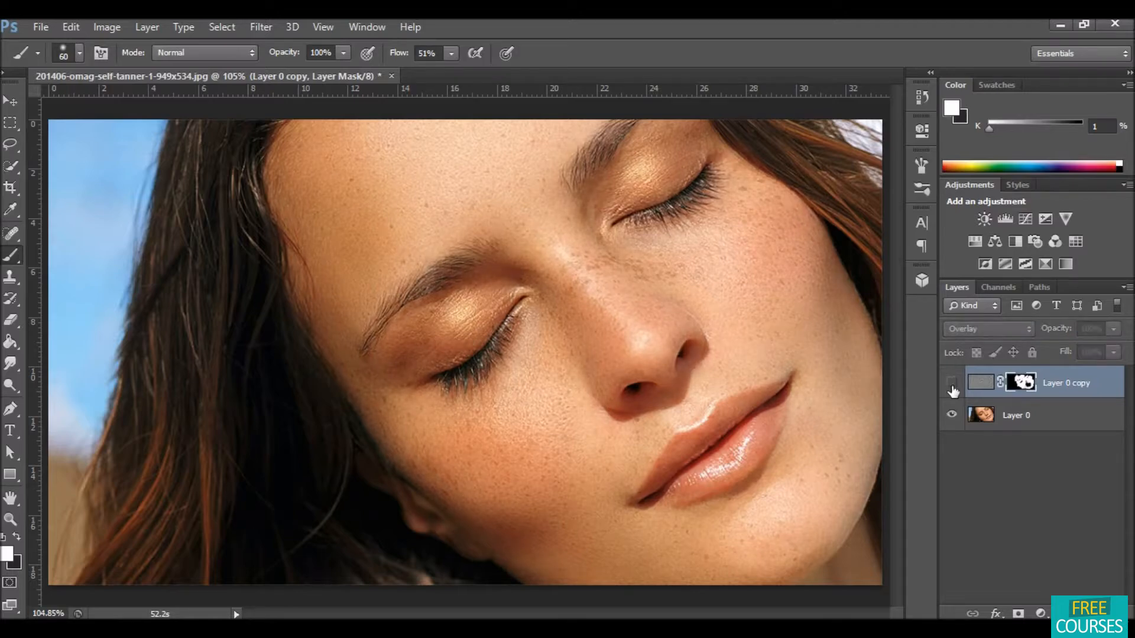
{"action": "left_click", "coordinate": [952, 385]}
{"action": "left_click", "coordinate": [952, 386]}
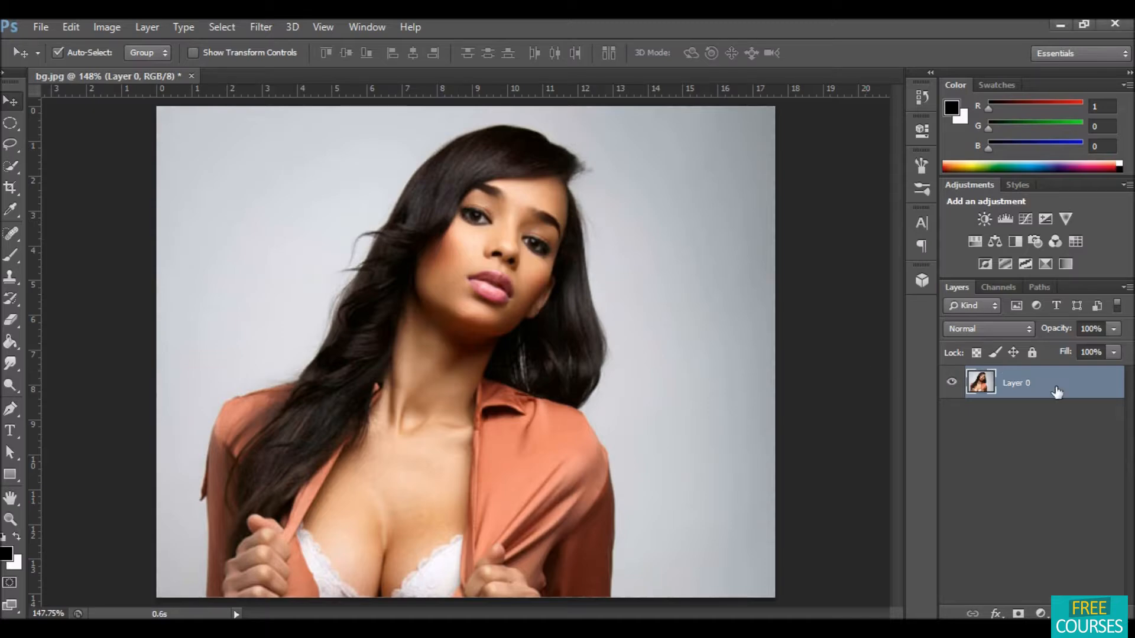
Step: On a new portrait, duplicate the photo layer and fully lock the original layer
{"action": "left_click_drag", "start_coordinate": [1057, 385], "coordinate": [1094, 614]}
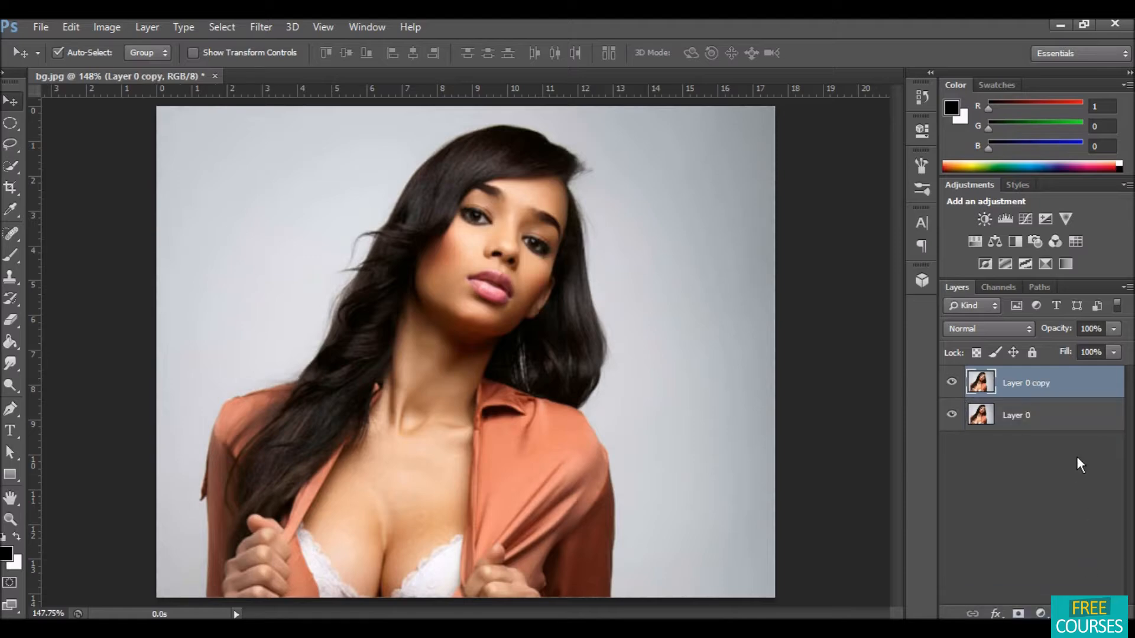
{"action": "left_click", "coordinate": [1054, 417]}
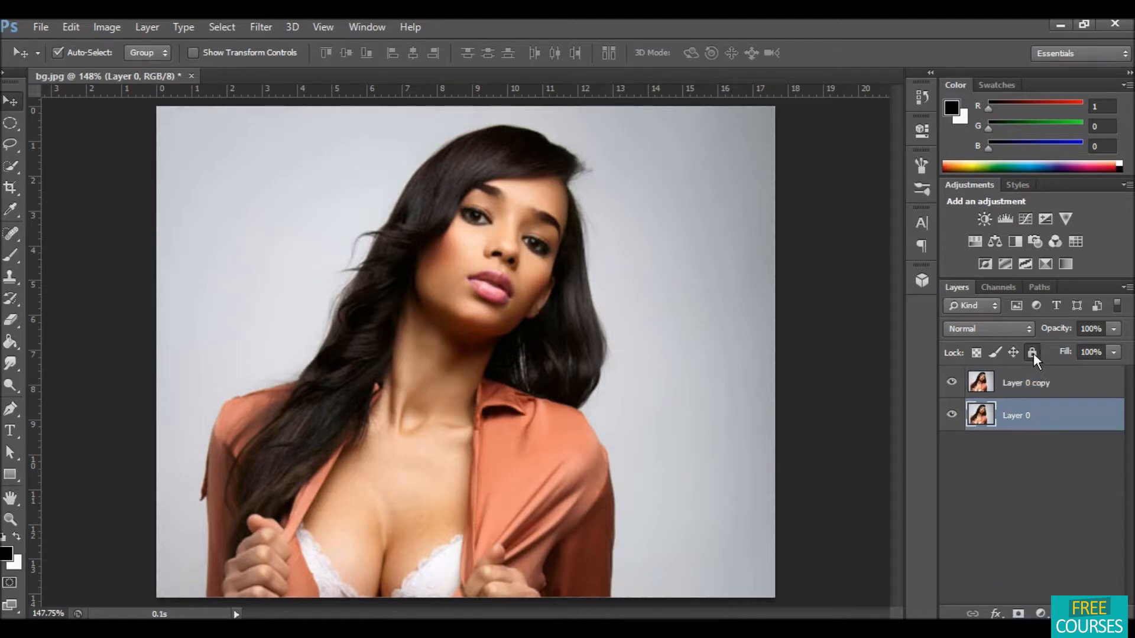
{"action": "left_click", "coordinate": [1032, 353]}
Step: Apply Shadows/Highlights to the copy with the shadows amount raised to about 50%
{"action": "left_click", "coordinate": [1063, 384]}
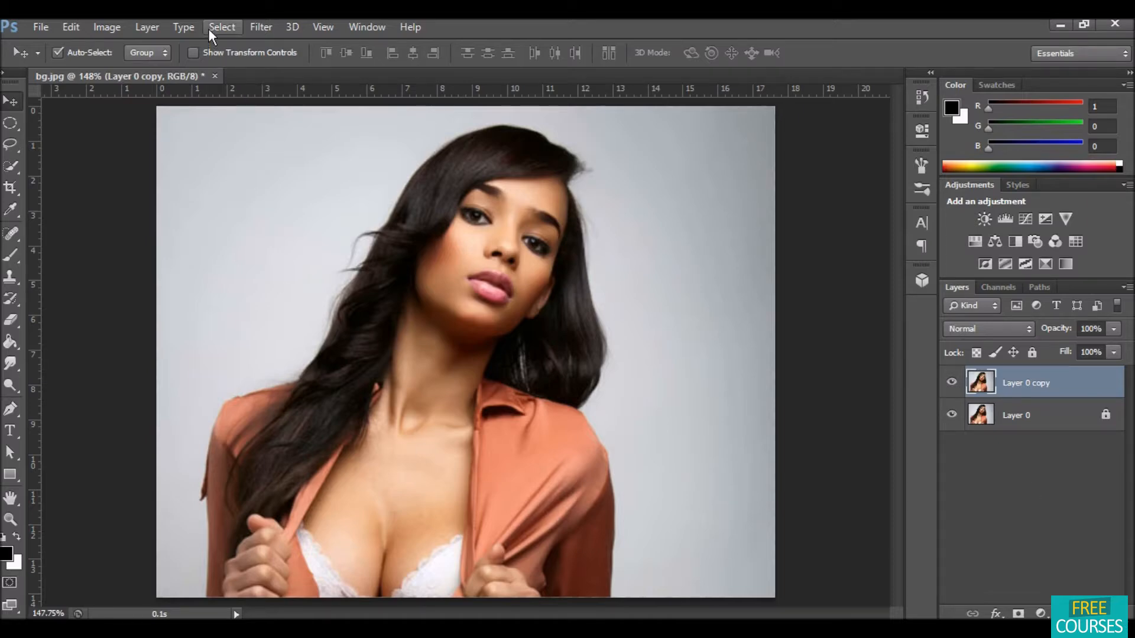
{"action": "left_click", "coordinate": [109, 26]}
{"action": "mouse_move", "coordinate": [267, 71]}
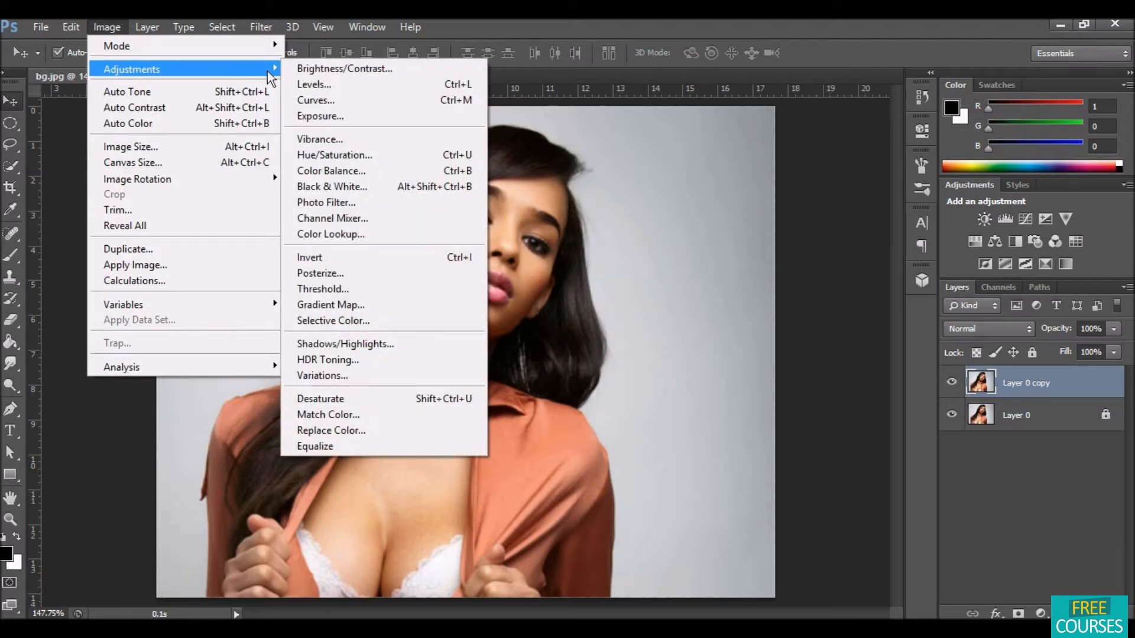
{"action": "left_click", "coordinate": [383, 343]}
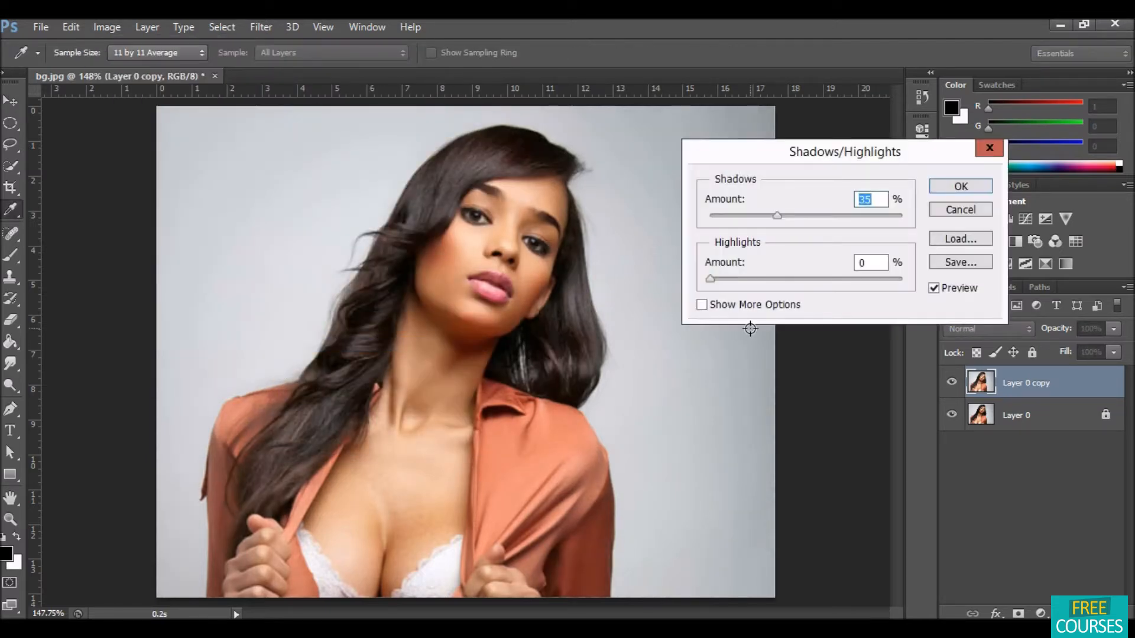
{"action": "left_click_drag", "start_coordinate": [778, 214], "coordinate": [797, 215]}
{"action": "left_click_drag", "start_coordinate": [803, 215], "coordinate": [806, 215]}
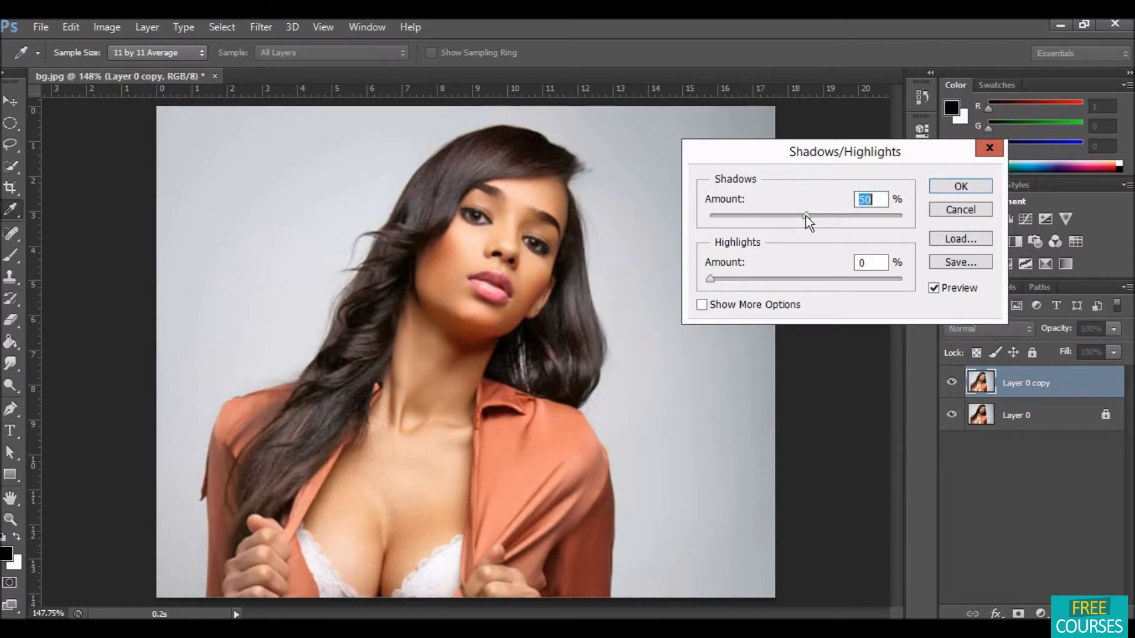
{"action": "left_click", "coordinate": [706, 278]}
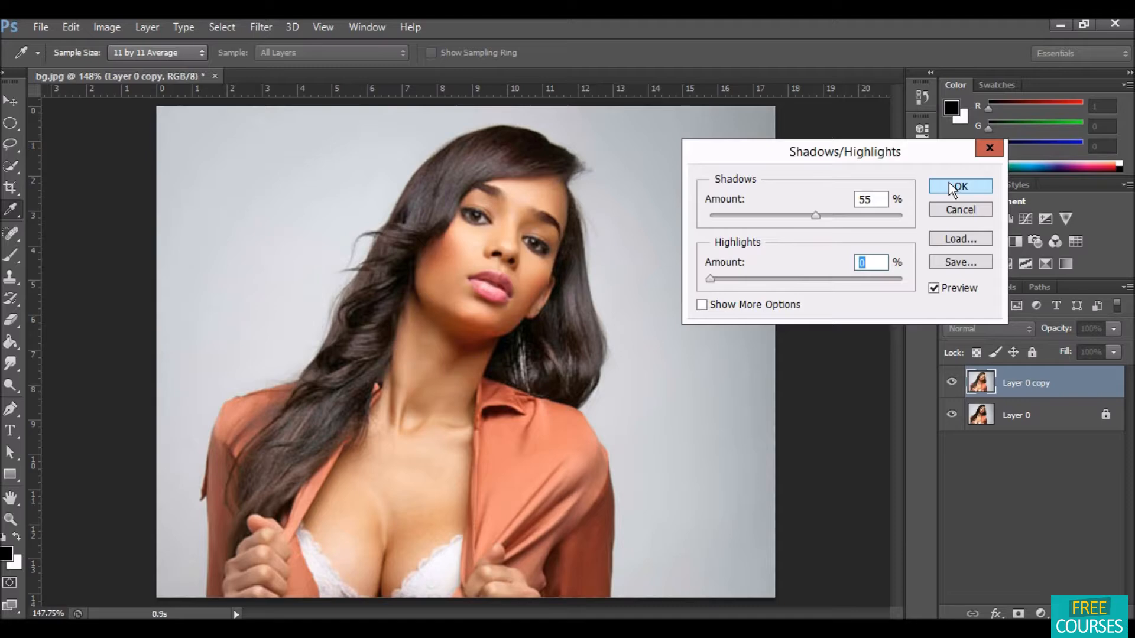
{"action": "left_click_drag", "start_coordinate": [816, 216], "coordinate": [818, 219]}
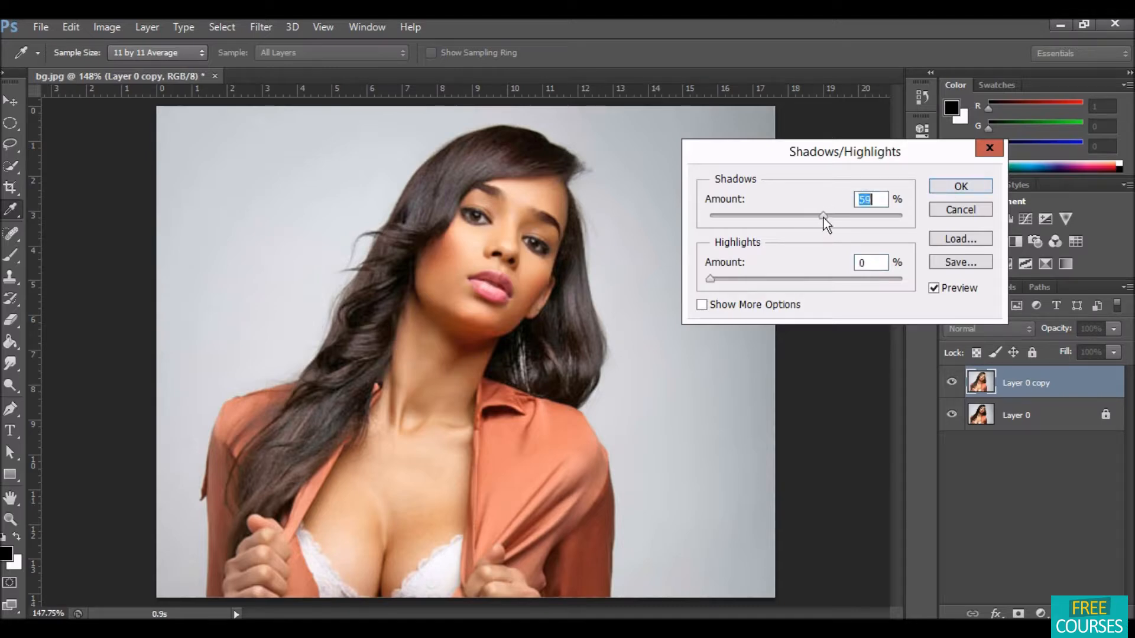
{"action": "left_click", "coordinate": [939, 186]}
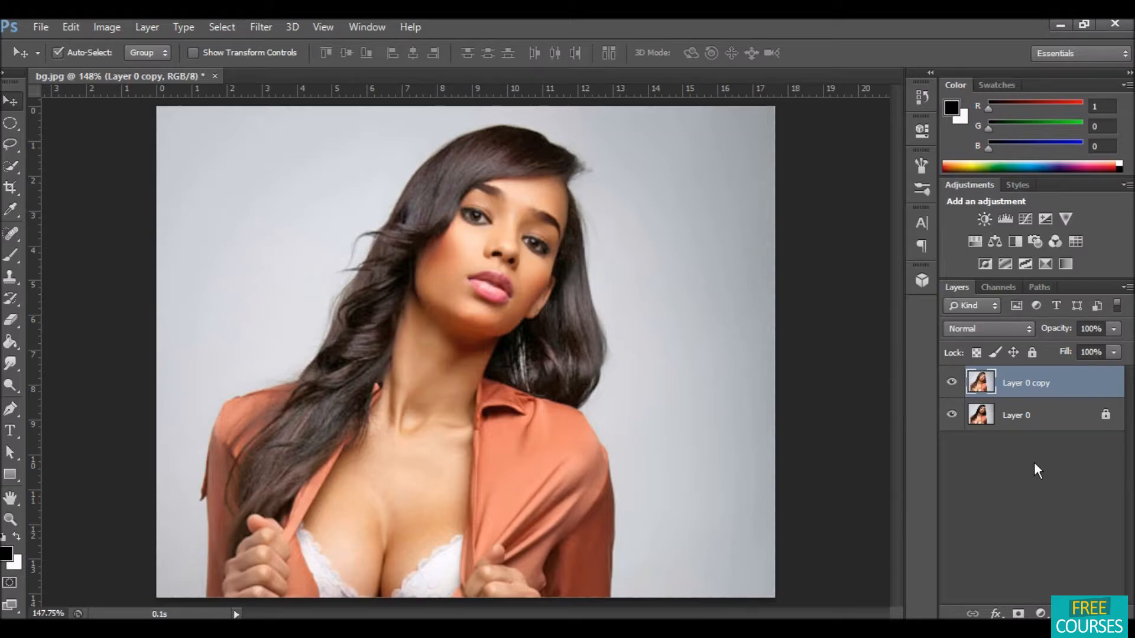
Step: Add a Selective Color adjustment layer and set Reds to Cyan -40 and Black -41
{"action": "left_click", "coordinate": [1041, 614]}
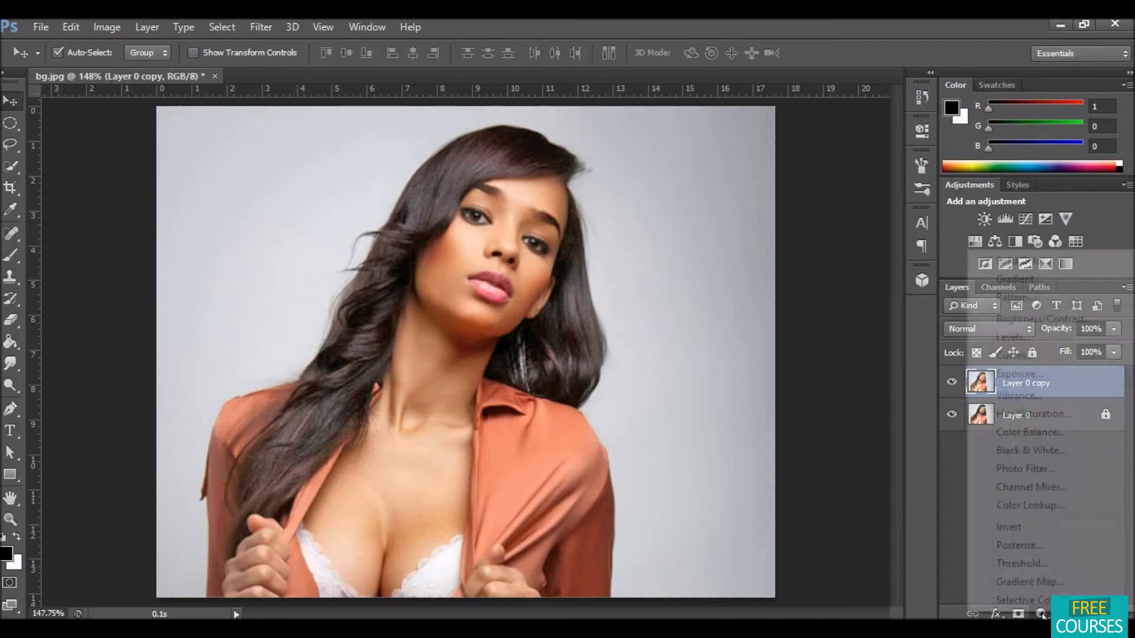
{"action": "left_click", "coordinate": [1041, 602]}
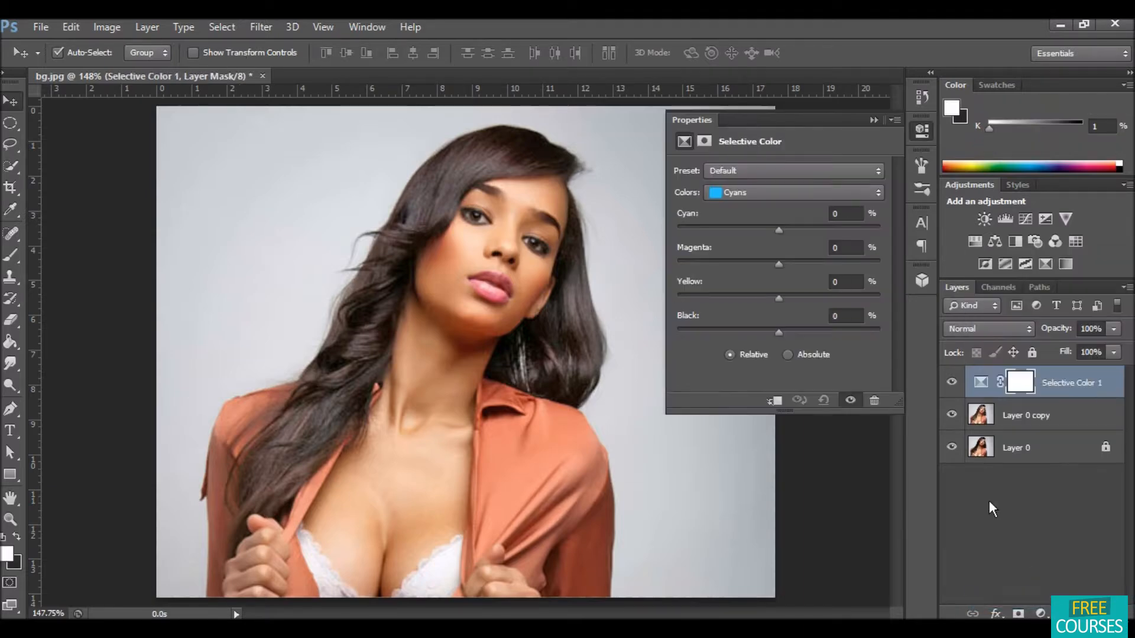
{"action": "left_click", "coordinate": [767, 187]}
{"action": "left_click", "coordinate": [761, 210]}
{"action": "left_click_drag", "start_coordinate": [776, 229], "coordinate": [739, 232]}
{"action": "left_click_drag", "start_coordinate": [780, 332], "coordinate": [736, 331]}
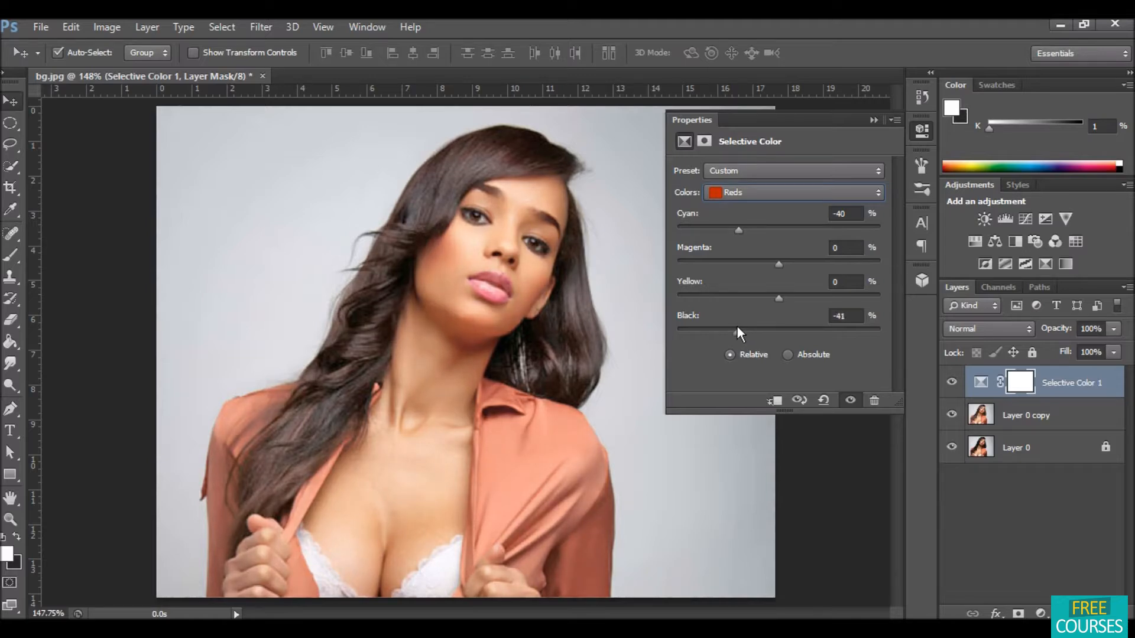
Step: Set the Selective Color Yellows to Cyan -40, Magenta +100, Yellow +100 and Black -97
{"action": "left_click", "coordinate": [768, 190]}
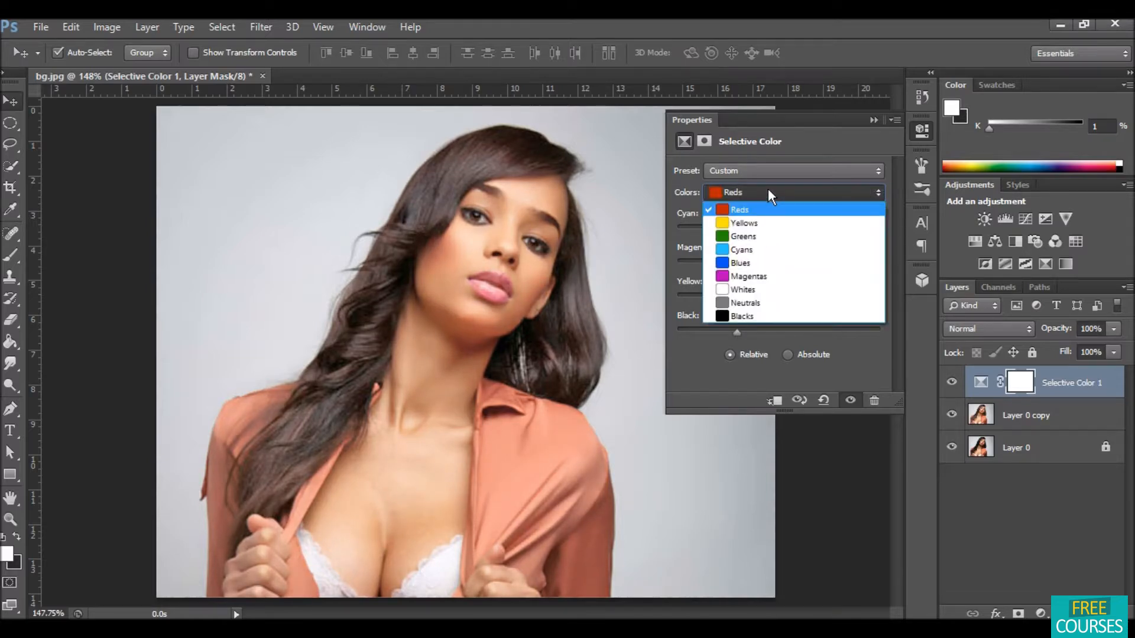
{"action": "left_click", "coordinate": [762, 224]}
{"action": "left_click_drag", "start_coordinate": [779, 228], "coordinate": [736, 231]}
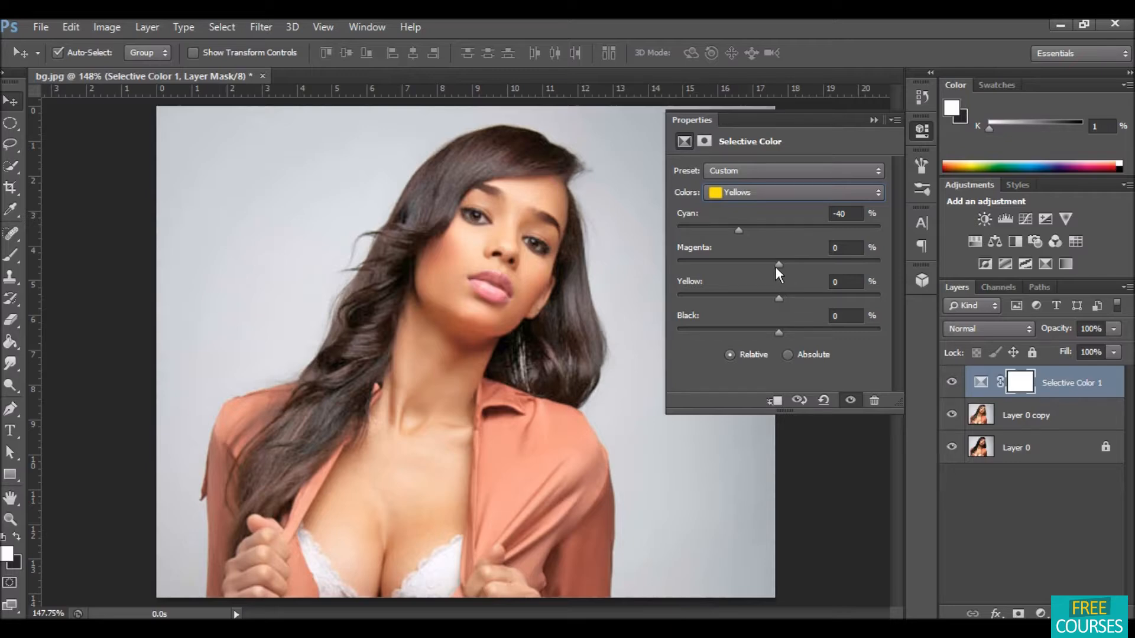
{"action": "left_click_drag", "start_coordinate": [776, 266], "coordinate": [780, 297]}
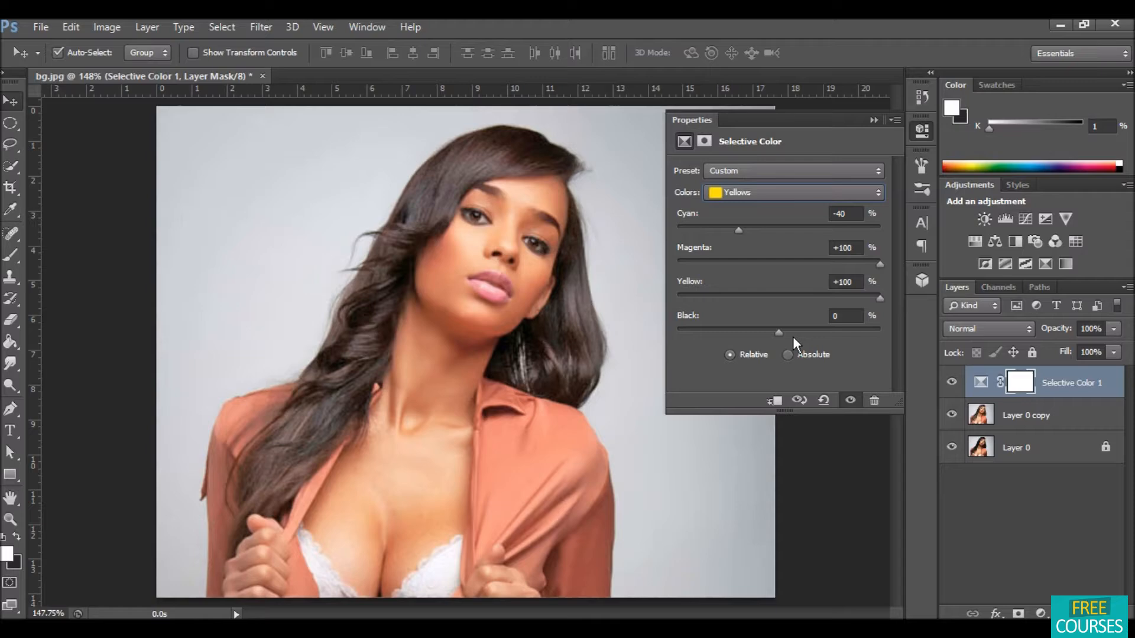
{"action": "left_click_drag", "start_coordinate": [777, 332], "coordinate": [686, 333]}
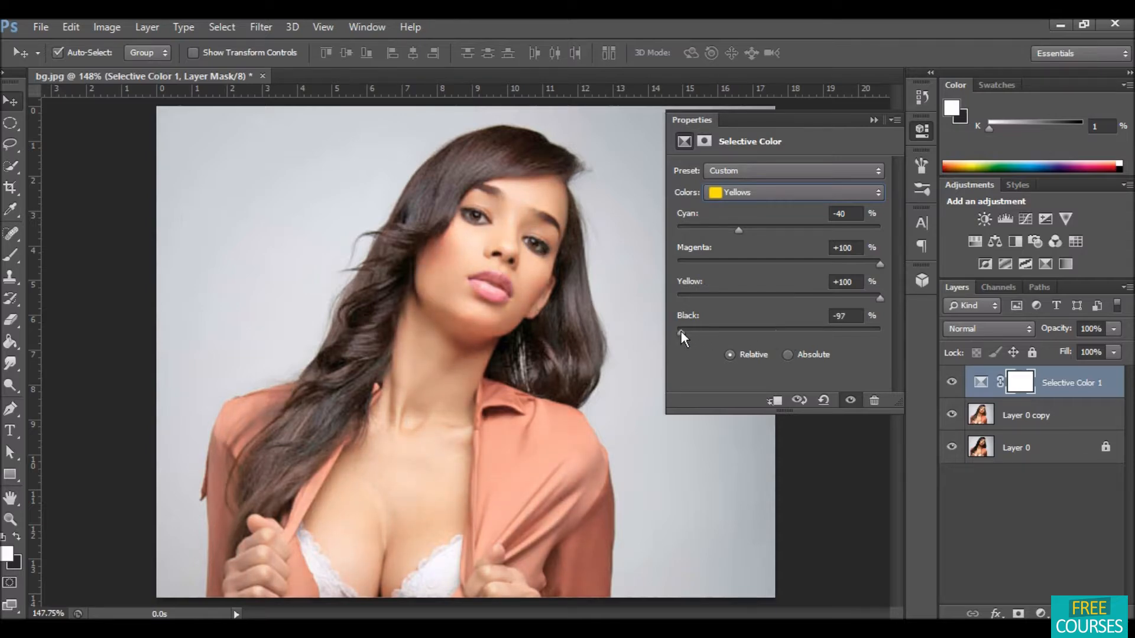
Step: Lower the Yellow value of the Cyans to its minimum and close the adjustment properties
{"action": "left_click", "coordinate": [799, 189]}
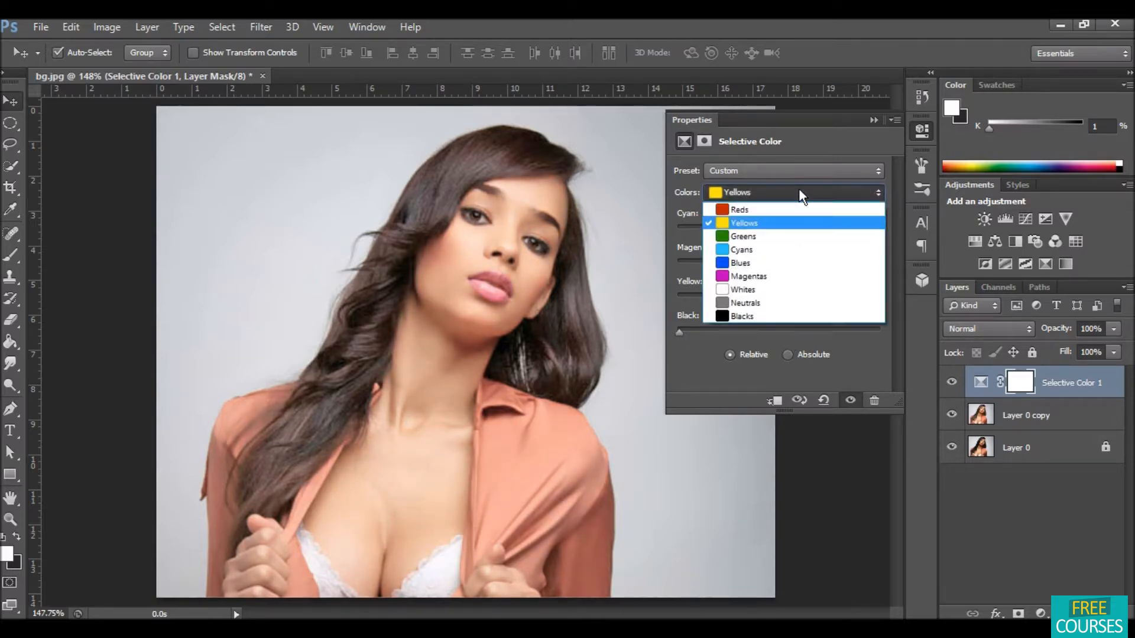
{"action": "left_click", "coordinate": [774, 244]}
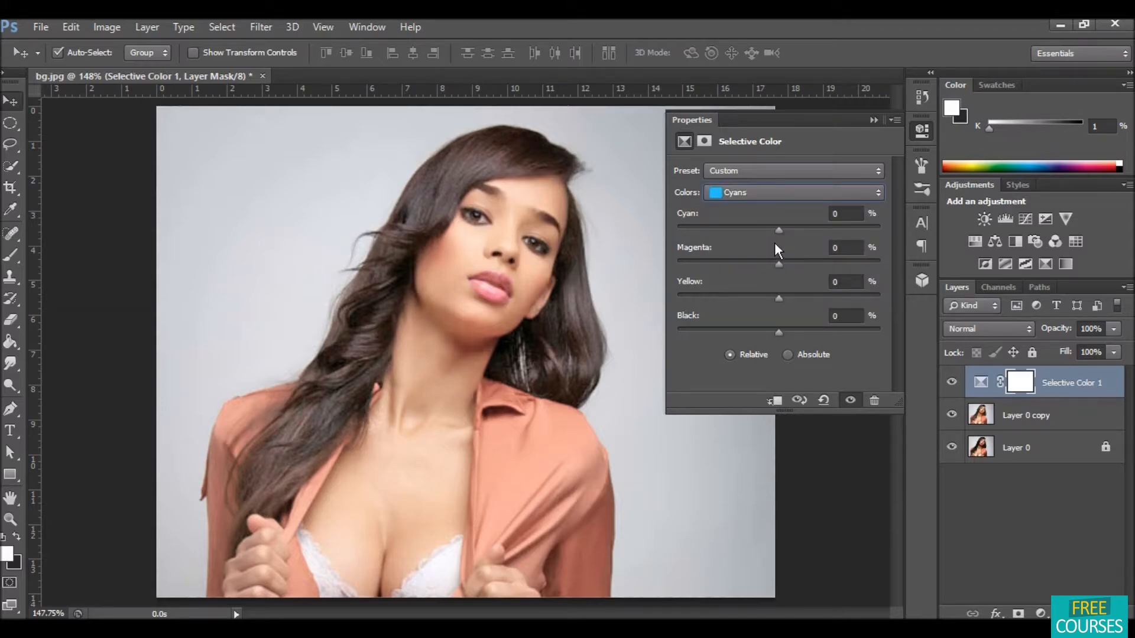
{"action": "left_click_drag", "start_coordinate": [780, 230], "coordinate": [782, 229]}
{"action": "left_click_drag", "start_coordinate": [782, 301], "coordinate": [672, 296]}
{"action": "left_click", "coordinate": [872, 119]}
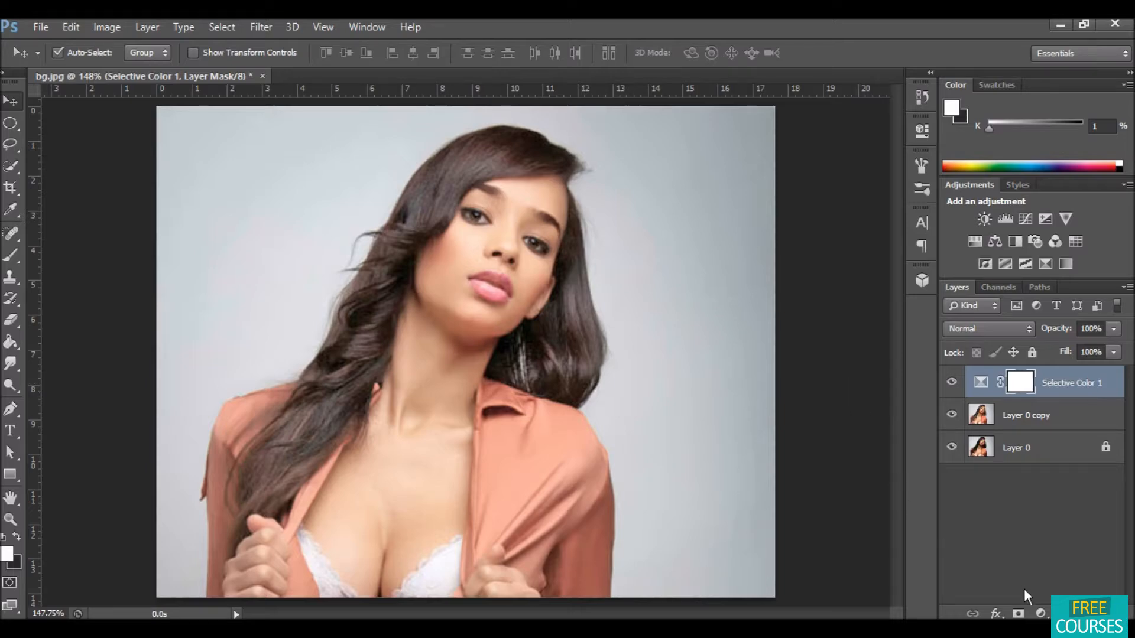
Step: Add an Exposure adjustment layer with exposure +0.28, offset +0.0165 and gamma 0.98
{"action": "left_click", "coordinate": [1041, 614]}
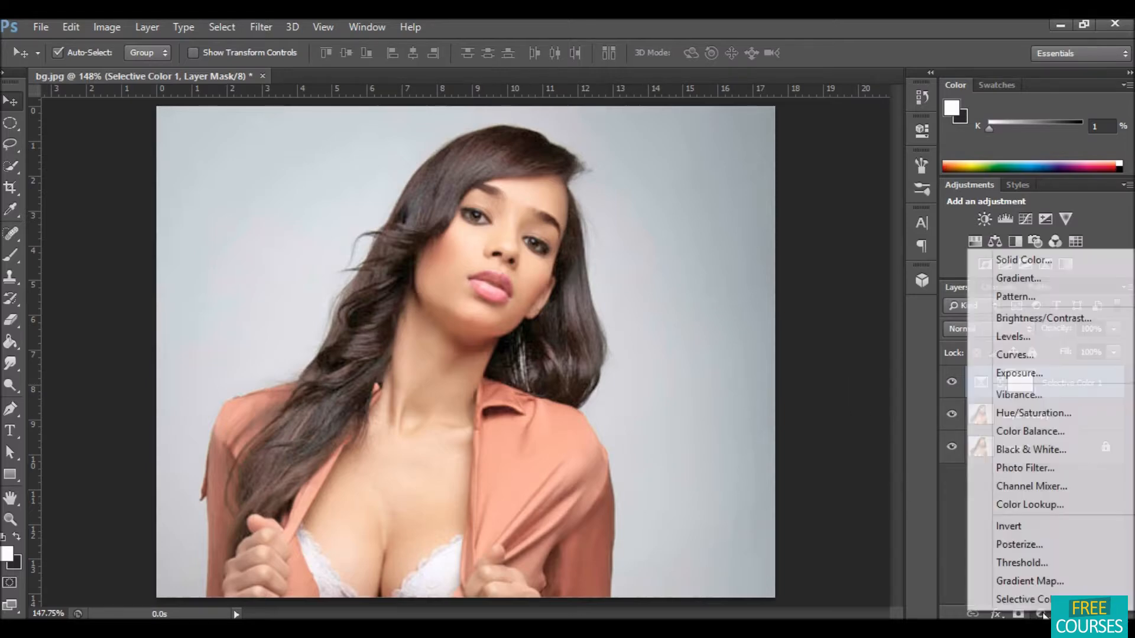
{"action": "left_click", "coordinate": [1037, 372]}
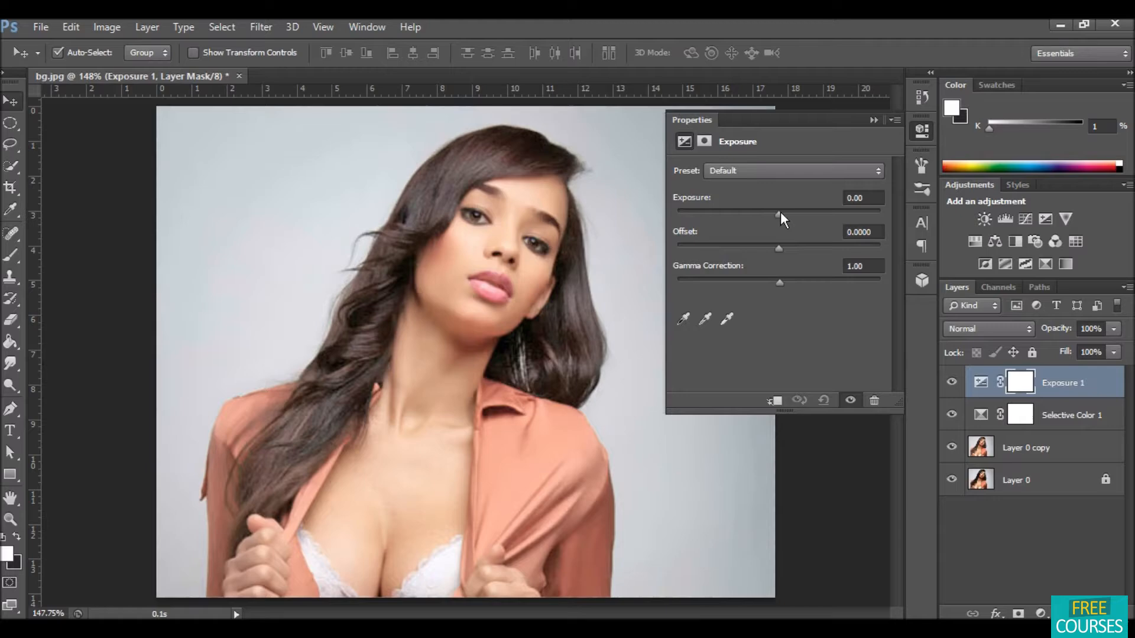
{"action": "left_click_drag", "start_coordinate": [781, 214], "coordinate": [781, 285]}
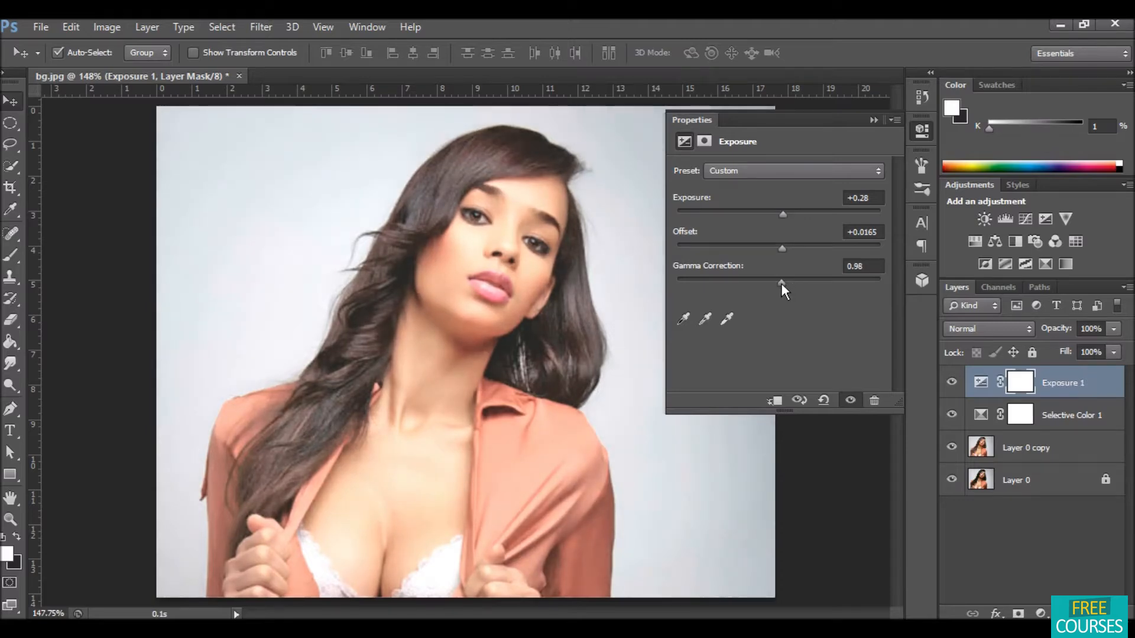
{"action": "left_click", "coordinate": [874, 120]}
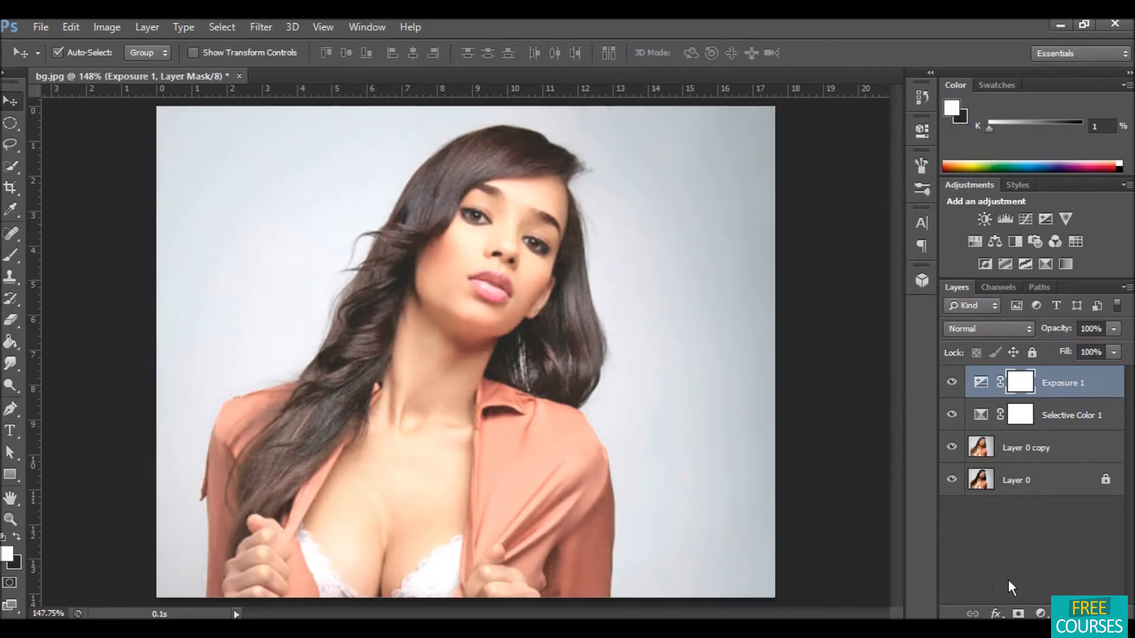
Step: Add a Color Balance adjustment layer and set its Shadows to Cyan-Red -4 and Yellow-Blue +13
{"action": "left_click", "coordinate": [1038, 613]}
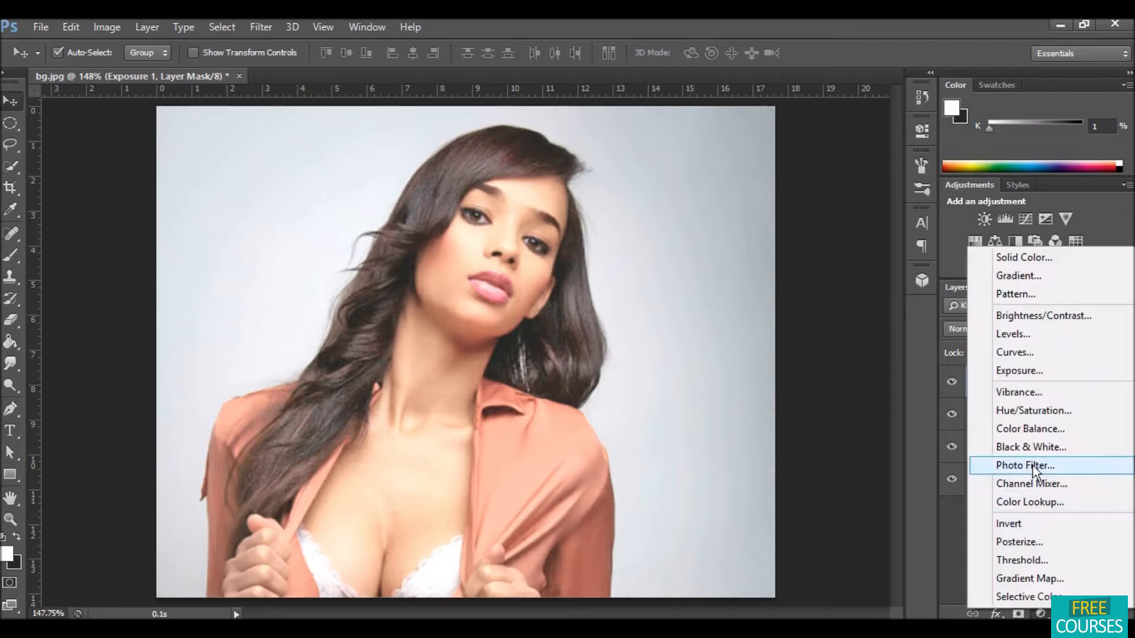
{"action": "left_click", "coordinate": [1031, 429]}
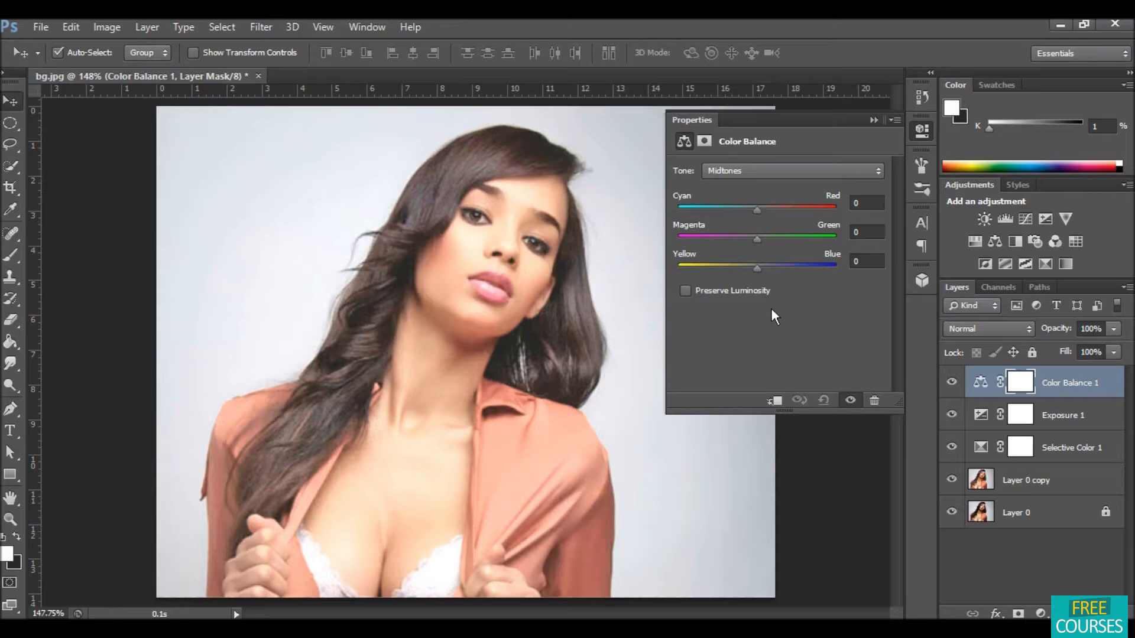
{"action": "left_click", "coordinate": [796, 168]}
{"action": "left_click", "coordinate": [790, 185]}
{"action": "left_click_drag", "start_coordinate": [757, 208], "coordinate": [749, 208]}
{"action": "left_click", "coordinate": [760, 271]}
{"action": "left_click_drag", "start_coordinate": [764, 270], "coordinate": [767, 270]}
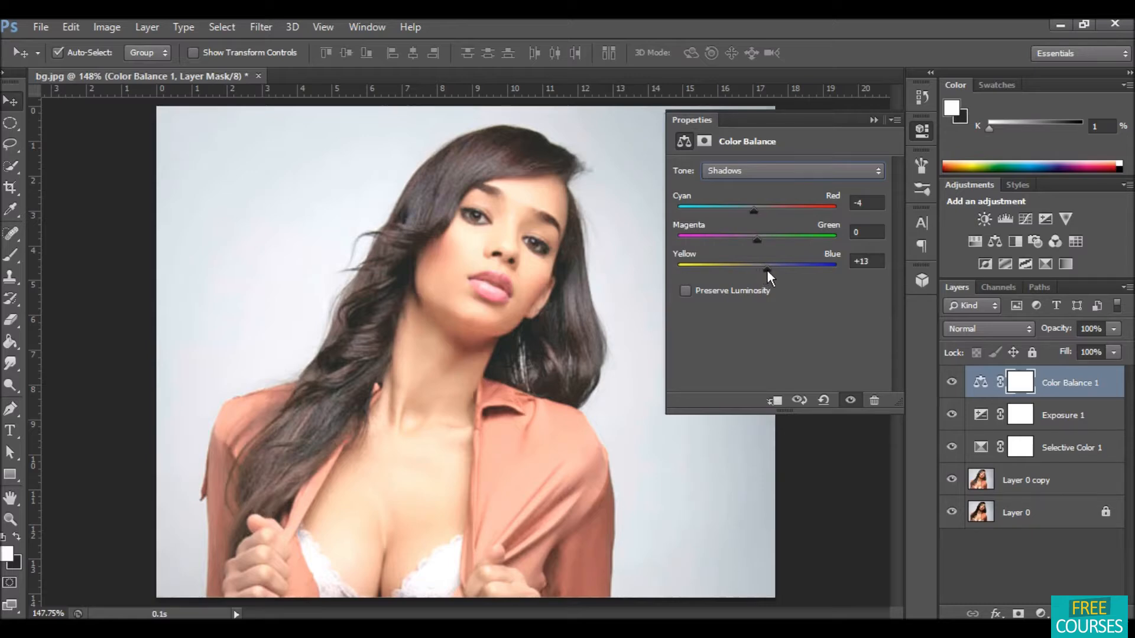
Step: Shift the Color Balance Highlights slightly toward cyan and blue and close the properties
{"action": "left_click", "coordinate": [796, 171]}
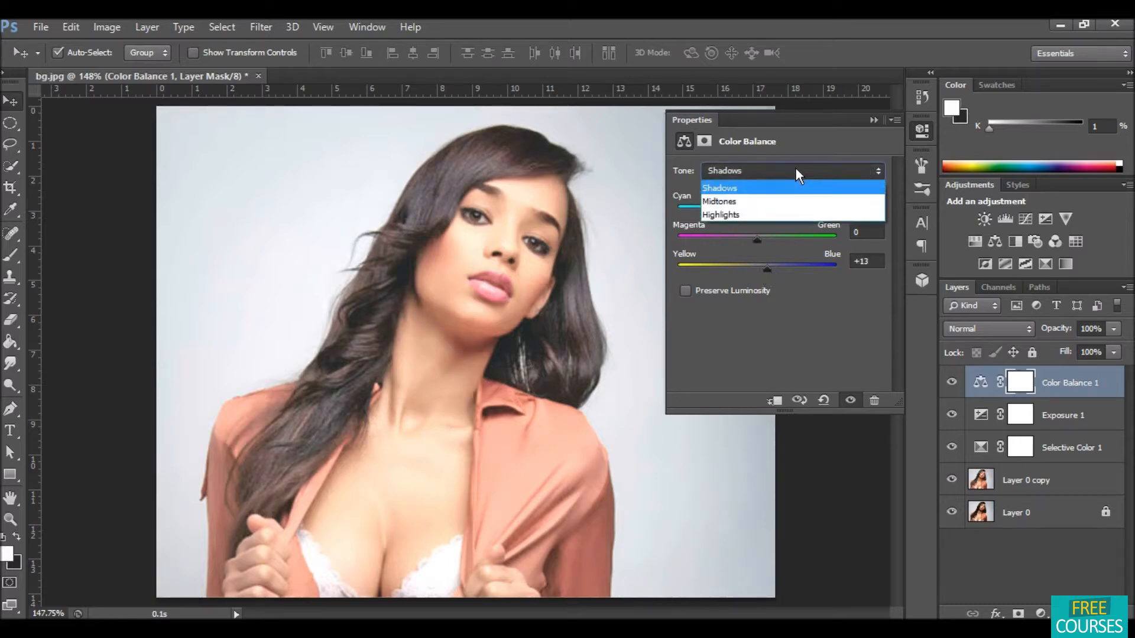
{"action": "left_click", "coordinate": [788, 215]}
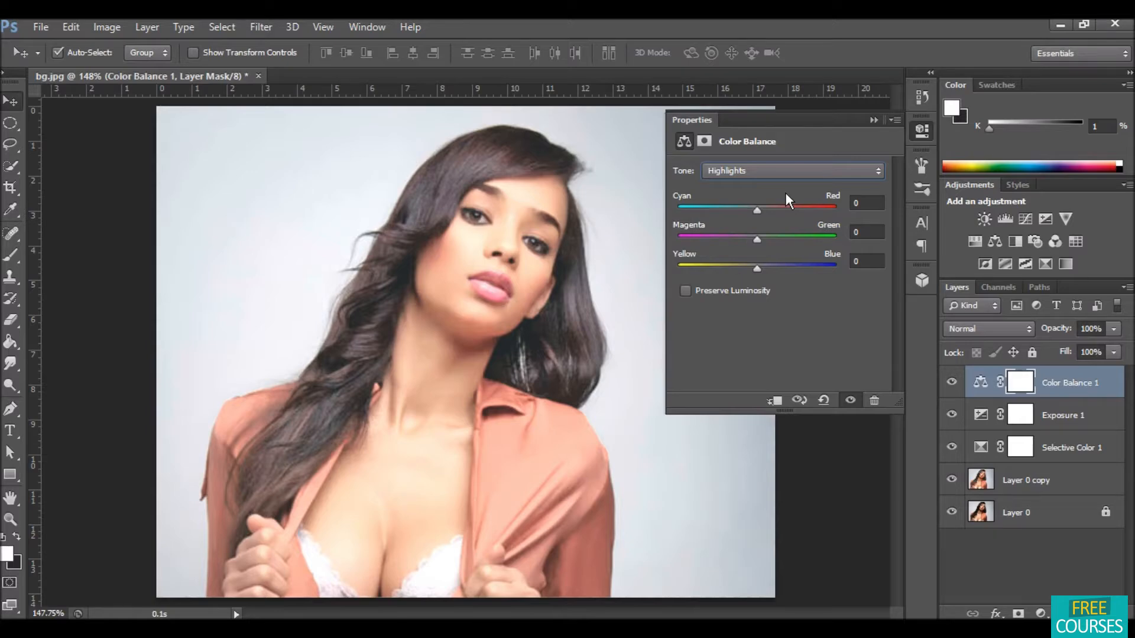
{"action": "left_click_drag", "start_coordinate": [760, 211], "coordinate": [752, 212]}
{"action": "mouse_move", "coordinate": [757, 269]}
{"action": "left_mouse_down"}
{"action": "mouse_move", "coordinate": [794, 267]}
{"action": "mouse_move", "coordinate": [763, 267]}
{"action": "left_mouse_up"}
{"action": "left_click", "coordinate": [875, 120]}
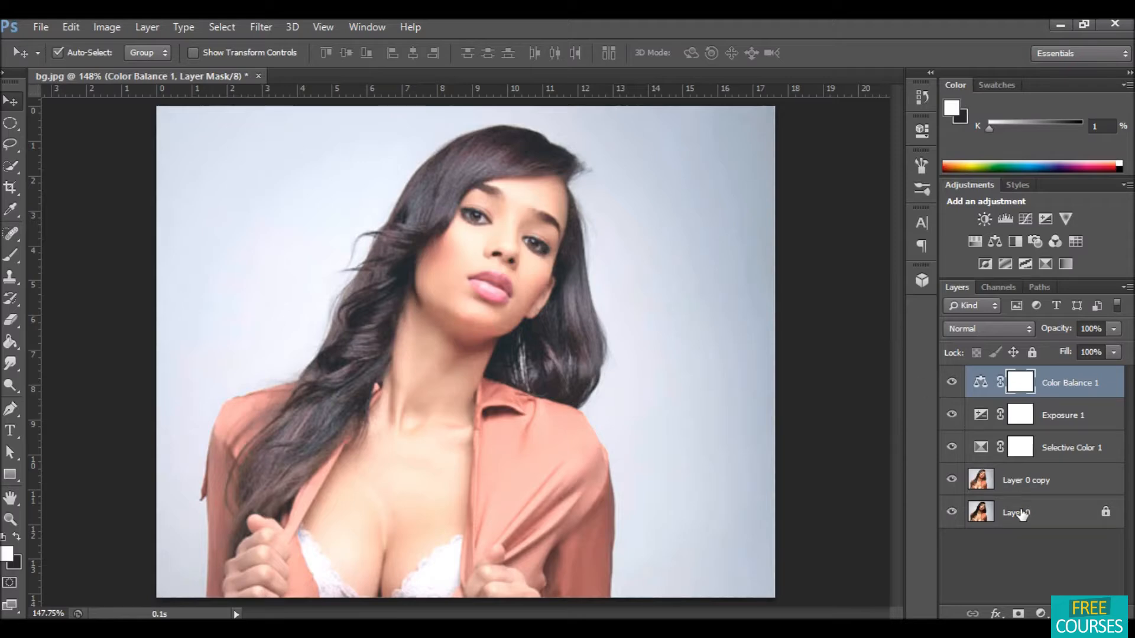
Step: Add a Brightness/Contrast adjustment layer with brightness 19, nudge the contrast slightly and close the properties
{"action": "left_click", "coordinate": [1038, 612]}
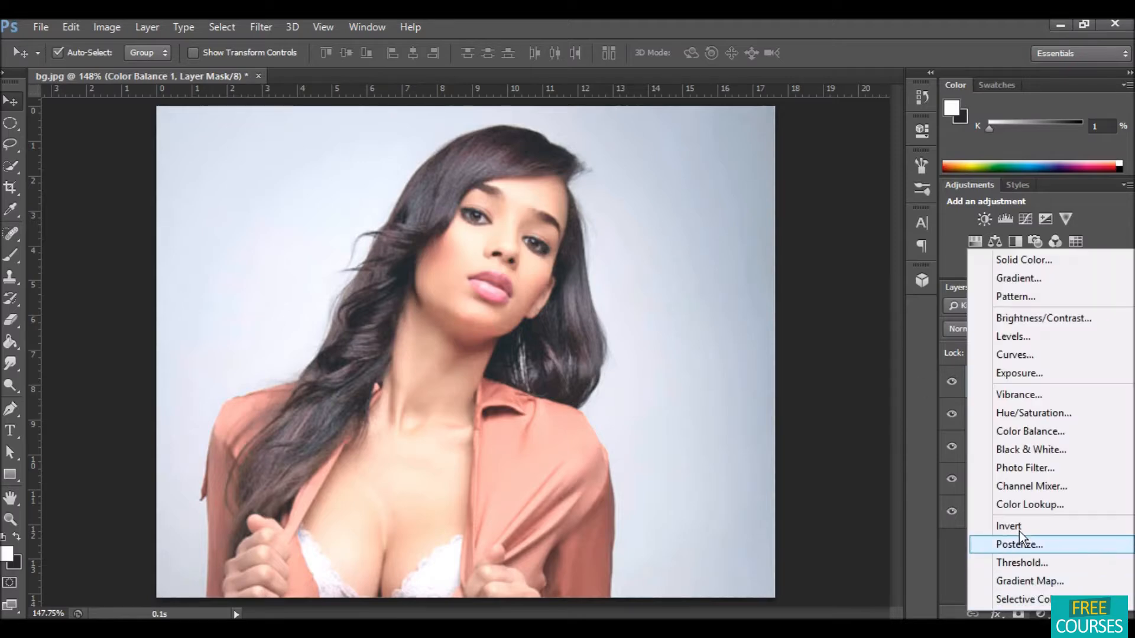
{"action": "left_click", "coordinate": [1027, 319]}
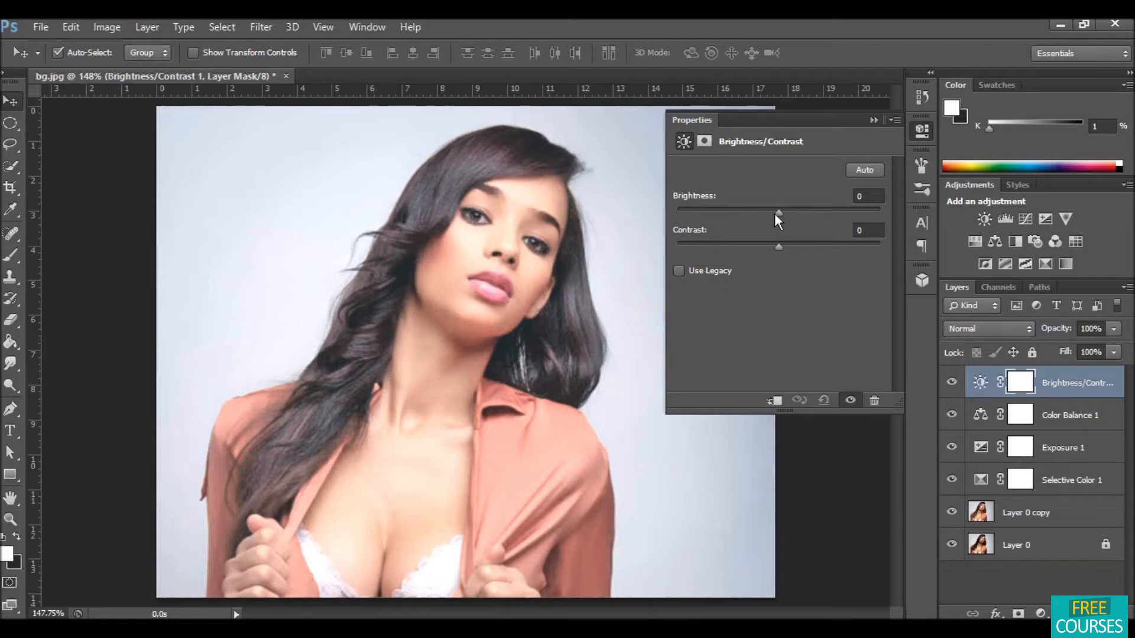
{"action": "left_click_drag", "start_coordinate": [776, 212], "coordinate": [786, 212]}
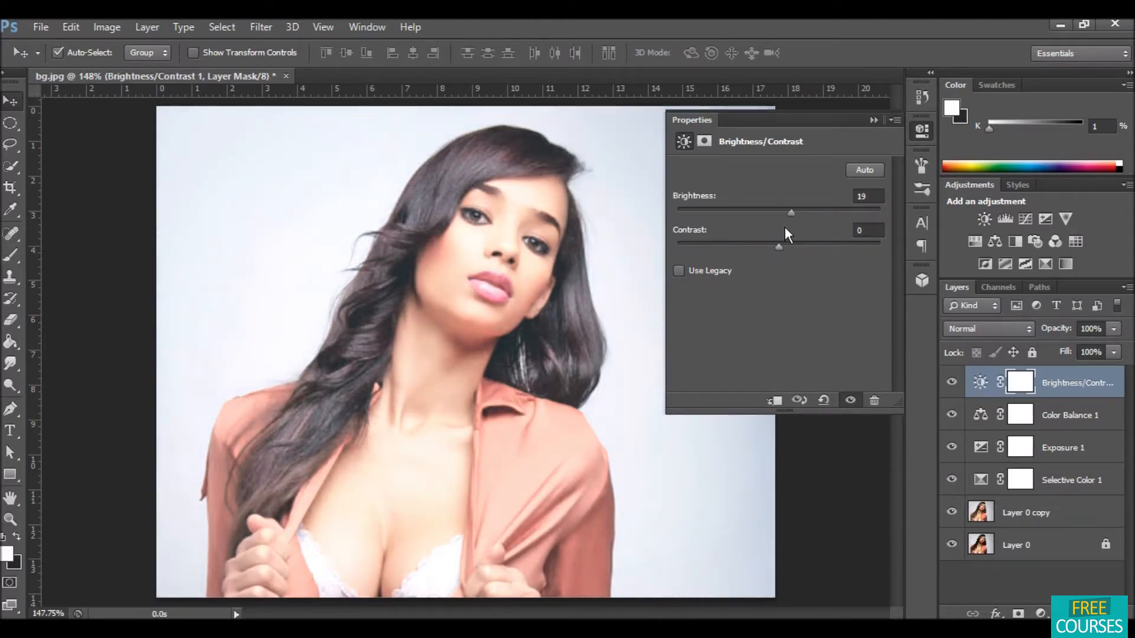
{"action": "mouse_move", "coordinate": [791, 244]}
{"action": "left_mouse_down"}
{"action": "mouse_move", "coordinate": [848, 251]}
{"action": "mouse_move", "coordinate": [785, 252]}
{"action": "left_mouse_up"}
{"action": "left_click", "coordinate": [874, 120]}
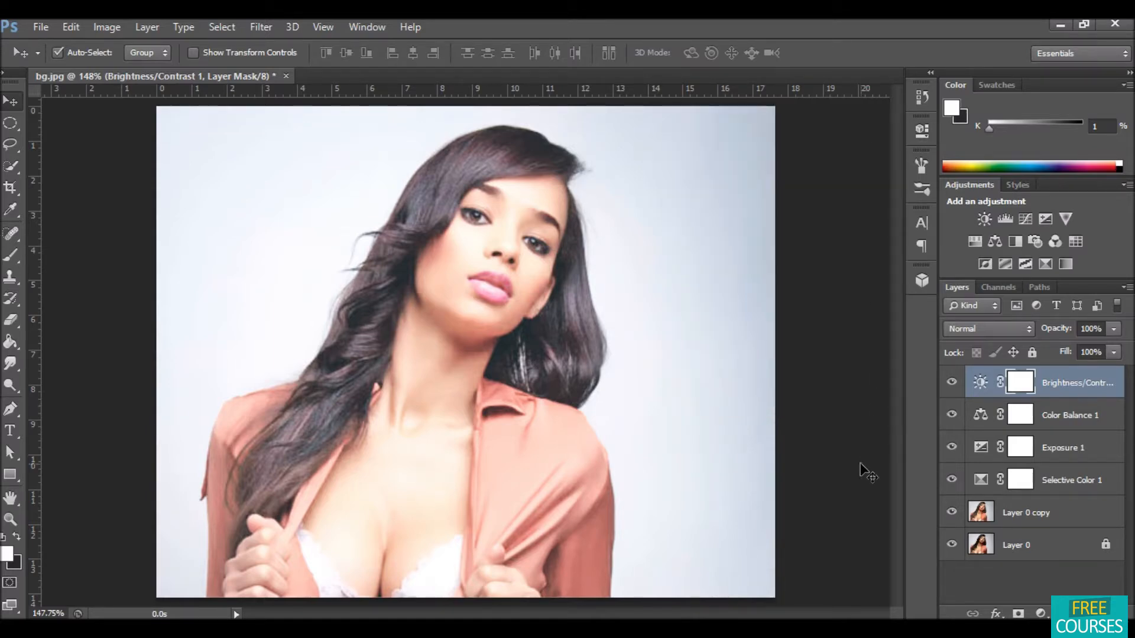
Step: Apply a Gaussian Blur with a 12.7 pixel radius to the Brightness/Contrast layer mask
{"action": "left_click", "coordinate": [262, 26]}
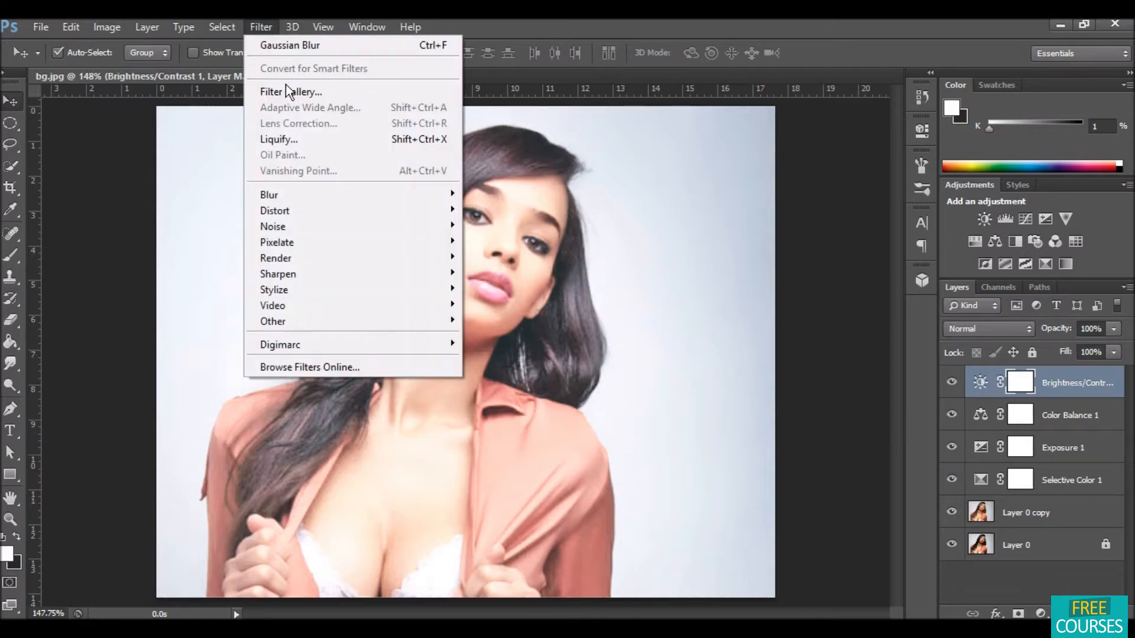
{"action": "mouse_move", "coordinate": [325, 189]}
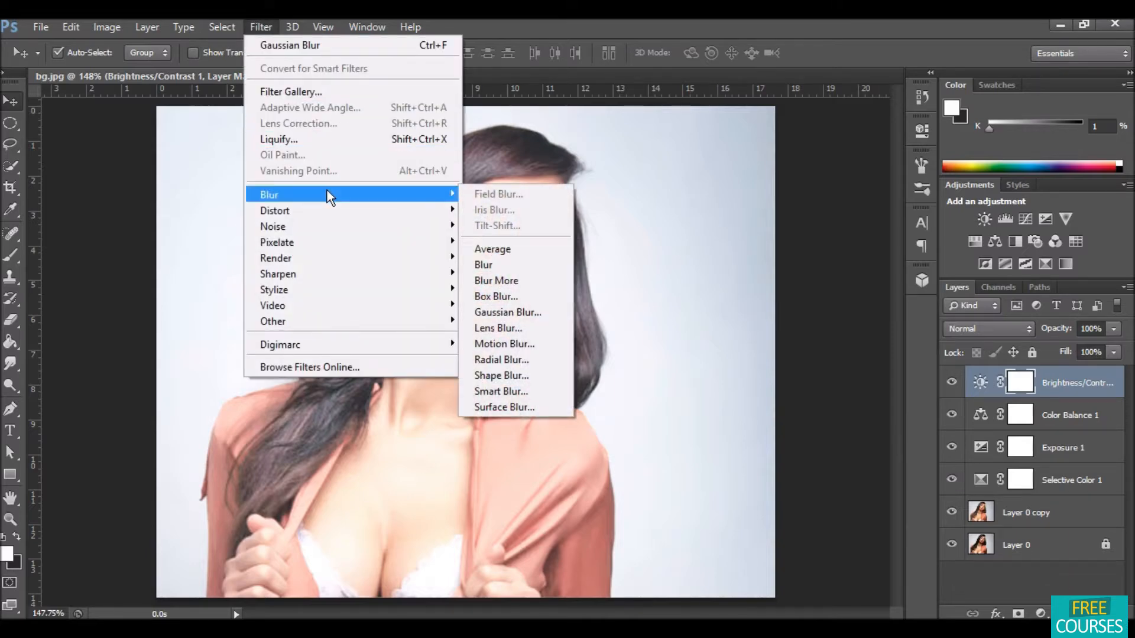
{"action": "left_click", "coordinate": [525, 311]}
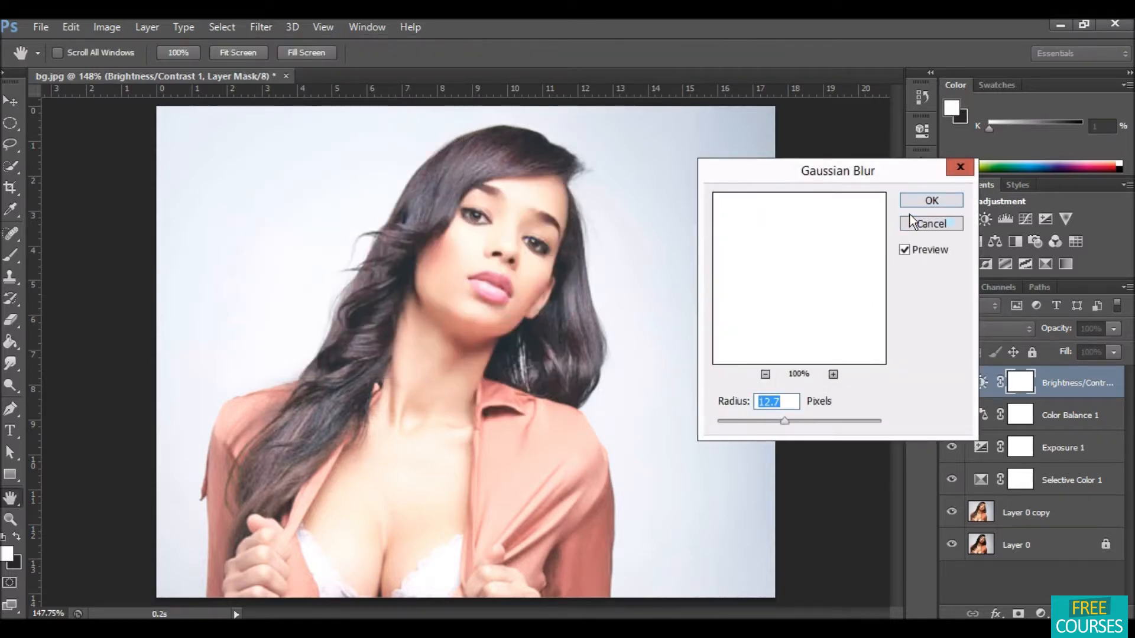
{"action": "left_click", "coordinate": [913, 197]}
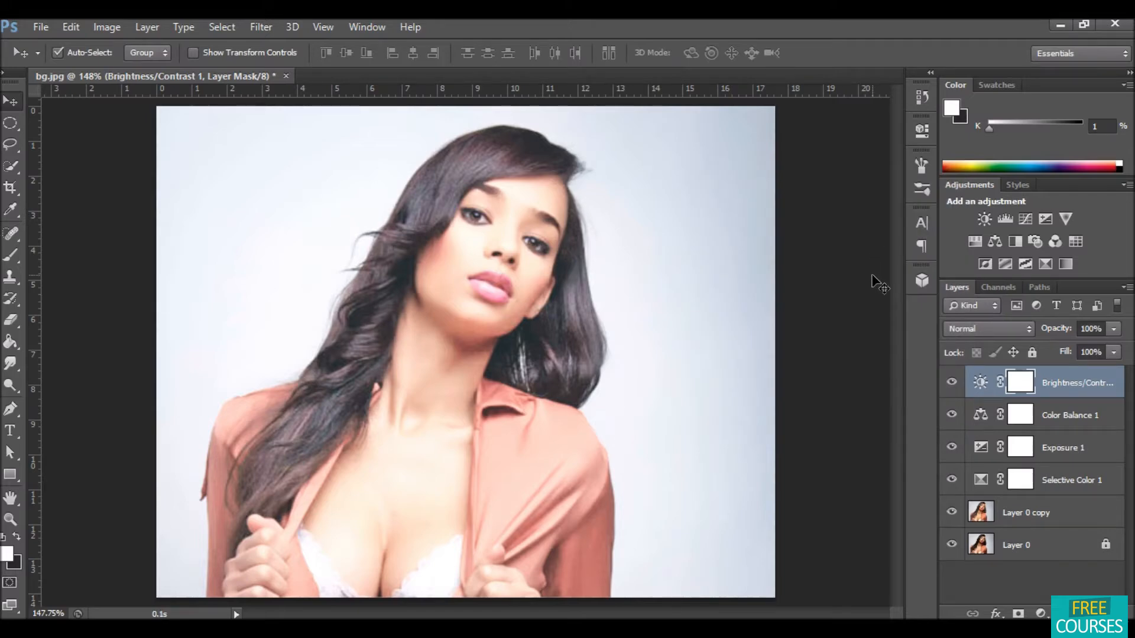
Step: Set the Brightness/Contrast layer's blend mode to Soft Light and its opacity to 31%
{"action": "left_click", "coordinate": [998, 329]}
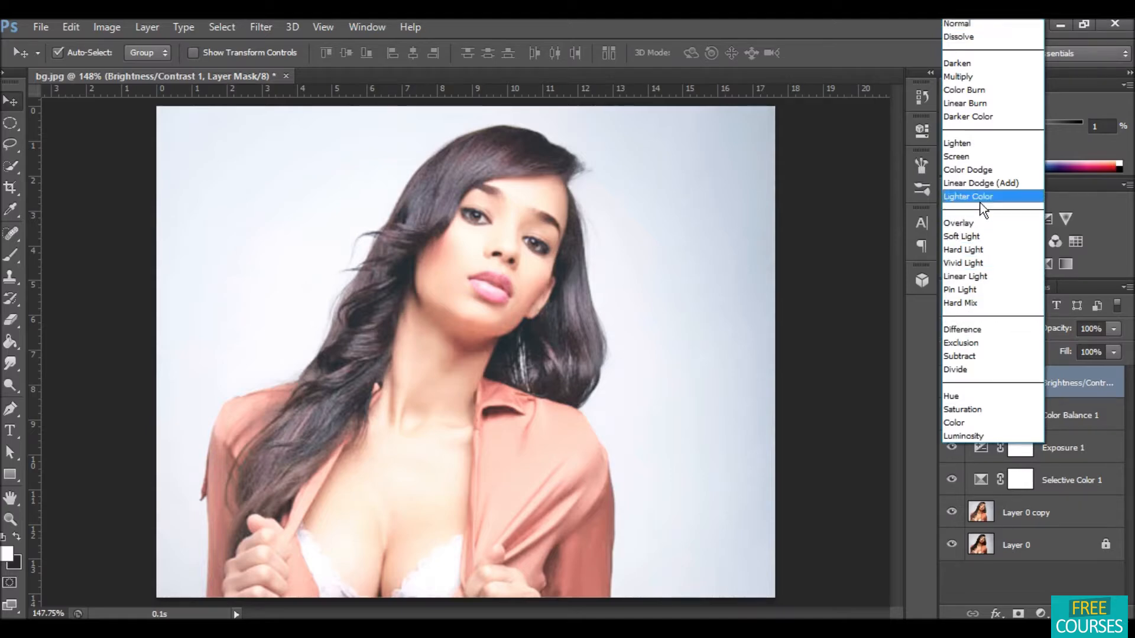
{"action": "left_click", "coordinate": [995, 234]}
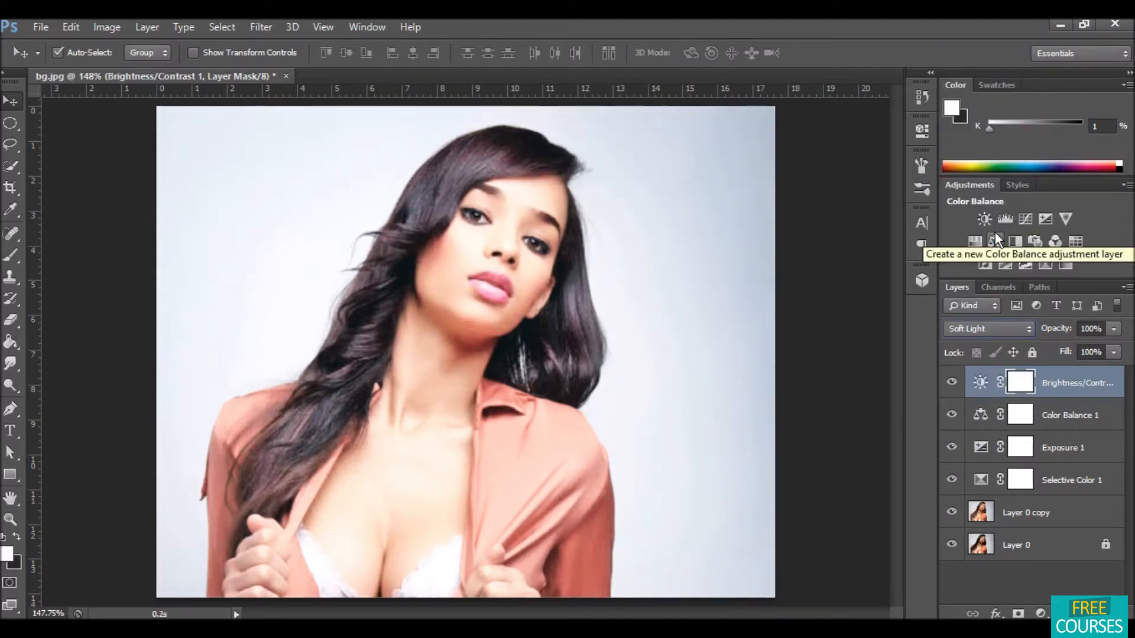
{"action": "left_click", "coordinate": [1113, 329]}
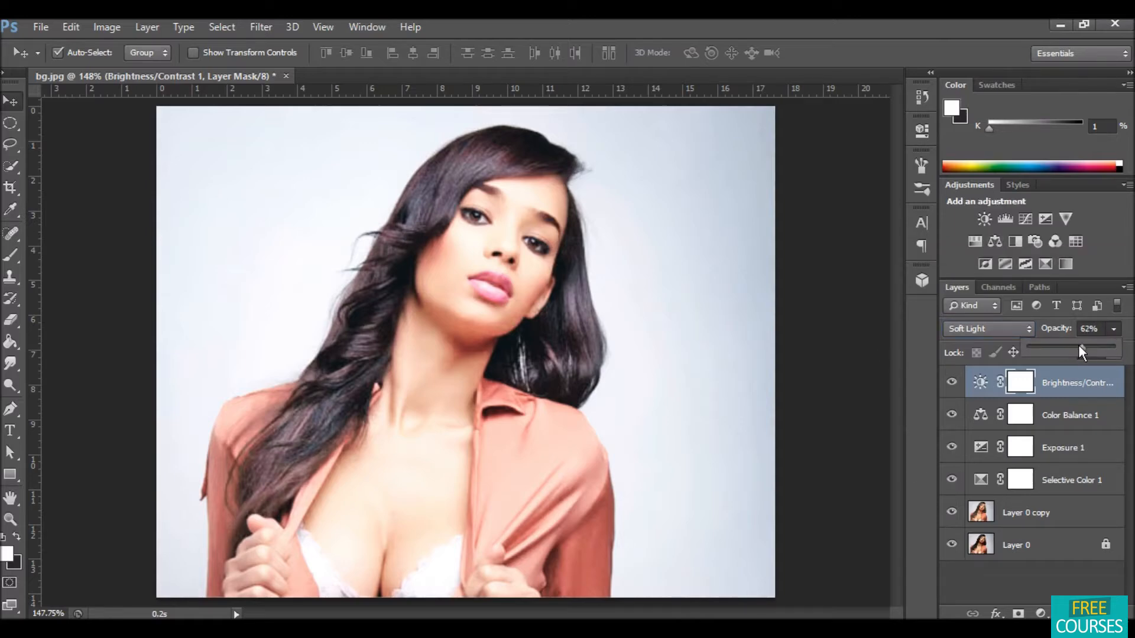
{"action": "left_click_drag", "start_coordinate": [1053, 341], "coordinate": [1050, 342]}
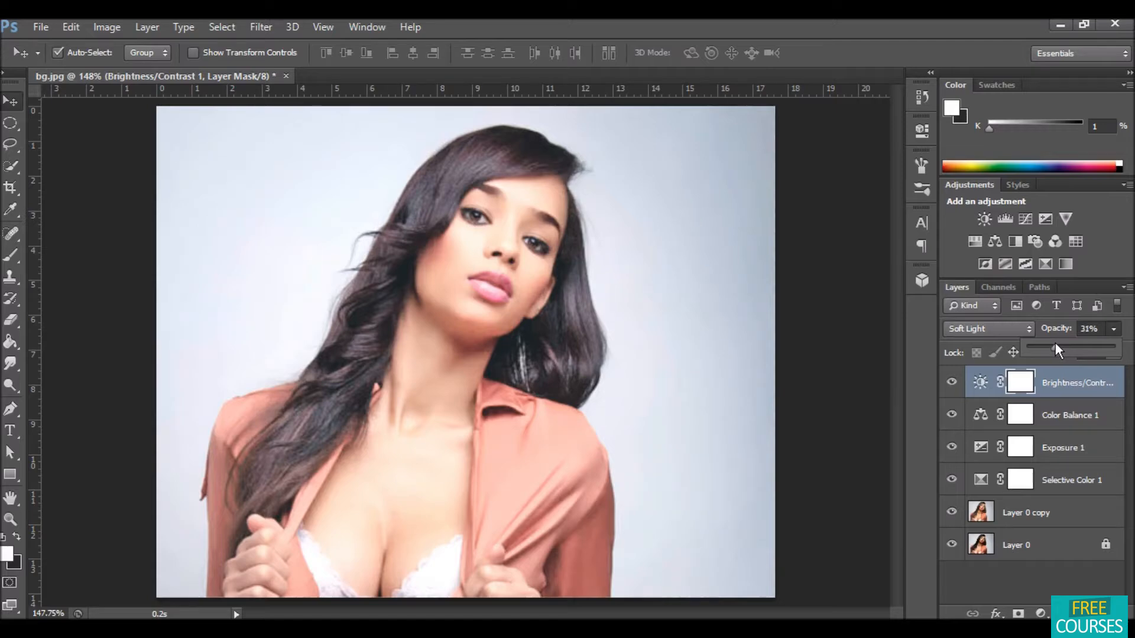
Step: Select all adjustment layers together with Layer 0 copy and merge them into one layer
{"action": "left_click", "coordinate": [1061, 511], "text": "shift"}
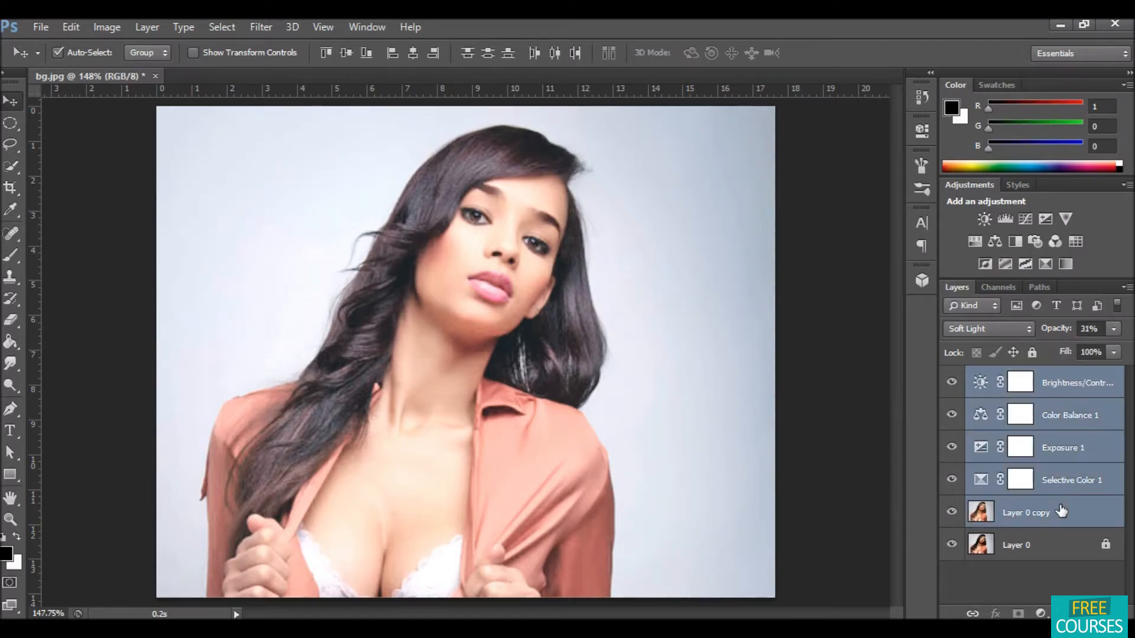
{"action": "right_click", "coordinate": [1070, 512]}
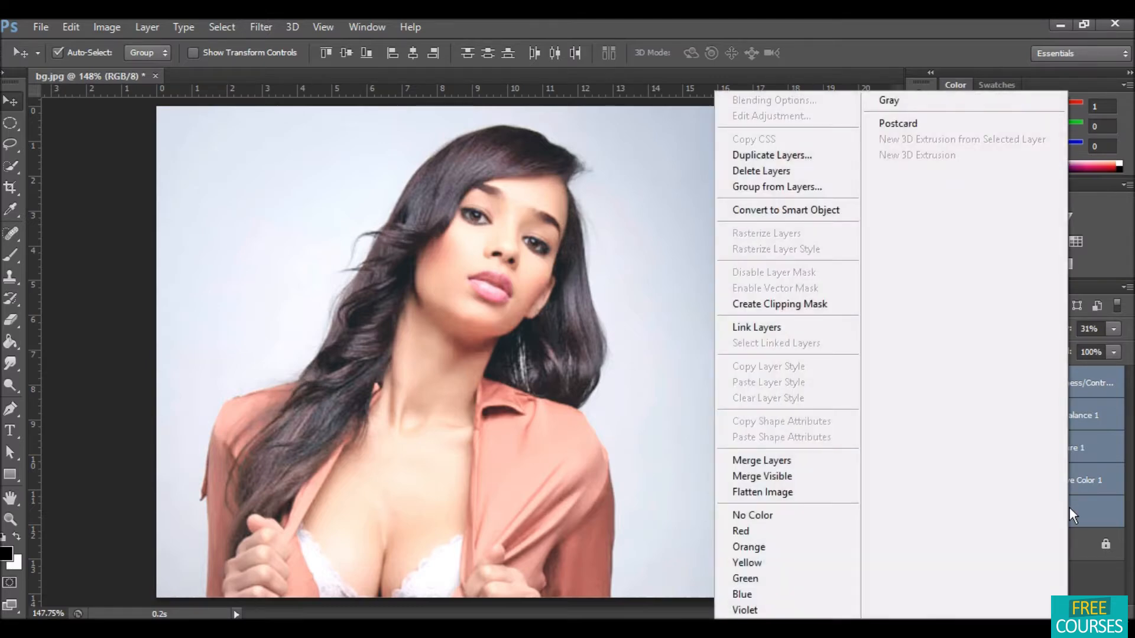
{"action": "left_click", "coordinate": [842, 460]}
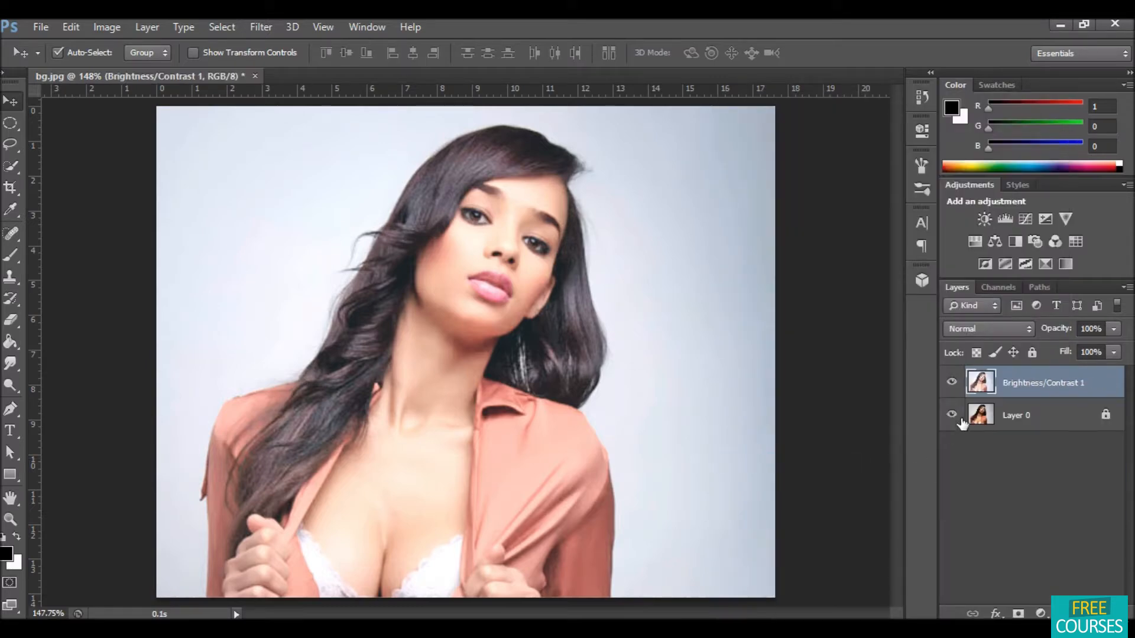
Step: Toggle the merged layer's visibility repeatedly to compare the image before and after correction
{"action": "left_click", "coordinate": [952, 384]}
{"action": "left_click", "coordinate": [951, 383]}
{"action": "left_click", "coordinate": [952, 384]}
{"action": "left_click", "coordinate": [951, 383]}
{"action": "left_click", "coordinate": [952, 384]}
{"action": "left_click", "coordinate": [951, 384]}
{"action": "left_click", "coordinate": [951, 383]}
{"action": "left_click", "coordinate": [952, 384]}
{"action": "left_click", "coordinate": [952, 384]}
{"action": "left_click", "coordinate": [952, 383]}
{"action": "left_click", "coordinate": [951, 383]}
{"action": "left_click", "coordinate": [951, 384]}
{"action": "left_click", "coordinate": [952, 383]}
{"action": "left_click", "coordinate": [951, 383]}
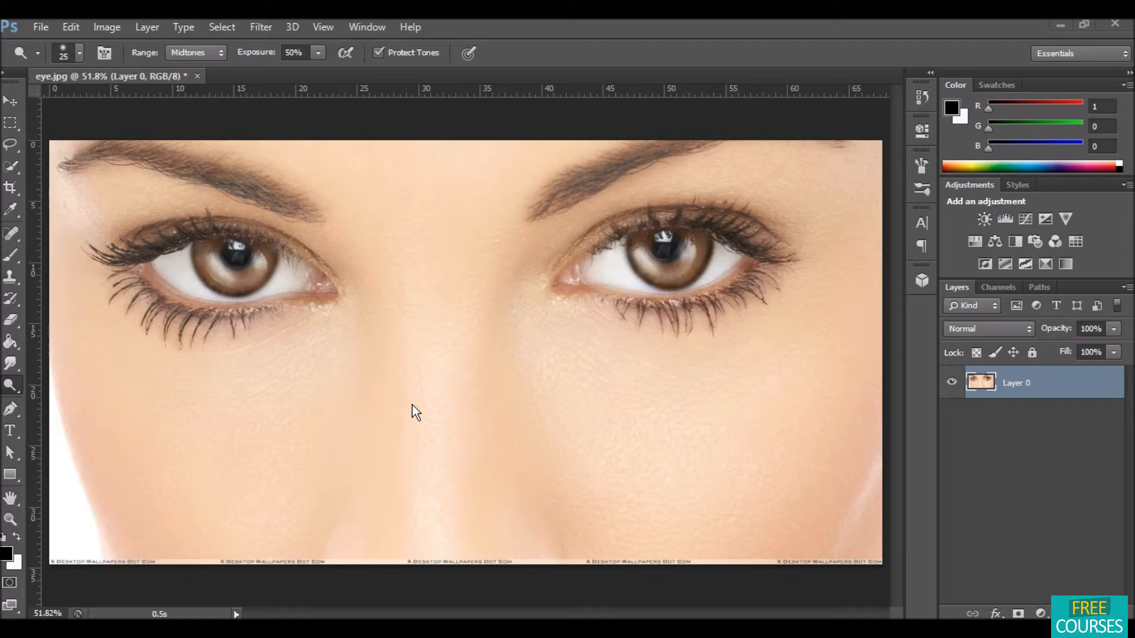
Step: Paint over both irises in Quick Mask mode with the Brush tool, then leave Quick Mask to get a selection
{"action": "scroll", "coordinate": [515, 394], "scroll_direction": "up", "scroll_amount": 2}
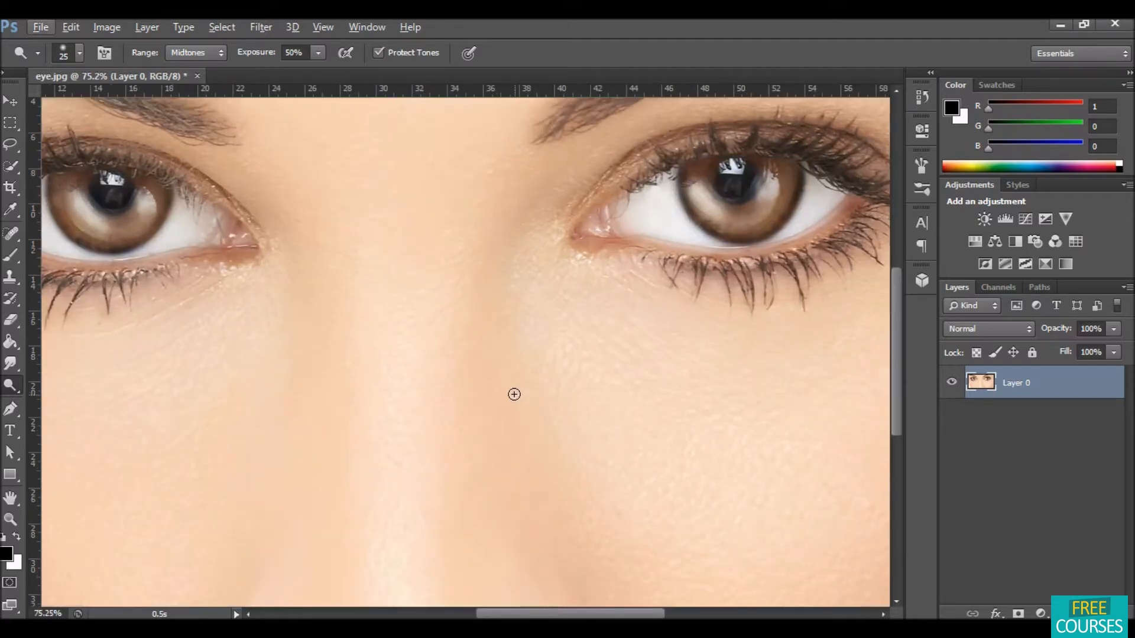
{"action": "key", "text": "space"}
{"action": "left_click_drag", "start_coordinate": [465, 314], "coordinate": [502, 420]}
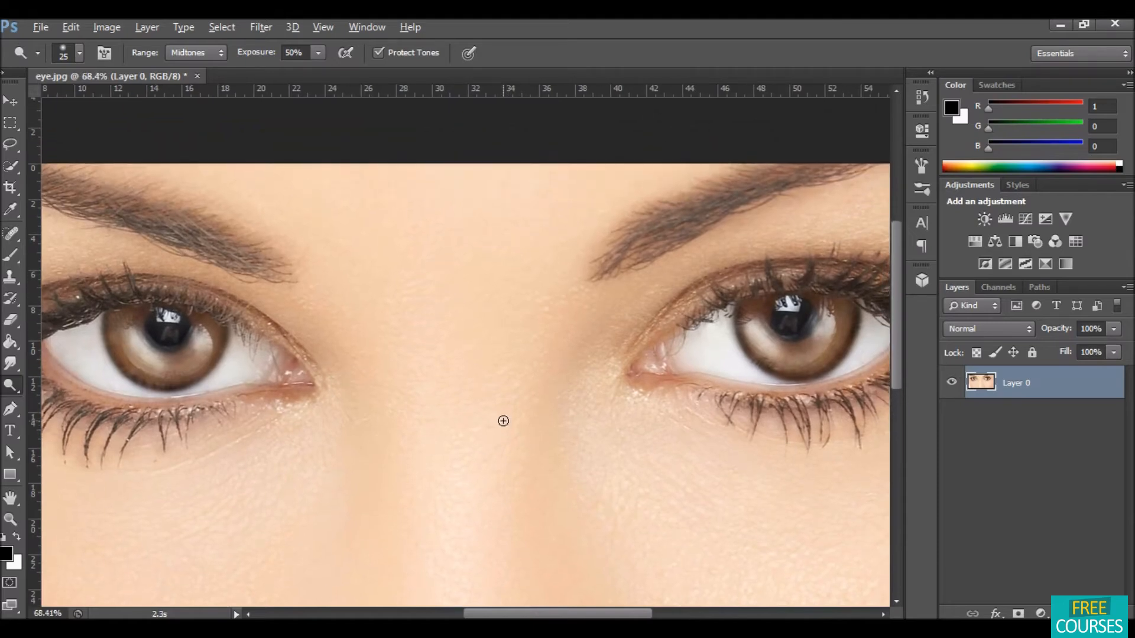
{"action": "scroll", "coordinate": [502, 420], "scroll_direction": "down", "scroll_amount": 1}
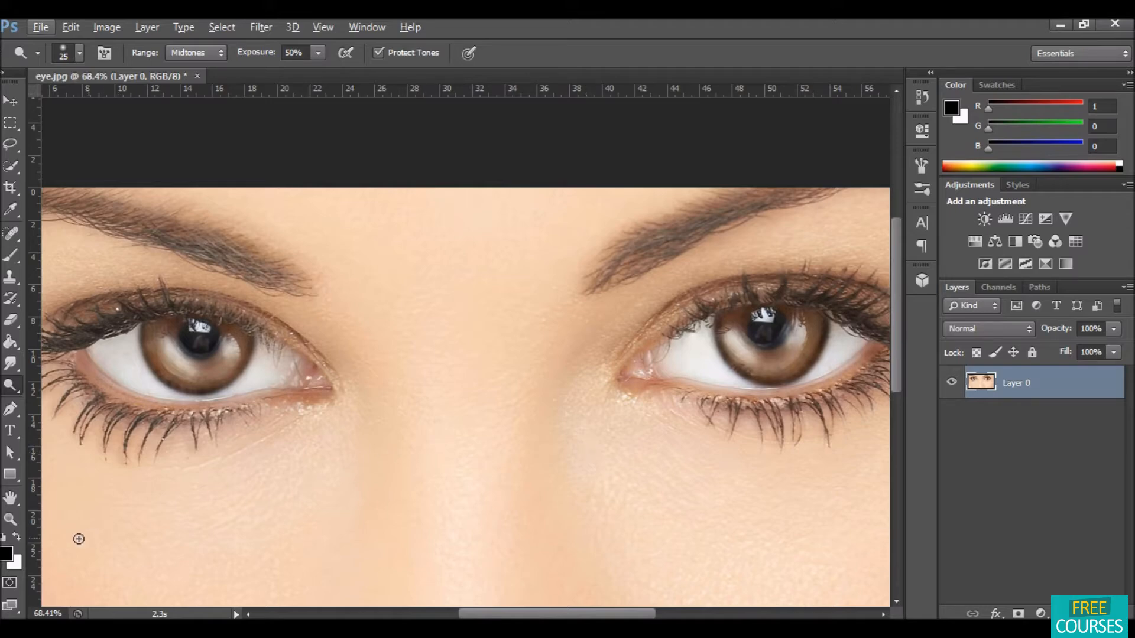
{"action": "left_click", "coordinate": [9, 582]}
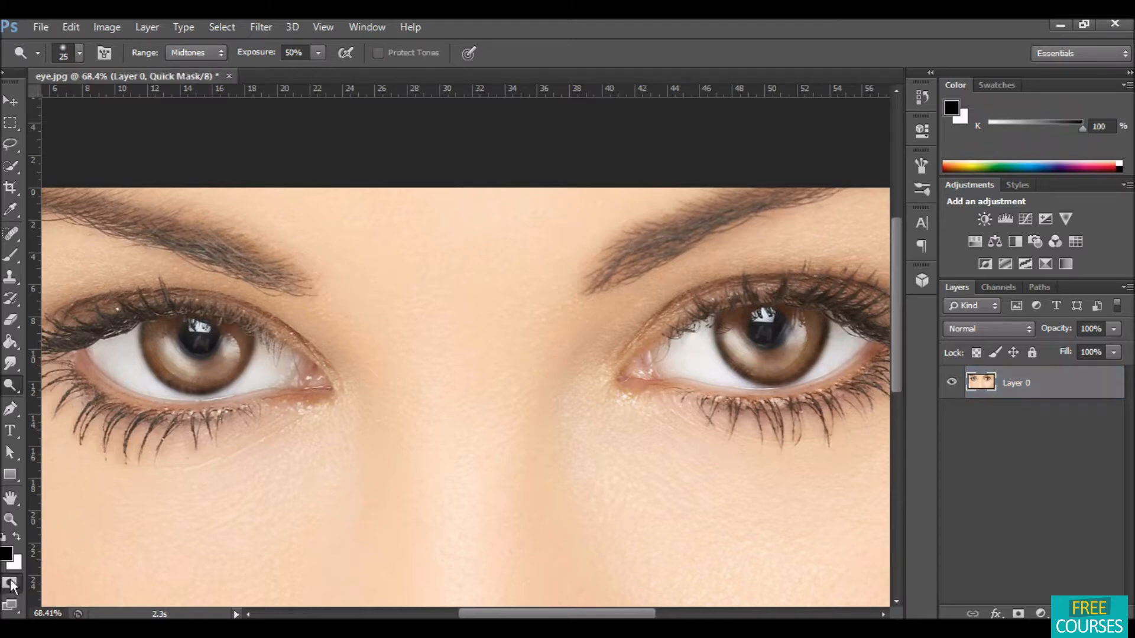
{"action": "left_click", "coordinate": [11, 256]}
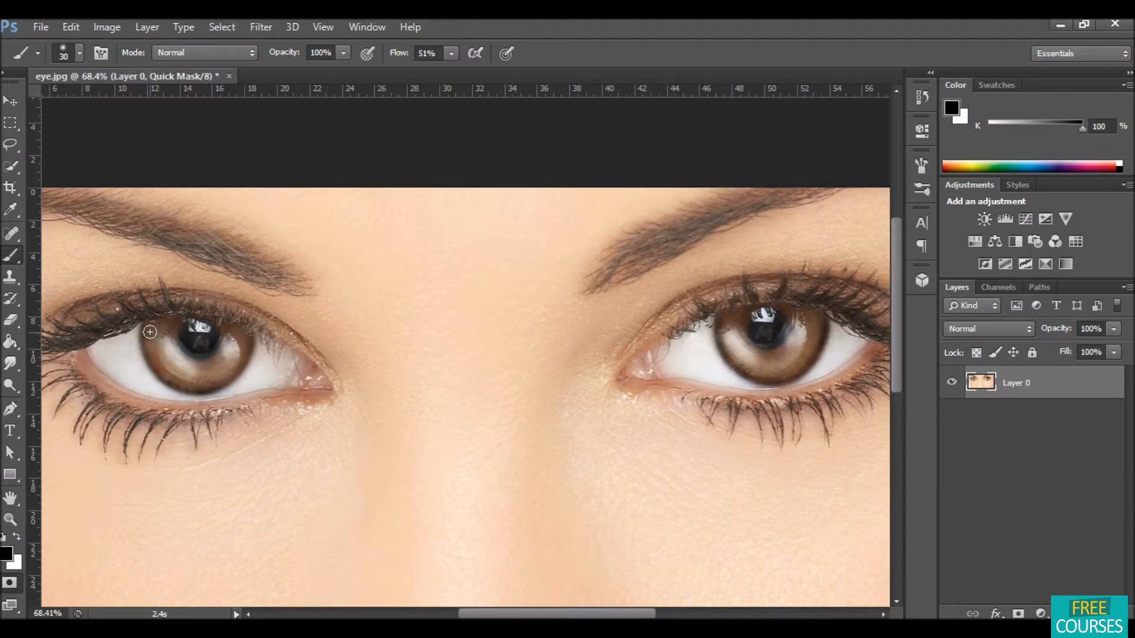
{"action": "mouse_move", "coordinate": [148, 325]}
{"action": "left_mouse_down"}
{"action": "mouse_move", "coordinate": [170, 379]}
{"action": "mouse_move", "coordinate": [205, 388]}
{"action": "mouse_move", "coordinate": [242, 354]}
{"action": "mouse_move", "coordinate": [240, 332]}
{"action": "mouse_move", "coordinate": [177, 321]}
{"action": "mouse_move", "coordinate": [154, 337]}
{"action": "mouse_move", "coordinate": [178, 372]}
{"action": "mouse_move", "coordinate": [222, 376]}
{"action": "mouse_move", "coordinate": [236, 336]}
{"action": "mouse_move", "coordinate": [197, 328]}
{"action": "mouse_move", "coordinate": [174, 353]}
{"action": "mouse_move", "coordinate": [167, 338]}
{"action": "mouse_move", "coordinate": [178, 361]}
{"action": "mouse_move", "coordinate": [221, 362]}
{"action": "mouse_move", "coordinate": [228, 349]}
{"action": "mouse_move", "coordinate": [209, 325]}
{"action": "mouse_move", "coordinate": [179, 336]}
{"action": "mouse_move", "coordinate": [183, 355]}
{"action": "mouse_move", "coordinate": [237, 353]}
{"action": "mouse_move", "coordinate": [215, 335]}
{"action": "mouse_move", "coordinate": [194, 353]}
{"action": "mouse_move", "coordinate": [198, 366]}
{"action": "mouse_move", "coordinate": [153, 337]}
{"action": "mouse_move", "coordinate": [195, 370]}
{"action": "mouse_move", "coordinate": [235, 343]}
{"action": "mouse_move", "coordinate": [202, 370]}
{"action": "mouse_move", "coordinate": [177, 339]}
{"action": "mouse_move", "coordinate": [193, 372]}
{"action": "mouse_move", "coordinate": [165, 344]}
{"action": "mouse_move", "coordinate": [207, 328]}
{"action": "mouse_move", "coordinate": [187, 359]}
{"action": "left_mouse_up"}
{"action": "mouse_move", "coordinate": [720, 325]}
{"action": "left_mouse_down"}
{"action": "mouse_move", "coordinate": [768, 314]}
{"action": "mouse_move", "coordinate": [827, 326]}
{"action": "mouse_move", "coordinate": [778, 377]}
{"action": "mouse_move", "coordinate": [736, 360]}
{"action": "mouse_move", "coordinate": [727, 328]}
{"action": "mouse_move", "coordinate": [802, 326]}
{"action": "mouse_move", "coordinate": [737, 334]}
{"action": "mouse_move", "coordinate": [750, 355]}
{"action": "mouse_move", "coordinate": [728, 328]}
{"action": "mouse_move", "coordinate": [755, 359]}
{"action": "mouse_move", "coordinate": [801, 334]}
{"action": "mouse_move", "coordinate": [776, 359]}
{"action": "mouse_move", "coordinate": [803, 333]}
{"action": "mouse_move", "coordinate": [786, 362]}
{"action": "mouse_move", "coordinate": [781, 325]}
{"action": "mouse_move", "coordinate": [740, 352]}
{"action": "mouse_move", "coordinate": [734, 331]}
{"action": "mouse_move", "coordinate": [722, 349]}
{"action": "mouse_move", "coordinate": [766, 354]}
{"action": "mouse_move", "coordinate": [772, 331]}
{"action": "mouse_move", "coordinate": [733, 354]}
{"action": "mouse_move", "coordinate": [795, 337]}
{"action": "mouse_move", "coordinate": [792, 353]}
{"action": "mouse_move", "coordinate": [793, 326]}
{"action": "mouse_move", "coordinate": [766, 345]}
{"action": "mouse_move", "coordinate": [786, 349]}
{"action": "mouse_move", "coordinate": [707, 360]}
{"action": "left_mouse_up"}
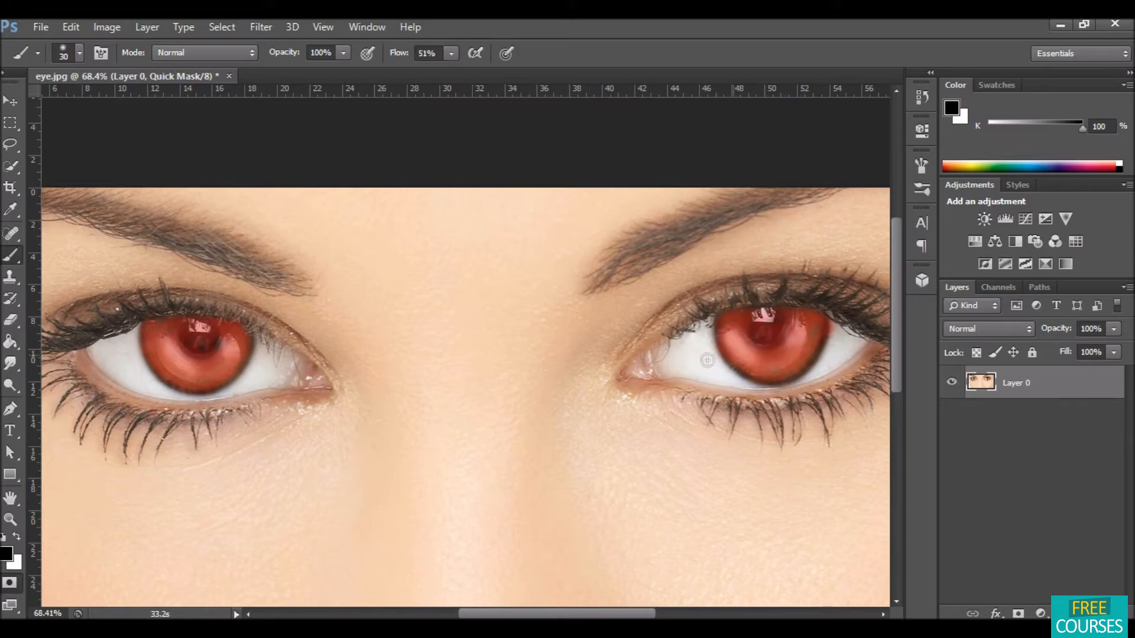
{"action": "double_click", "coordinate": [9, 581]}
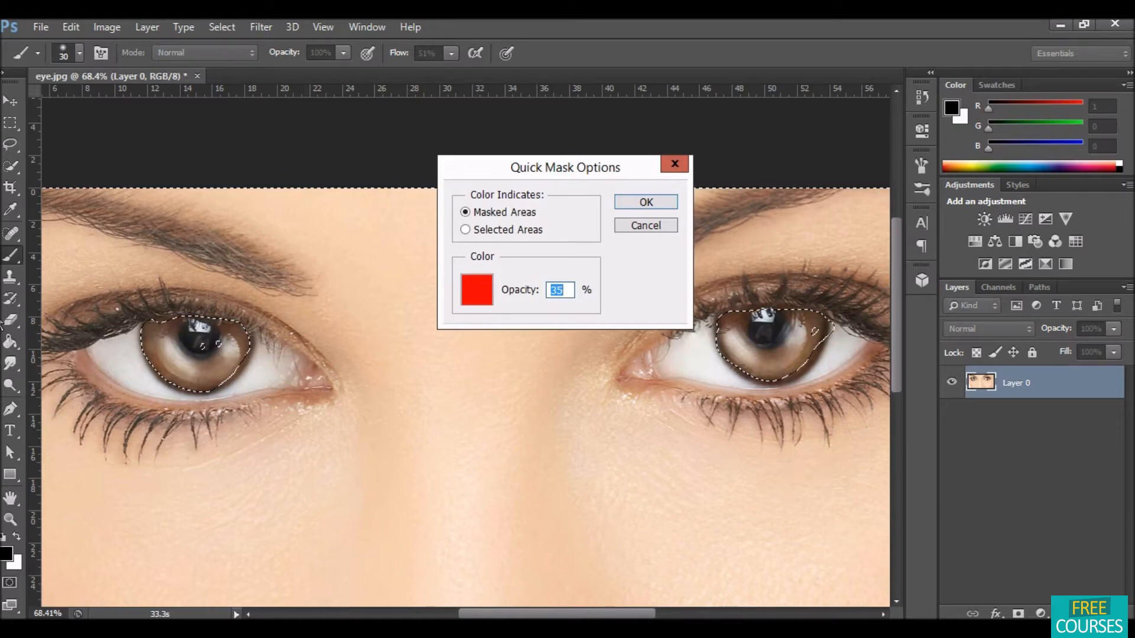
{"action": "left_click", "coordinate": [646, 228]}
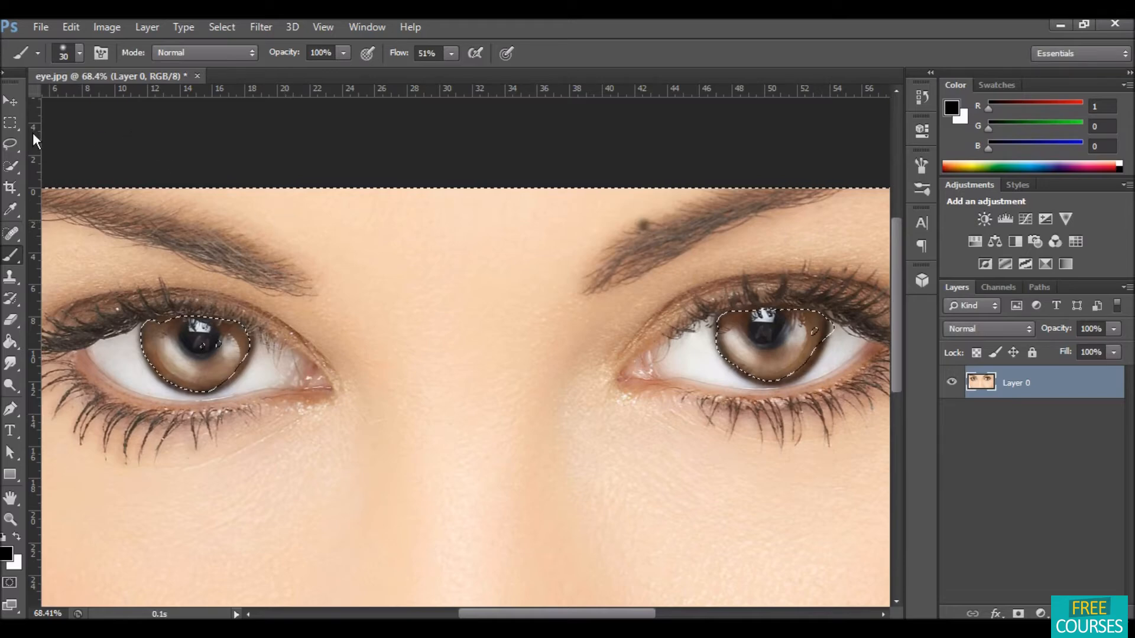
Step: Switch to the Rectangular Marquee Tool, invert the selection and copy the irises to a new layer
{"action": "left_click", "coordinate": [13, 119]}
{"action": "right_click", "coordinate": [13, 123]}
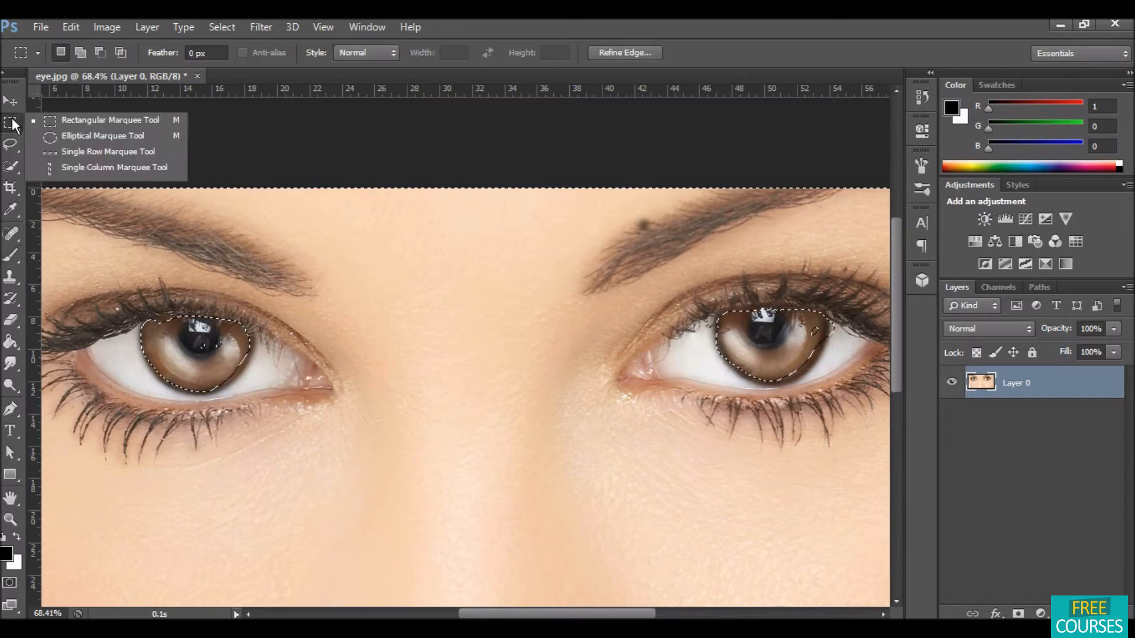
{"action": "left_click", "coordinate": [89, 118]}
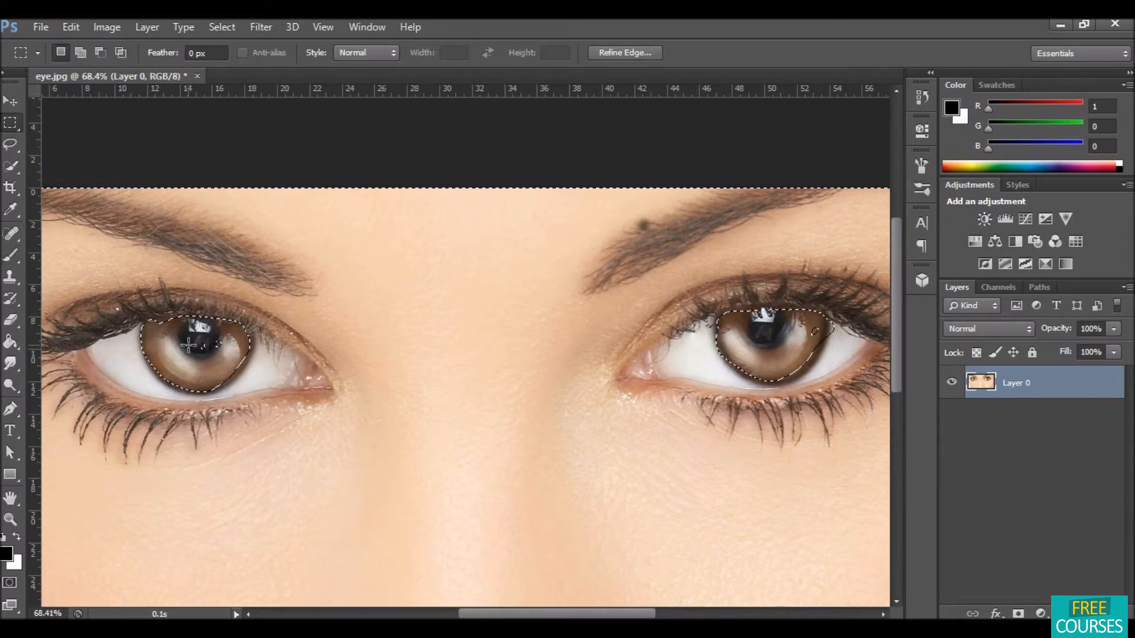
{"action": "right_click", "coordinate": [189, 345]}
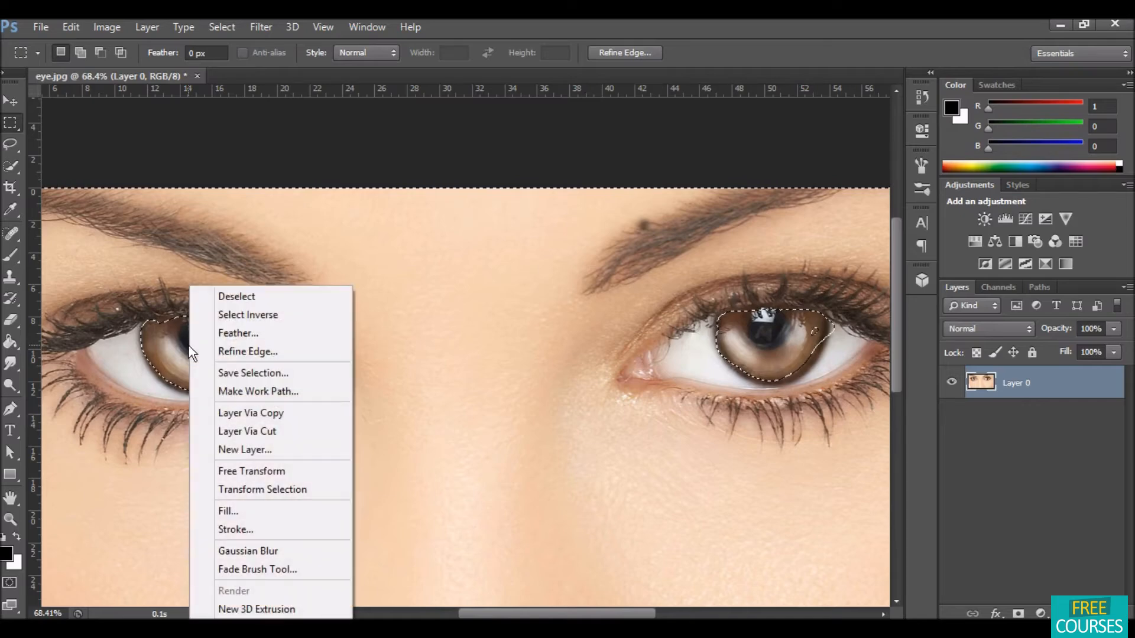
{"action": "left_click", "coordinate": [247, 313]}
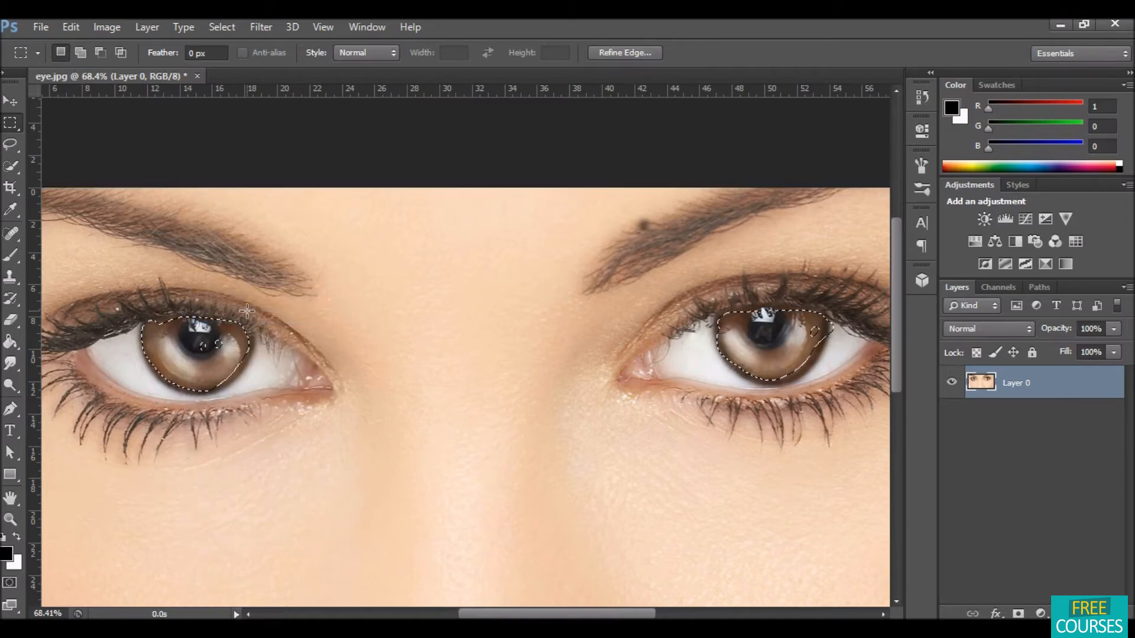
{"action": "right_click", "coordinate": [186, 353]}
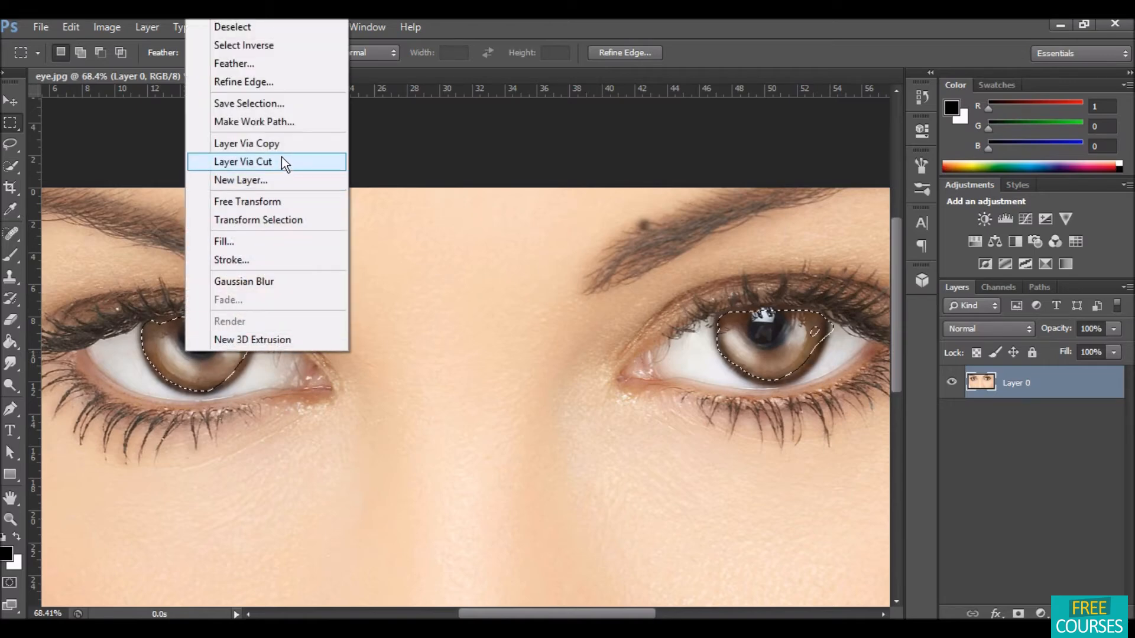
{"action": "left_click", "coordinate": [281, 142]}
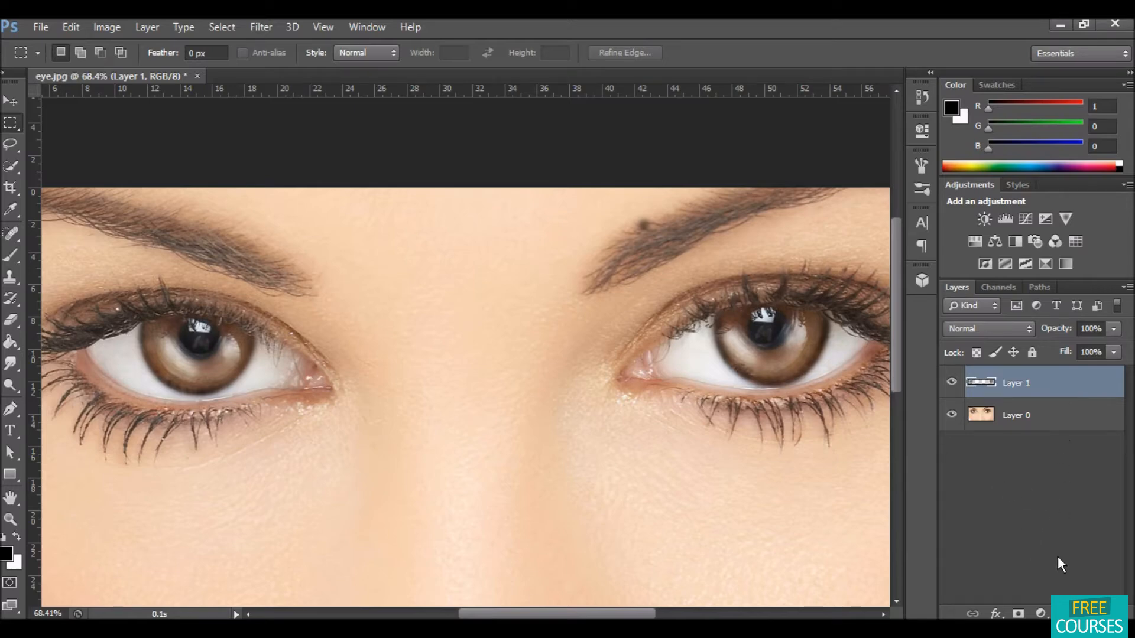
Step: Add a Hue/Saturation adjustment layer, colorize it blue with higher saturation, and clip it to the iris layer
{"action": "left_click", "coordinate": [1041, 612]}
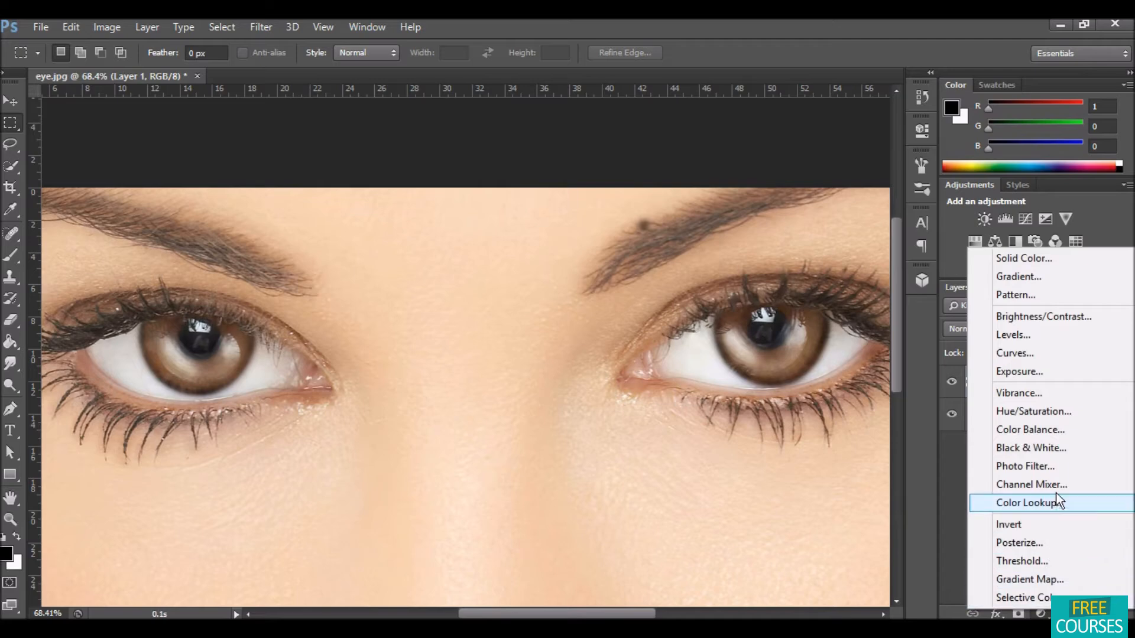
{"action": "left_click", "coordinate": [1062, 417]}
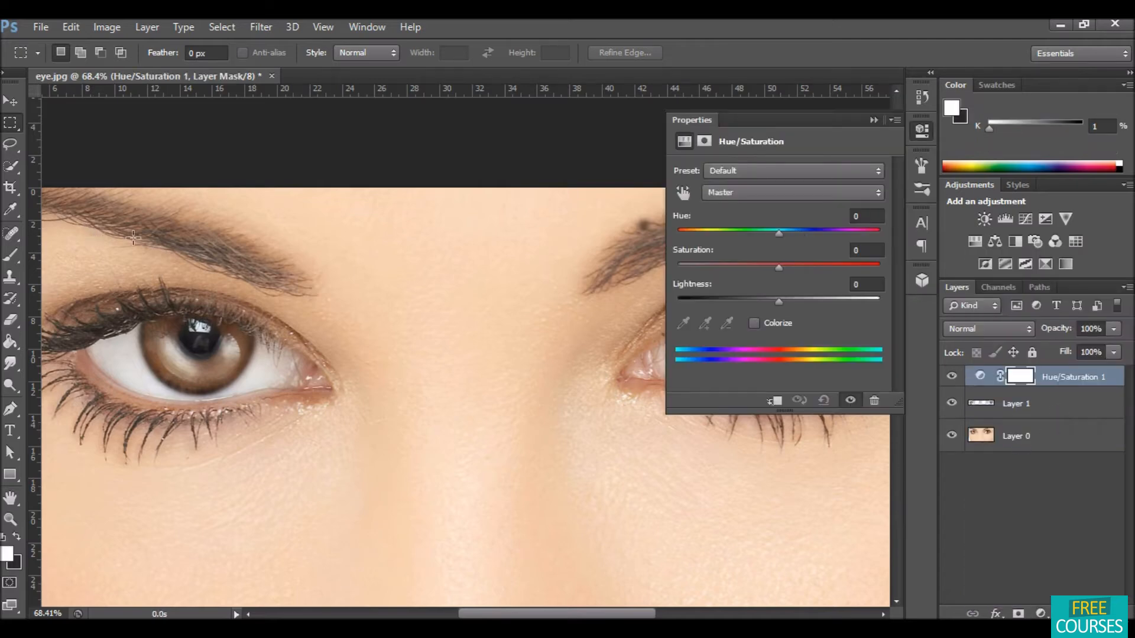
{"action": "left_click", "coordinate": [754, 323]}
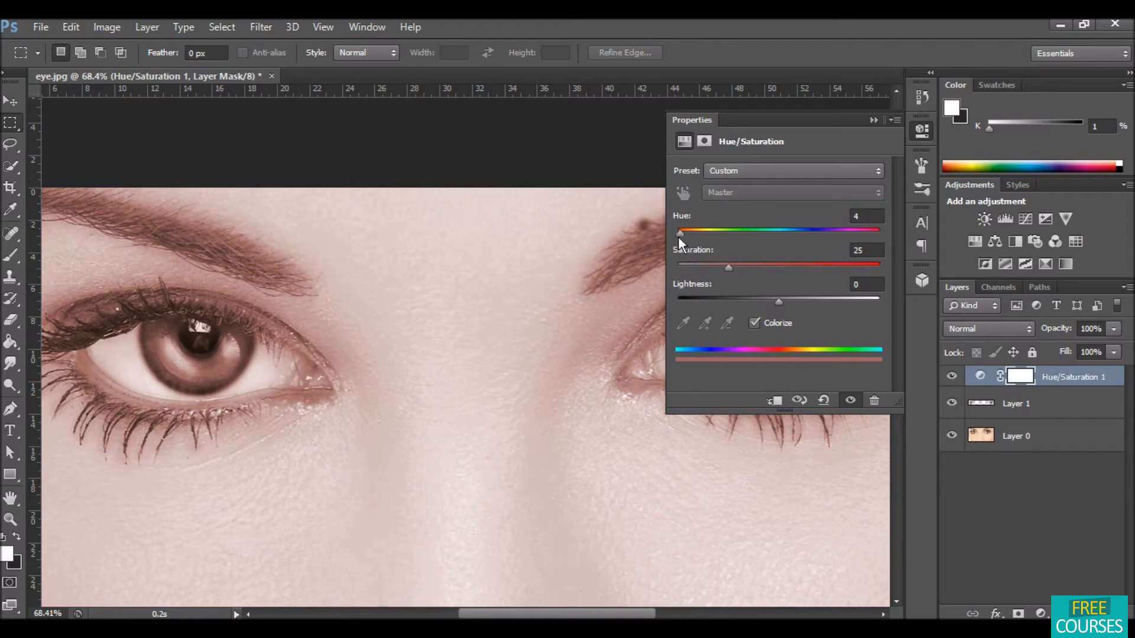
{"action": "left_click_drag", "start_coordinate": [678, 236], "coordinate": [792, 239]}
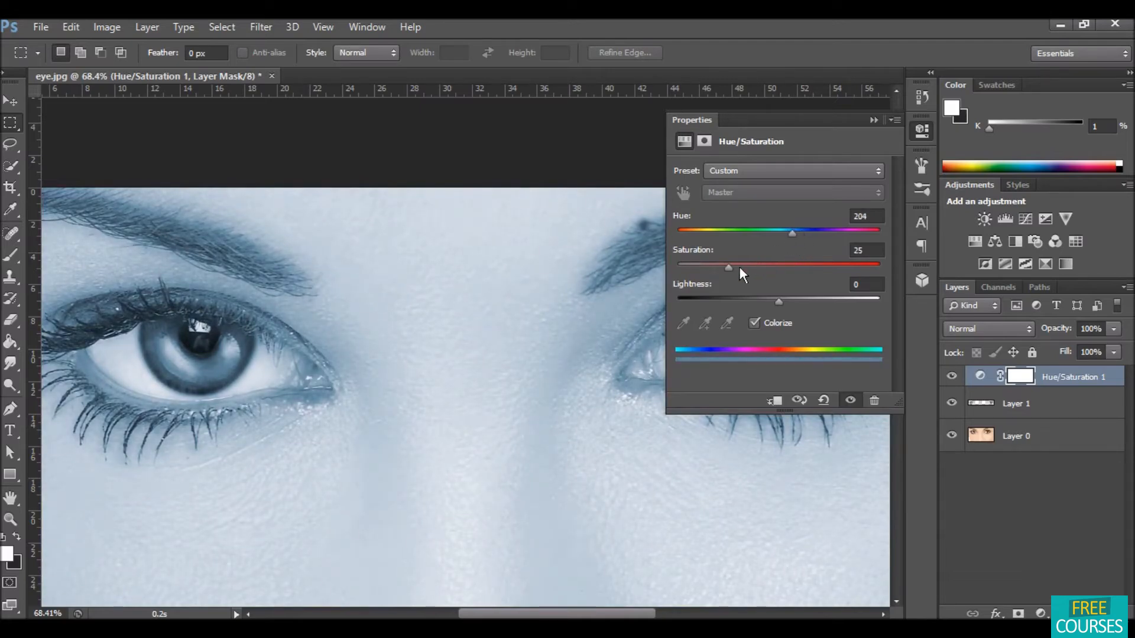
{"action": "left_click_drag", "start_coordinate": [735, 270], "coordinate": [778, 299]}
{"action": "left_click", "coordinate": [874, 120]}
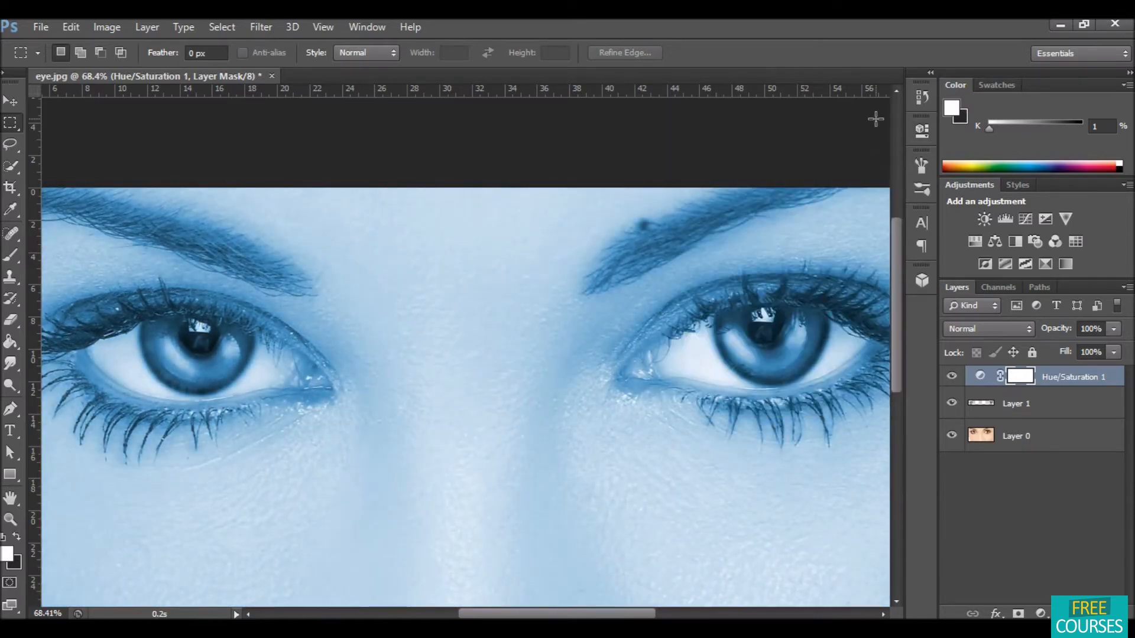
{"action": "left_click_drag", "start_coordinate": [1067, 393], "coordinate": [1064, 381]}
{"action": "left_click", "coordinate": [1065, 381], "text": "alt"}
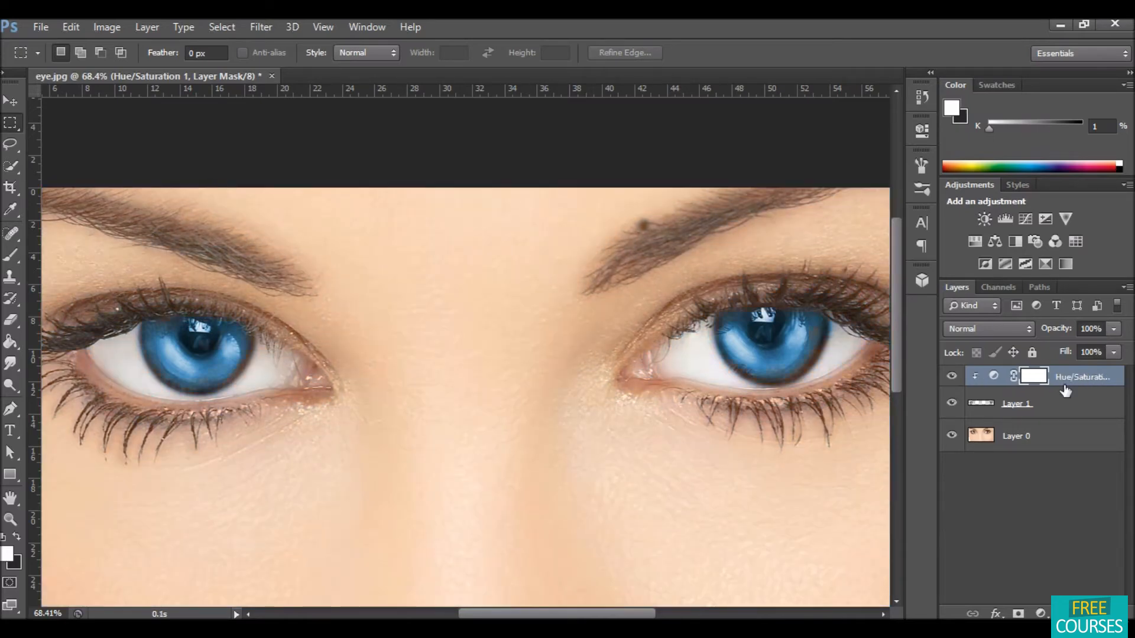
Step: Add a Curves adjustment layer and bend the RGB curve upward to brighten the blue irises
{"action": "left_click", "coordinate": [1038, 614]}
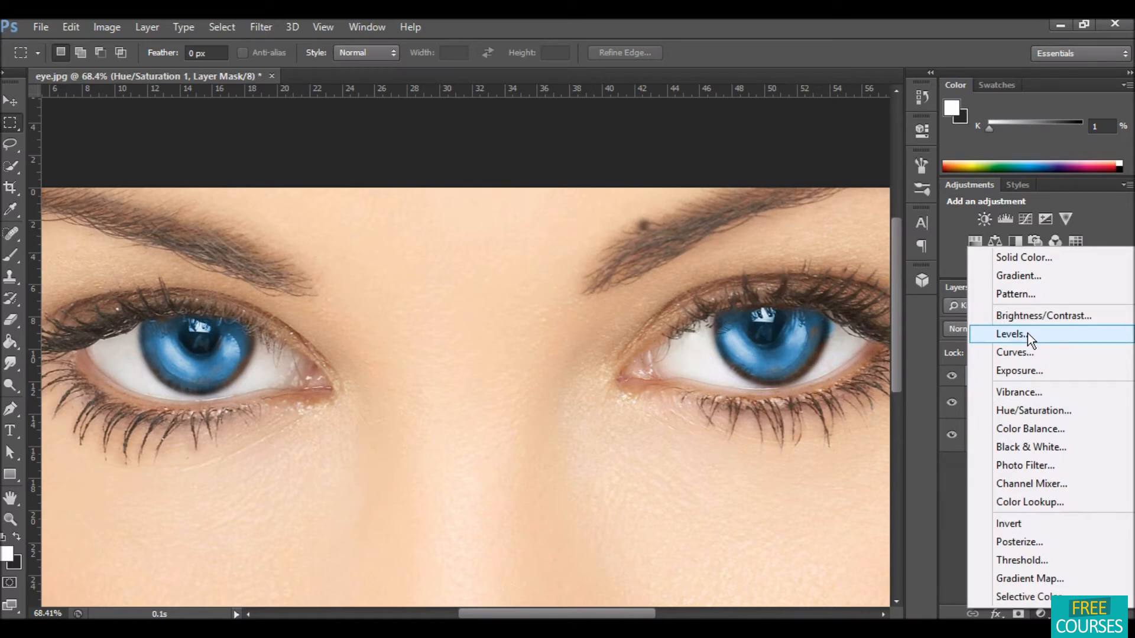
{"action": "left_click", "coordinate": [1032, 351]}
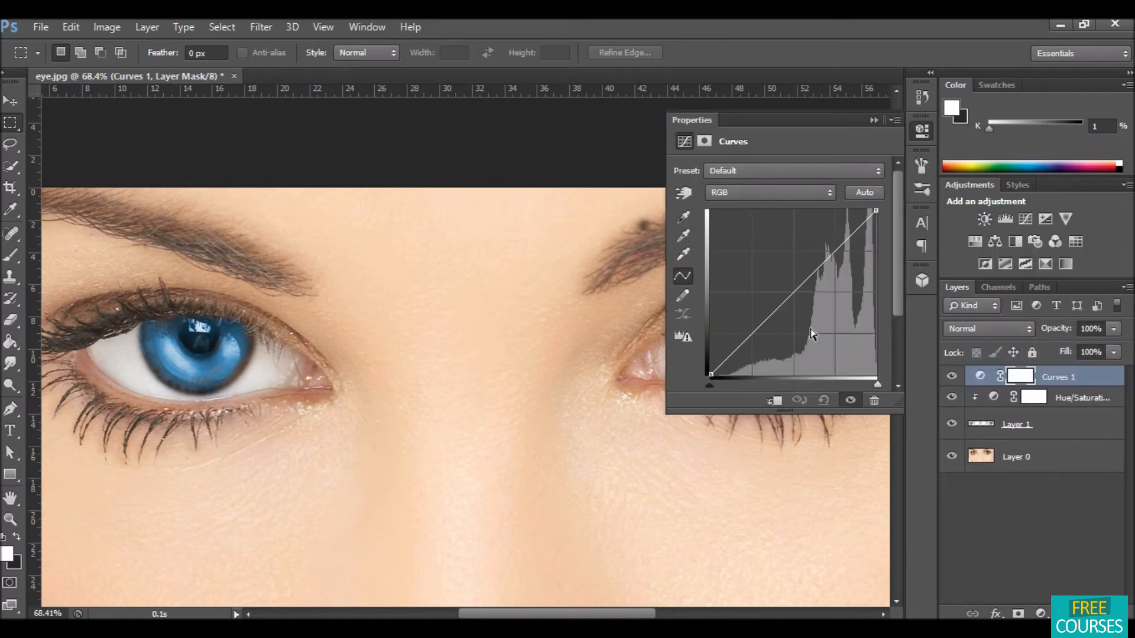
{"action": "left_click_drag", "start_coordinate": [781, 303], "coordinate": [762, 321]}
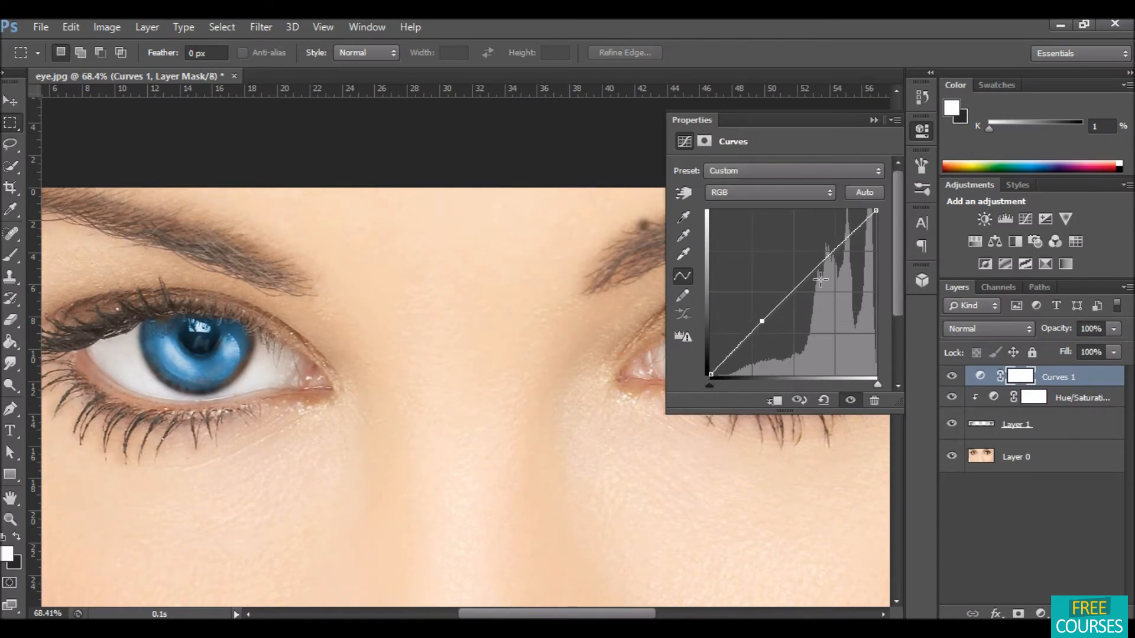
{"action": "mouse_move", "coordinate": [825, 258]}
{"action": "left_mouse_down"}
{"action": "mouse_move", "coordinate": [833, 278]}
{"action": "mouse_move", "coordinate": [824, 261]}
{"action": "left_mouse_up"}
{"action": "left_click_drag", "start_coordinate": [736, 344], "coordinate": [749, 354]}
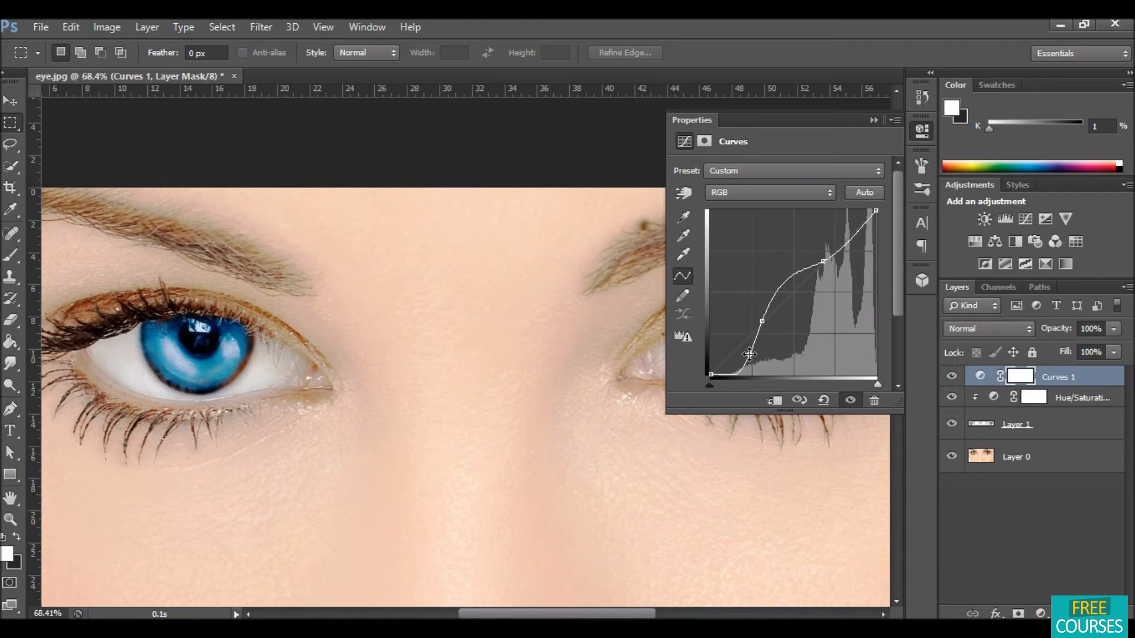
Step: Close the Properties panel and clip the Curves layer to the iris layers below it
{"action": "left_click", "coordinate": [1043, 529]}
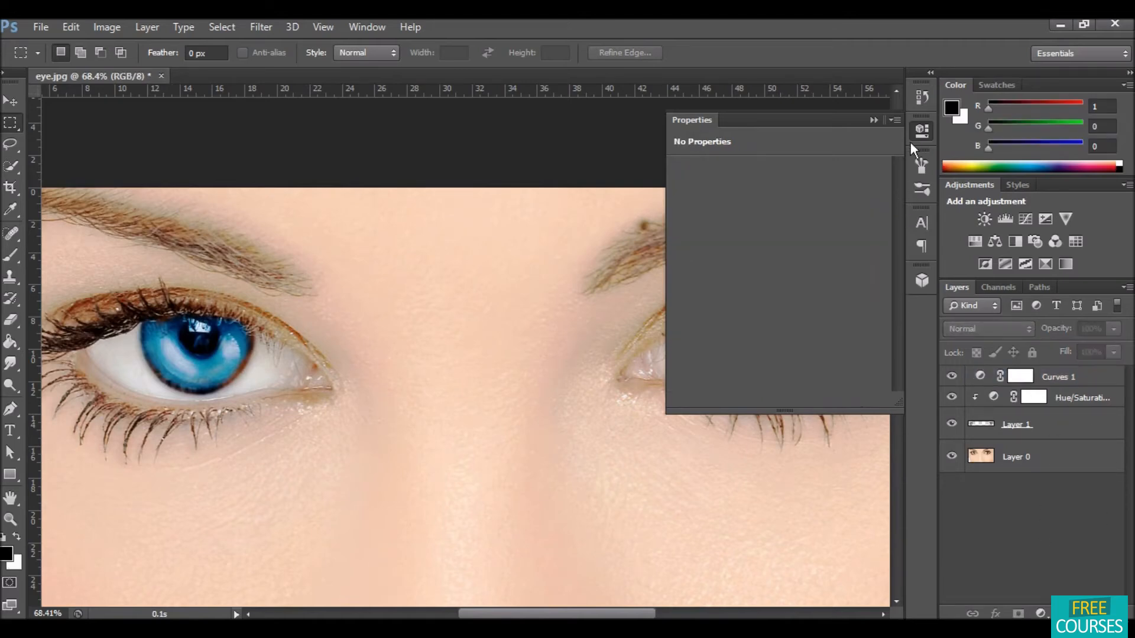
{"action": "left_click", "coordinate": [873, 121]}
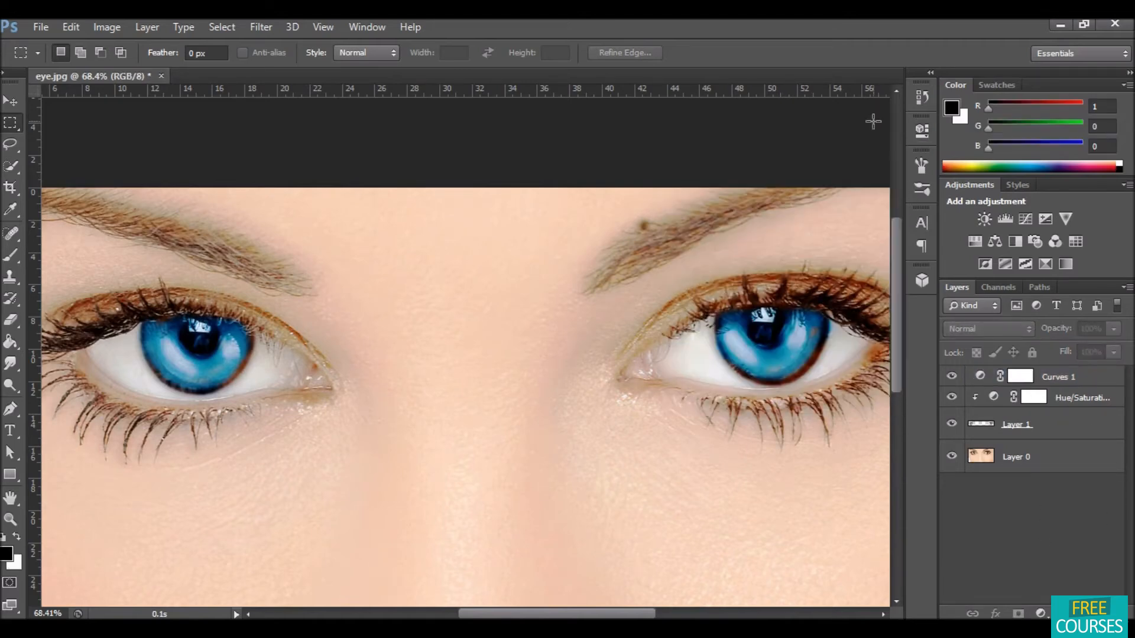
{"action": "left_click", "coordinate": [1091, 378]}
{"action": "key", "text": "super"}
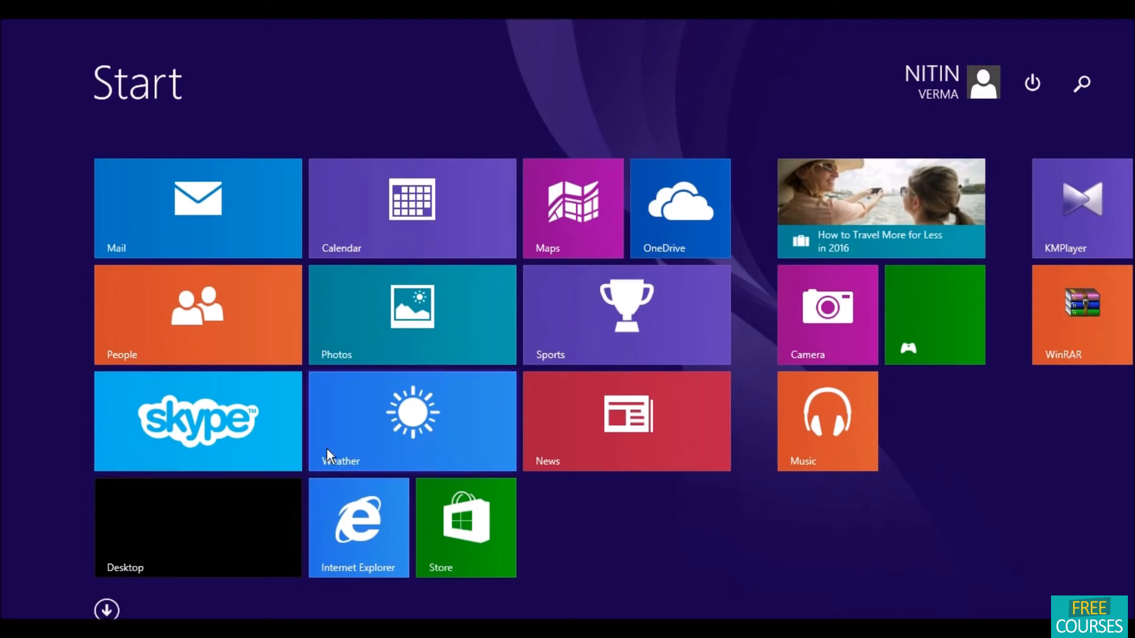
{"action": "left_click", "coordinate": [169, 518]}
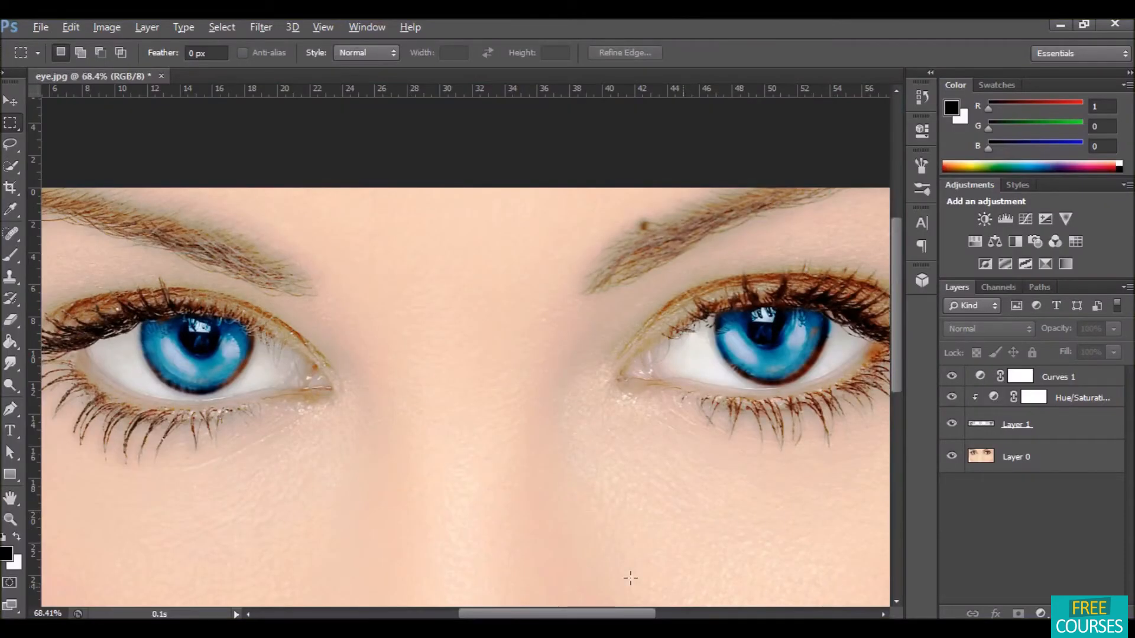
{"action": "left_click", "coordinate": [1080, 381], "text": "alt"}
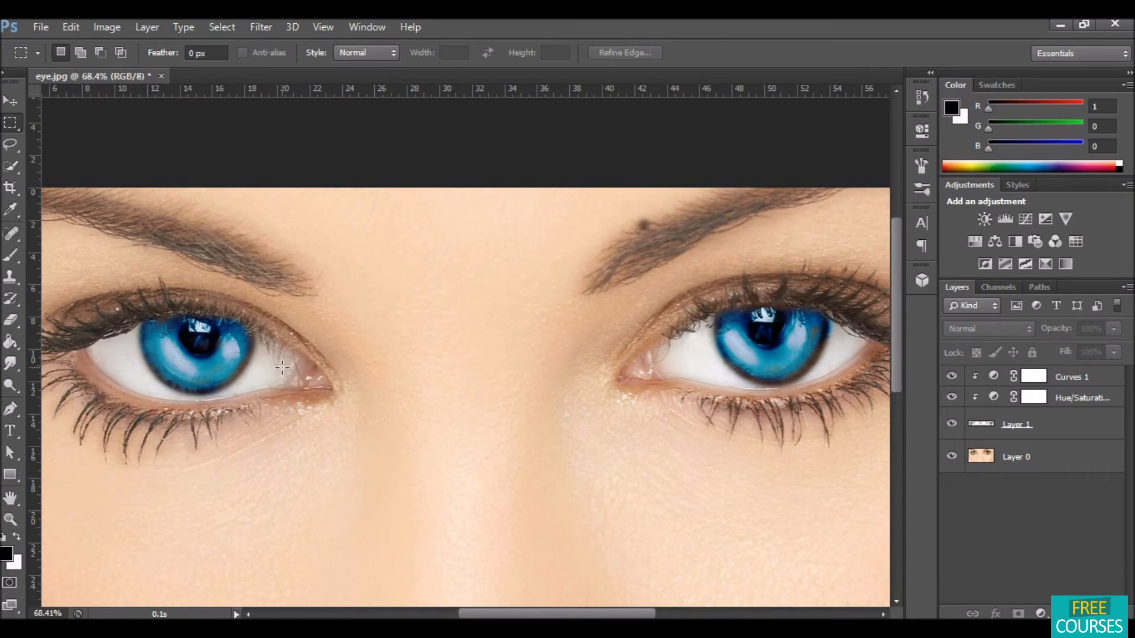
Step: Duplicate the iris layer and lighten the upper part of both irises with the Dodge Tool at Midtones, 50% exposure
{"action": "left_click", "coordinate": [1051, 424]}
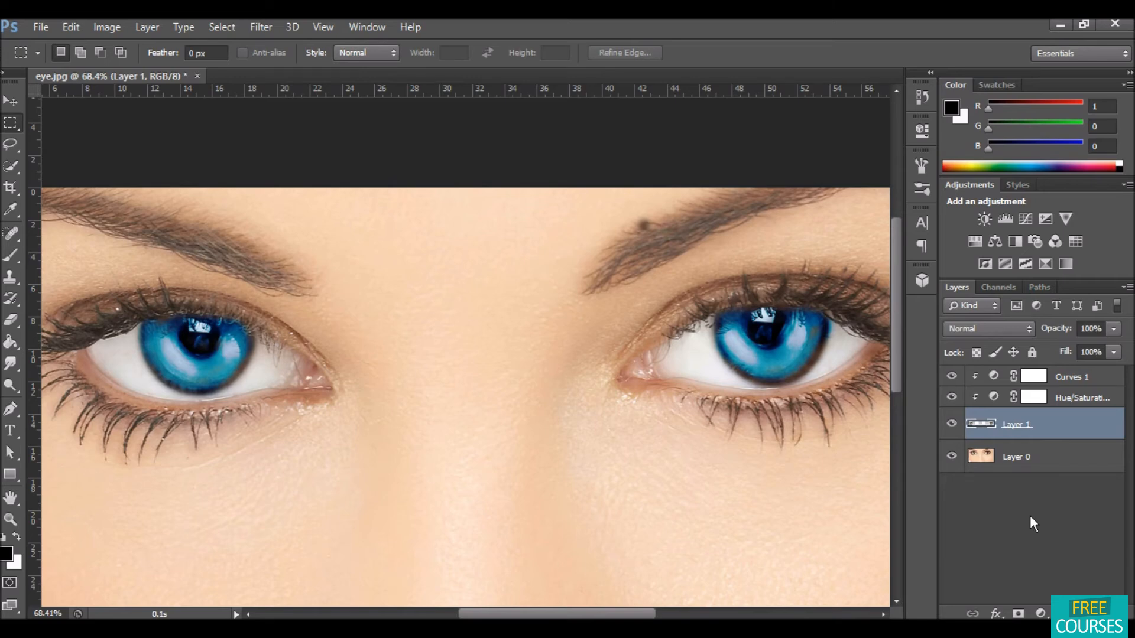
{"action": "key", "text": "ctrl+j"}
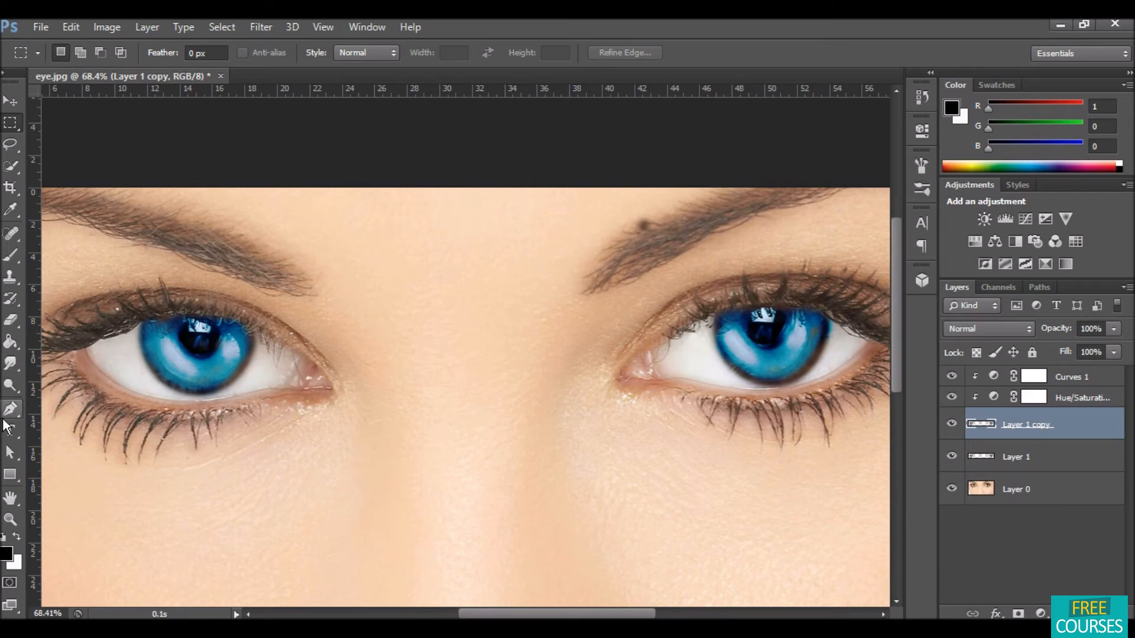
{"action": "left_click", "coordinate": [10, 381]}
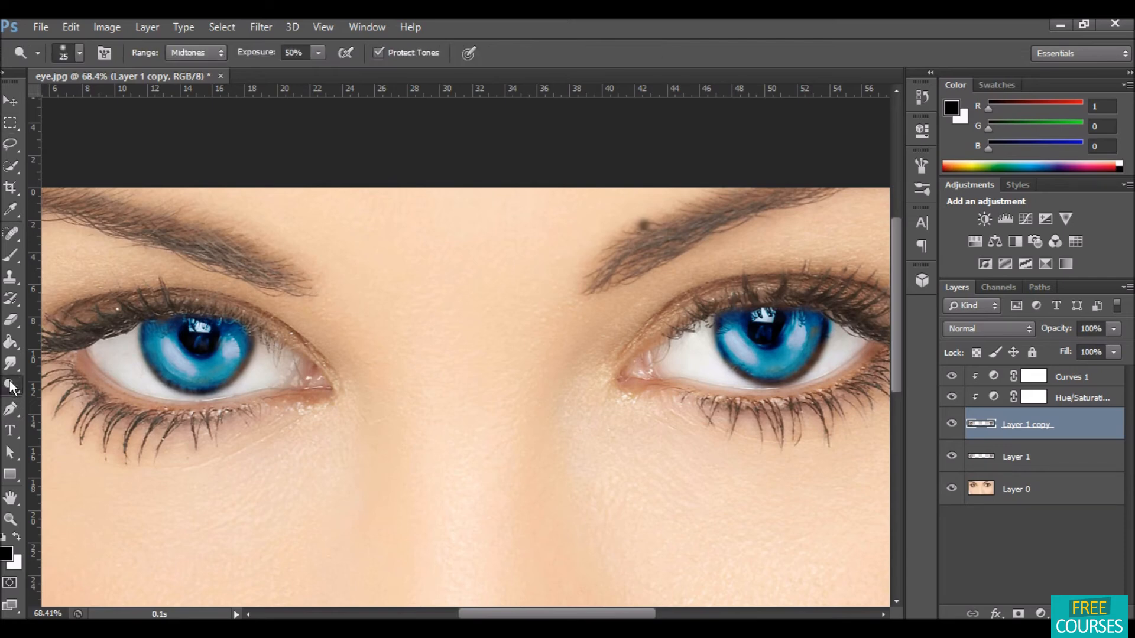
{"action": "right_click", "coordinate": [9, 380]}
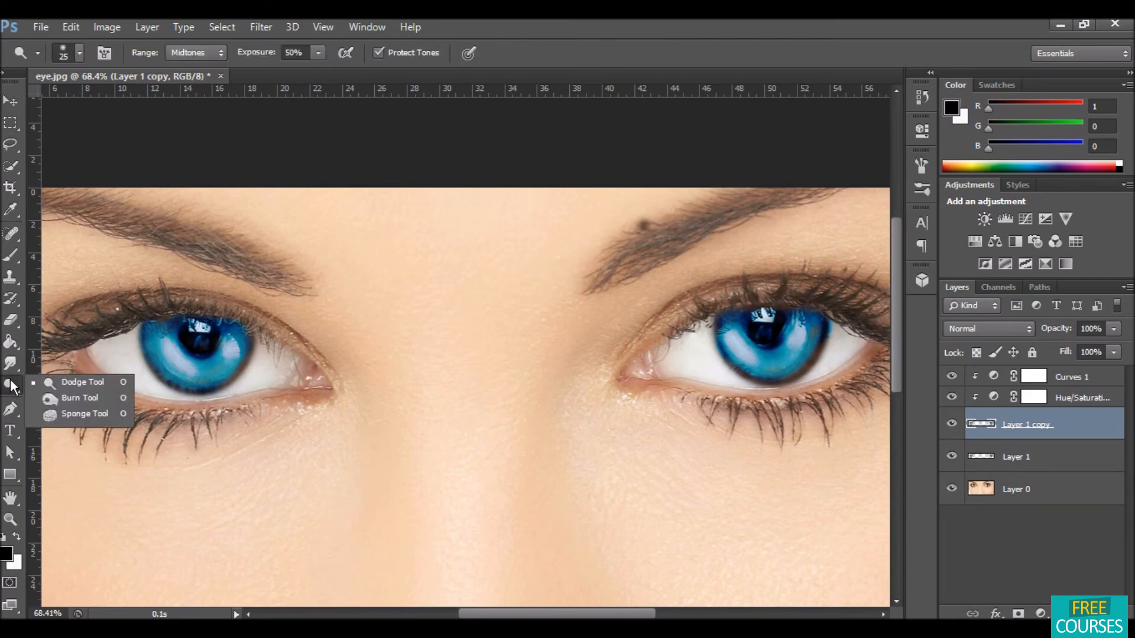
{"action": "left_click", "coordinate": [67, 381]}
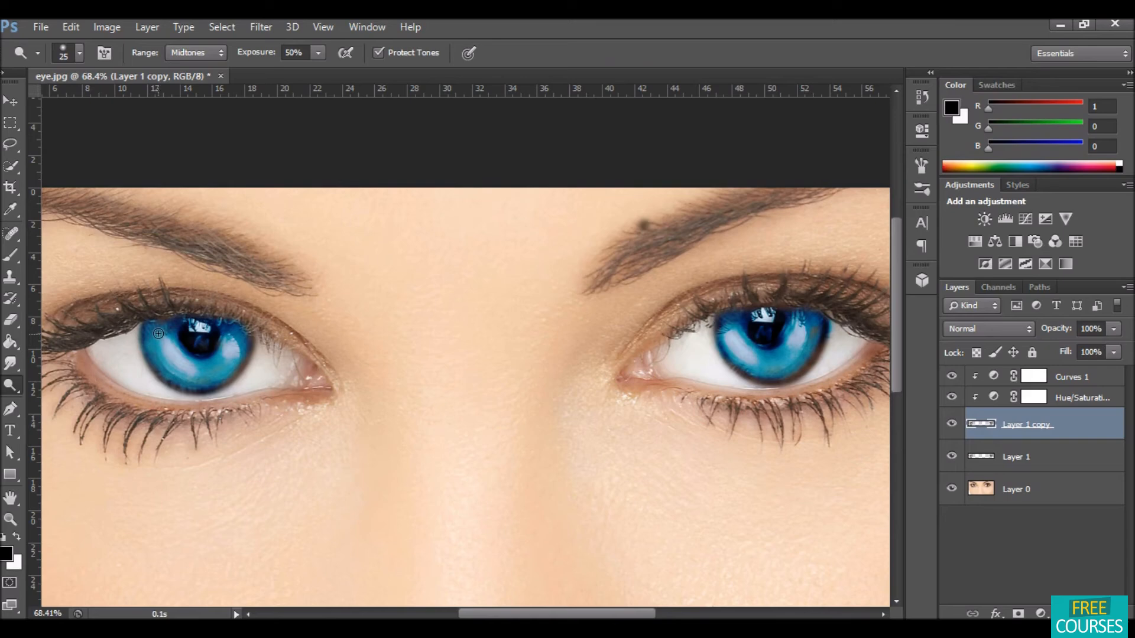
{"action": "mouse_move", "coordinate": [170, 340]}
{"action": "left_mouse_down"}
{"action": "mouse_move", "coordinate": [195, 372]}
{"action": "mouse_move", "coordinate": [215, 366]}
{"action": "mouse_move", "coordinate": [233, 331]}
{"action": "mouse_move", "coordinate": [226, 354]}
{"action": "mouse_move", "coordinate": [175, 350]}
{"action": "left_mouse_up"}
{"action": "mouse_move", "coordinate": [159, 332]}
{"action": "left_mouse_down"}
{"action": "mouse_move", "coordinate": [179, 366]}
{"action": "mouse_move", "coordinate": [237, 340]}
{"action": "left_mouse_up"}
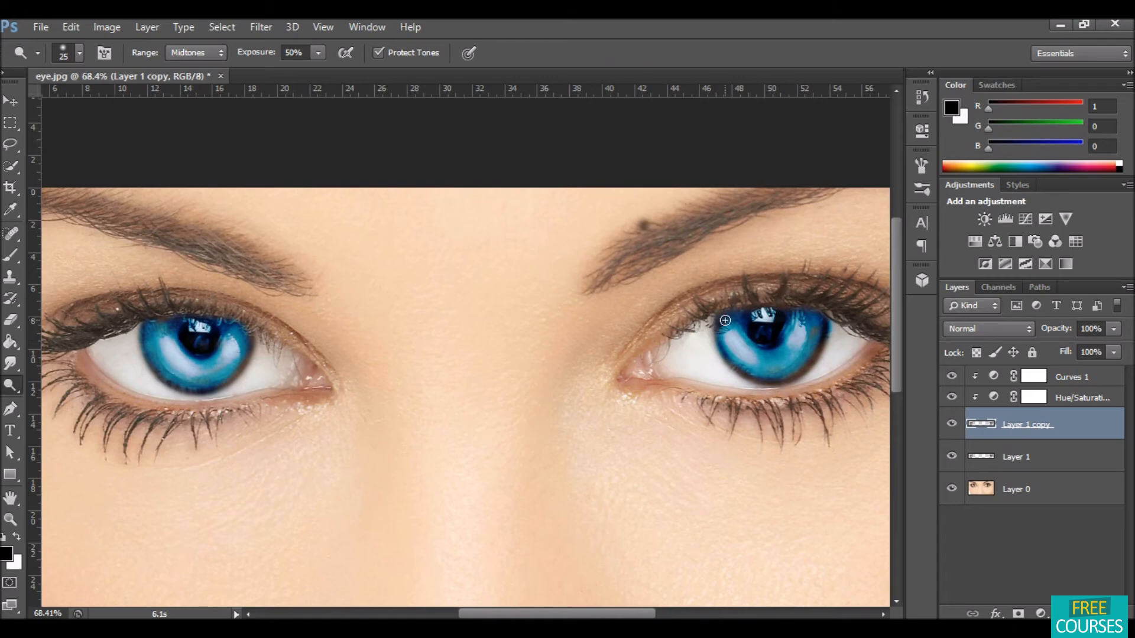
{"action": "mouse_move", "coordinate": [727, 315]}
{"action": "left_mouse_down"}
{"action": "mouse_move", "coordinate": [763, 357]}
{"action": "mouse_move", "coordinate": [804, 315]}
{"action": "mouse_move", "coordinate": [781, 344]}
{"action": "mouse_move", "coordinate": [757, 349]}
{"action": "mouse_move", "coordinate": [728, 324]}
{"action": "mouse_move", "coordinate": [760, 345]}
{"action": "mouse_move", "coordinate": [785, 342]}
{"action": "mouse_move", "coordinate": [806, 312]}
{"action": "mouse_move", "coordinate": [767, 347]}
{"action": "mouse_move", "coordinate": [727, 314]}
{"action": "mouse_move", "coordinate": [753, 345]}
{"action": "mouse_move", "coordinate": [786, 329]}
{"action": "left_mouse_up"}
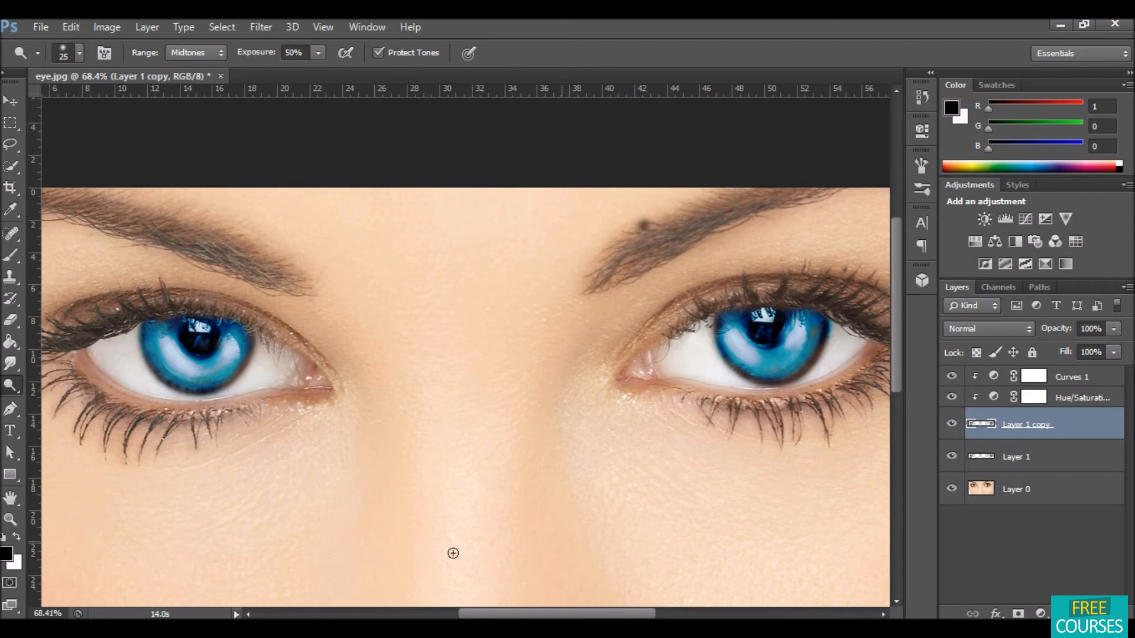
Step: Merge the iris layers with their clipped Hue/Saturation and Curves layers into one layer
{"action": "left_click", "coordinate": [1042, 460]}
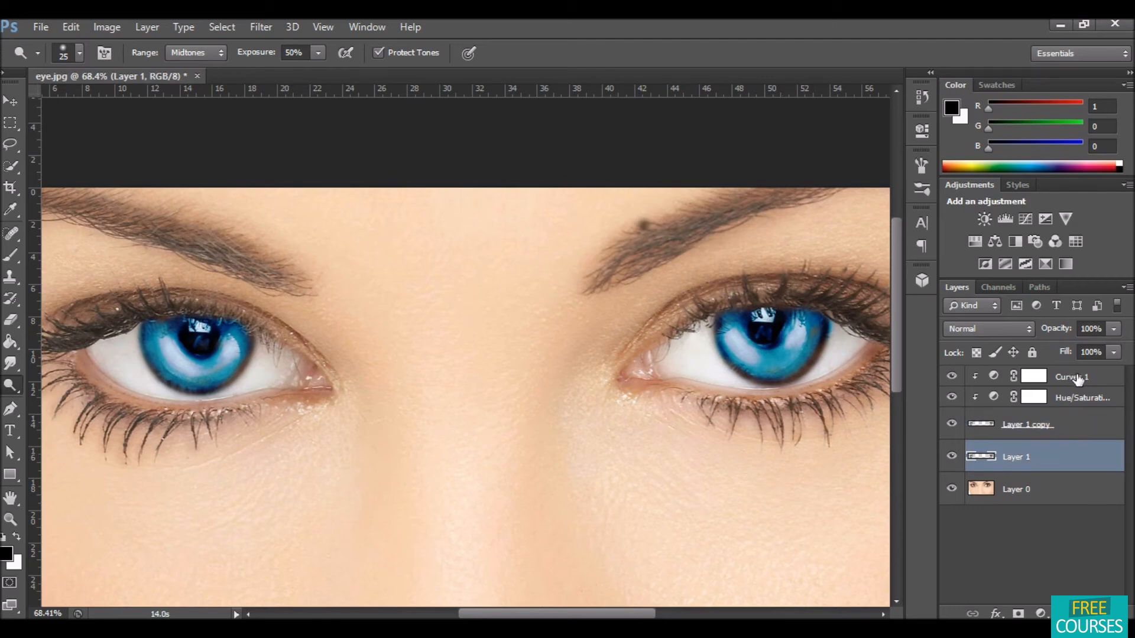
{"action": "left_click", "coordinate": [1079, 379], "text": "shift"}
{"action": "right_click", "coordinate": [1076, 374]}
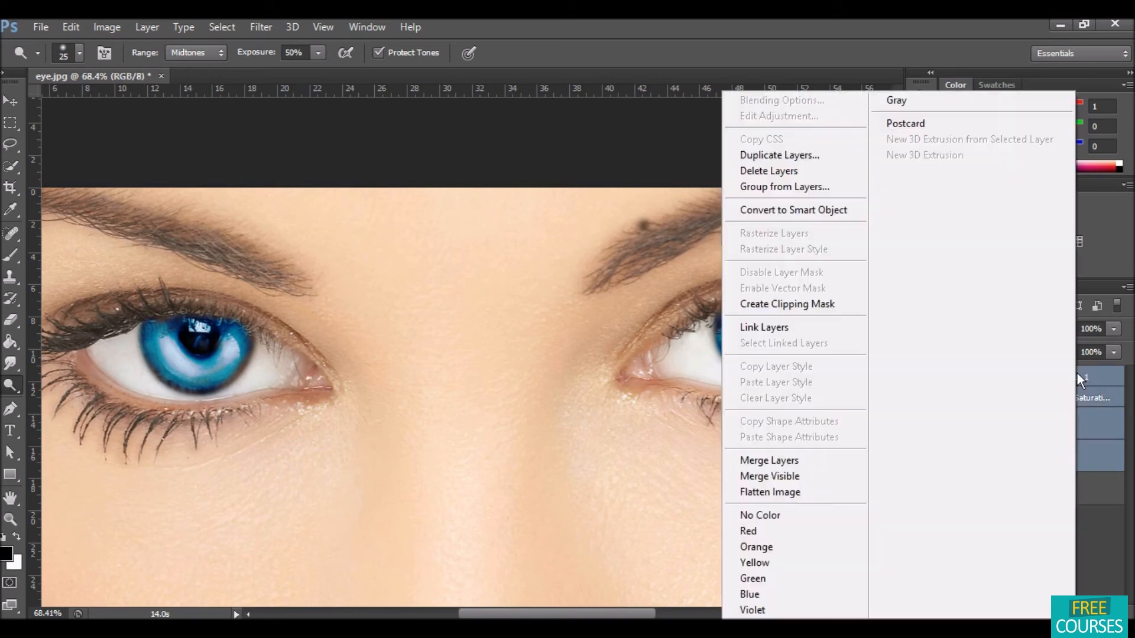
{"action": "left_click", "coordinate": [810, 460]}
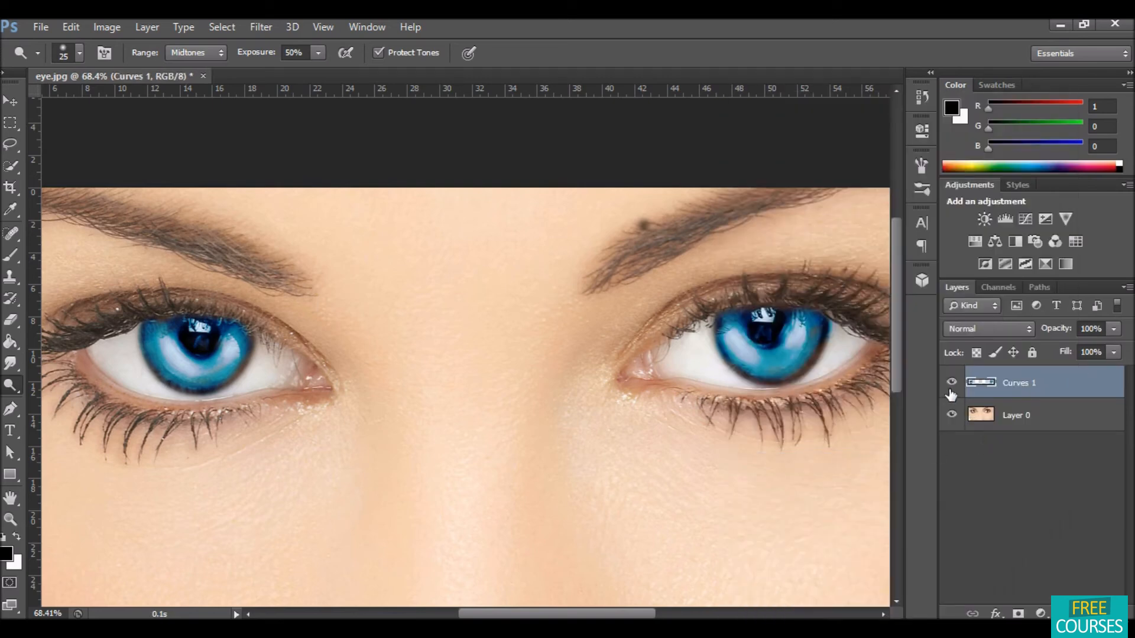
Step: Toggle the merged eye layer's visibility repeatedly, zoomed out, to compare the original and recolored eyes
{"action": "left_click", "coordinate": [951, 383]}
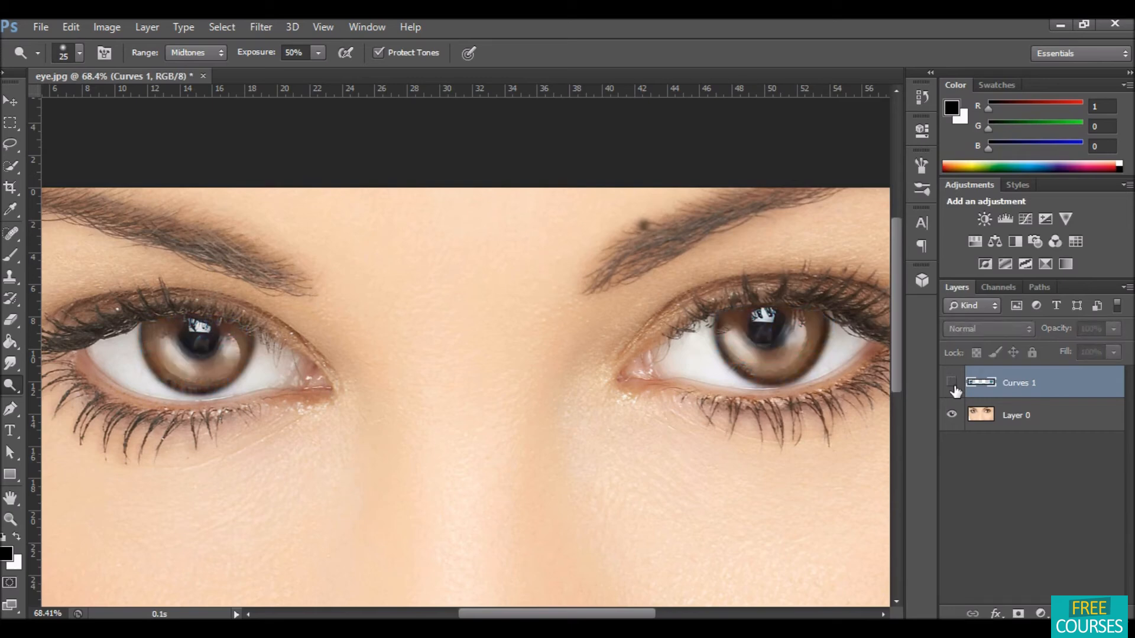
{"action": "left_click", "coordinate": [952, 384]}
{"action": "left_click", "coordinate": [952, 384]}
{"action": "left_click", "coordinate": [953, 384]}
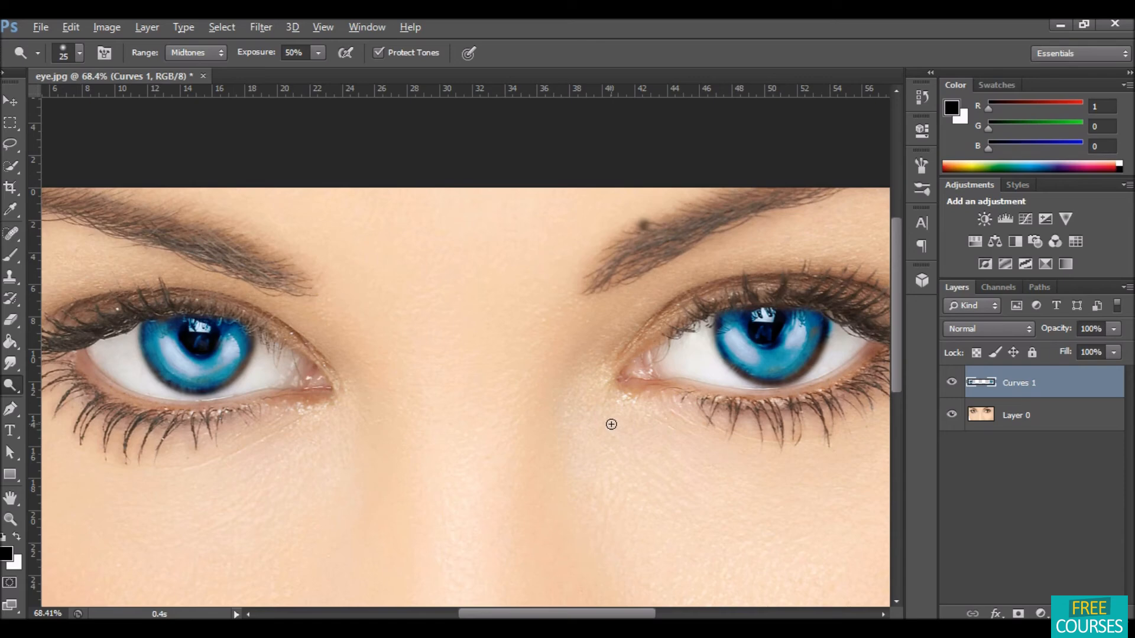
{"action": "scroll", "coordinate": [611, 425], "scroll_direction": "down", "scroll_amount": 1}
{"action": "left_click", "coordinate": [951, 384]}
{"action": "left_click", "coordinate": [951, 385]}
{"action": "left_click", "coordinate": [951, 386]}
{"action": "left_click", "coordinate": [951, 386]}
{"action": "left_click", "coordinate": [951, 385]}
{"action": "left_click", "coordinate": [951, 385]}
{"action": "left_click", "coordinate": [951, 385]}
{"action": "left_click", "coordinate": [951, 385]}
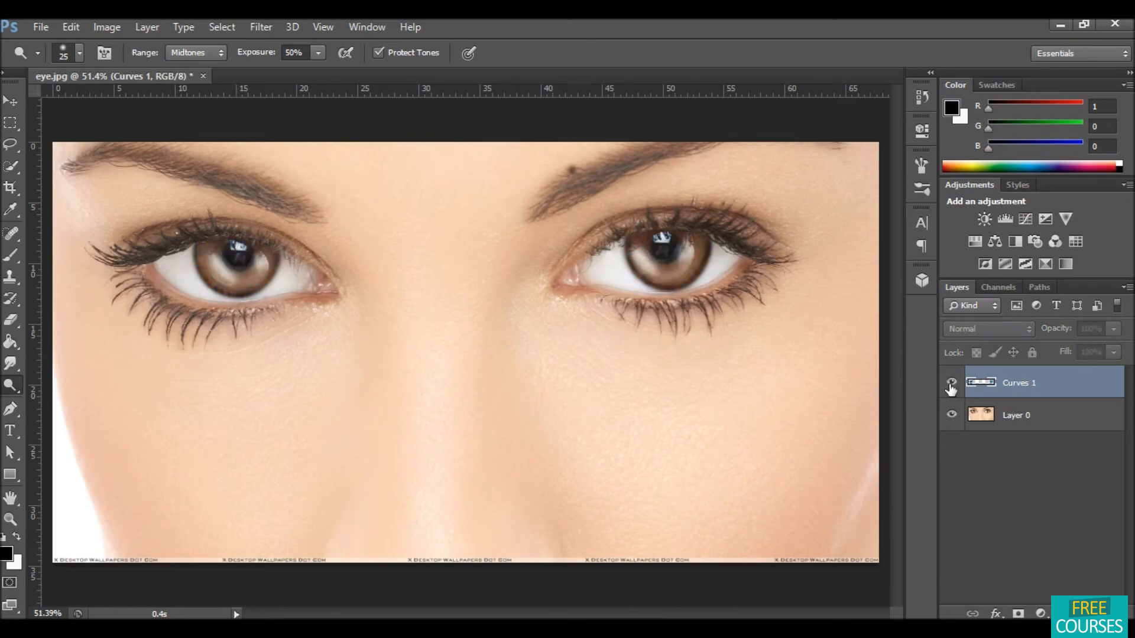
{"action": "left_click", "coordinate": [951, 385]}
{"action": "left_click", "coordinate": [951, 385]}
{"action": "left_click", "coordinate": [951, 385]}
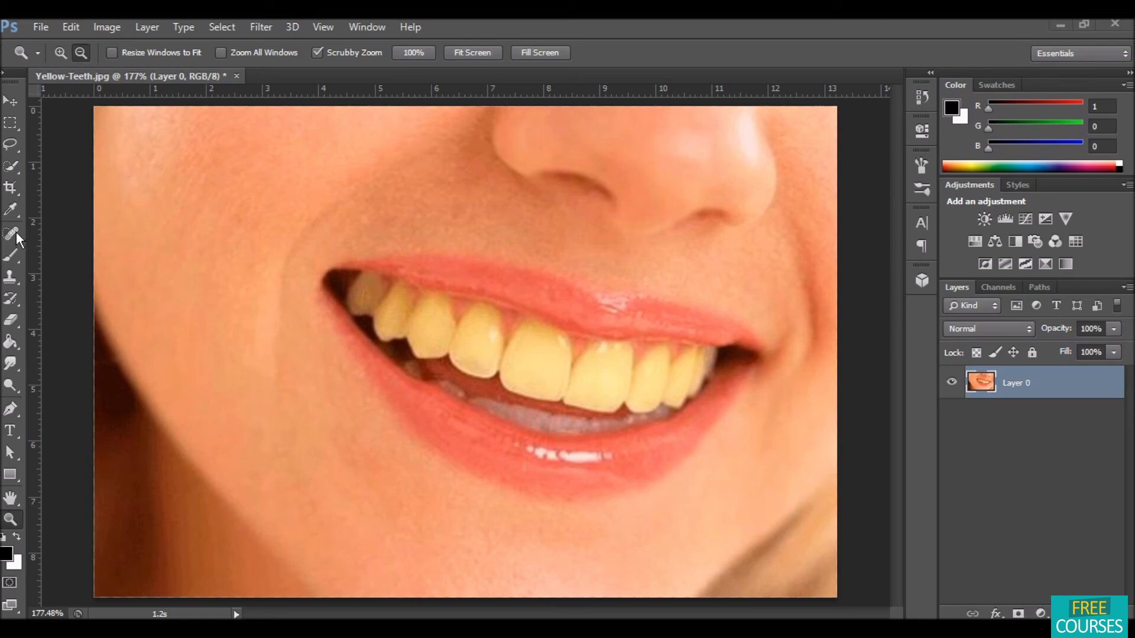
Step: In the teeth photo, select the upper teeth with the Quick Selection Tool in add mode
{"action": "left_click", "coordinate": [11, 169]}
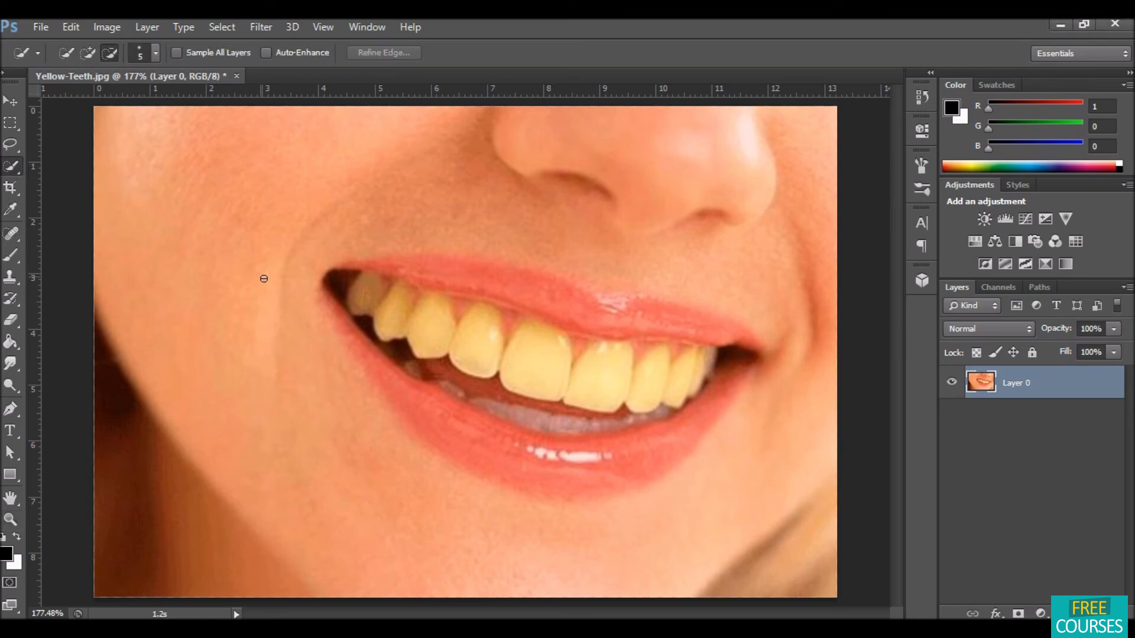
{"action": "key", "text": "bracketright"}
{"action": "key", "text": "bracketright"}
{"action": "key", "text": "bracketright"}
{"action": "key", "text": "bracketright"}
{"action": "key", "text": "bracketright"}
{"action": "key", "text": "bracketright"}
{"action": "key", "text": "bracketright"}
{"action": "key", "text": "bracketright"}
{"action": "key", "text": "bracketleft"}
{"action": "key", "text": "bracketleft"}
{"action": "left_click", "coordinate": [87, 52]}
{"action": "mouse_move", "coordinate": [357, 297]}
{"action": "left_mouse_down"}
{"action": "mouse_move", "coordinate": [481, 347]}
{"action": "mouse_move", "coordinate": [672, 380]}
{"action": "left_mouse_up"}
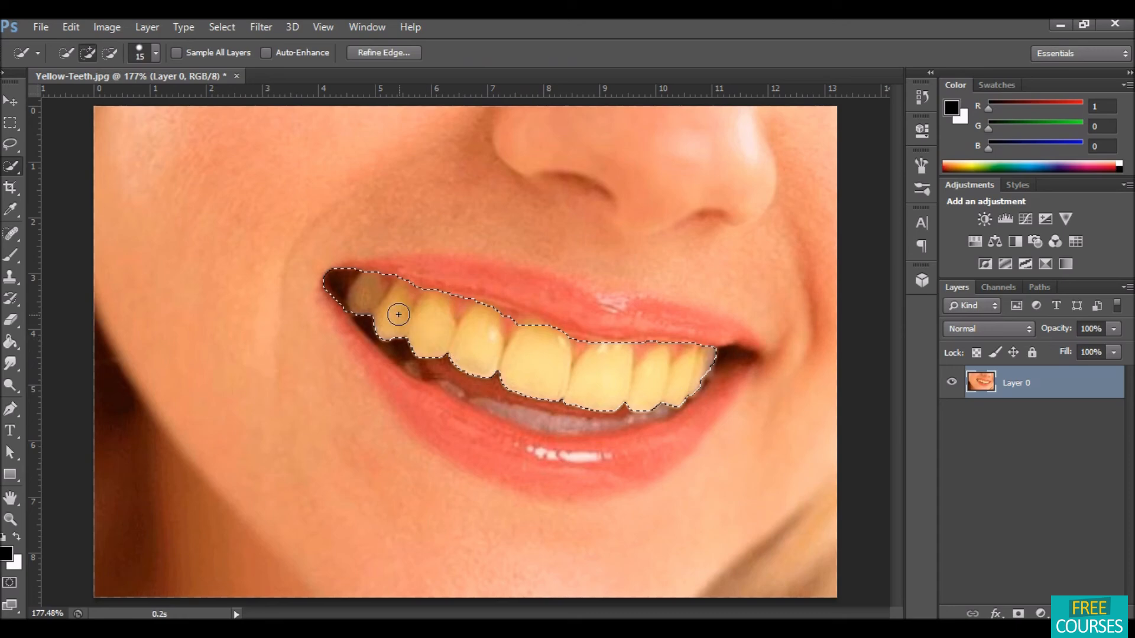
Step: Subtract the gums and dark gaps from the teeth selection with a smaller brush, then add a Hue/Saturation adjustment layer
{"action": "left_click", "coordinate": [109, 53]}
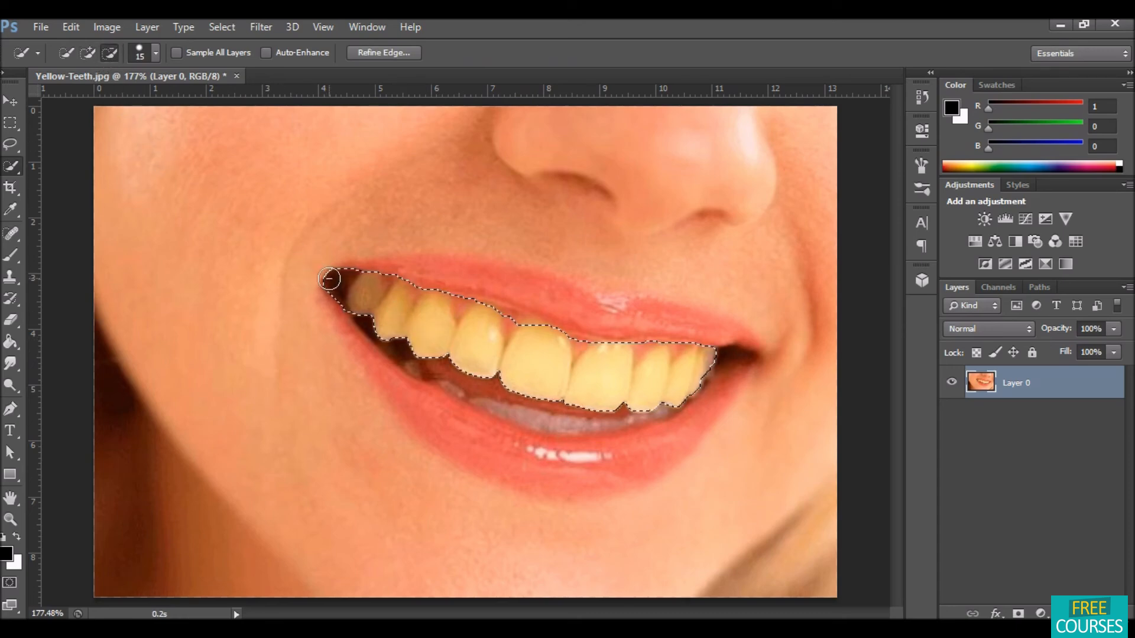
{"action": "key", "text": "bracketleft"}
{"action": "key", "text": "bracketleft"}
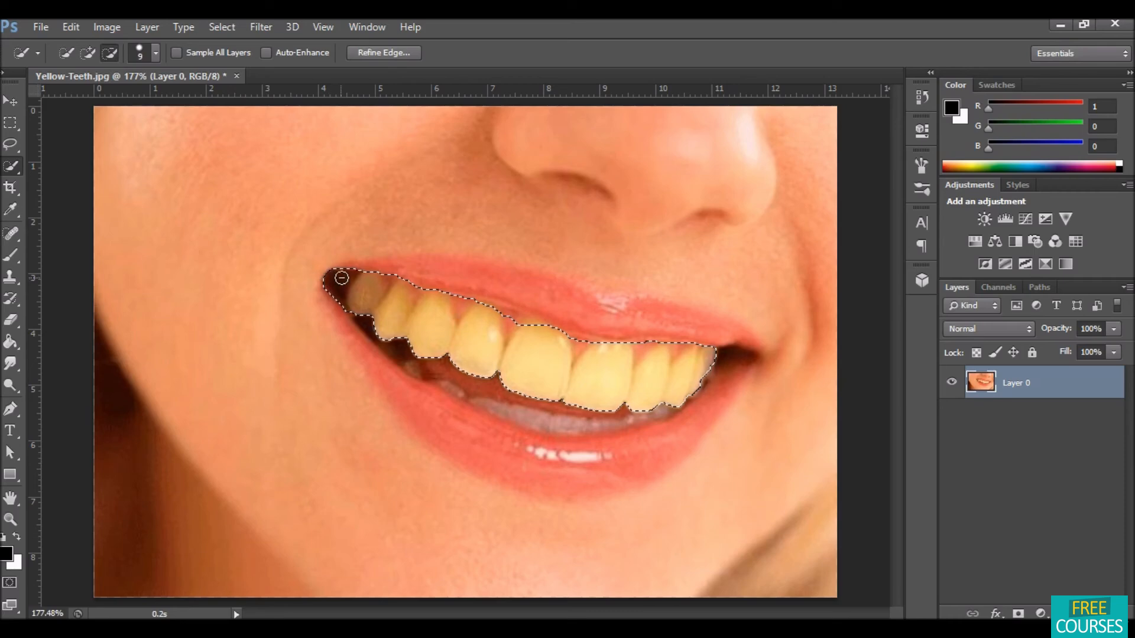
{"action": "left_click_drag", "start_coordinate": [340, 294], "coordinate": [348, 306]}
{"action": "left_click", "coordinate": [461, 307]}
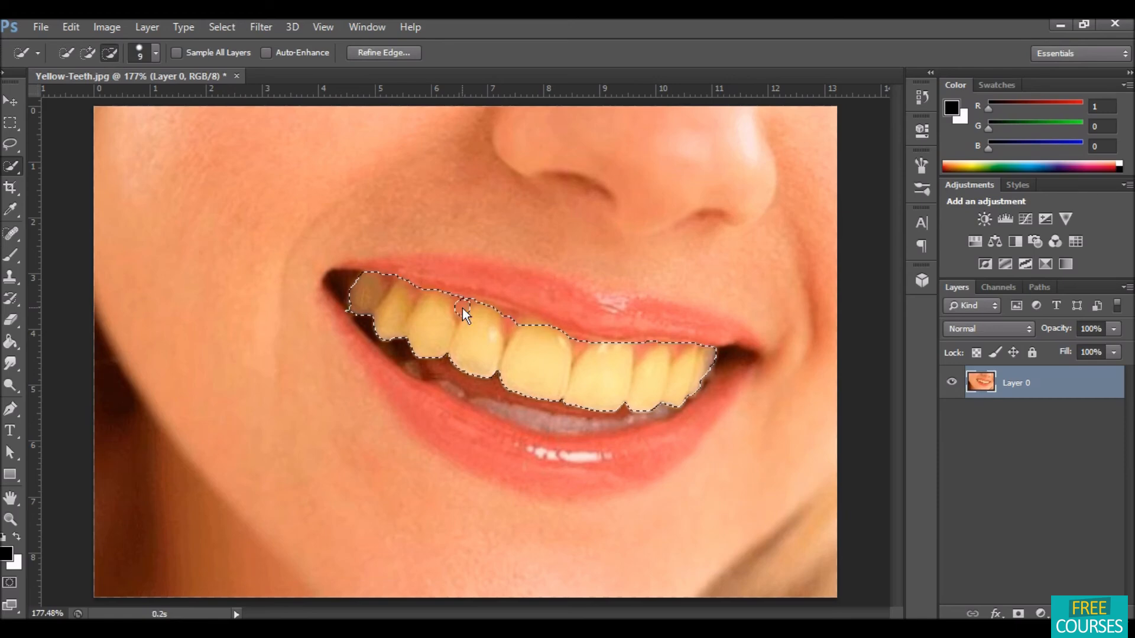
{"action": "key", "text": "bracketleft"}
{"action": "key", "text": "bracketleft"}
{"action": "key", "text": "bracketleft"}
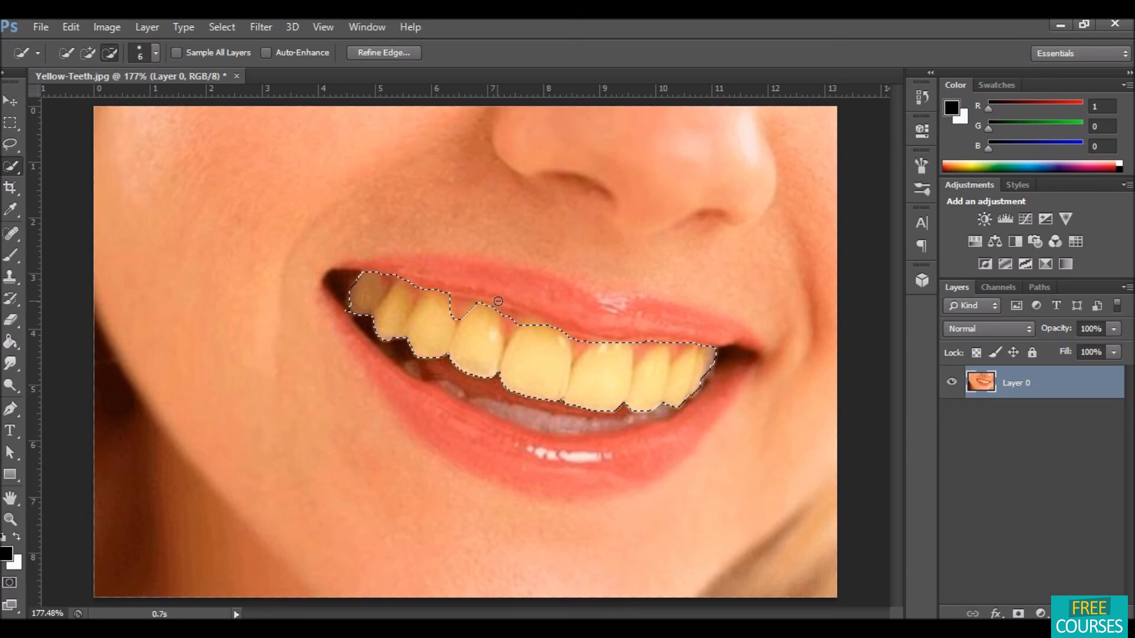
{"action": "left_click_drag", "start_coordinate": [509, 318], "coordinate": [509, 334]}
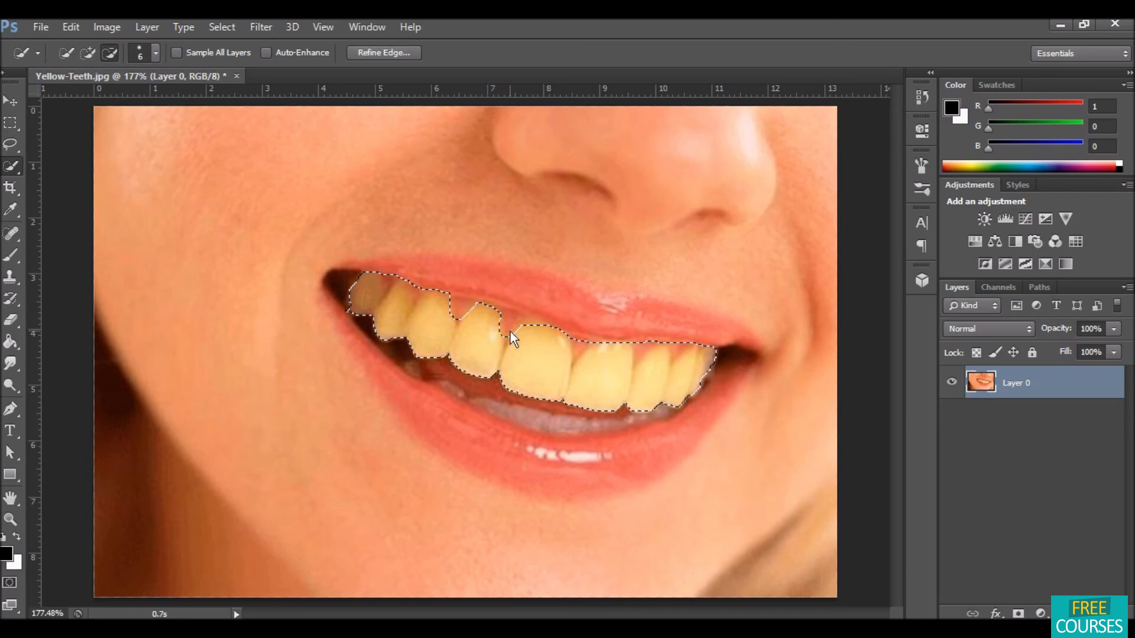
{"action": "left_click_drag", "start_coordinate": [577, 342], "coordinate": [640, 350]}
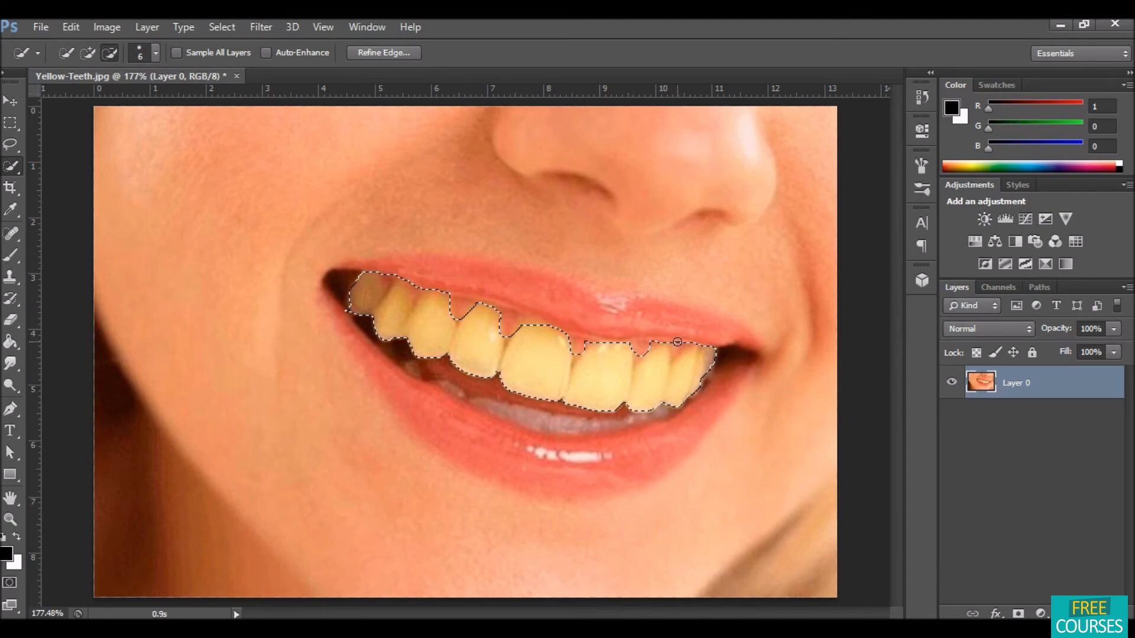
{"action": "left_click_drag", "start_coordinate": [677, 349], "coordinate": [677, 357]}
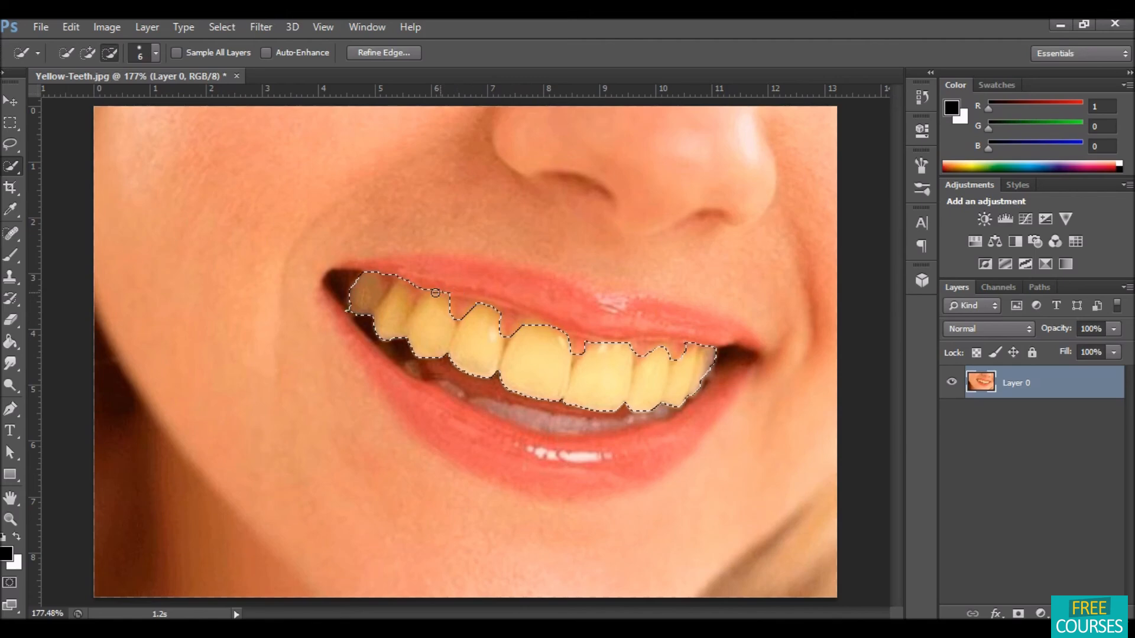
{"action": "left_click", "coordinate": [418, 291]}
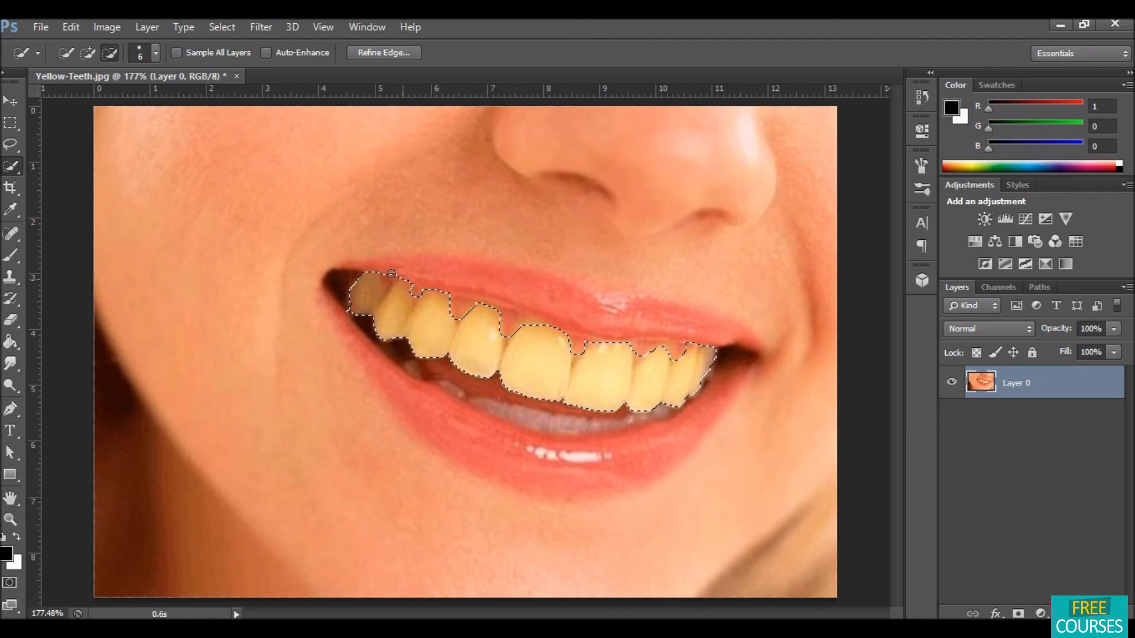
{"action": "left_click", "coordinate": [387, 279]}
{"action": "left_click", "coordinate": [974, 240]}
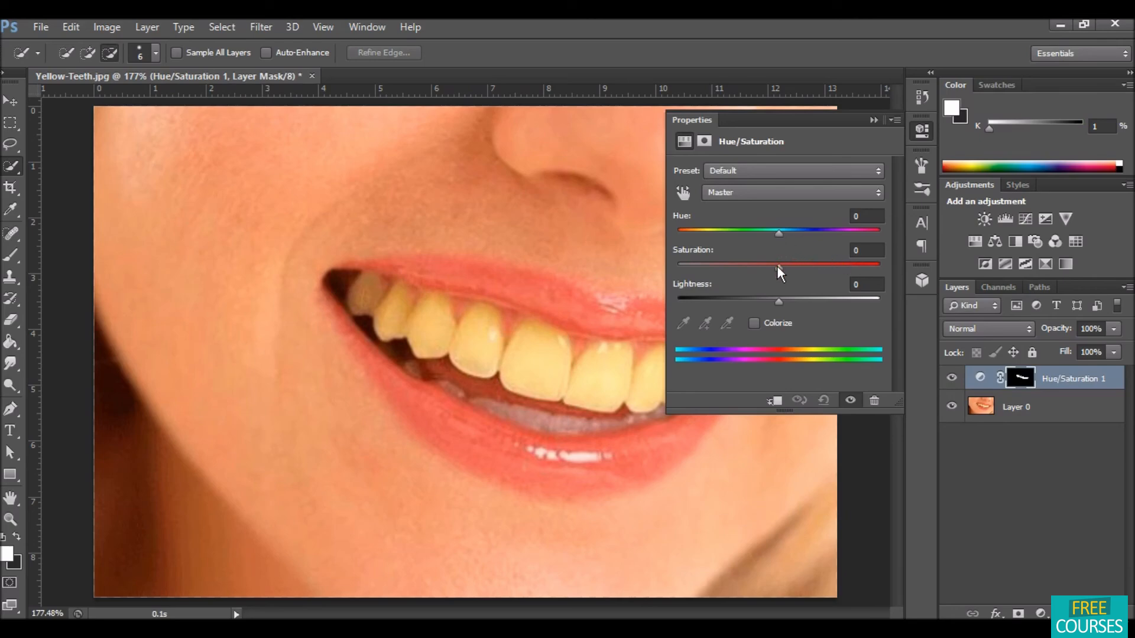
Step: Set the Hue/Saturation adjustment's Saturation to -34 and Lightness to +40, then close the properties
{"action": "left_click_drag", "start_coordinate": [779, 266], "coordinate": [810, 303]}
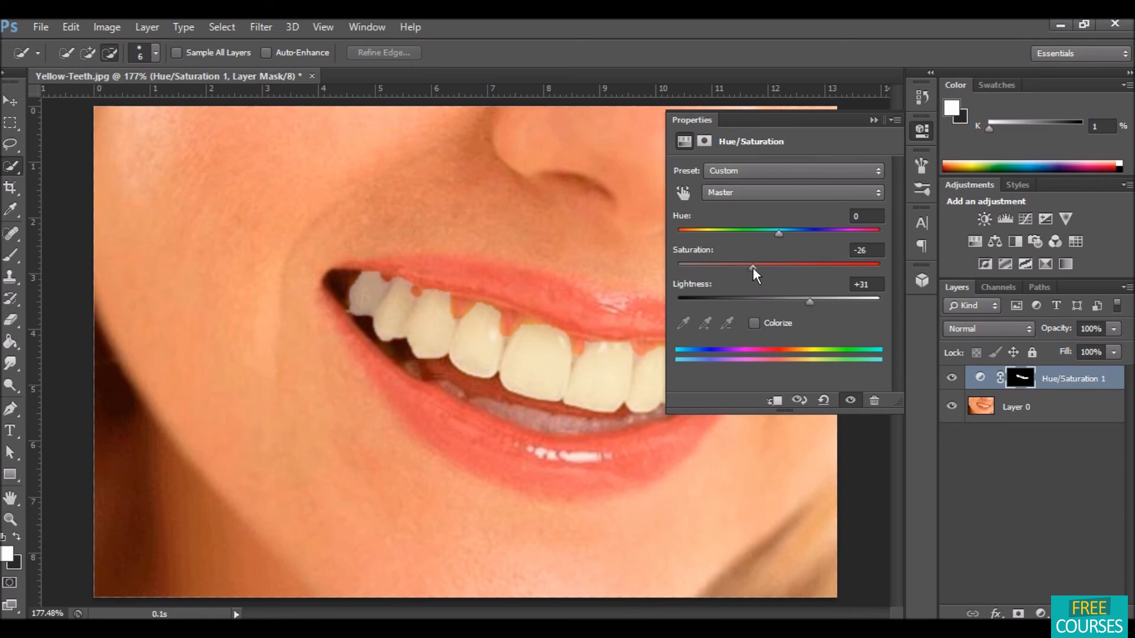
{"action": "left_click_drag", "start_coordinate": [753, 267], "coordinate": [743, 266]}
{"action": "mouse_move", "coordinate": [812, 302]}
{"action": "left_mouse_down"}
{"action": "mouse_move", "coordinate": [838, 301]}
{"action": "mouse_move", "coordinate": [810, 301]}
{"action": "left_mouse_up"}
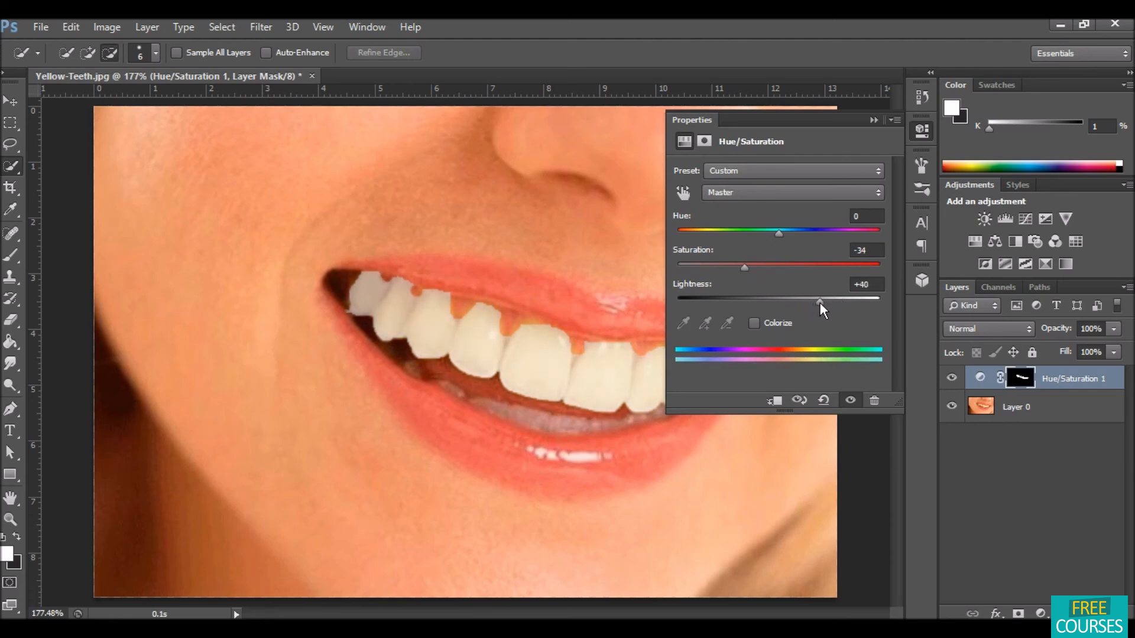
{"action": "left_click", "coordinate": [874, 121]}
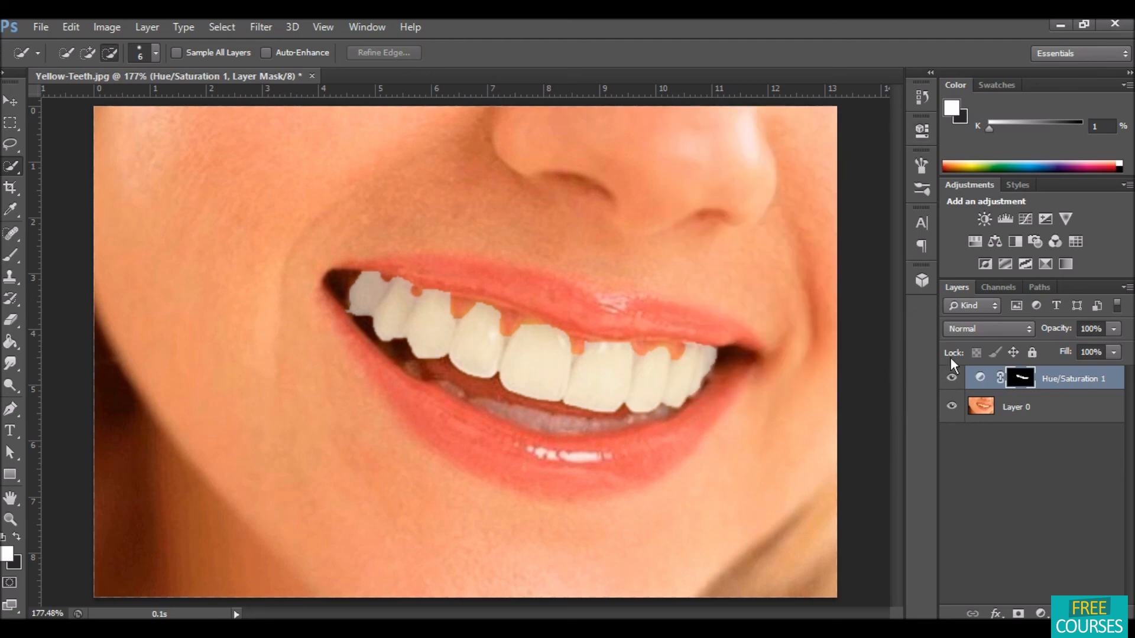
Step: Change the Hue/Saturation adjustment layer's blend mode to Color
{"action": "left_click", "coordinate": [999, 329]}
{"action": "left_click", "coordinate": [998, 325]}
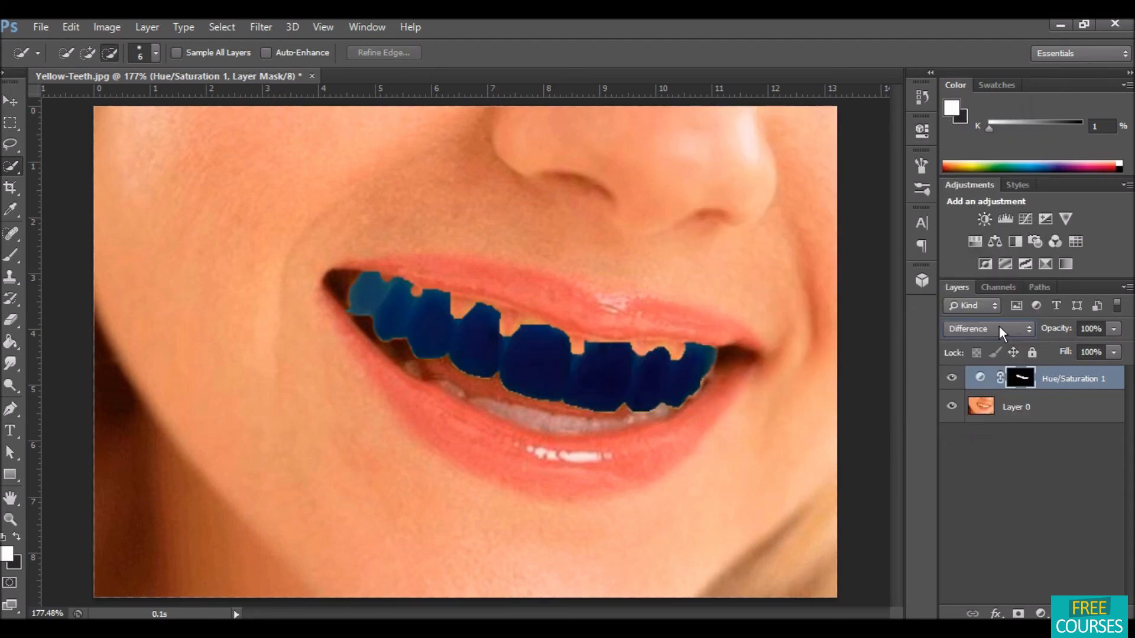
{"action": "left_click", "coordinate": [999, 327]}
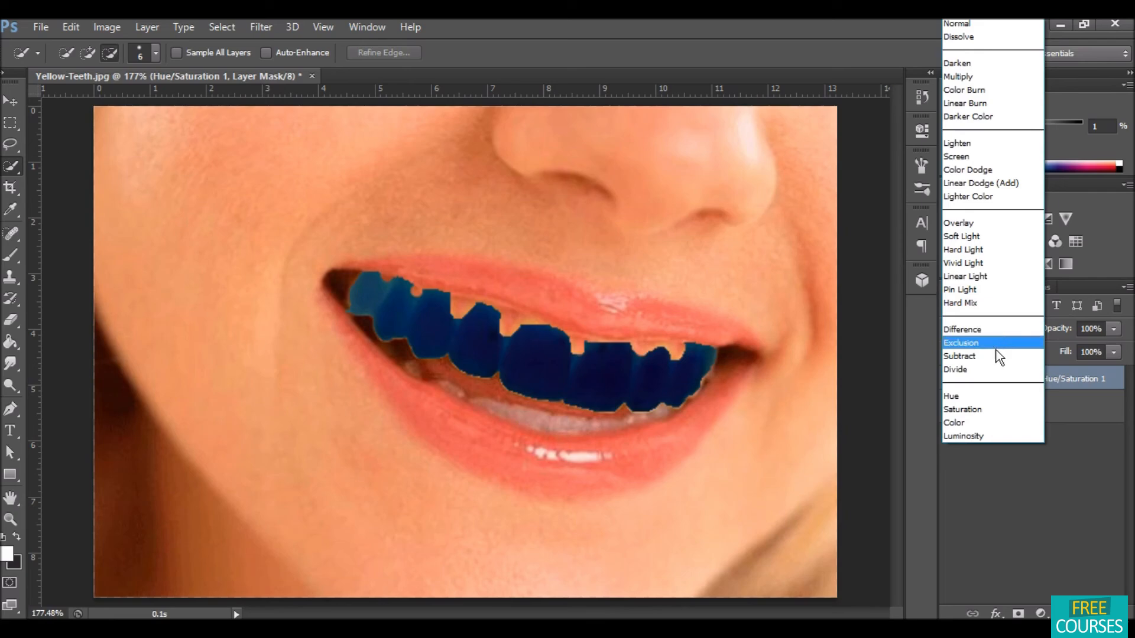
{"action": "left_click", "coordinate": [988, 421]}
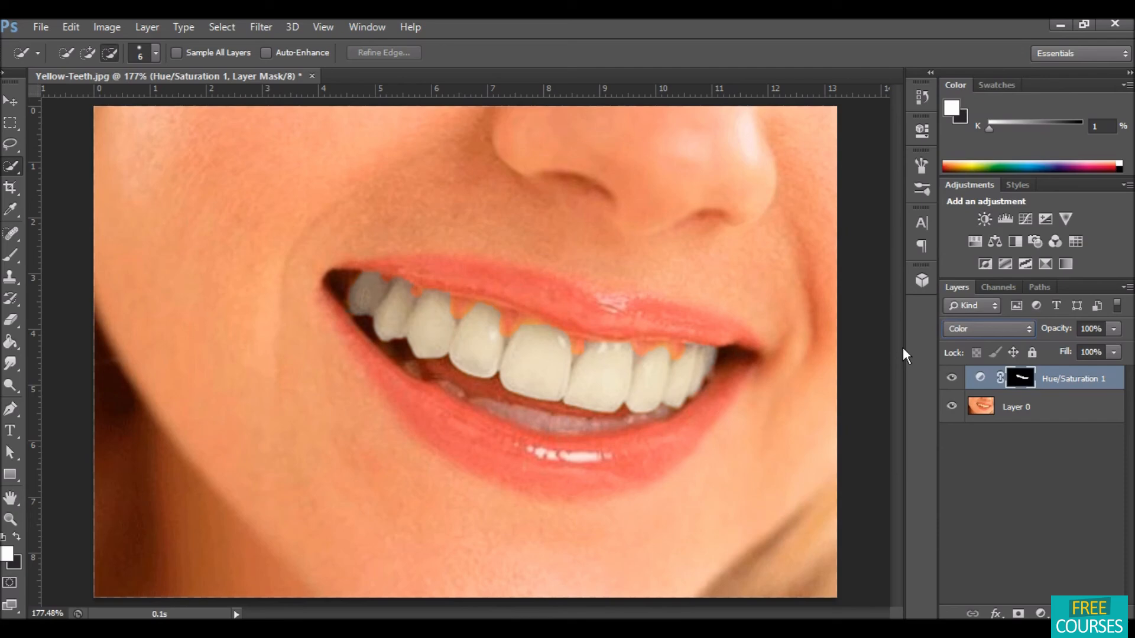
Step: Toggle the Hue/Saturation layer's visibility repeatedly to compare the whitened and original teeth
{"action": "left_click", "coordinate": [952, 379]}
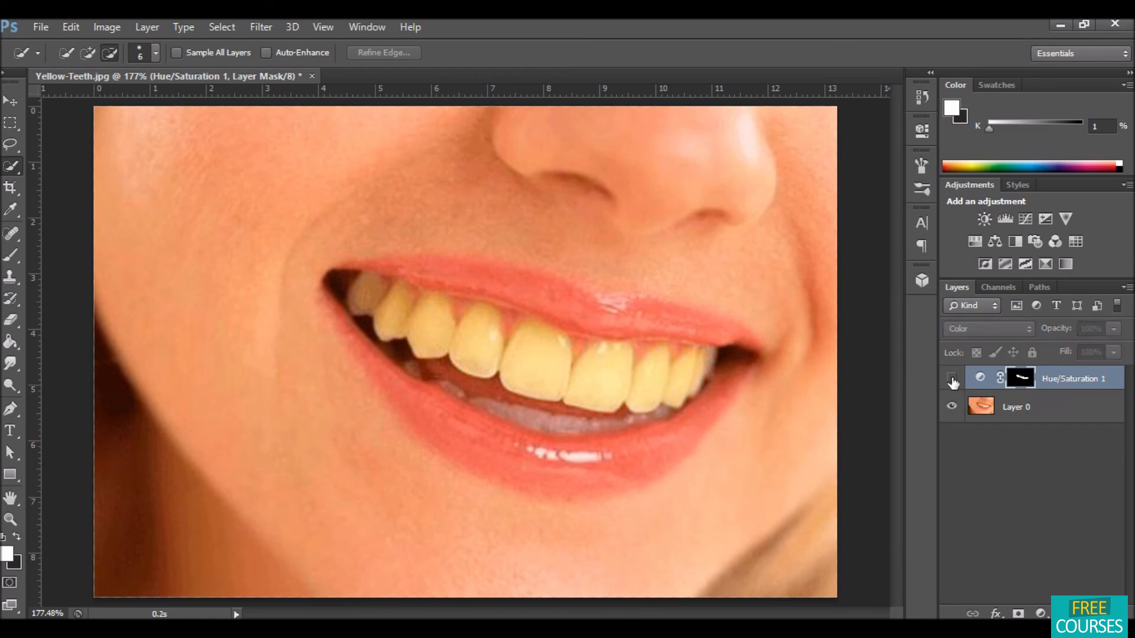
{"action": "left_click", "coordinate": [952, 379]}
{"action": "left_click", "coordinate": [952, 379]}
{"action": "left_click", "coordinate": [952, 380]}
{"action": "left_click", "coordinate": [952, 380]}
{"action": "left_click", "coordinate": [952, 379]}
{"action": "left_click", "coordinate": [952, 380]}
{"action": "left_click", "coordinate": [952, 379]}
{"action": "left_click", "coordinate": [952, 380]}
{"action": "left_click", "coordinate": [952, 380]}
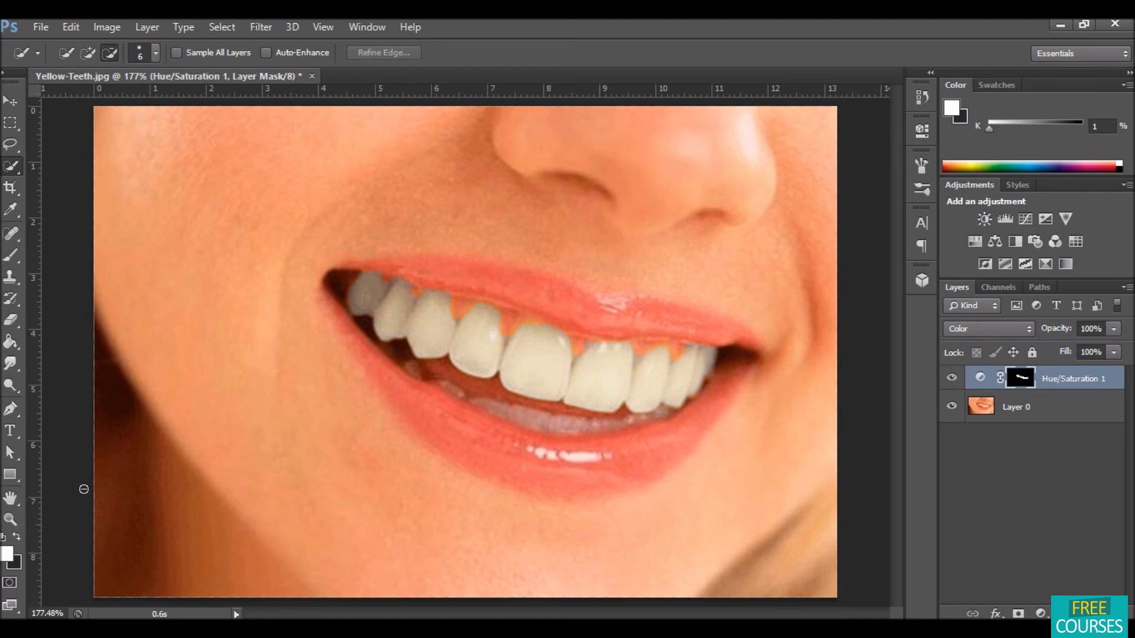
Step: At 100% view, toggle the adjustment layer's visibility again to compare the teeth before and after whitening
{"action": "left_click", "coordinate": [10, 519]}
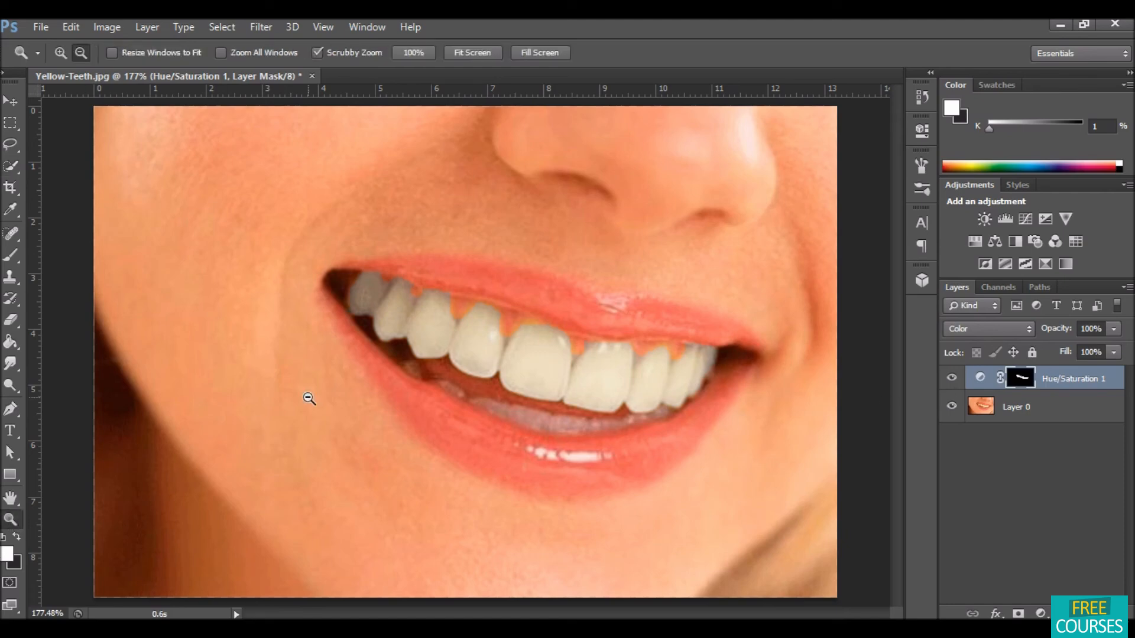
{"action": "left_click", "coordinate": [311, 377], "text": "alt"}
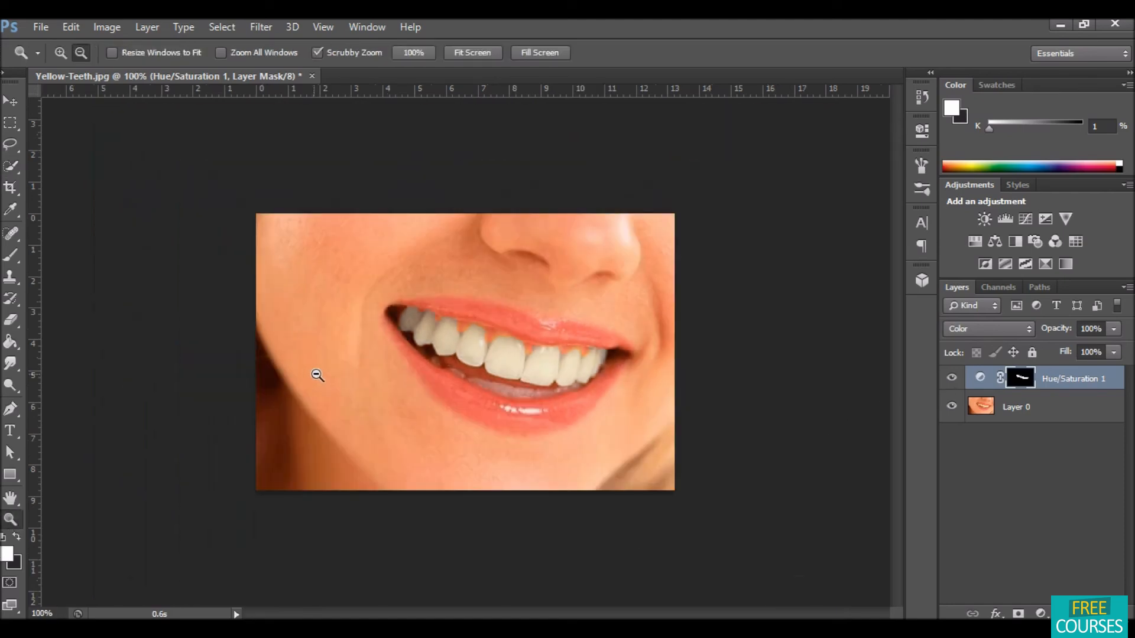
{"action": "left_click", "coordinate": [952, 378]}
{"action": "left_click", "coordinate": [952, 379]}
{"action": "left_click", "coordinate": [951, 379]}
{"action": "left_click", "coordinate": [951, 379]}
{"action": "left_click", "coordinate": [951, 380]}
{"action": "left_click", "coordinate": [952, 379]}
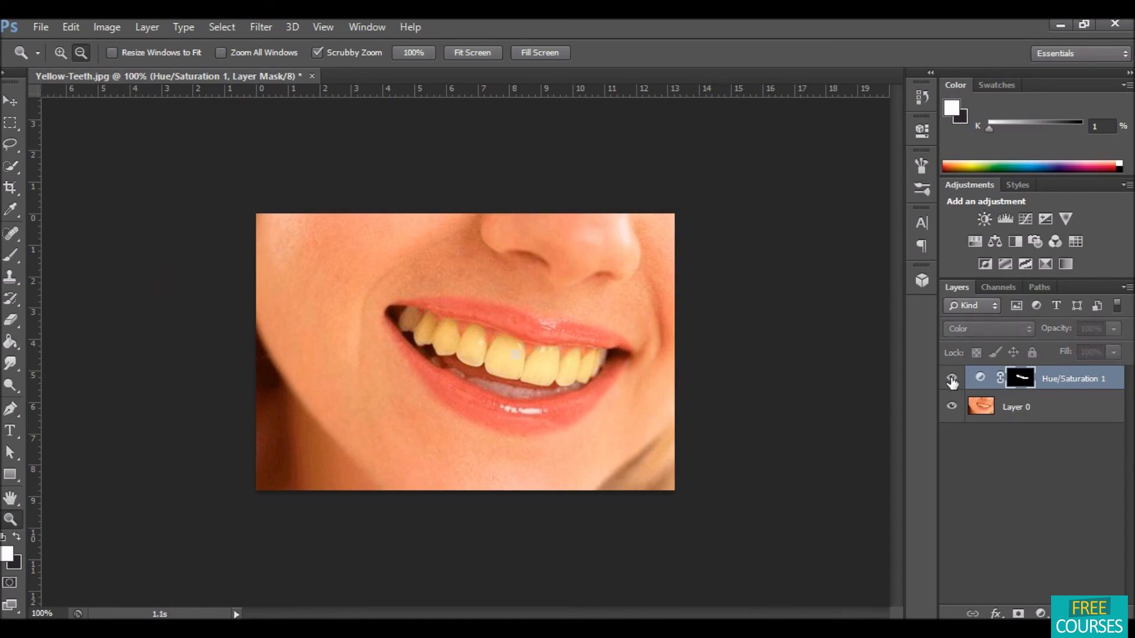
{"action": "left_click", "coordinate": [951, 379]}
{"action": "left_click", "coordinate": [952, 379]}
{"action": "left_click", "coordinate": [952, 378]}
{"action": "left_click", "coordinate": [951, 379]}
{"action": "left_click", "coordinate": [951, 378]}
{"action": "left_click", "coordinate": [952, 378]}
{"action": "left_click", "coordinate": [951, 379]}
{"action": "left_click", "coordinate": [952, 379]}
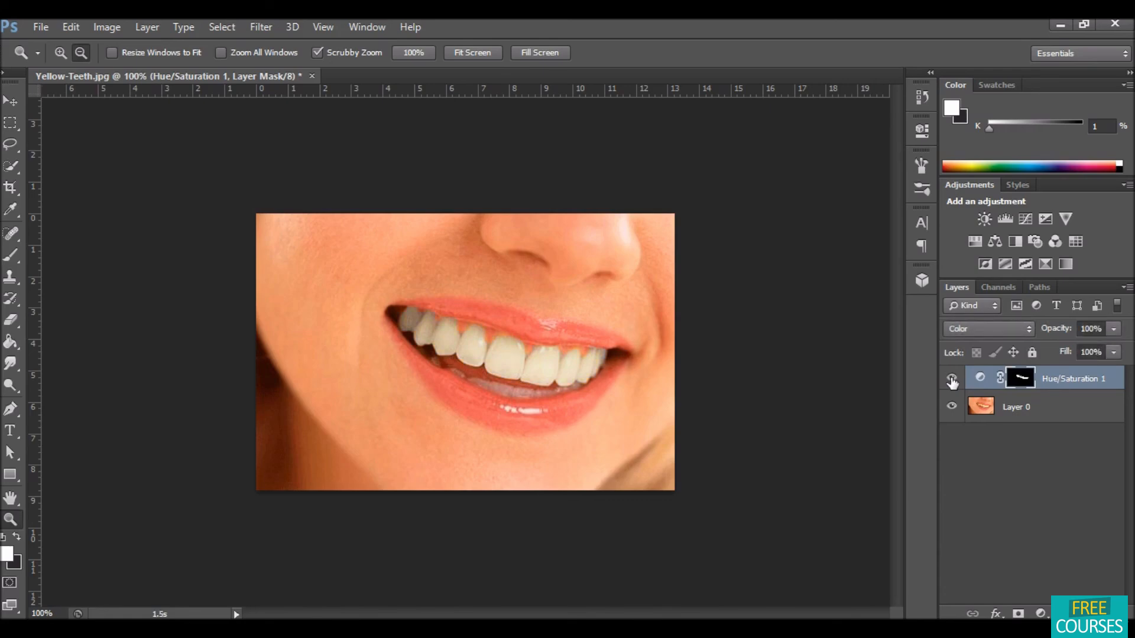